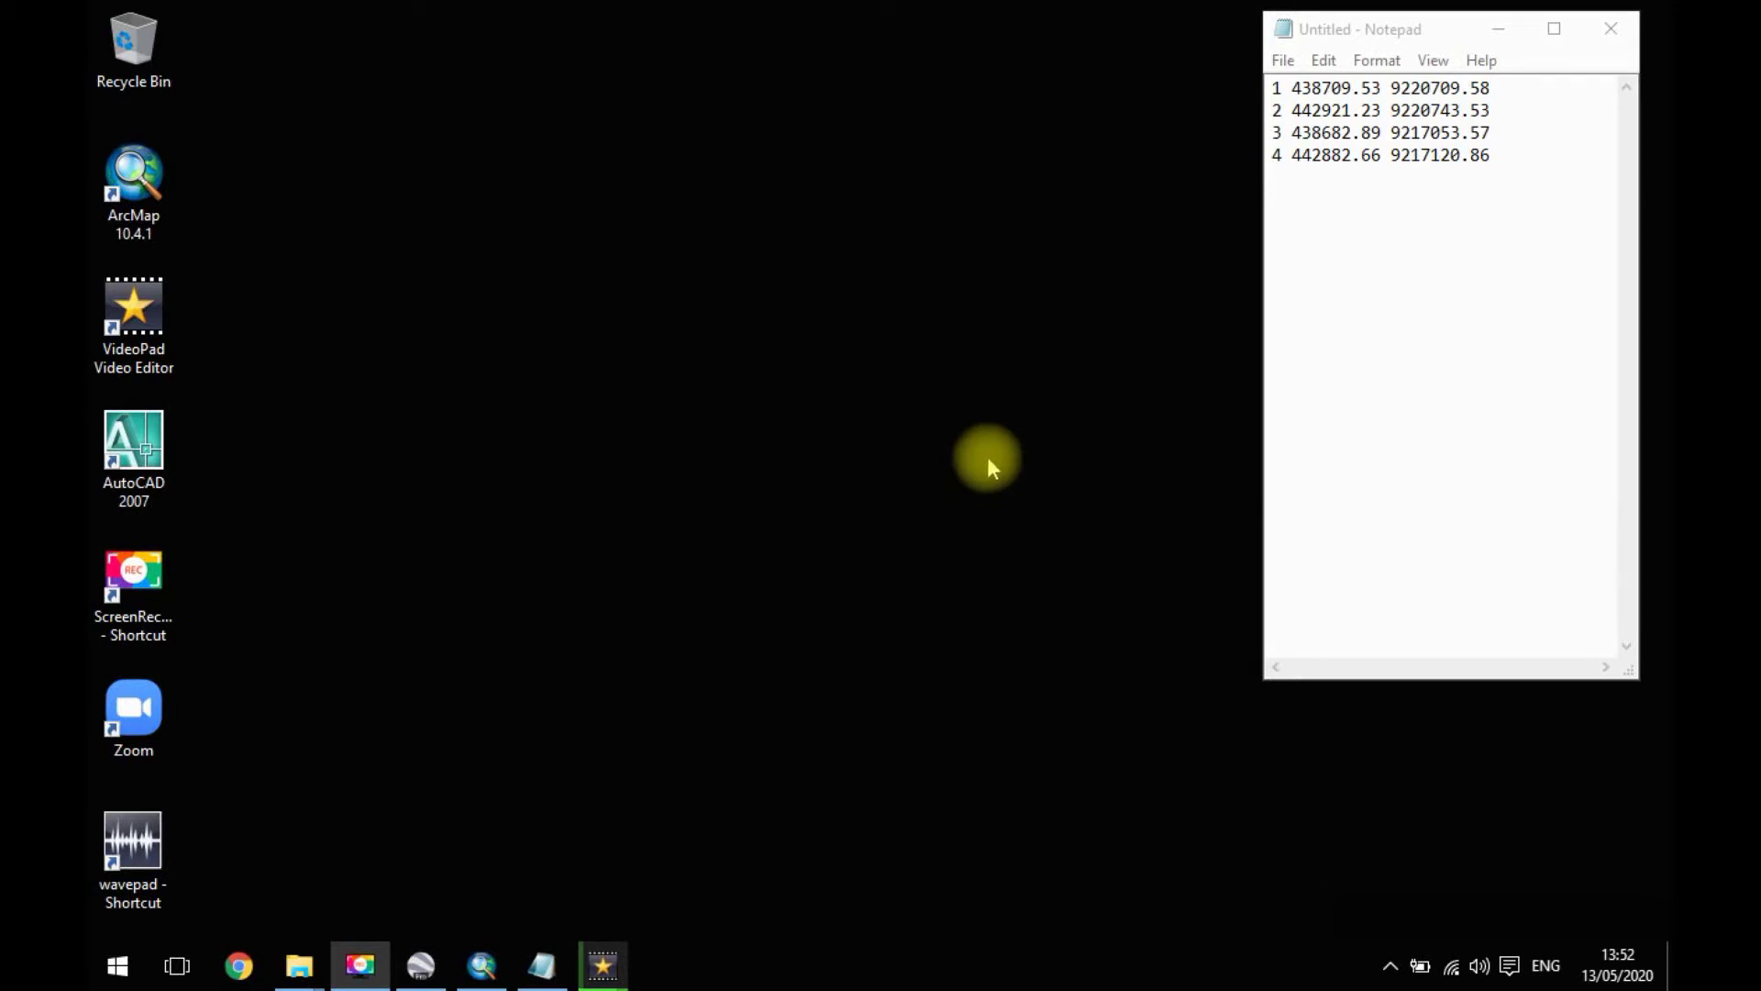
Switch to ArcMap and remove the Meteseh and kelurahan layers from the map.
{"action": "left_click", "coordinate": [501, 954]}
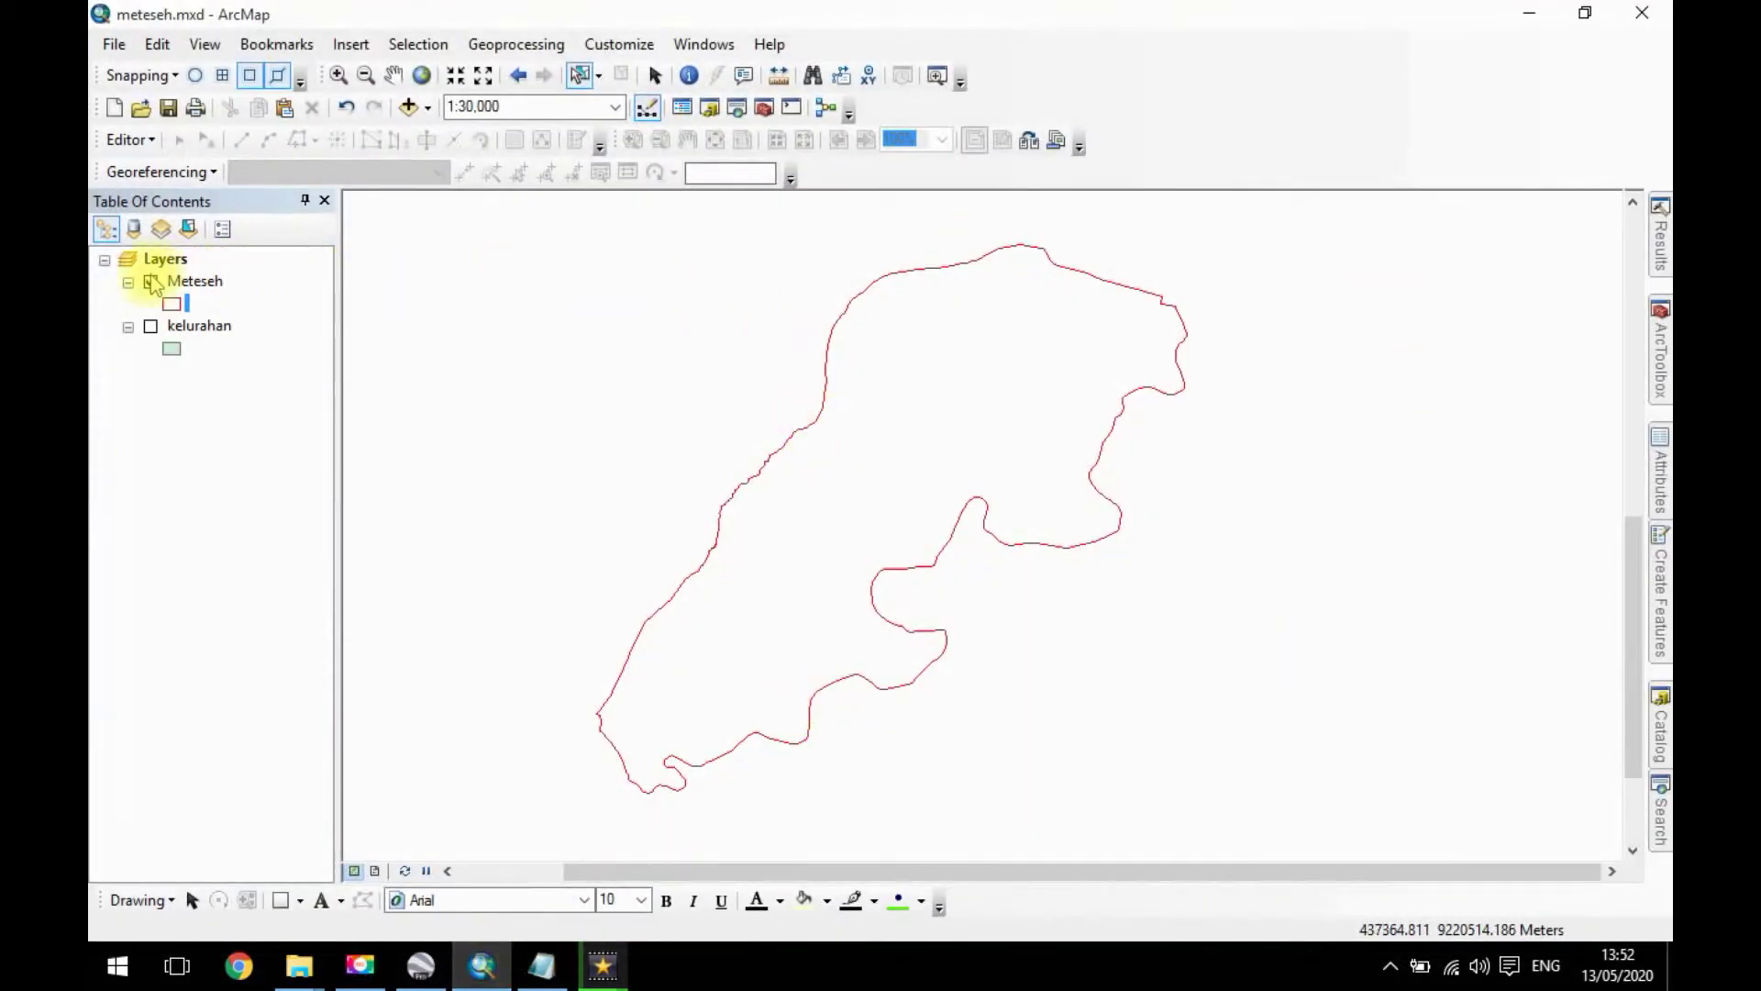
{"action": "left_click", "coordinate": [177, 291]}
{"action": "left_click", "coordinate": [128, 283]}
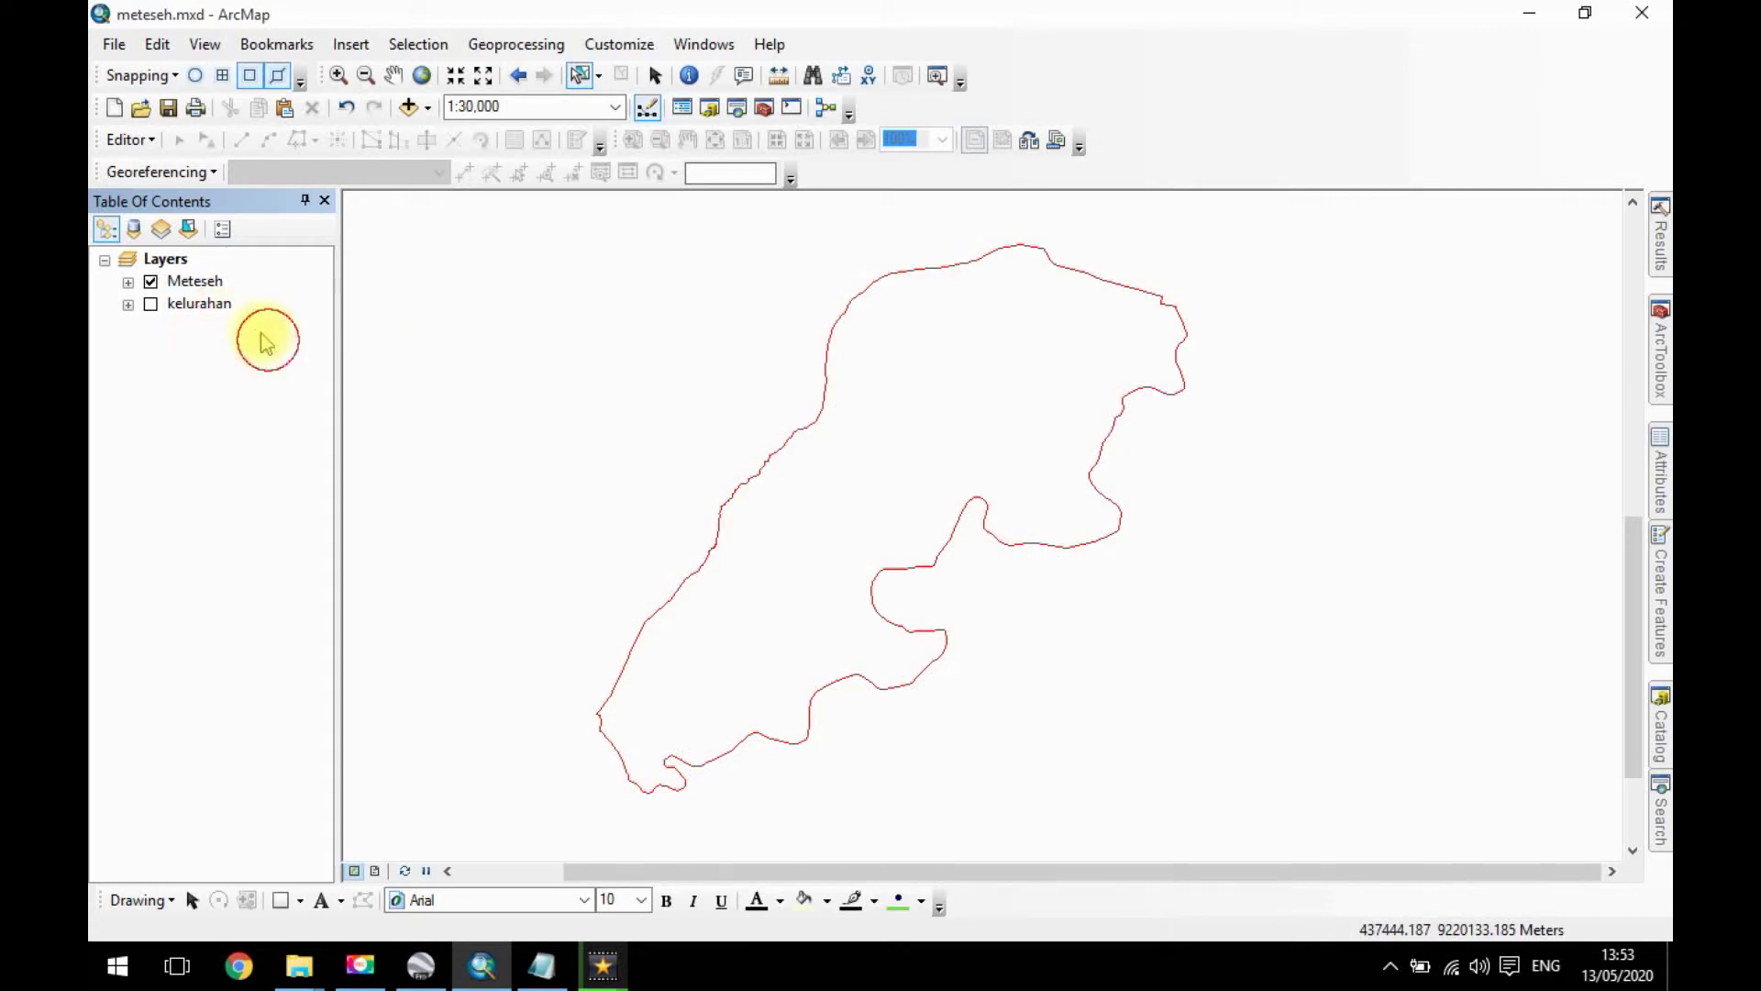
{"action": "right_click", "coordinate": [193, 285]}
{"action": "left_click", "coordinate": [256, 319]}
{"action": "right_click", "coordinate": [198, 280]}
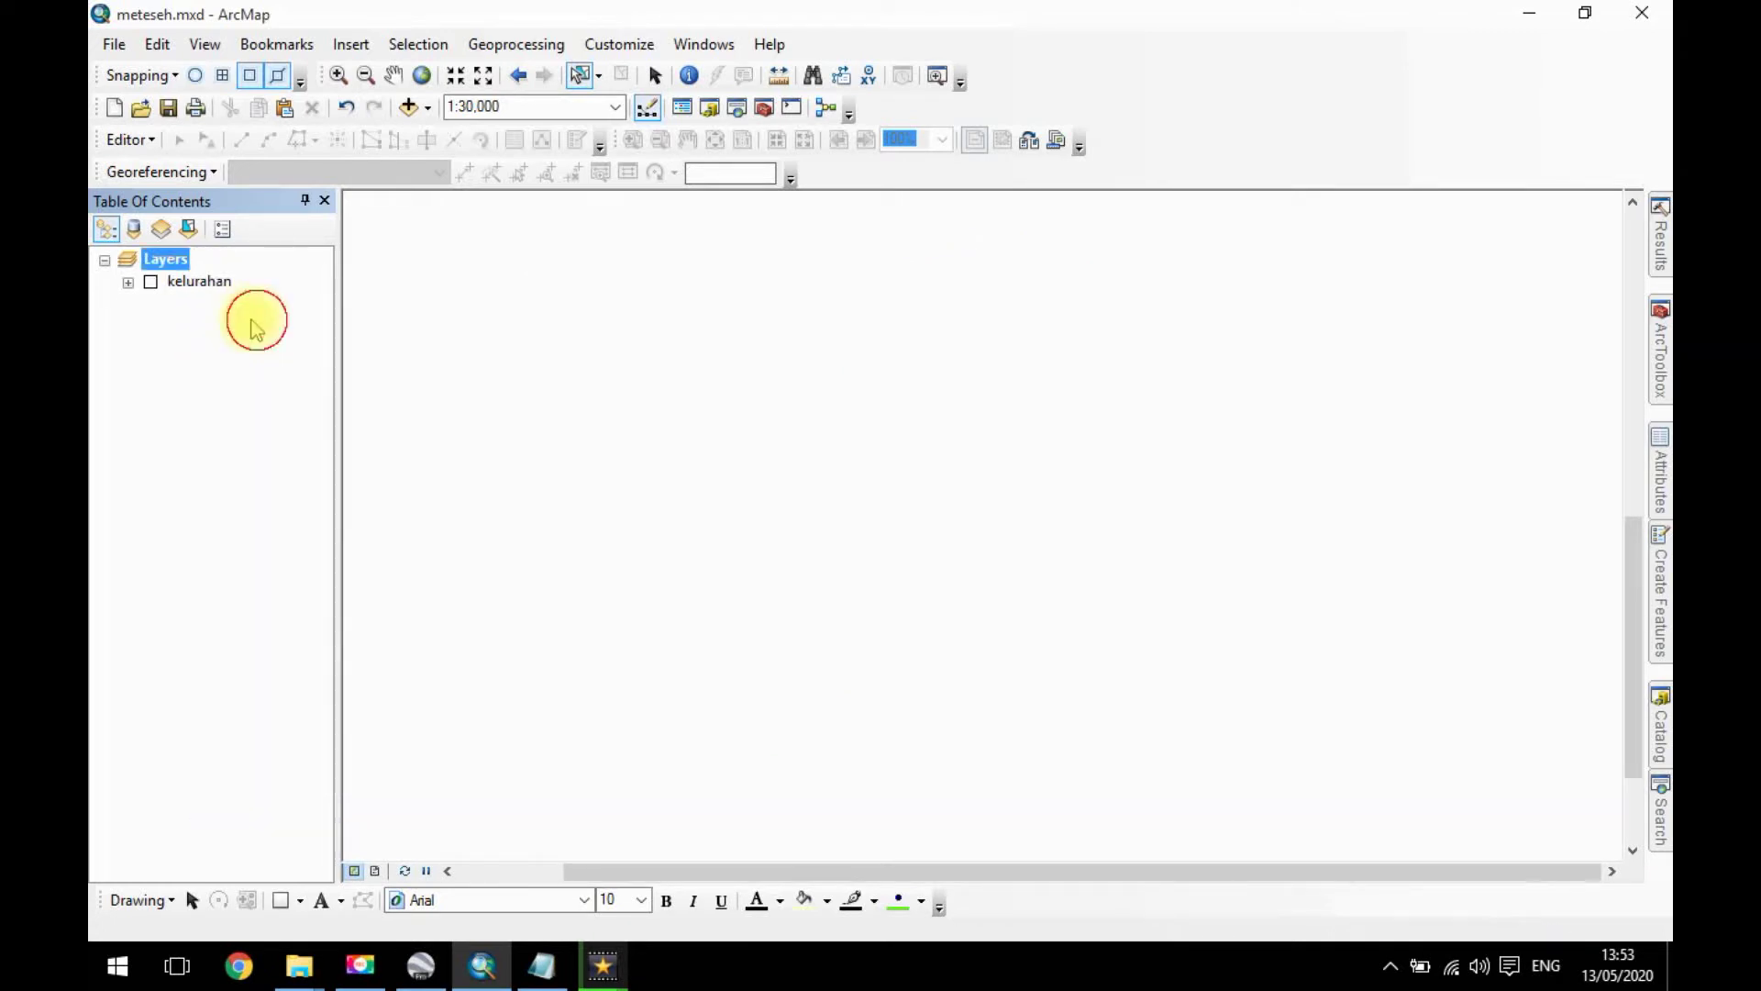
{"action": "left_click", "coordinate": [245, 325]}
{"action": "right_click", "coordinate": [174, 259]}
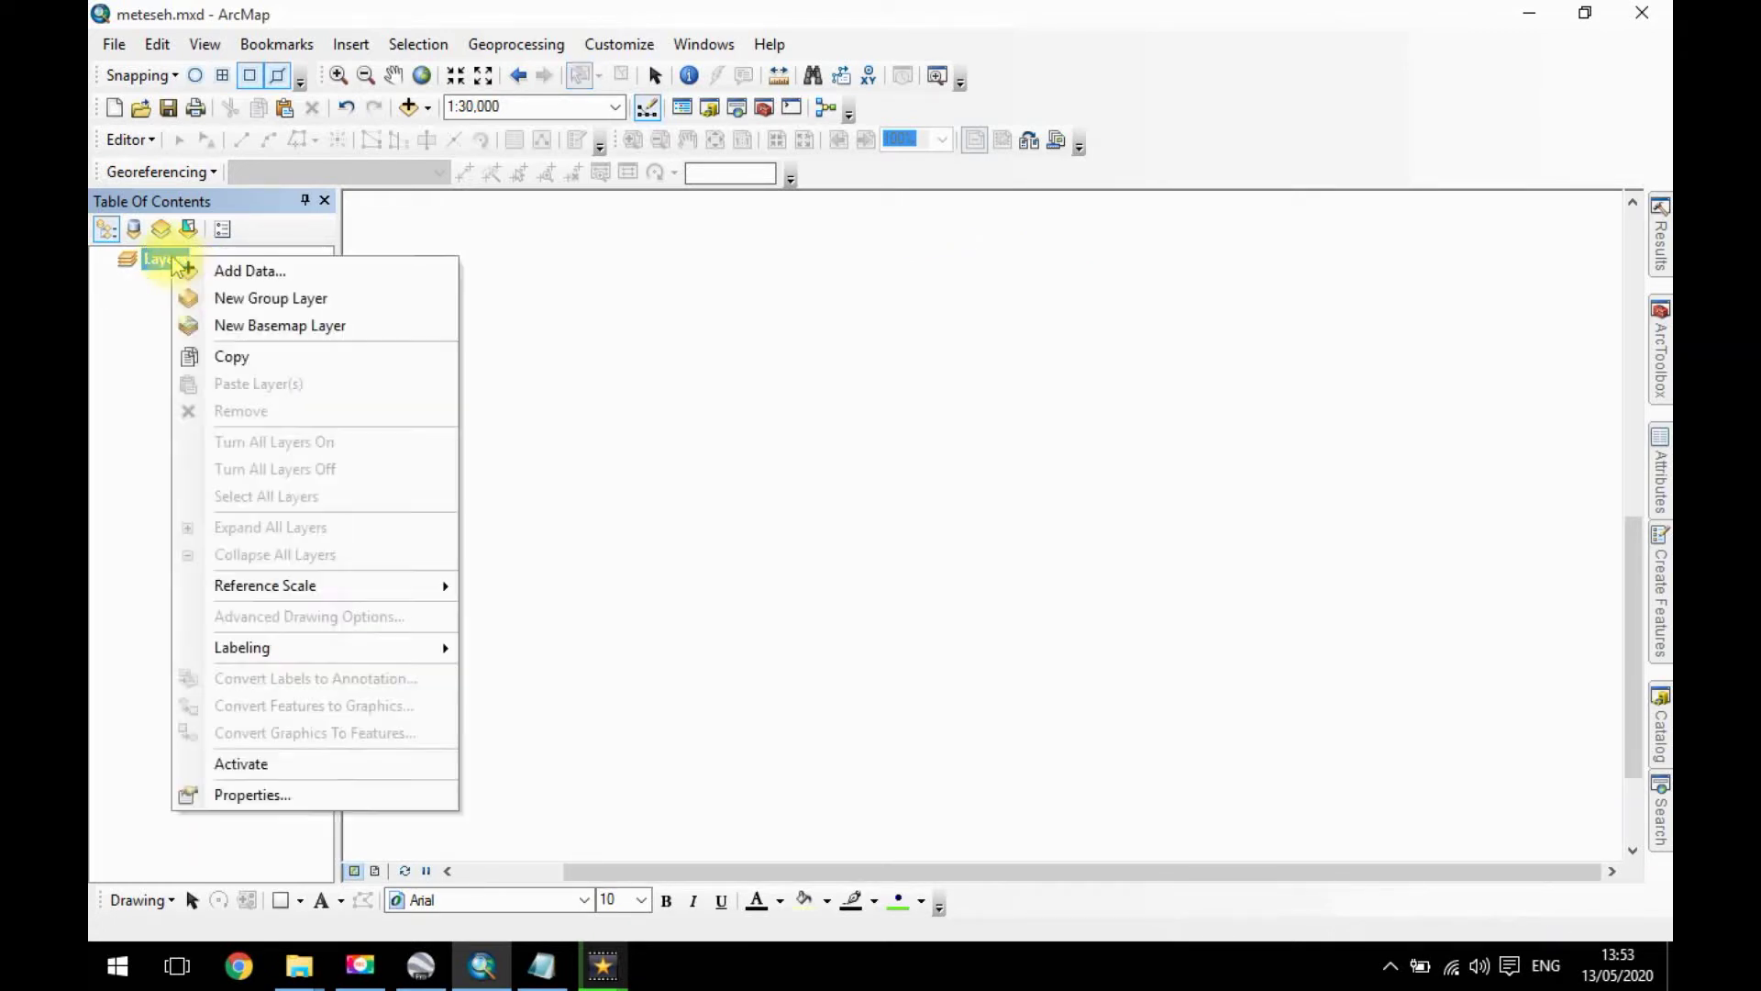
{"action": "left_click", "coordinate": [119, 344]}
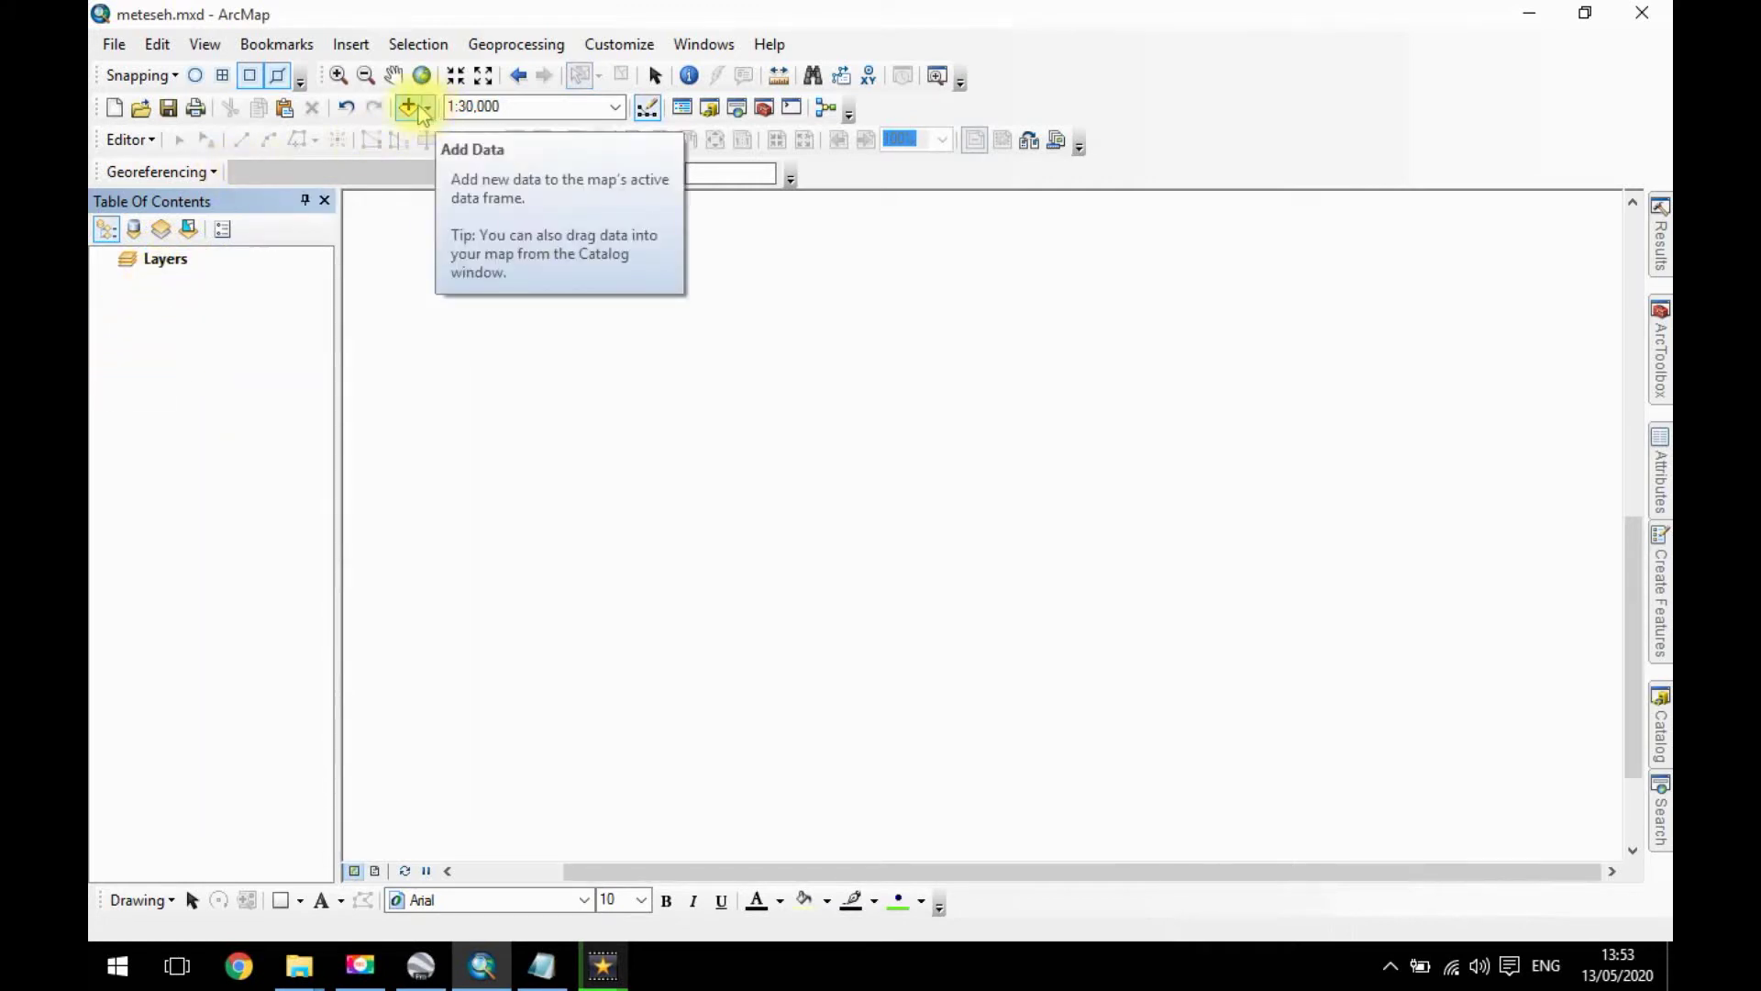
Add the image citra meteseh.jpg from the Tutorial folder to the map and dismiss the spatial reference warning.
{"action": "left_click", "coordinate": [302, 965]}
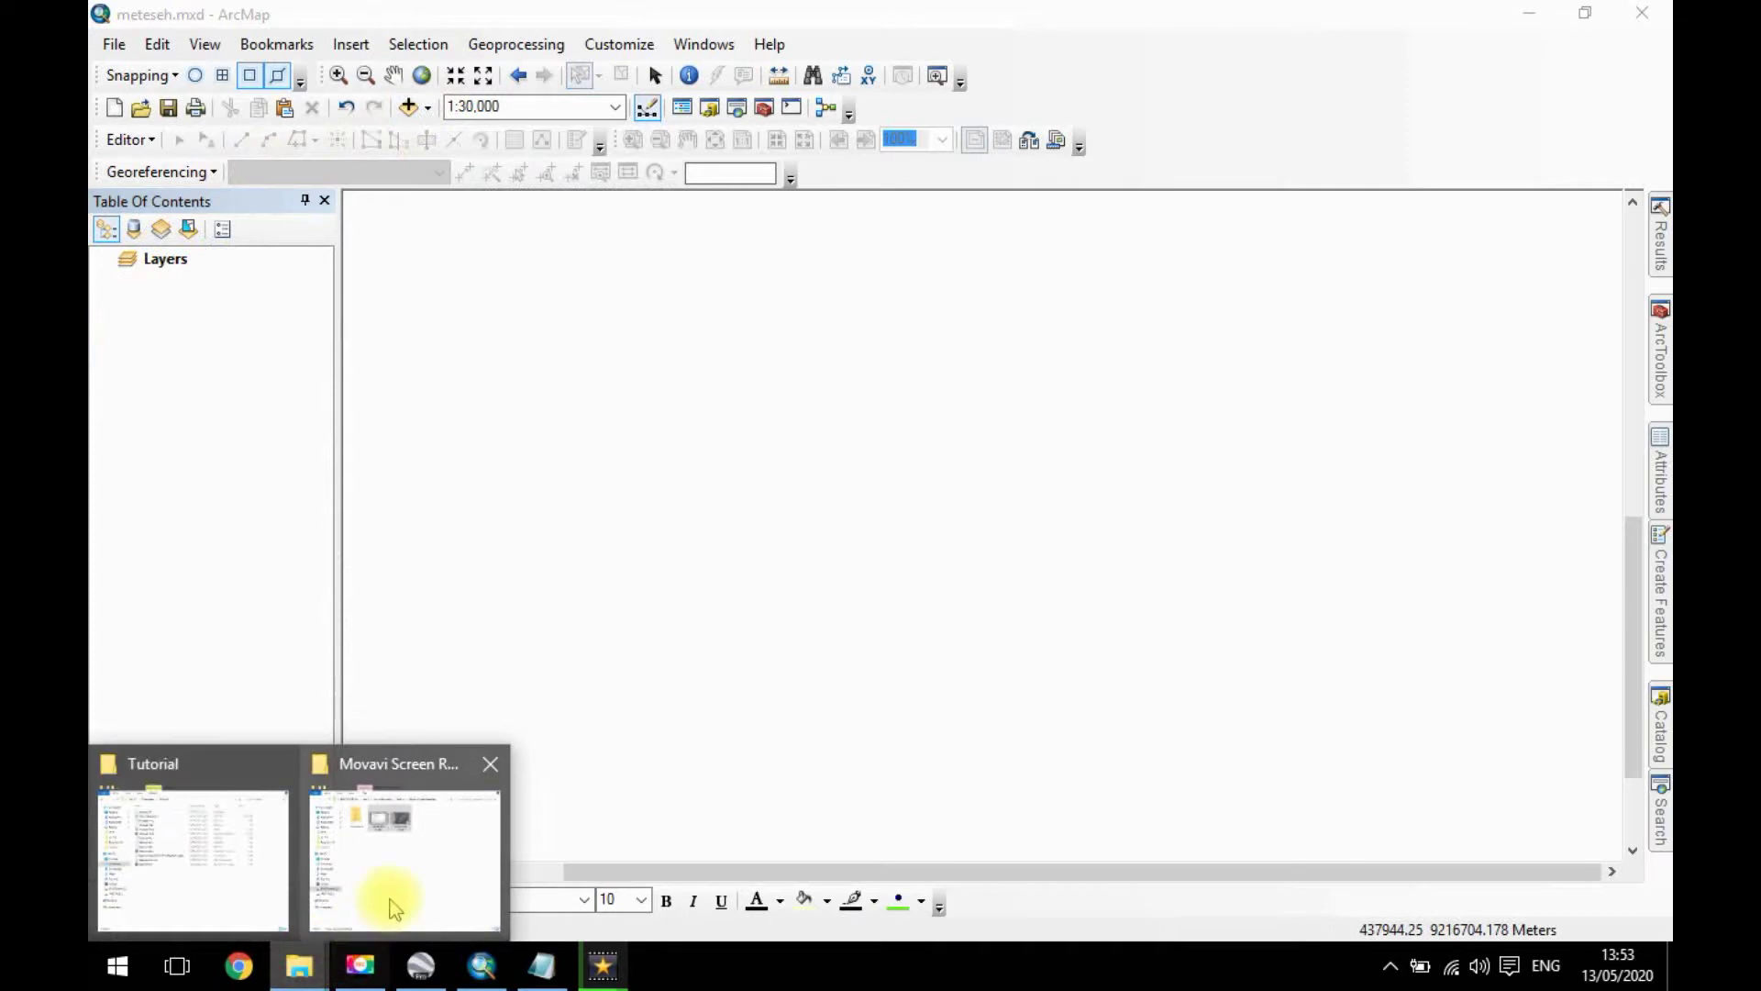
{"action": "left_click", "coordinate": [229, 864]}
{"action": "left_click_drag", "start_coordinate": [778, 27], "coordinate": [1089, 46]}
{"action": "left_click", "coordinate": [860, 216]}
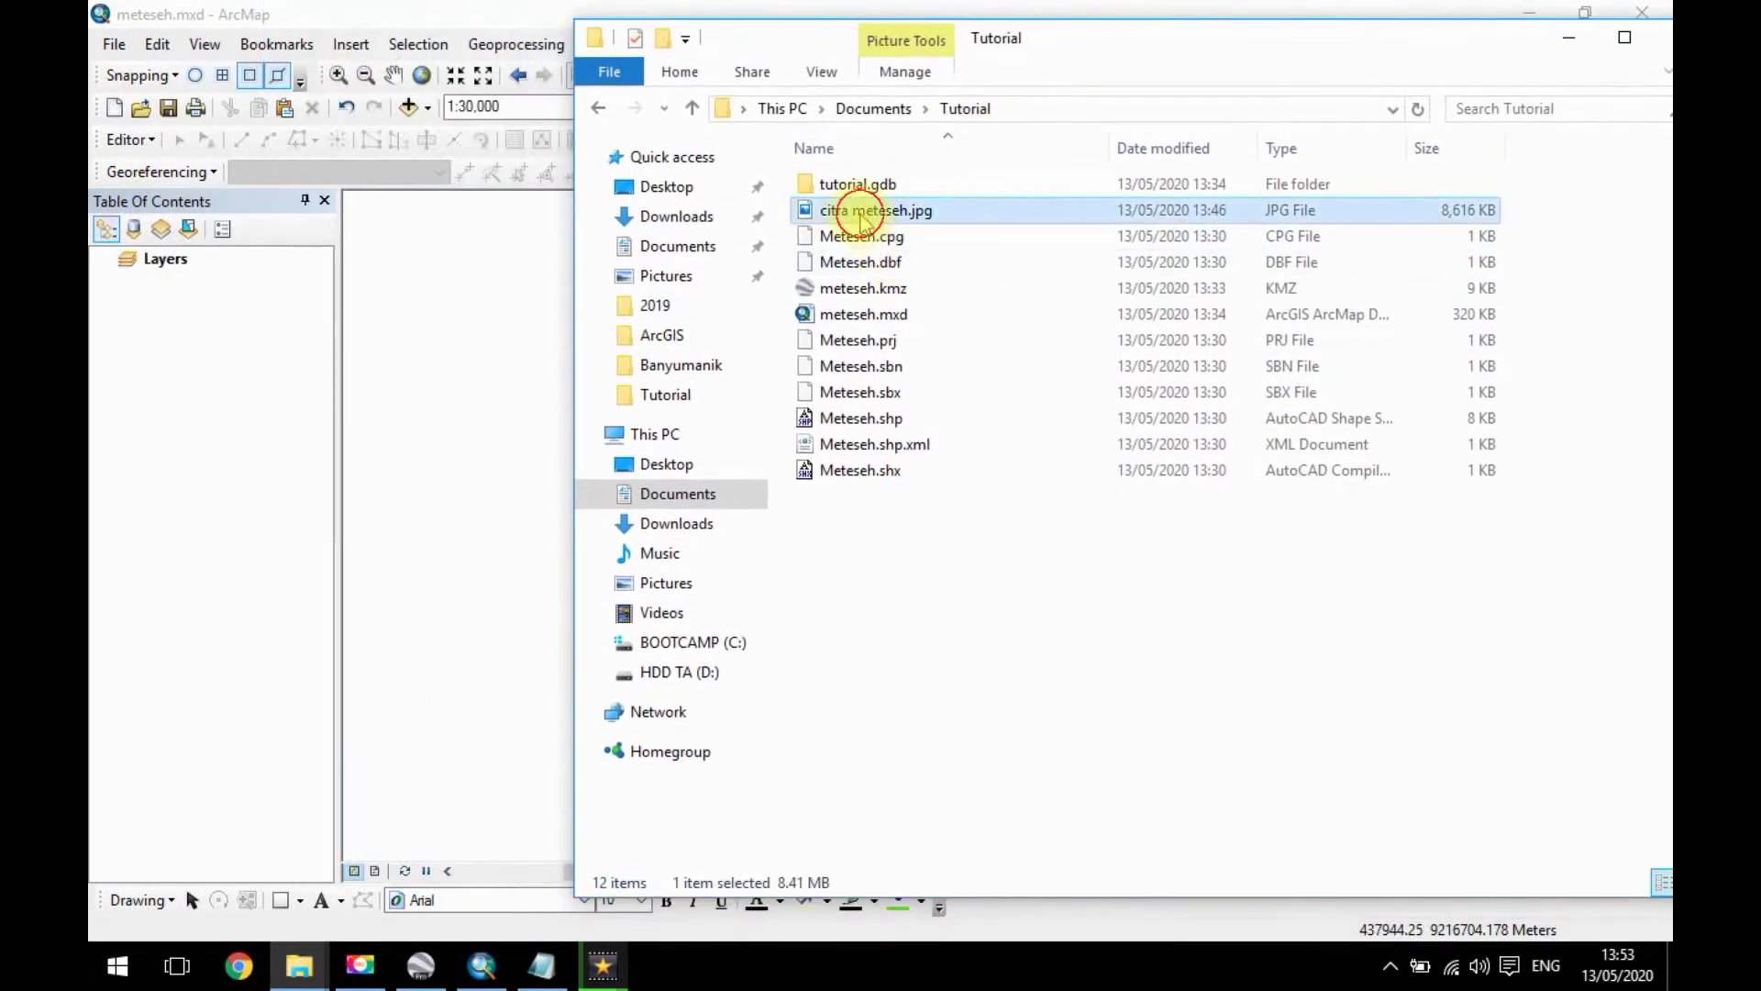
{"action": "left_click_drag", "start_coordinate": [961, 220], "coordinate": [244, 365]}
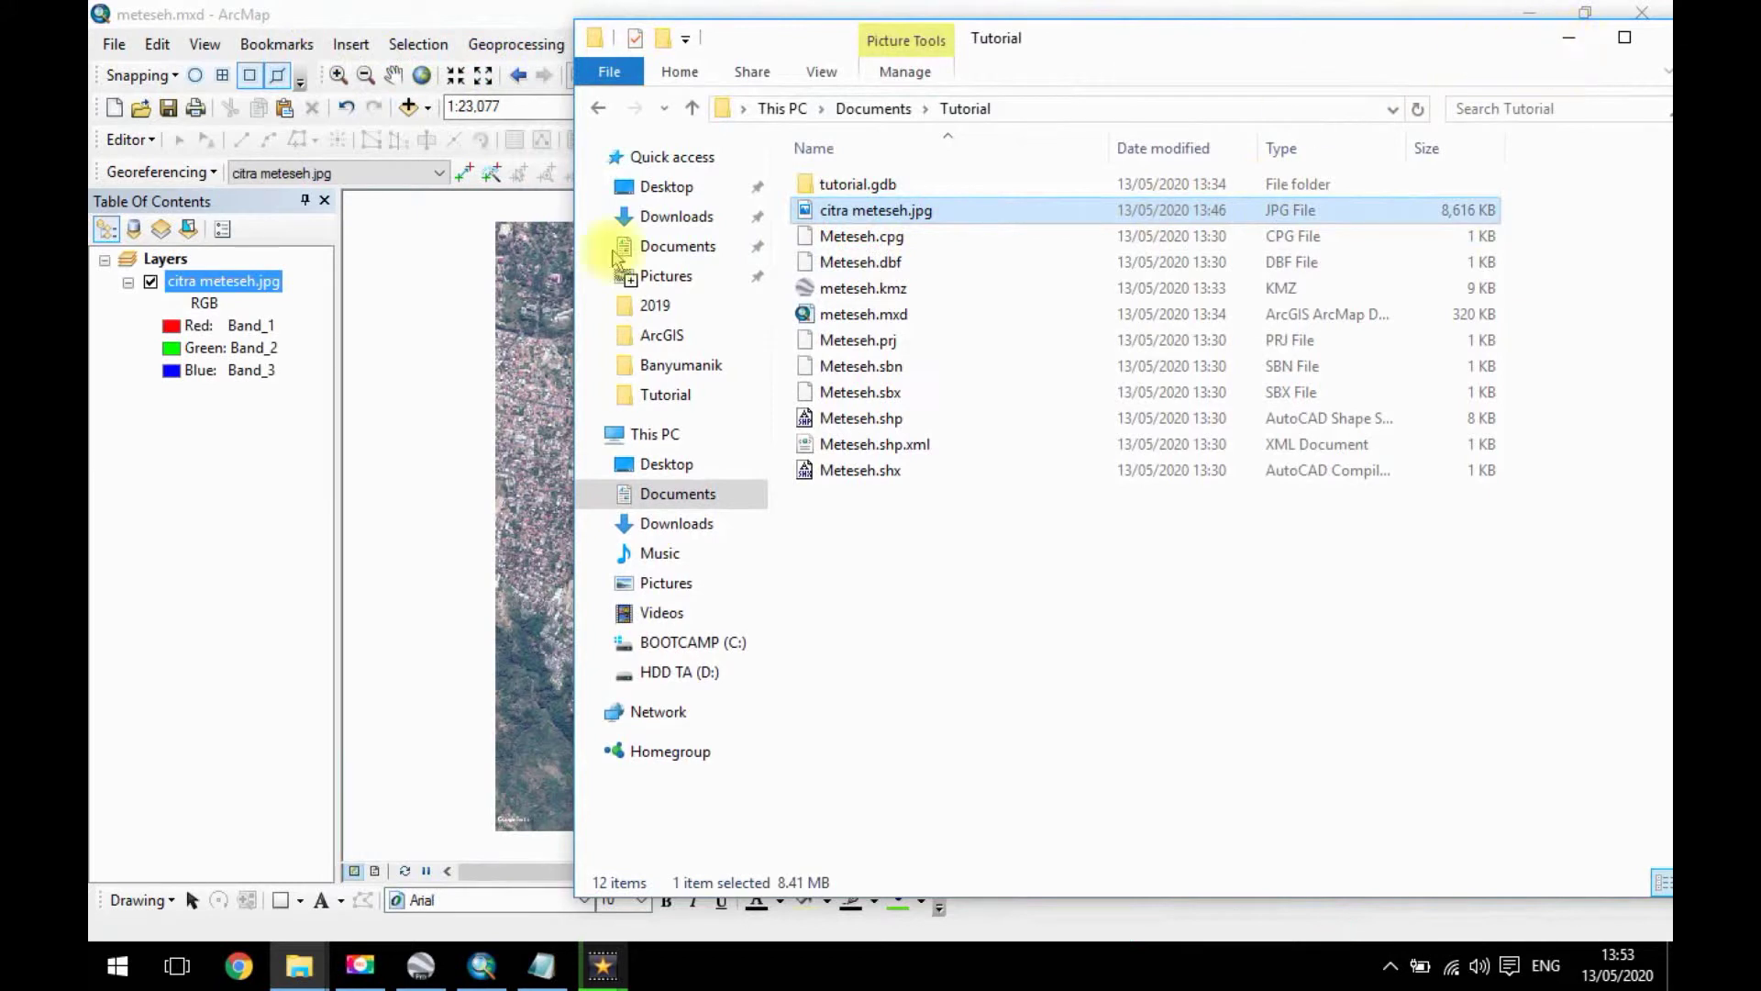
{"action": "left_click", "coordinate": [197, 523]}
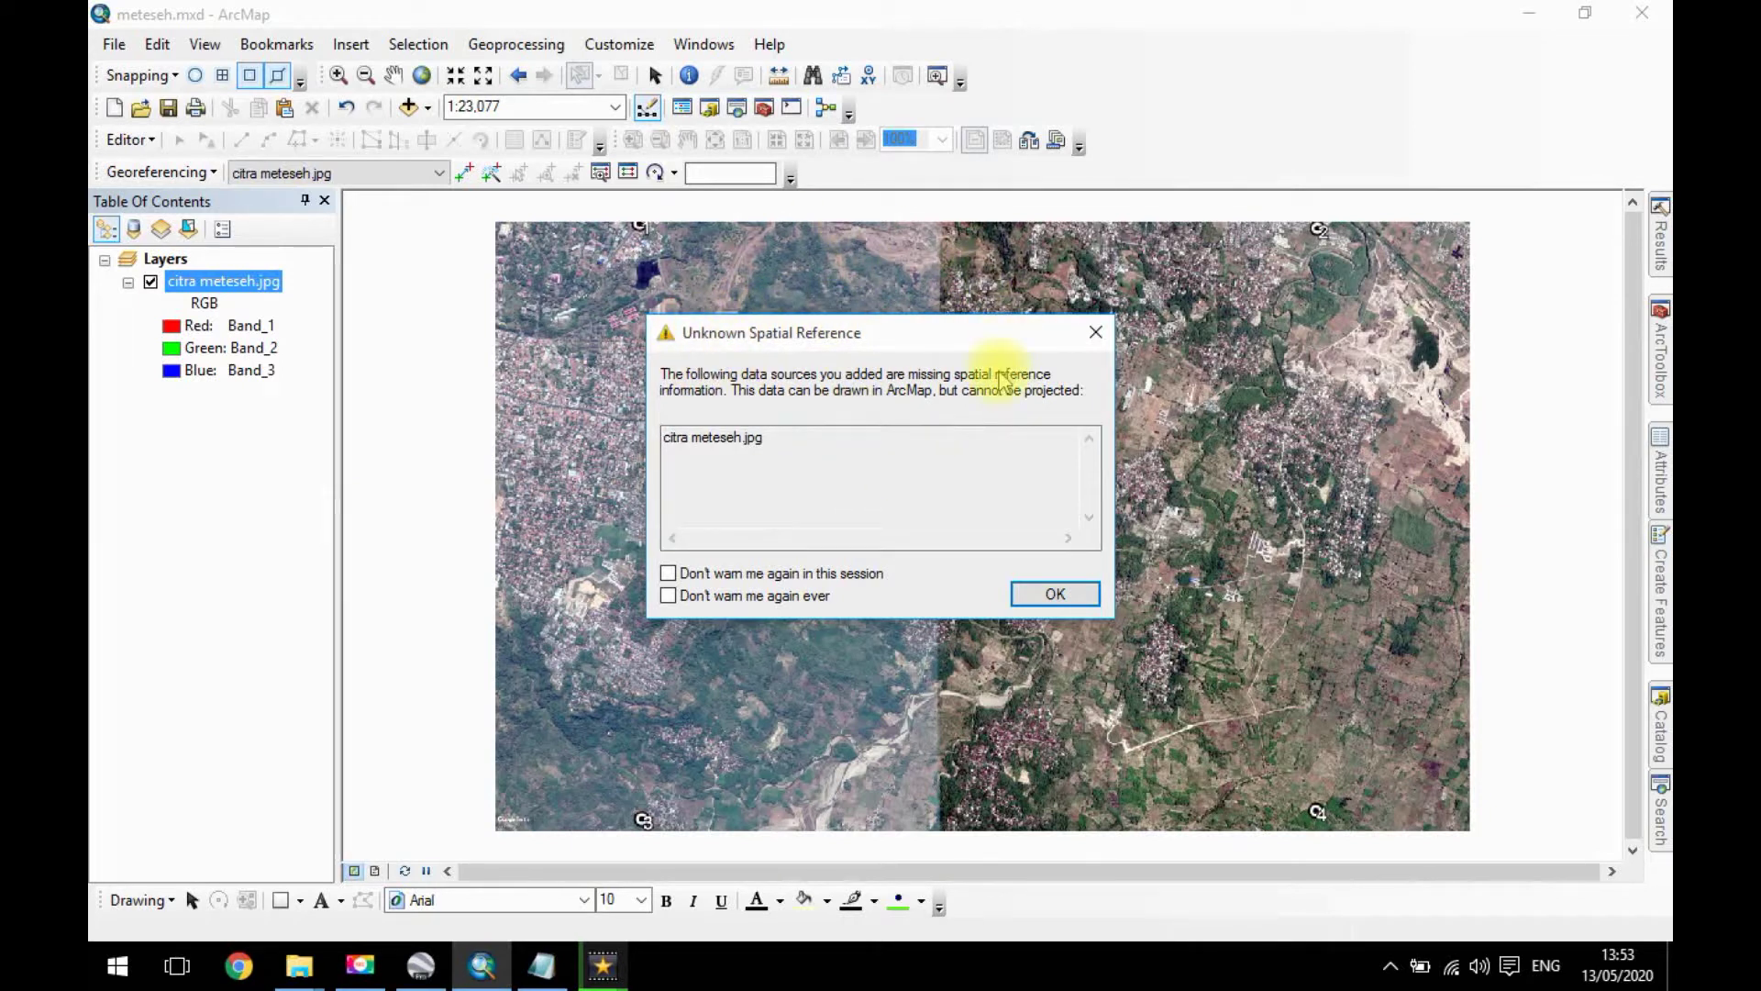
{"action": "left_click", "coordinate": [1055, 595]}
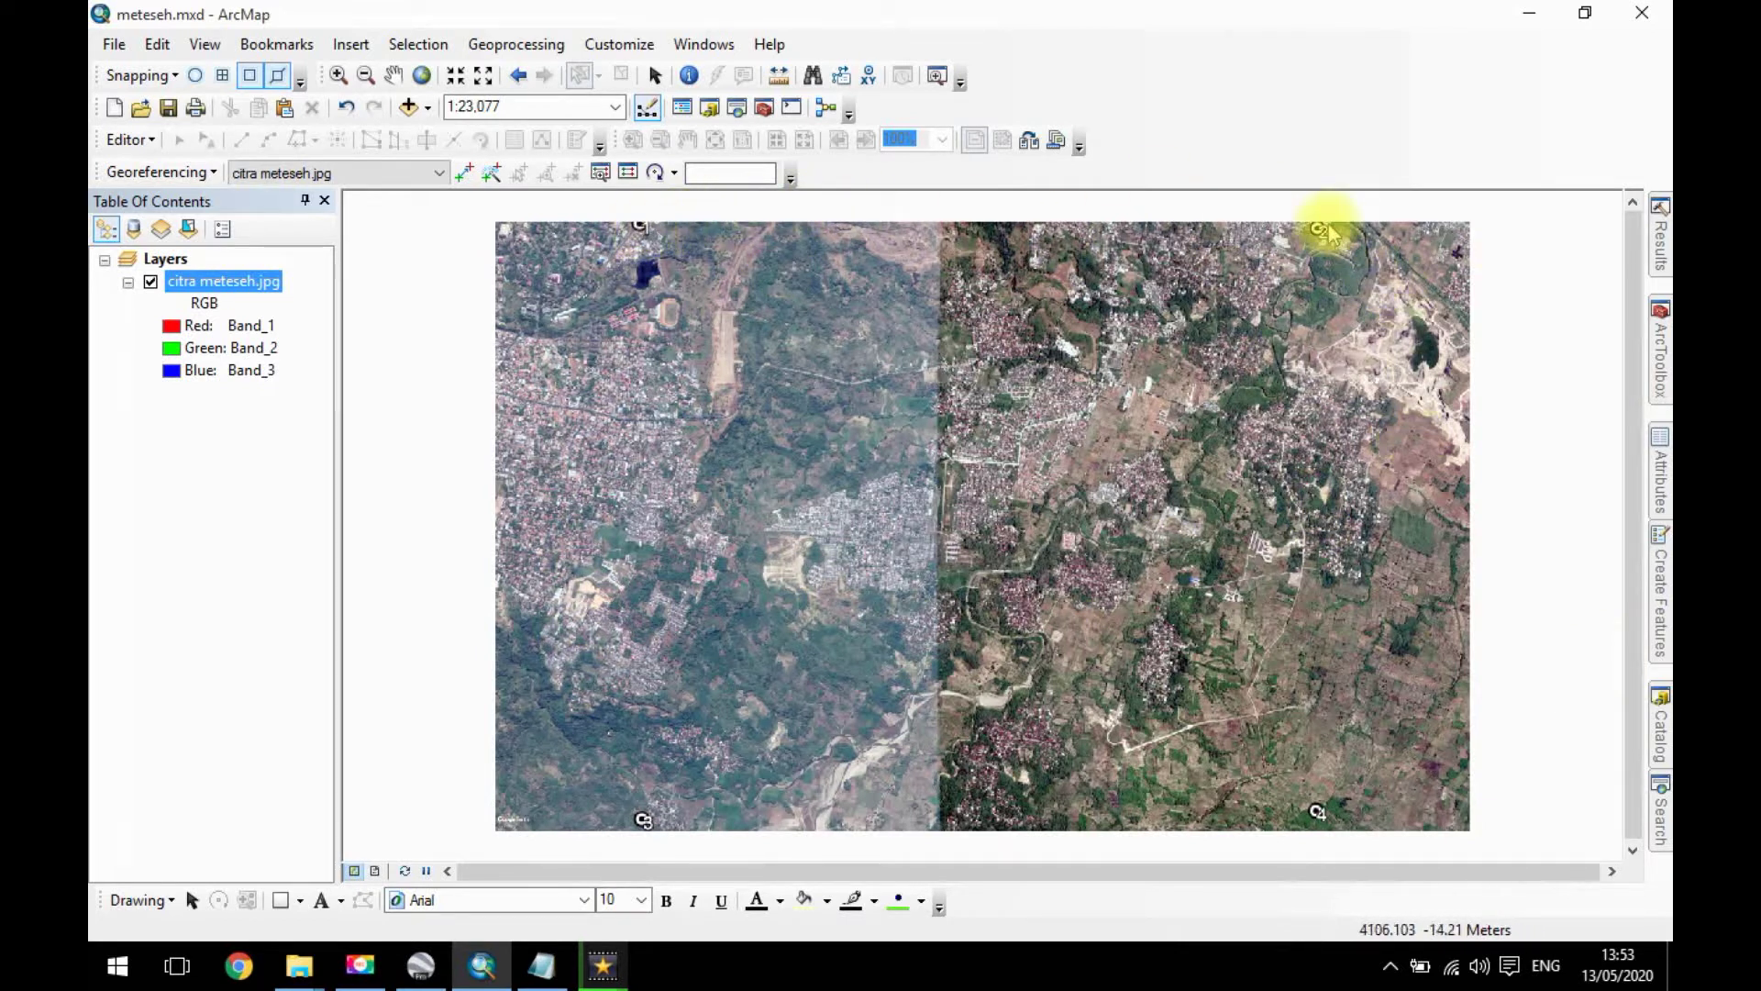
Review the four control point coordinates in the Notepad list and check the Georeferencing entry among ArcMap's available toolbars.
{"action": "left_click", "coordinate": [541, 965]}
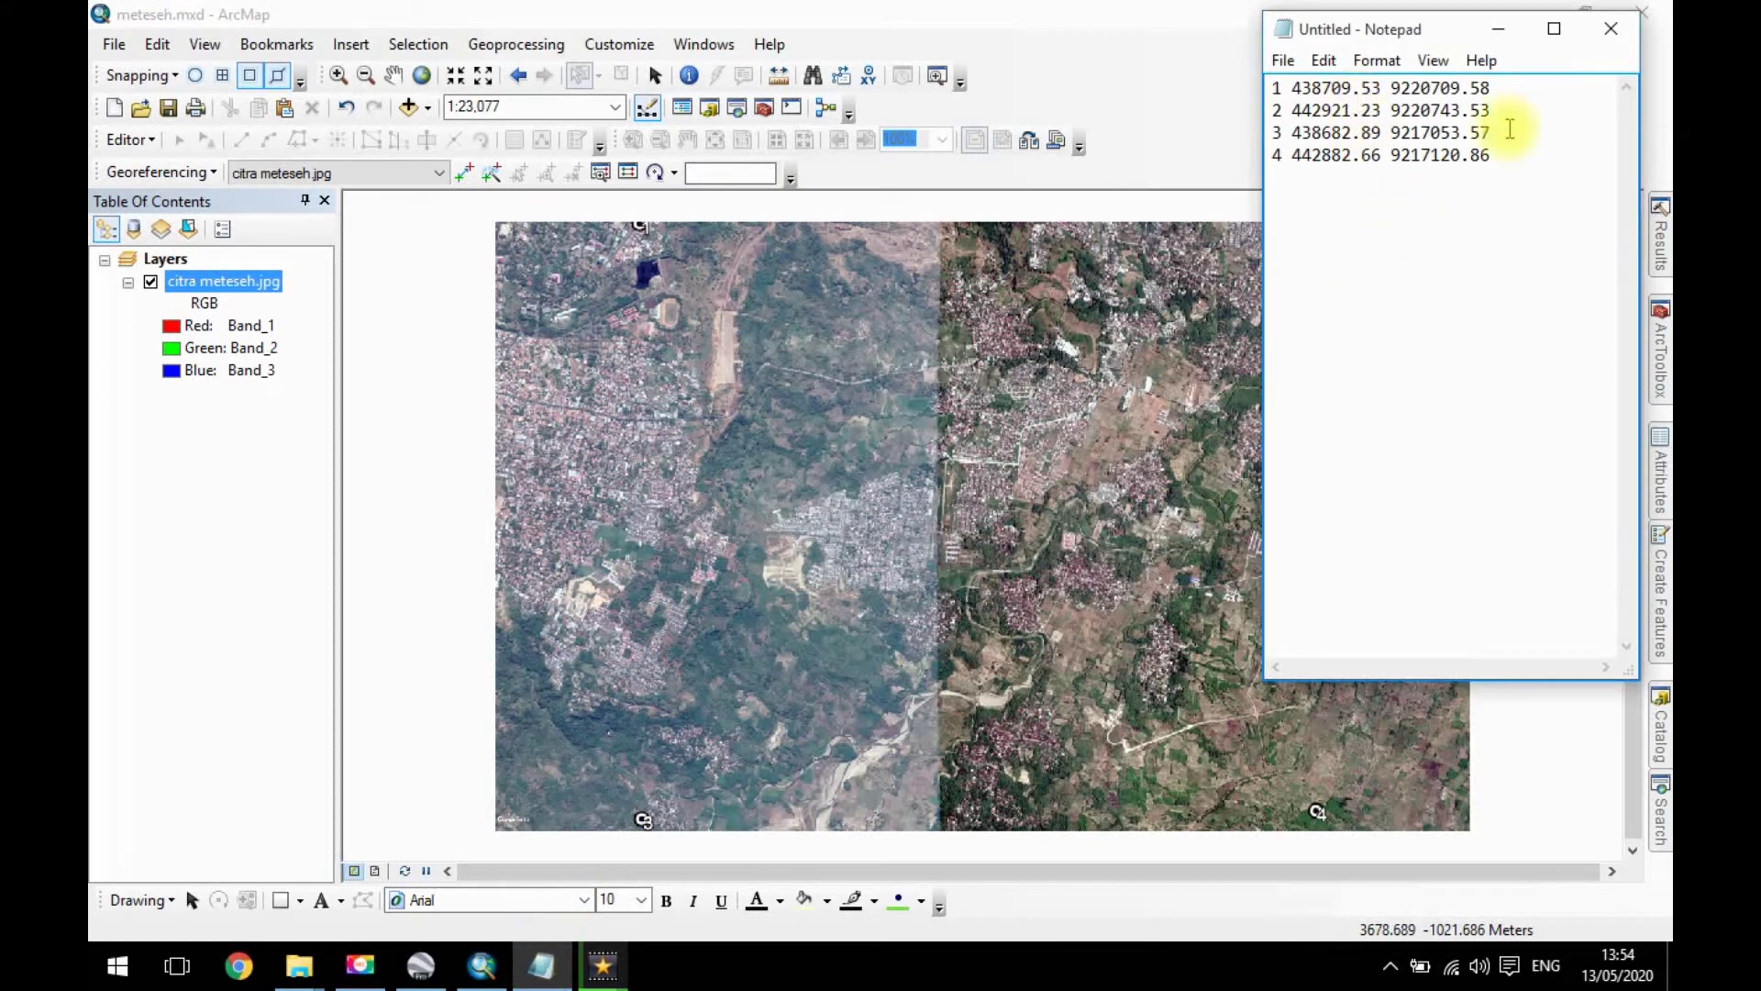
{"action": "left_click", "coordinate": [1497, 28]}
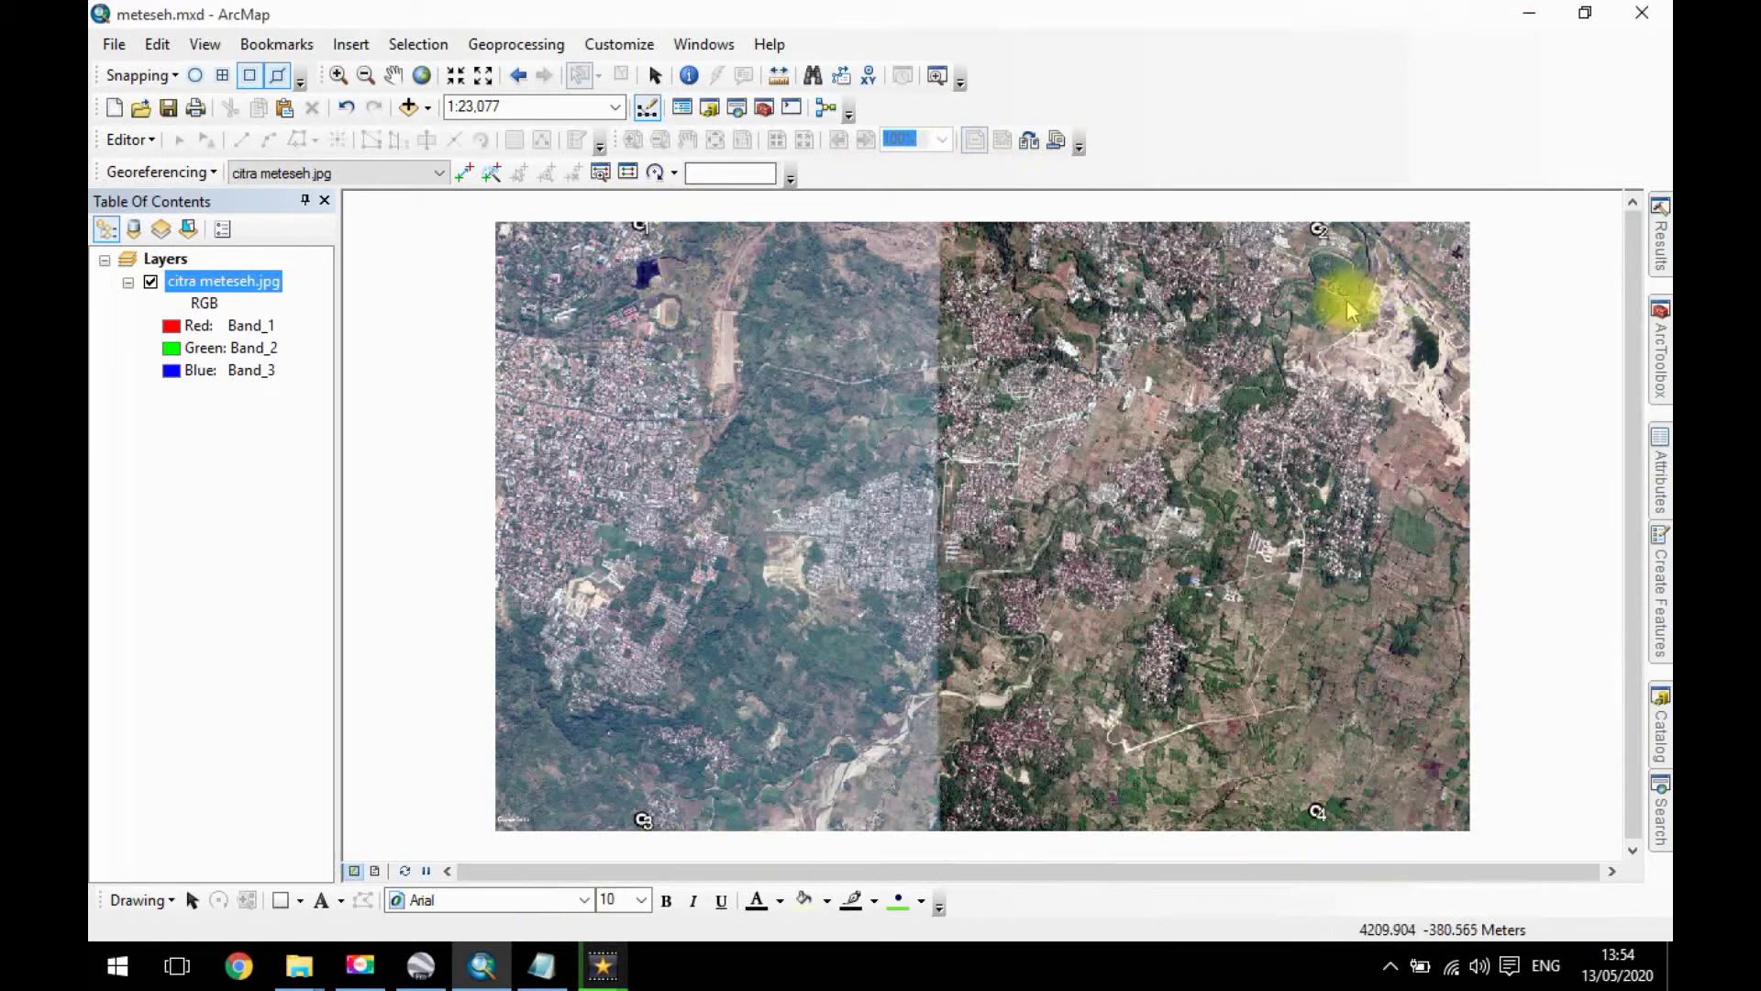
{"action": "left_click", "coordinate": [560, 972]}
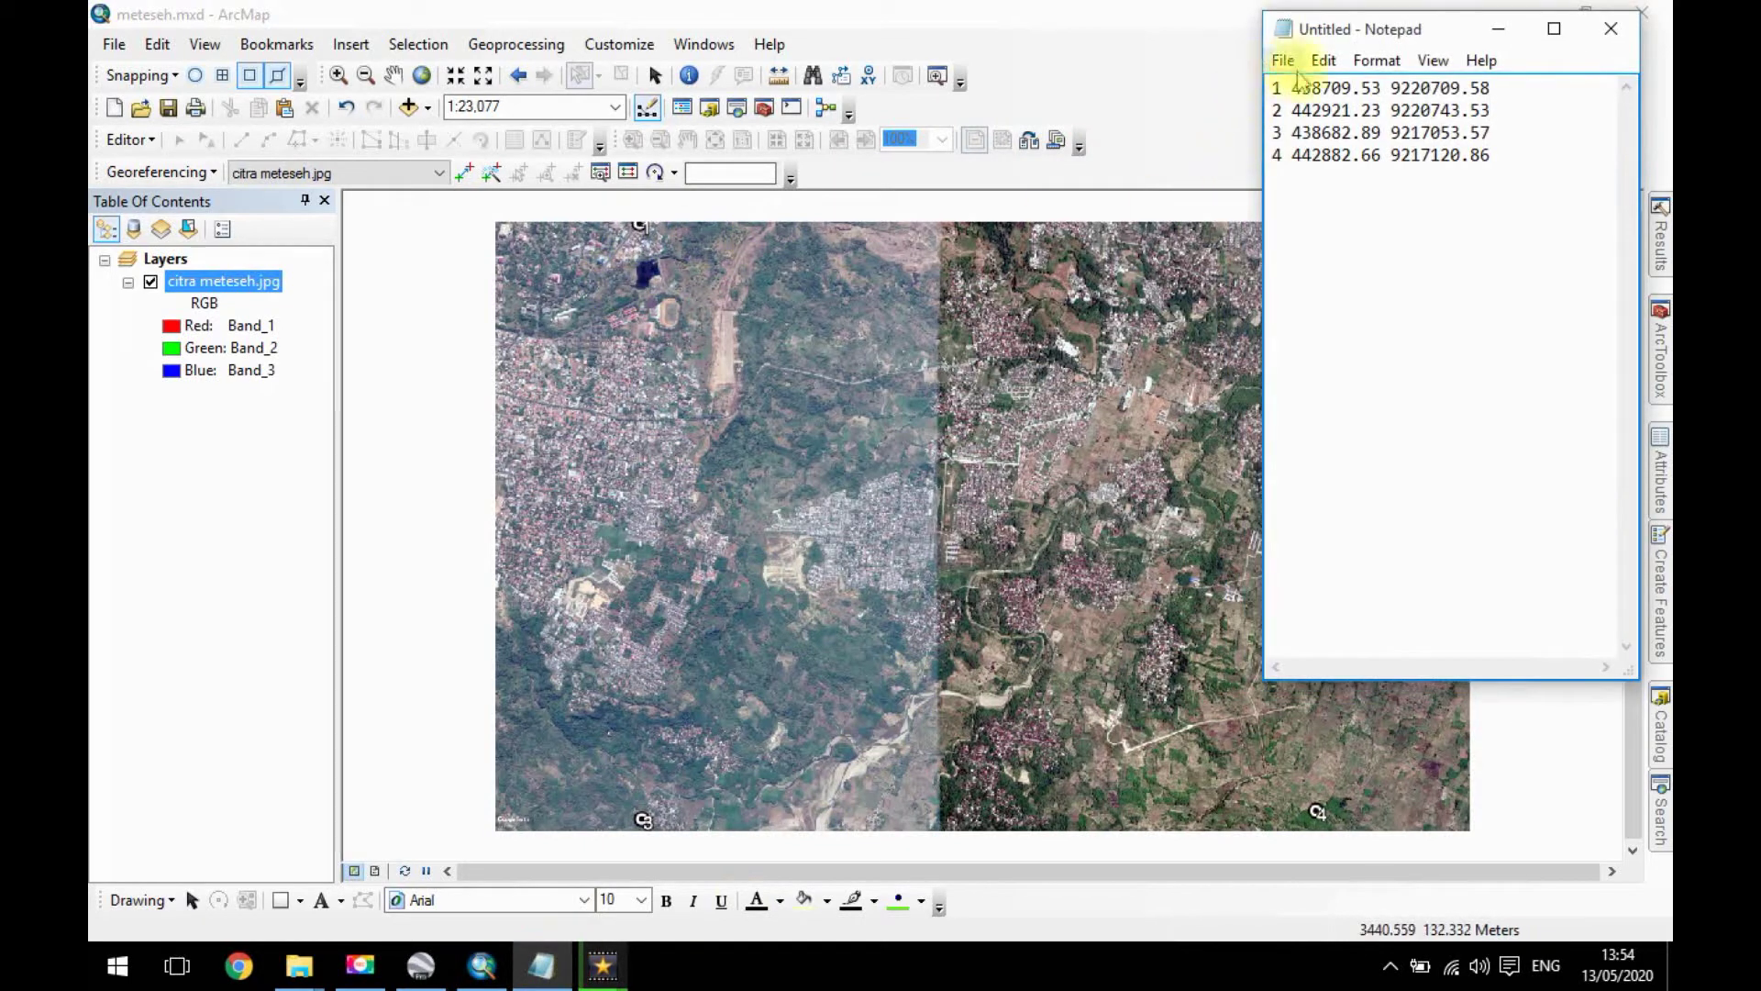
{"action": "left_click", "coordinate": [1481, 110]}
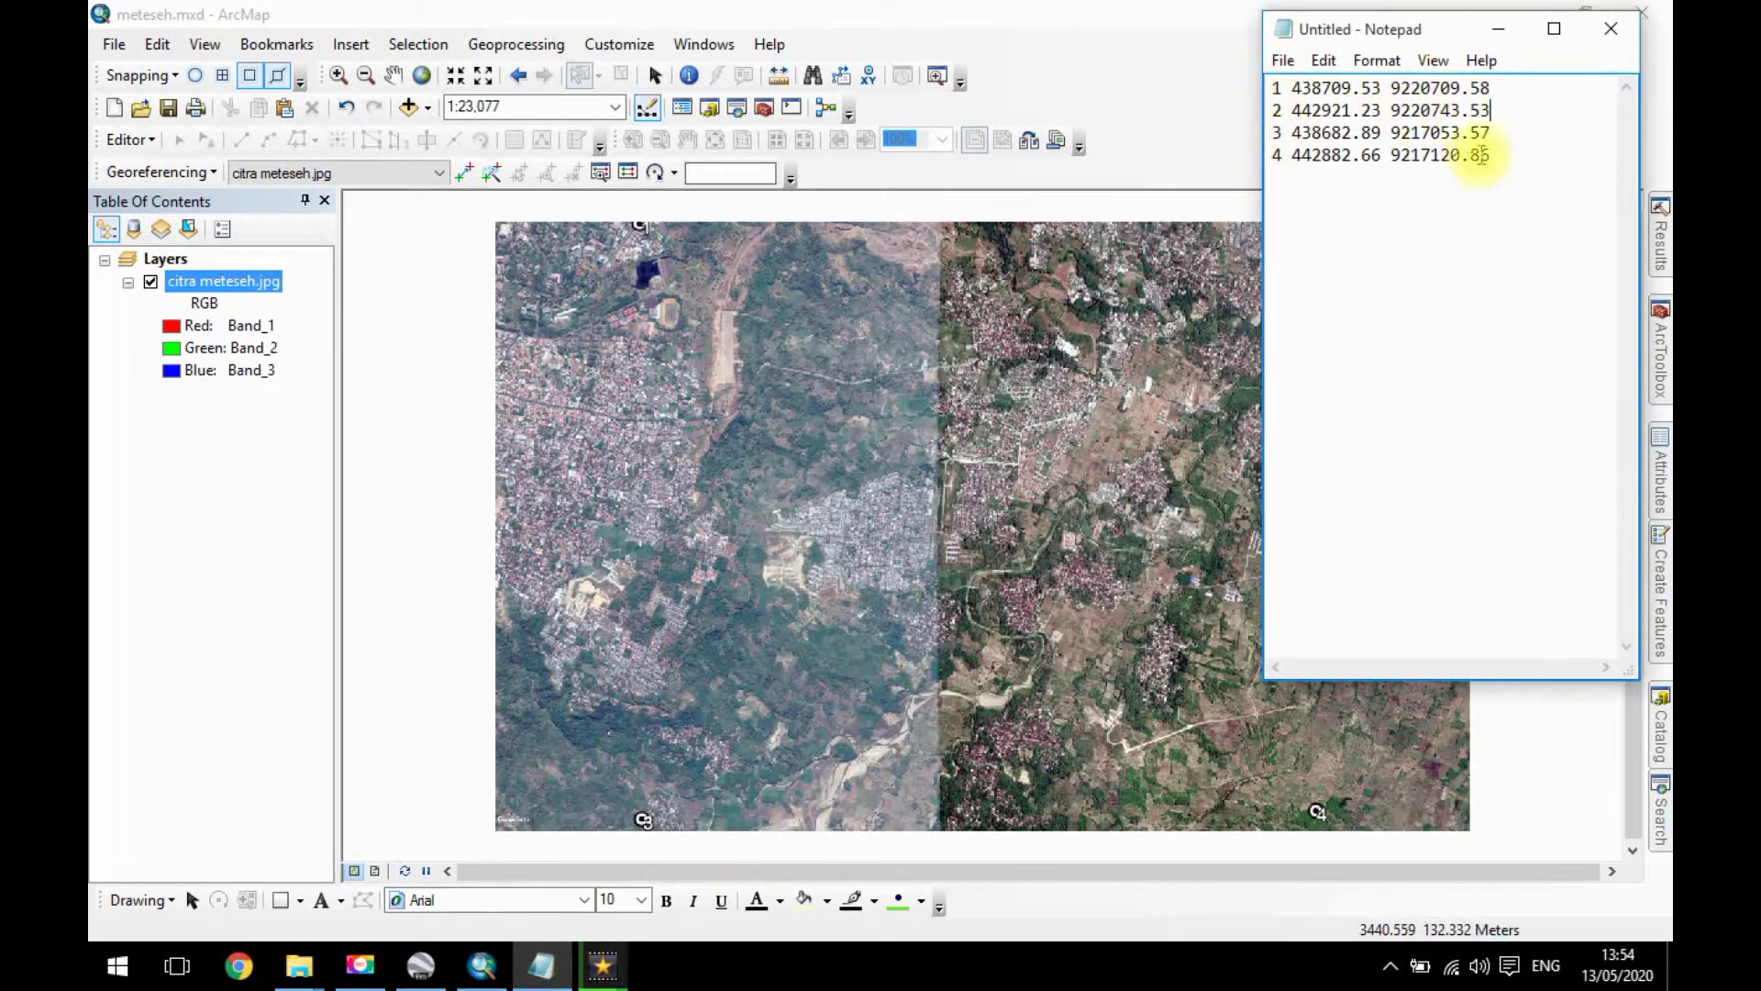
{"action": "left_click", "coordinate": [1499, 28]}
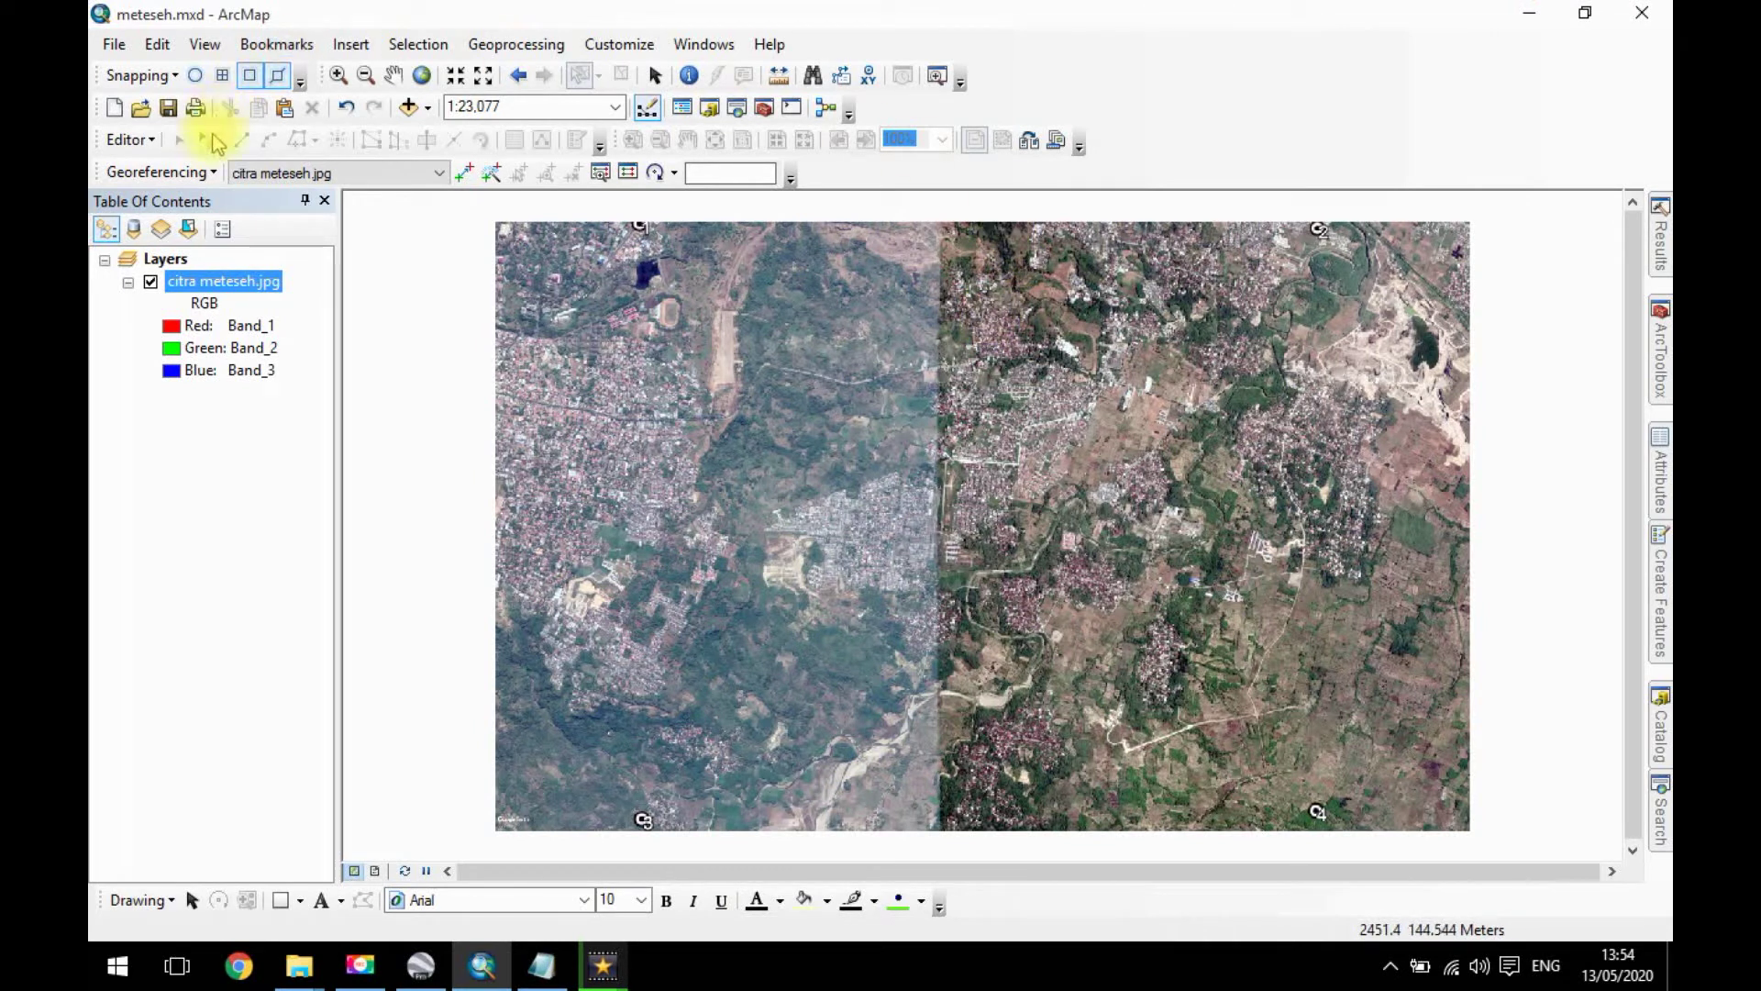
{"action": "right_click", "coordinate": [1192, 136]}
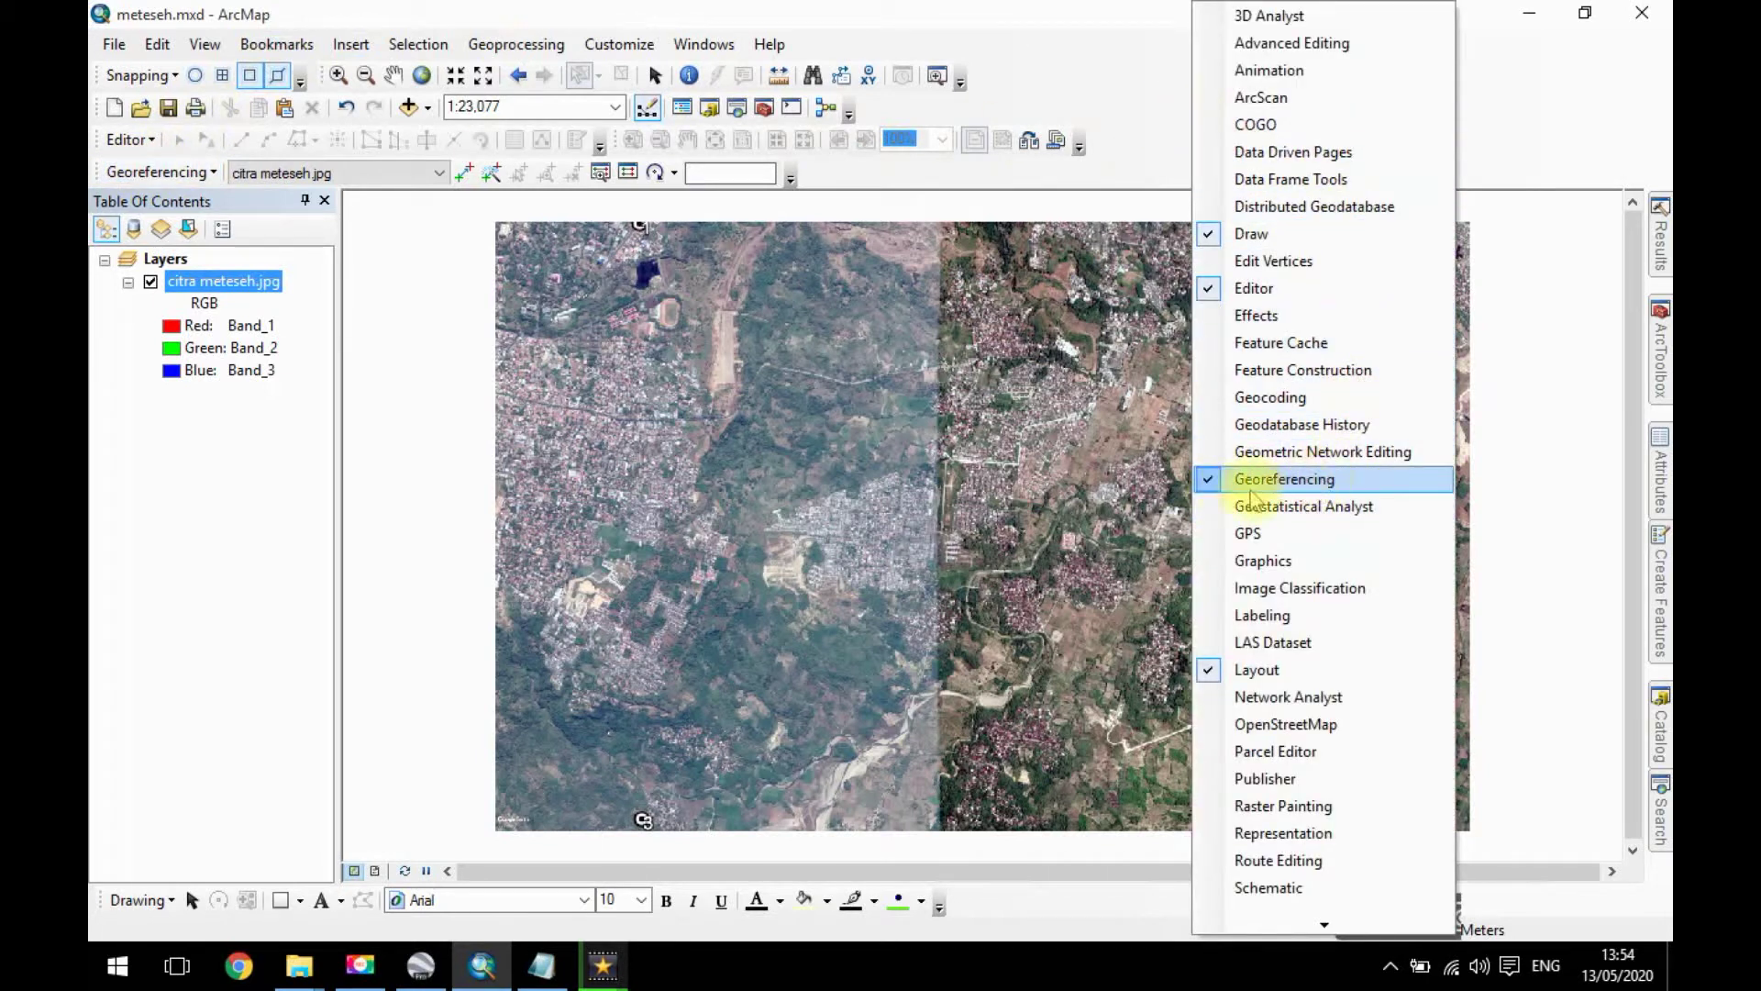
{"action": "left_click", "coordinate": [1128, 134]}
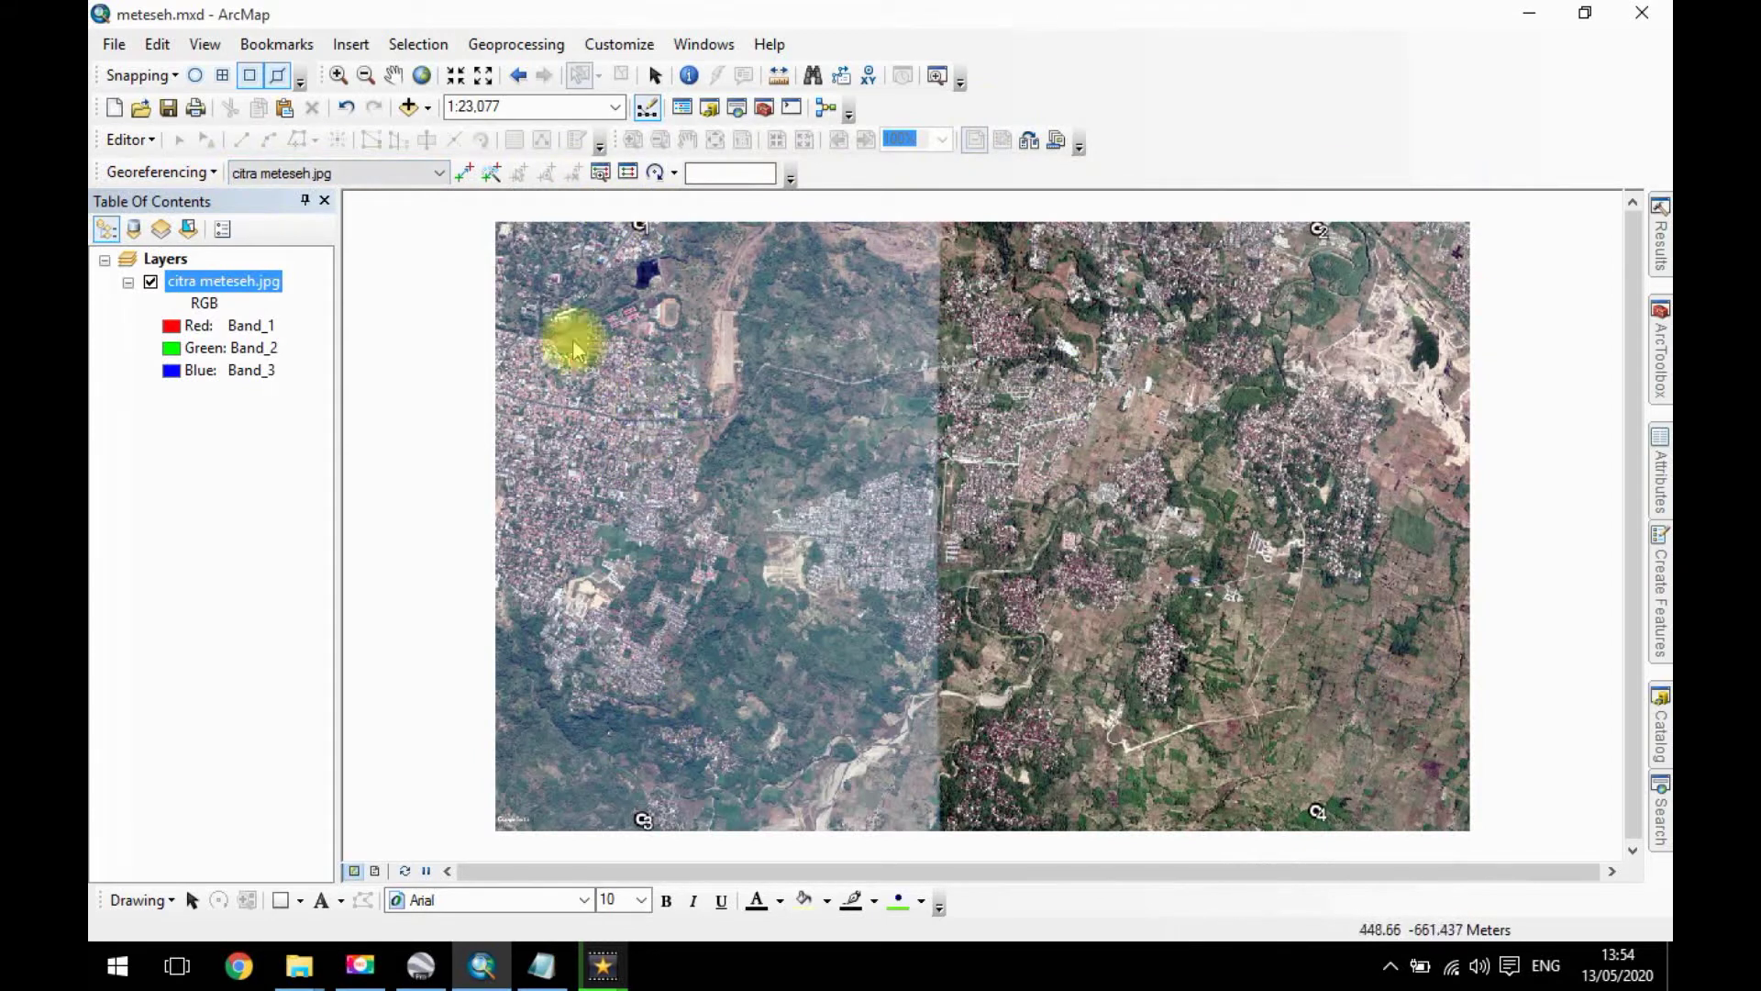
Place the first georeferencing control point on the image's C1 marker and open its X and Y coordinate entry.
{"action": "left_click", "coordinate": [471, 179]}
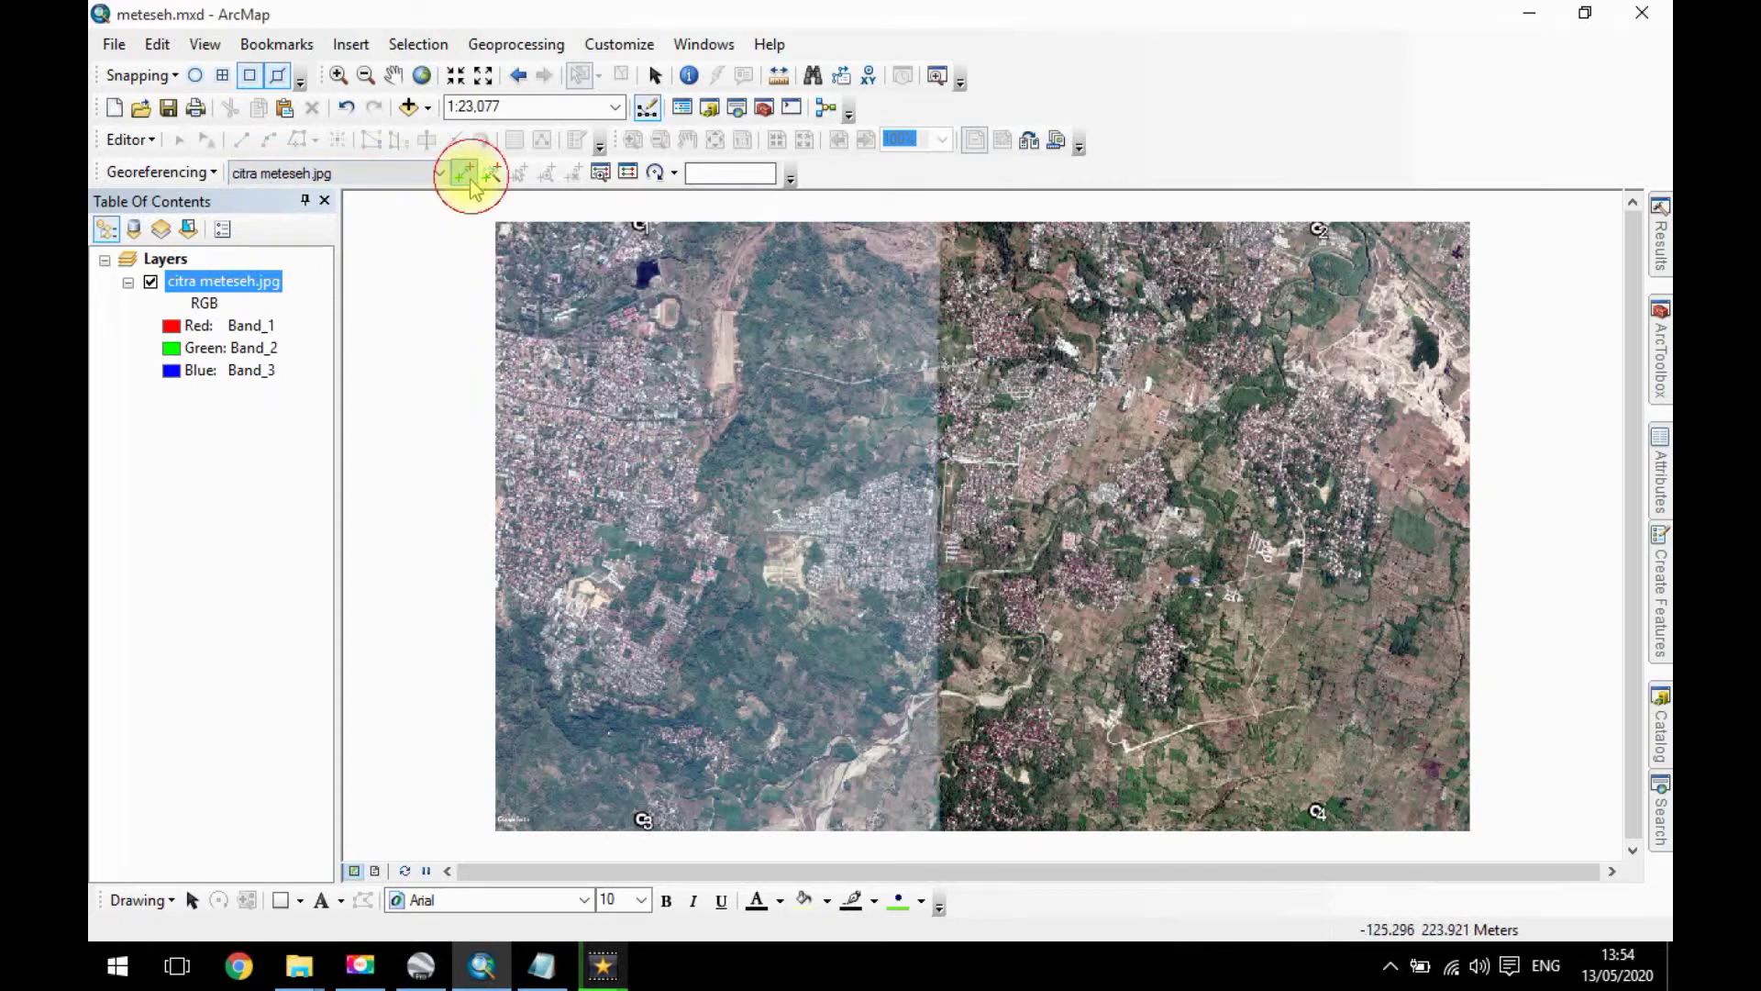
{"action": "scroll", "coordinate": [646, 225], "scroll_direction": "up", "scroll_amount": 4}
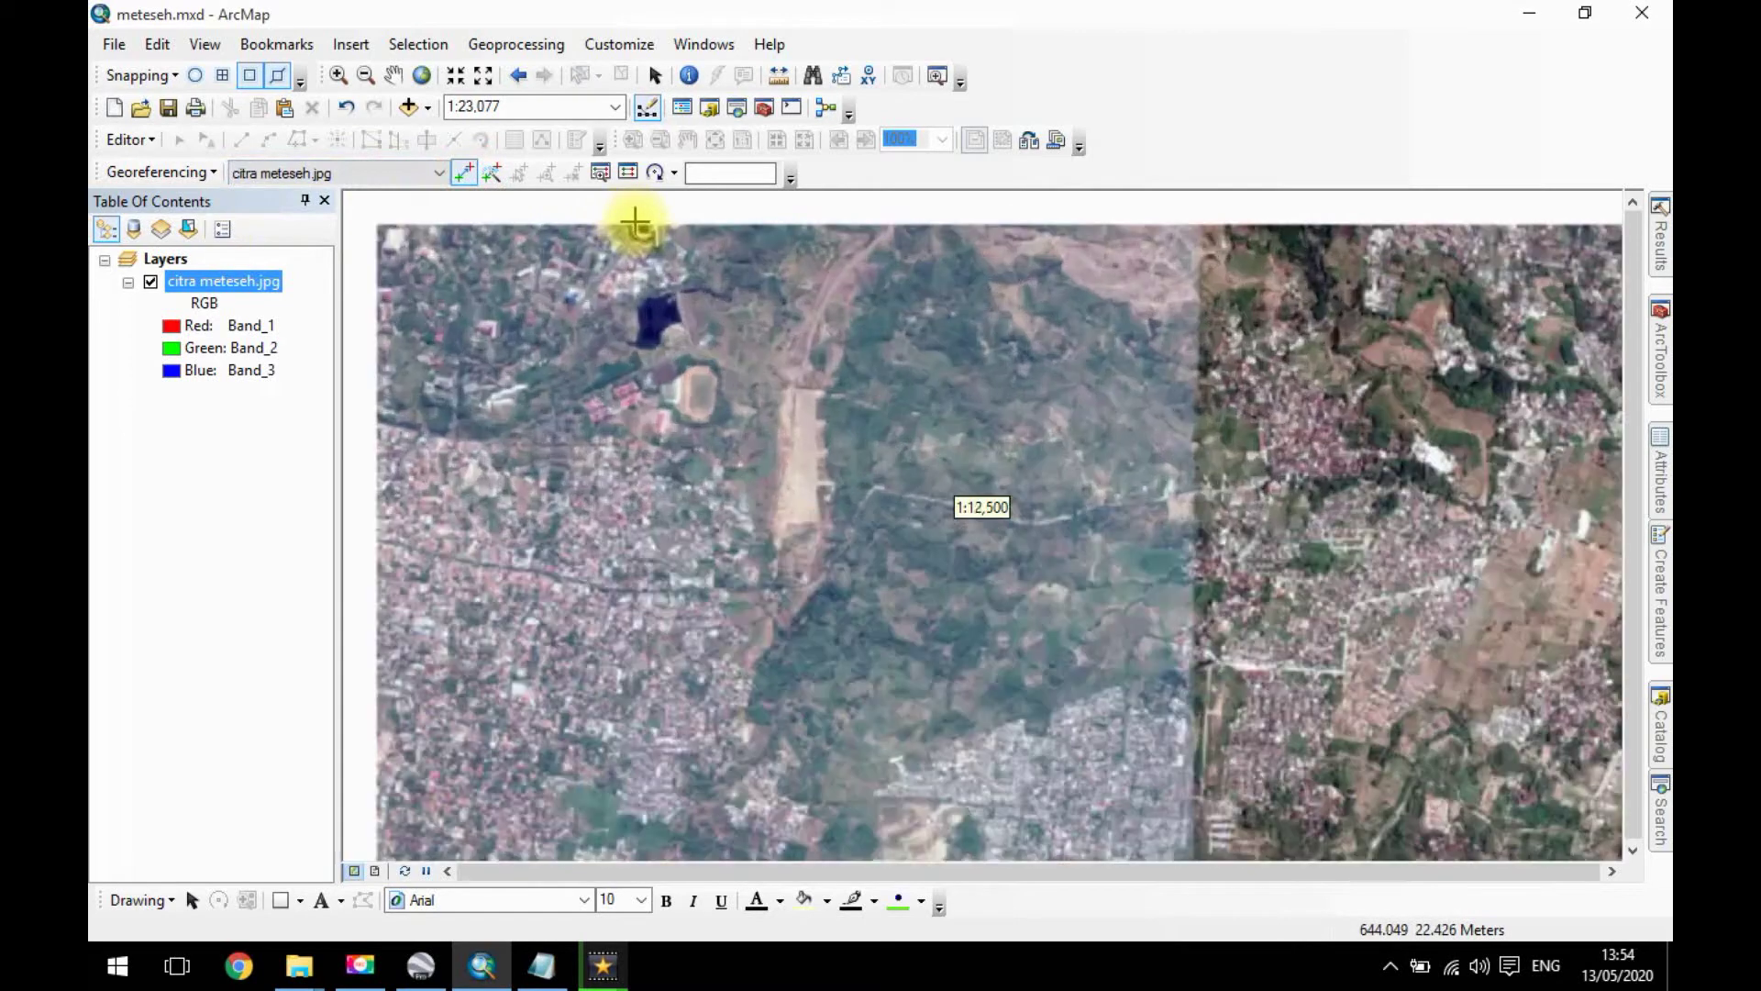
{"action": "scroll", "coordinate": [665, 248], "scroll_direction": "up", "scroll_amount": 1}
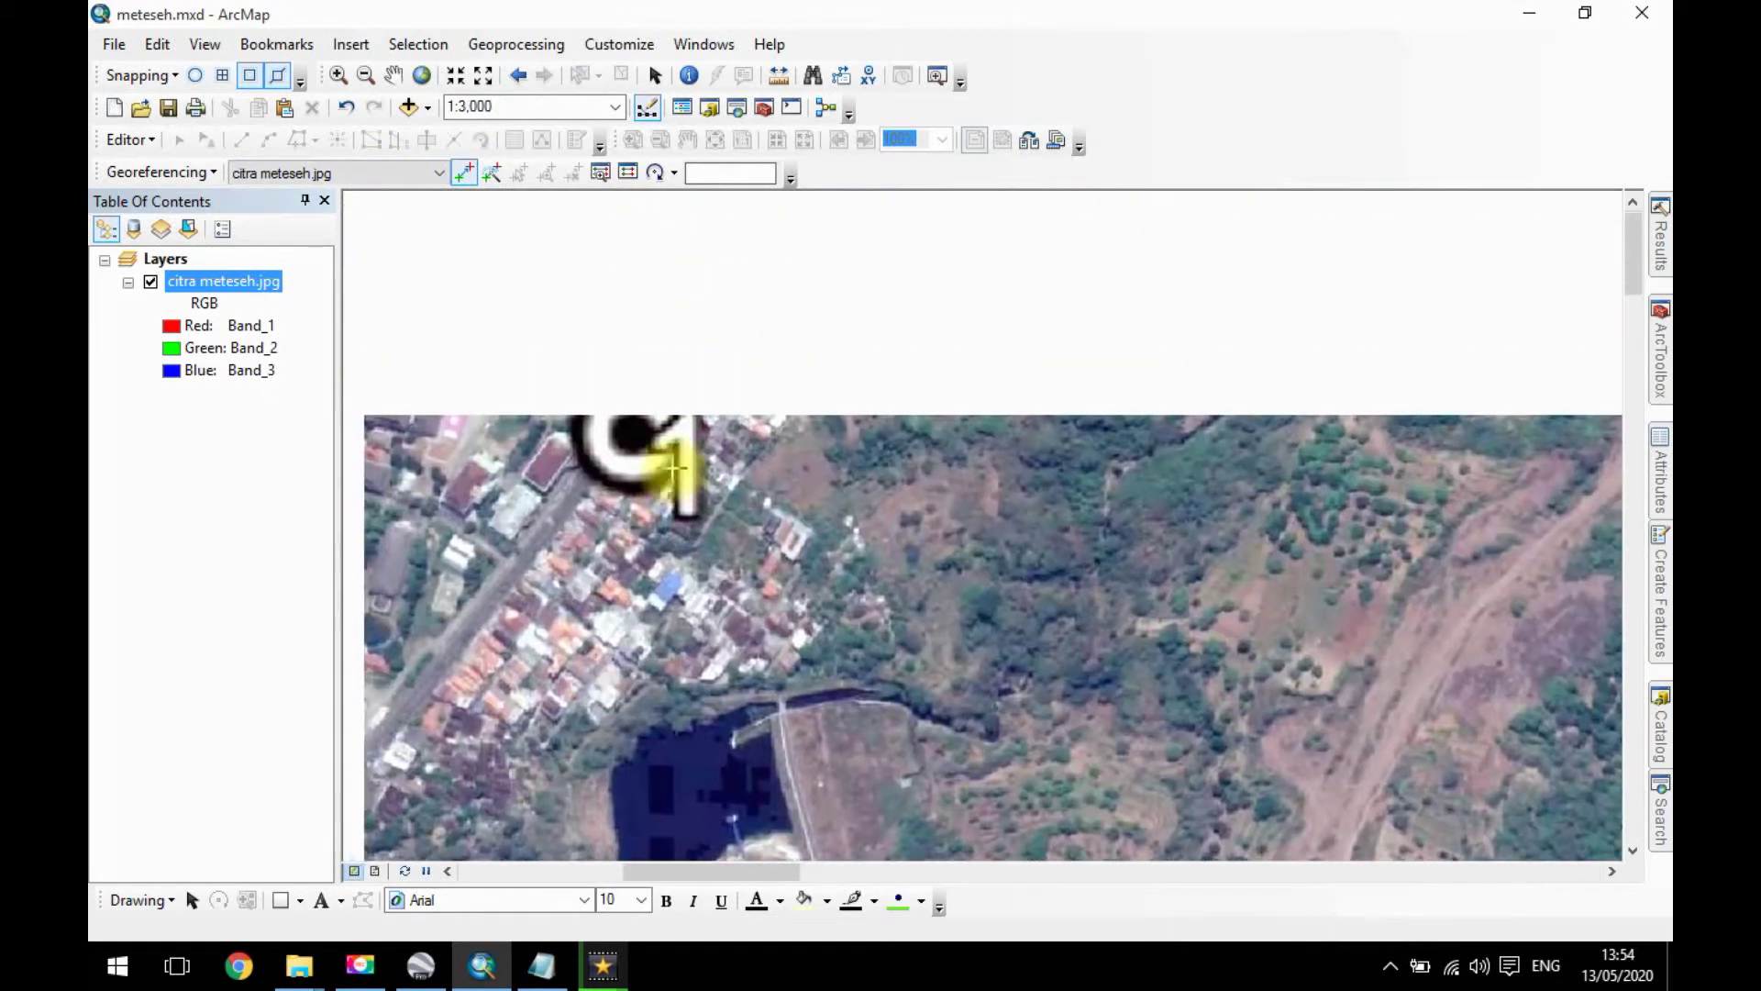
{"action": "scroll", "coordinate": [658, 422], "scroll_direction": "up", "scroll_amount": 3}
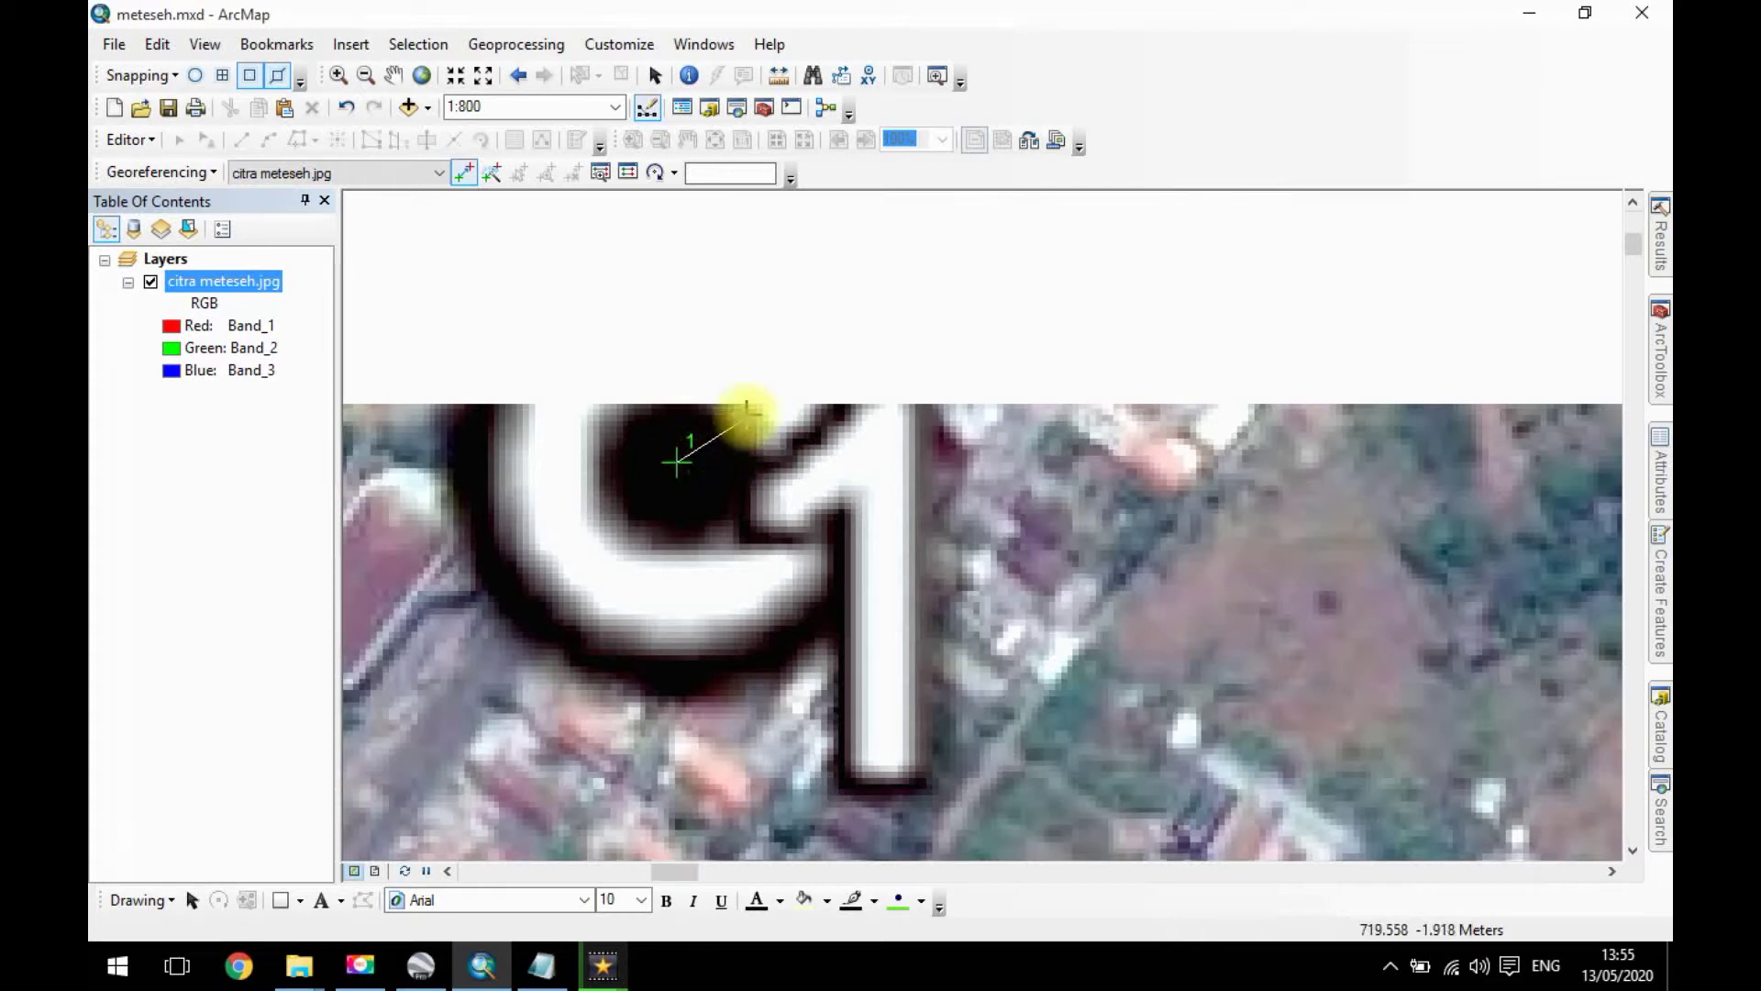
{"action": "right_click", "coordinate": [801, 341]}
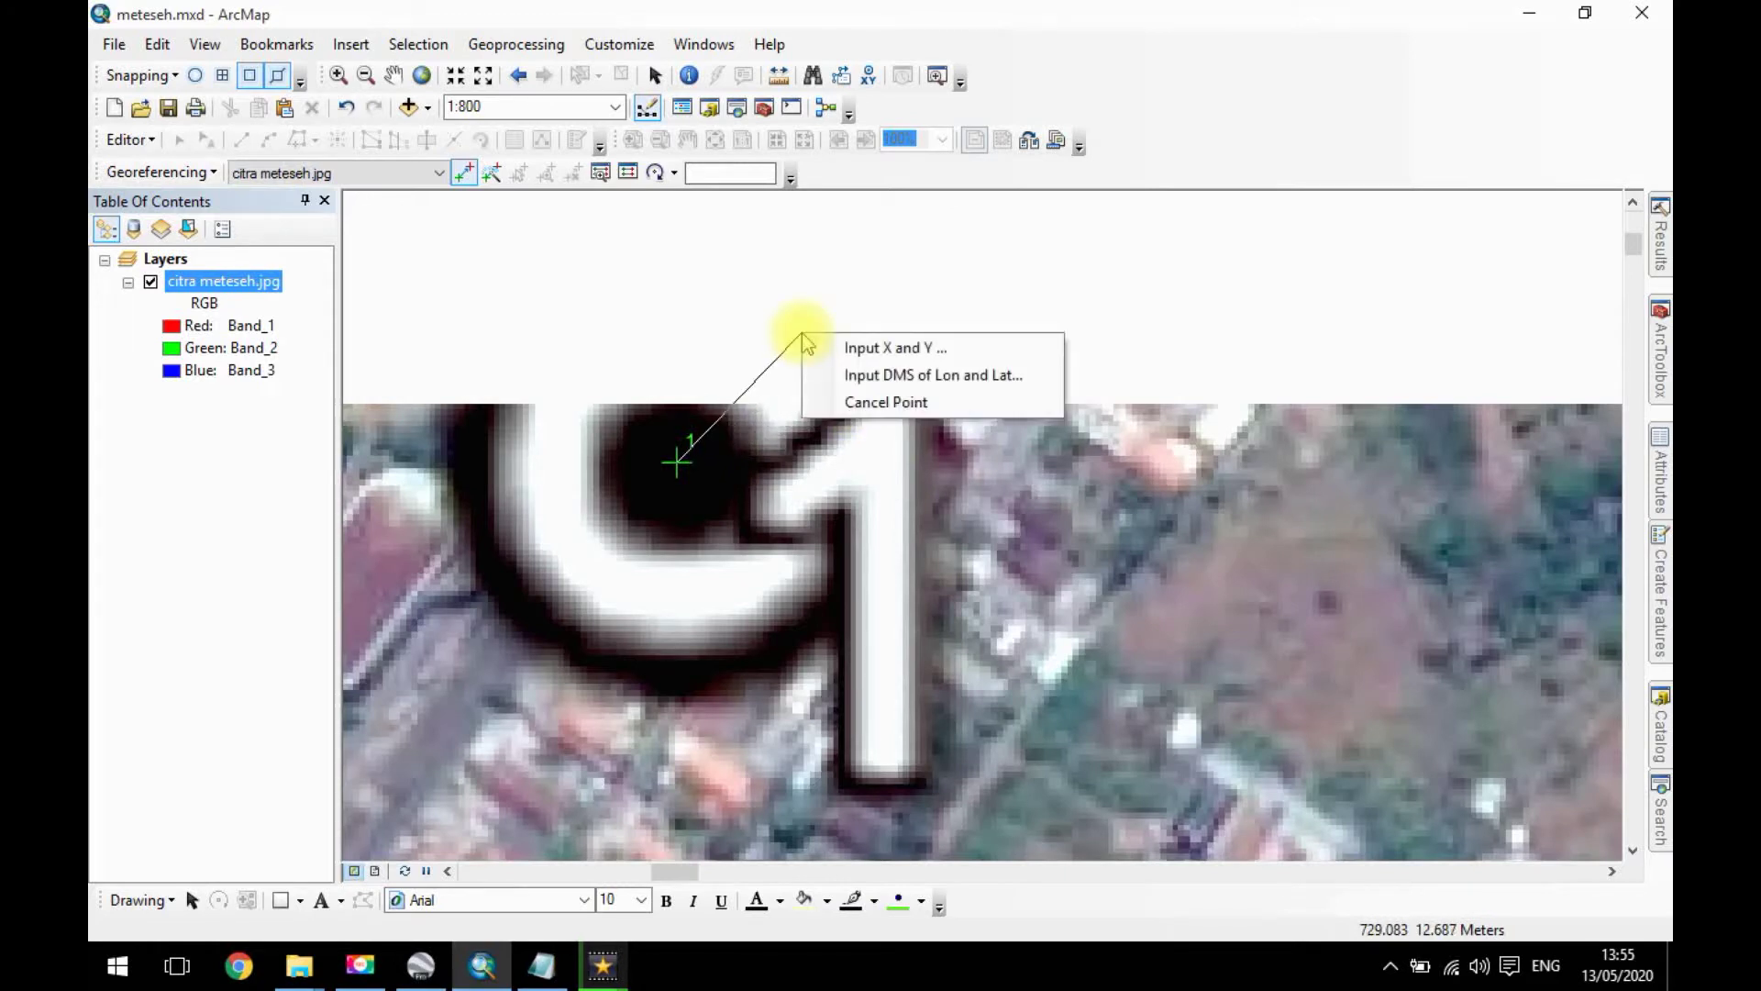
{"action": "left_click", "coordinate": [858, 354]}
{"action": "left_click_drag", "start_coordinate": [865, 401], "coordinate": [535, 248]}
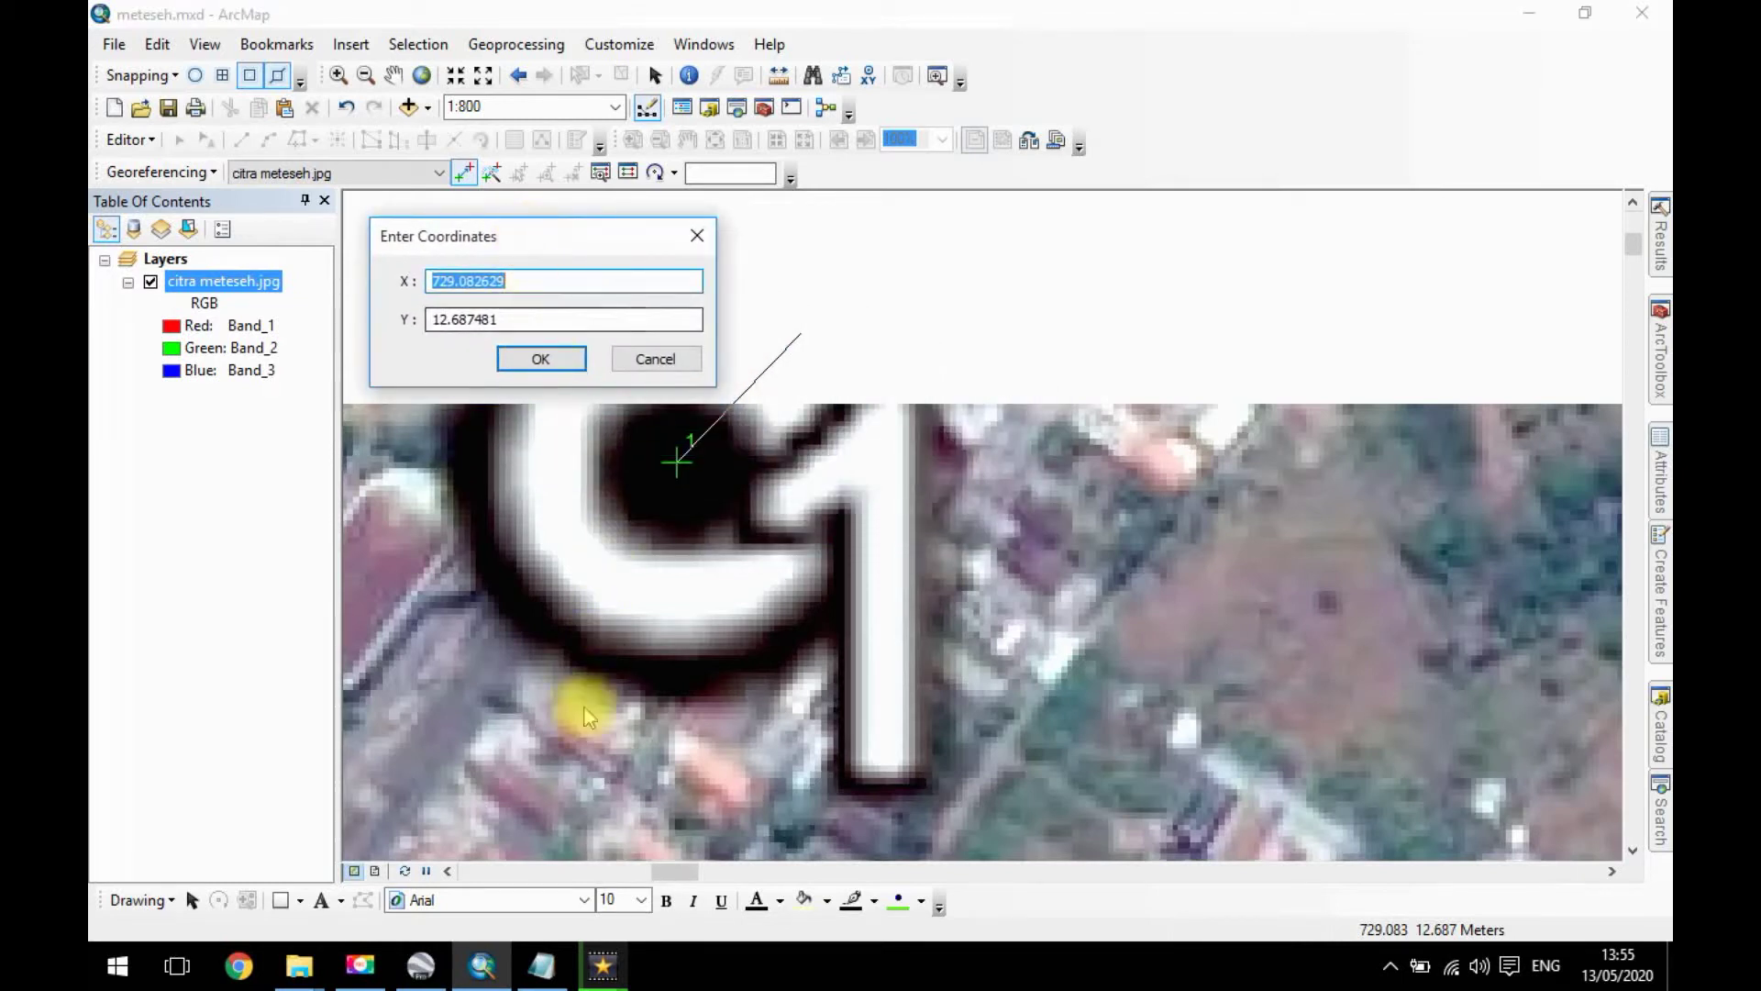
Copy point 1's easting from the Notepad list and set the control point's X coordinate to 438709.53.
{"action": "left_click", "coordinate": [541, 965]}
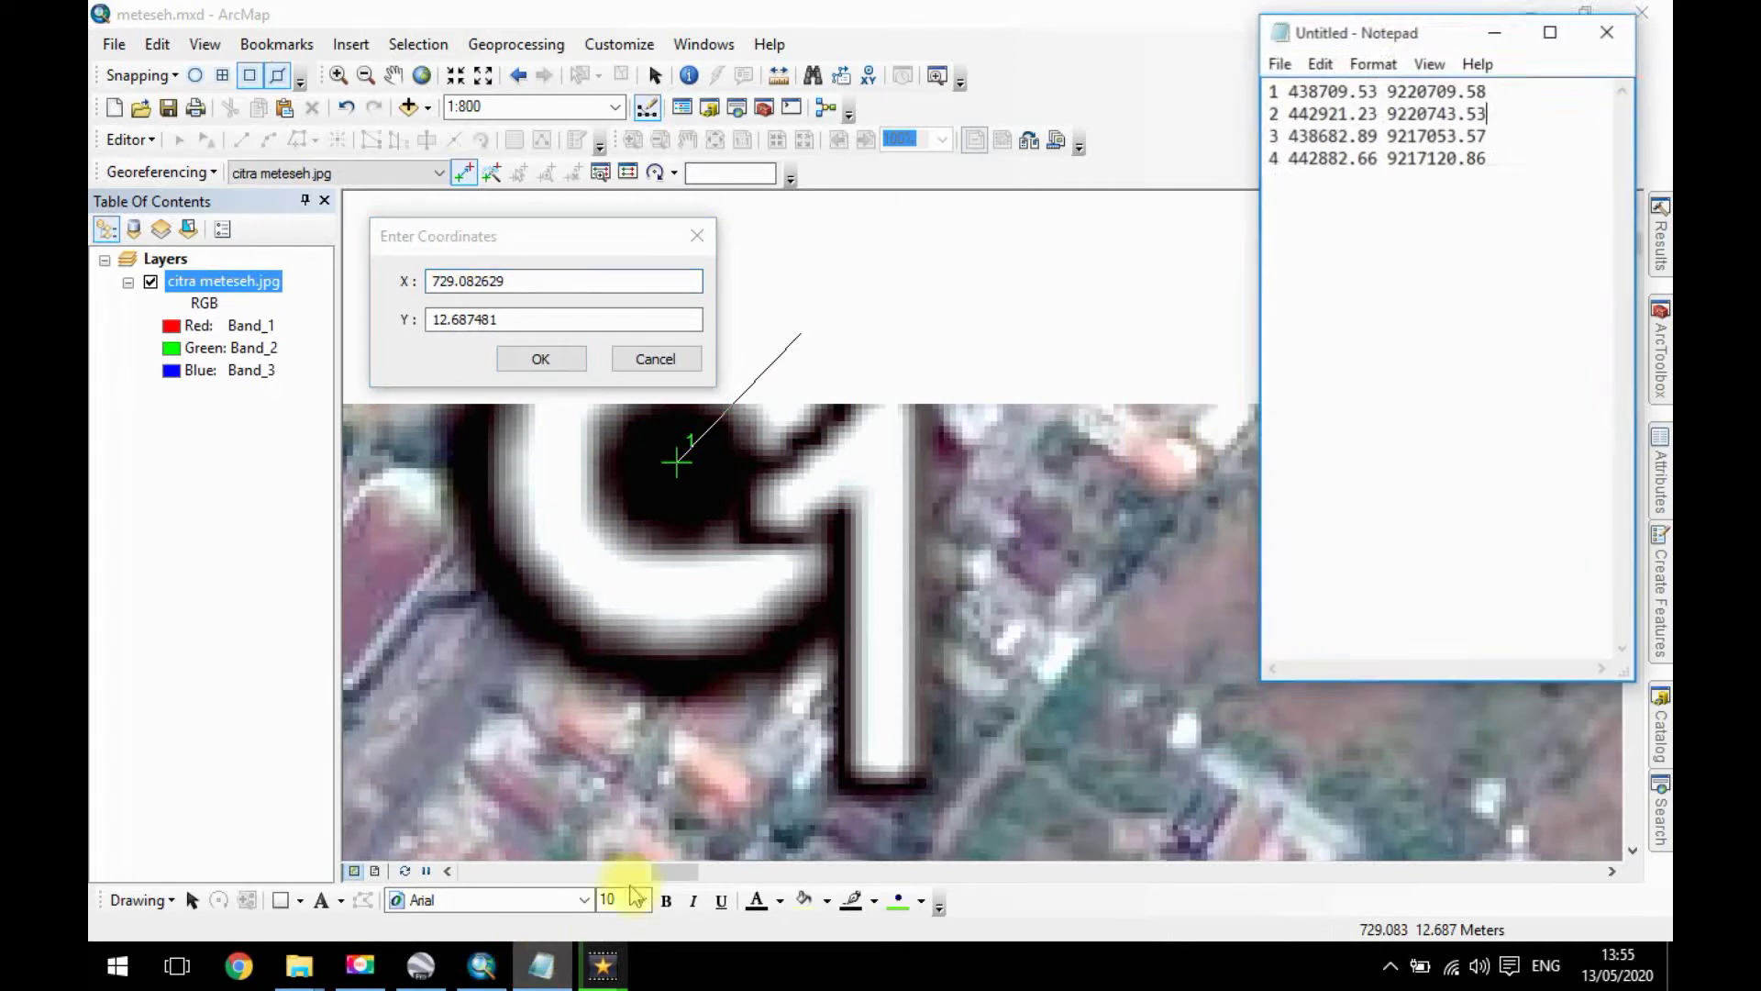
{"action": "left_click_drag", "start_coordinate": [1390, 44], "coordinate": [1229, 202]}
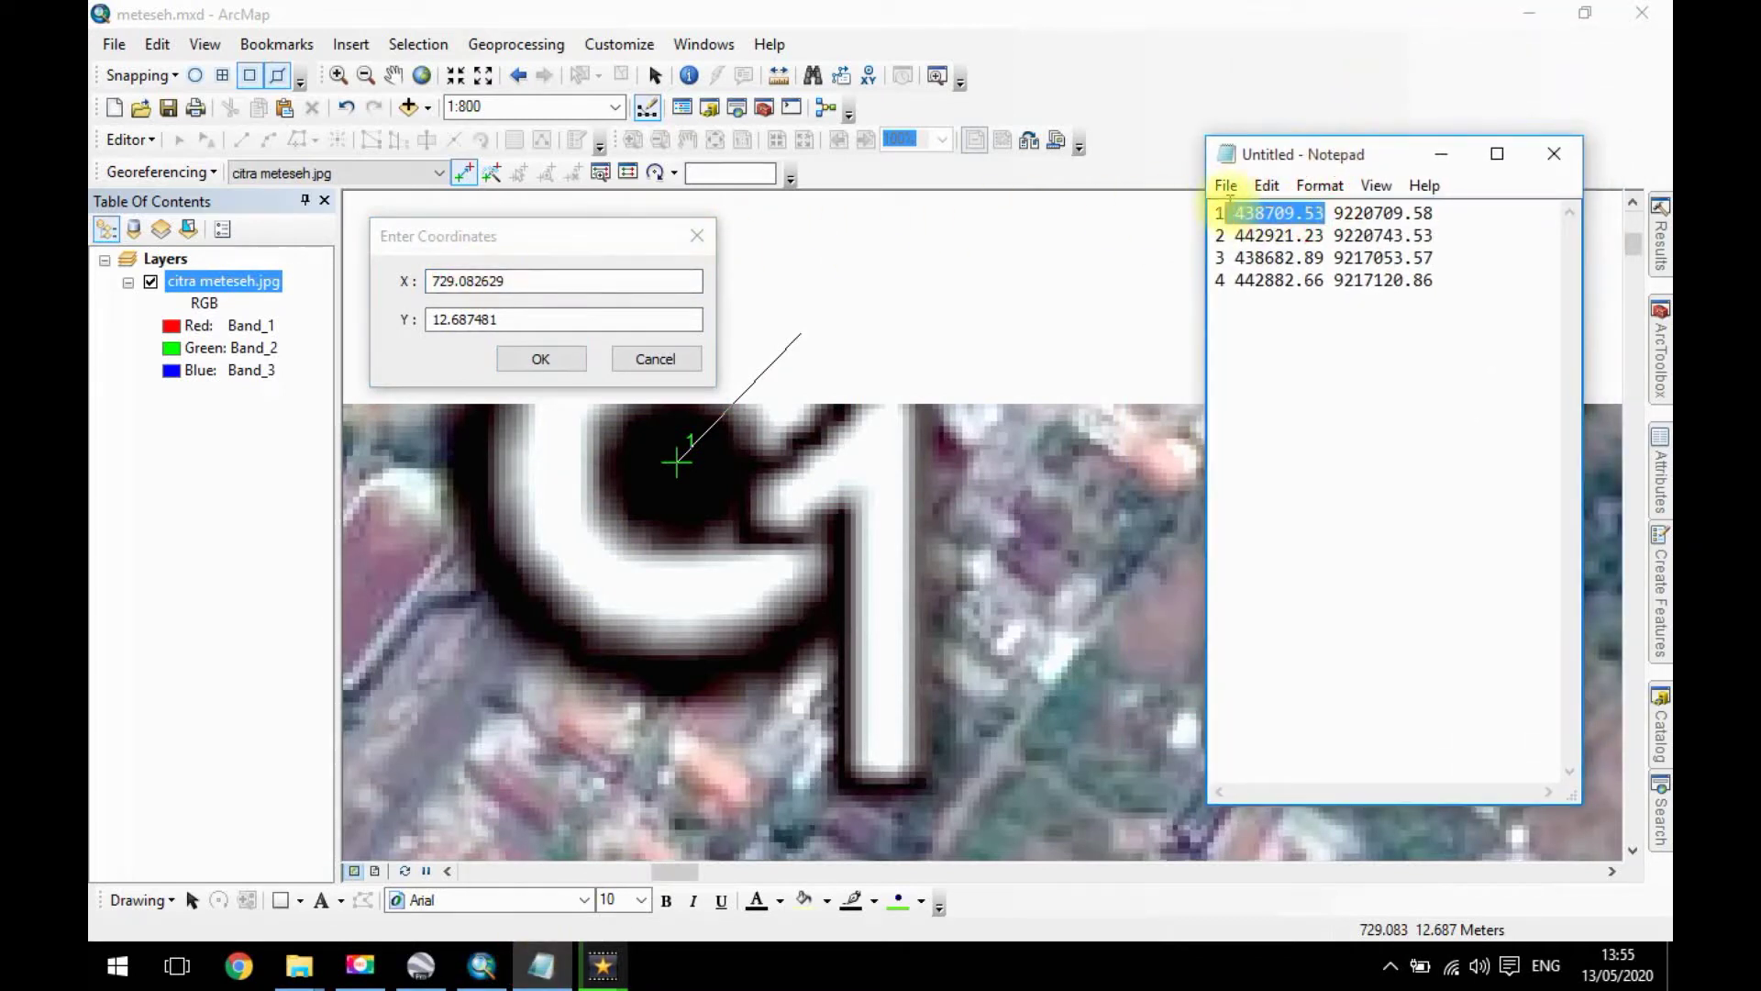
{"action": "right_click", "coordinate": [1263, 212]}
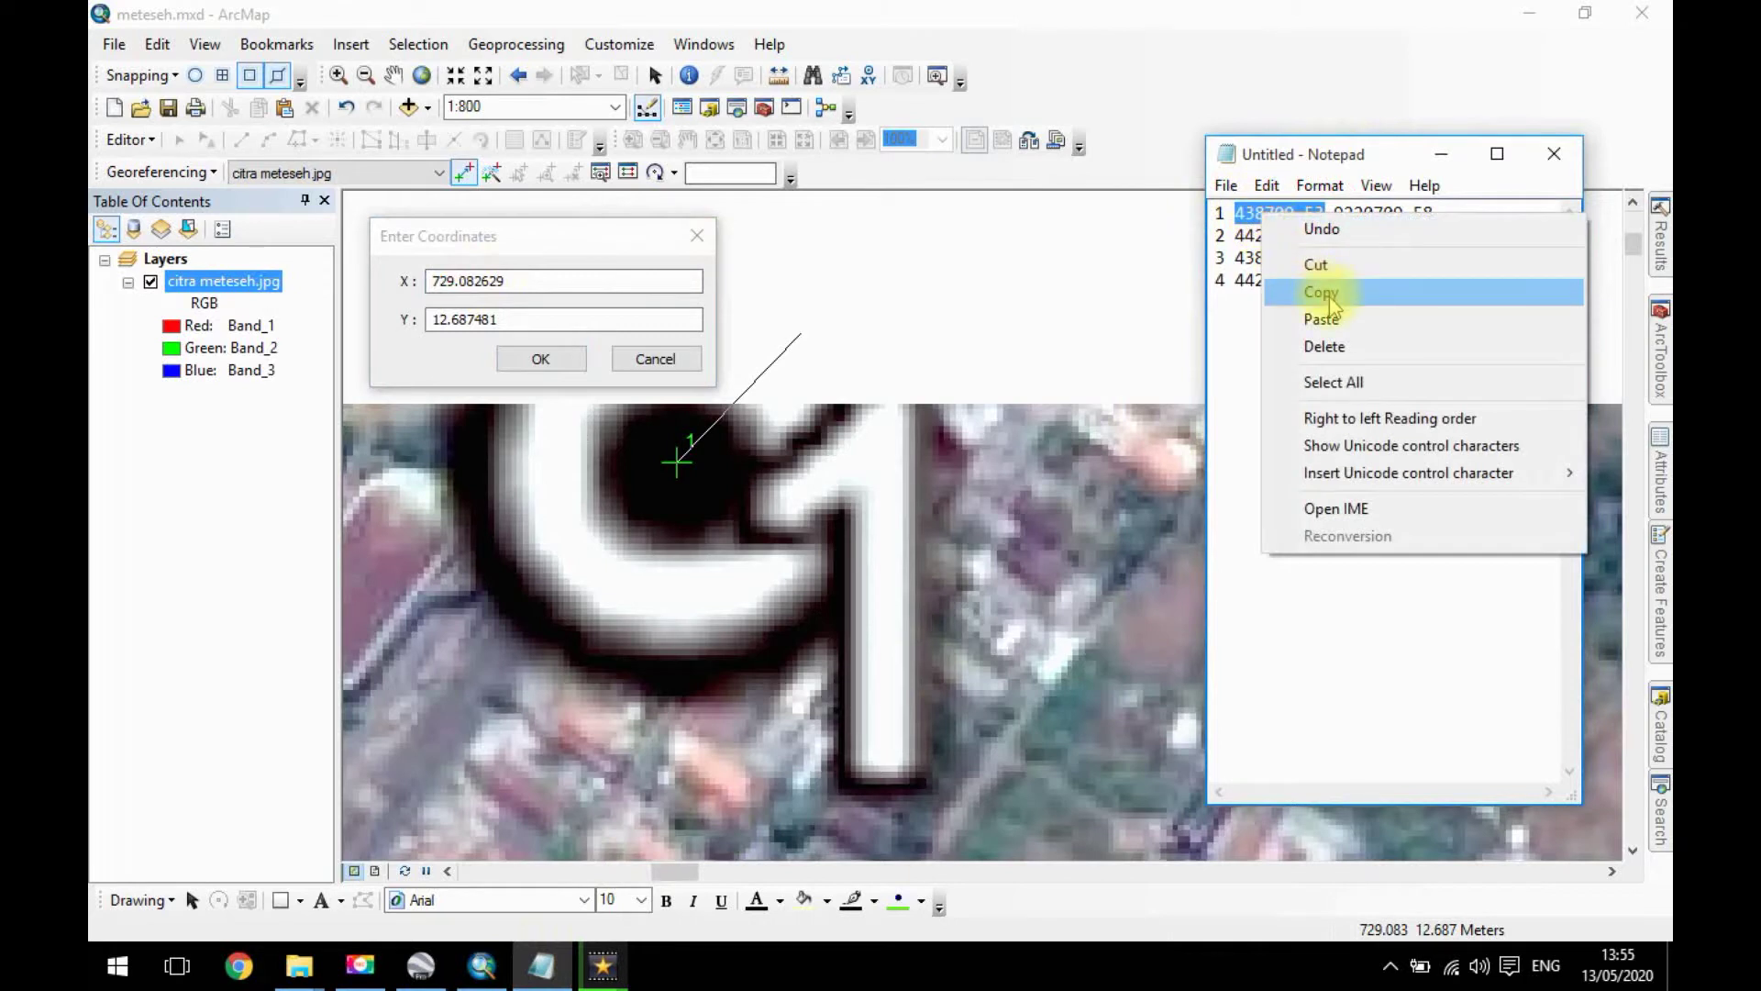
{"action": "left_click", "coordinate": [1328, 293]}
{"action": "double_click", "coordinate": [597, 281]}
{"action": "right_click", "coordinate": [587, 283]}
{"action": "left_click", "coordinate": [624, 389]}
Copy point 1's northing from the Notepad list, set the control point's Y coordinate to 9220709.58 and accept the coordinates.
{"action": "left_click", "coordinate": [541, 966]}
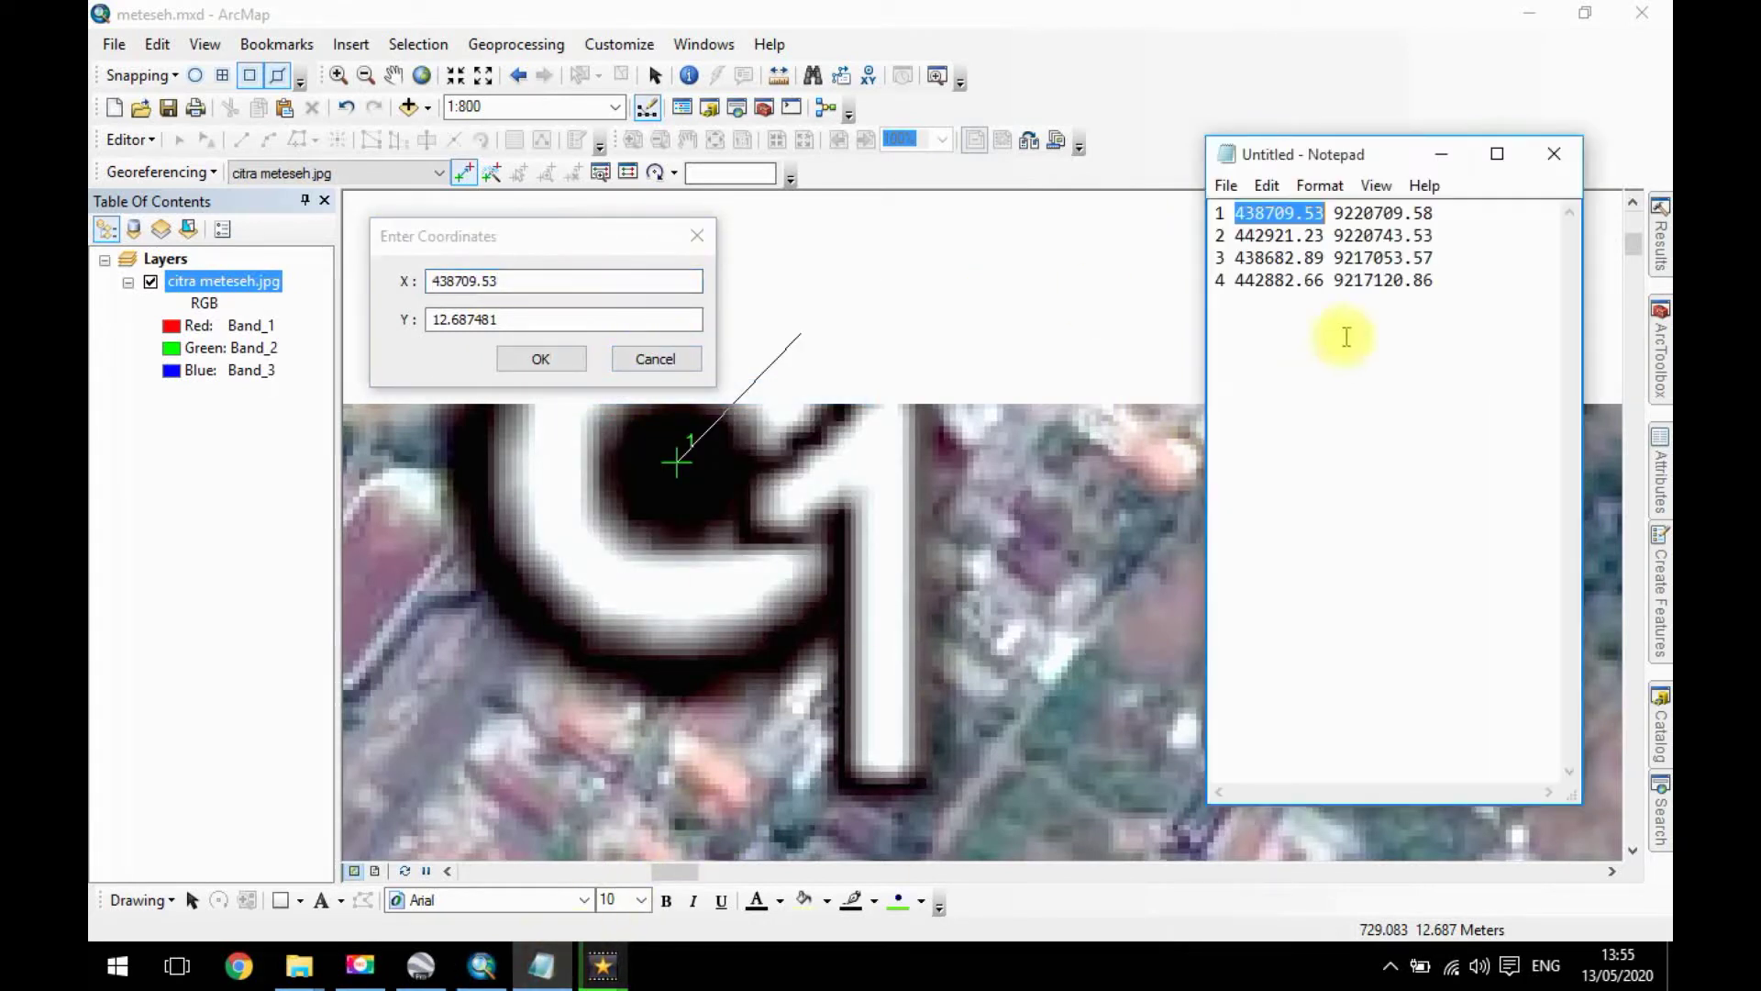
{"action": "left_click_drag", "start_coordinate": [1436, 217], "coordinate": [1331, 220]}
{"action": "right_click", "coordinate": [1341, 213]}
{"action": "left_click", "coordinate": [1431, 288]}
{"action": "double_click", "coordinate": [570, 313]}
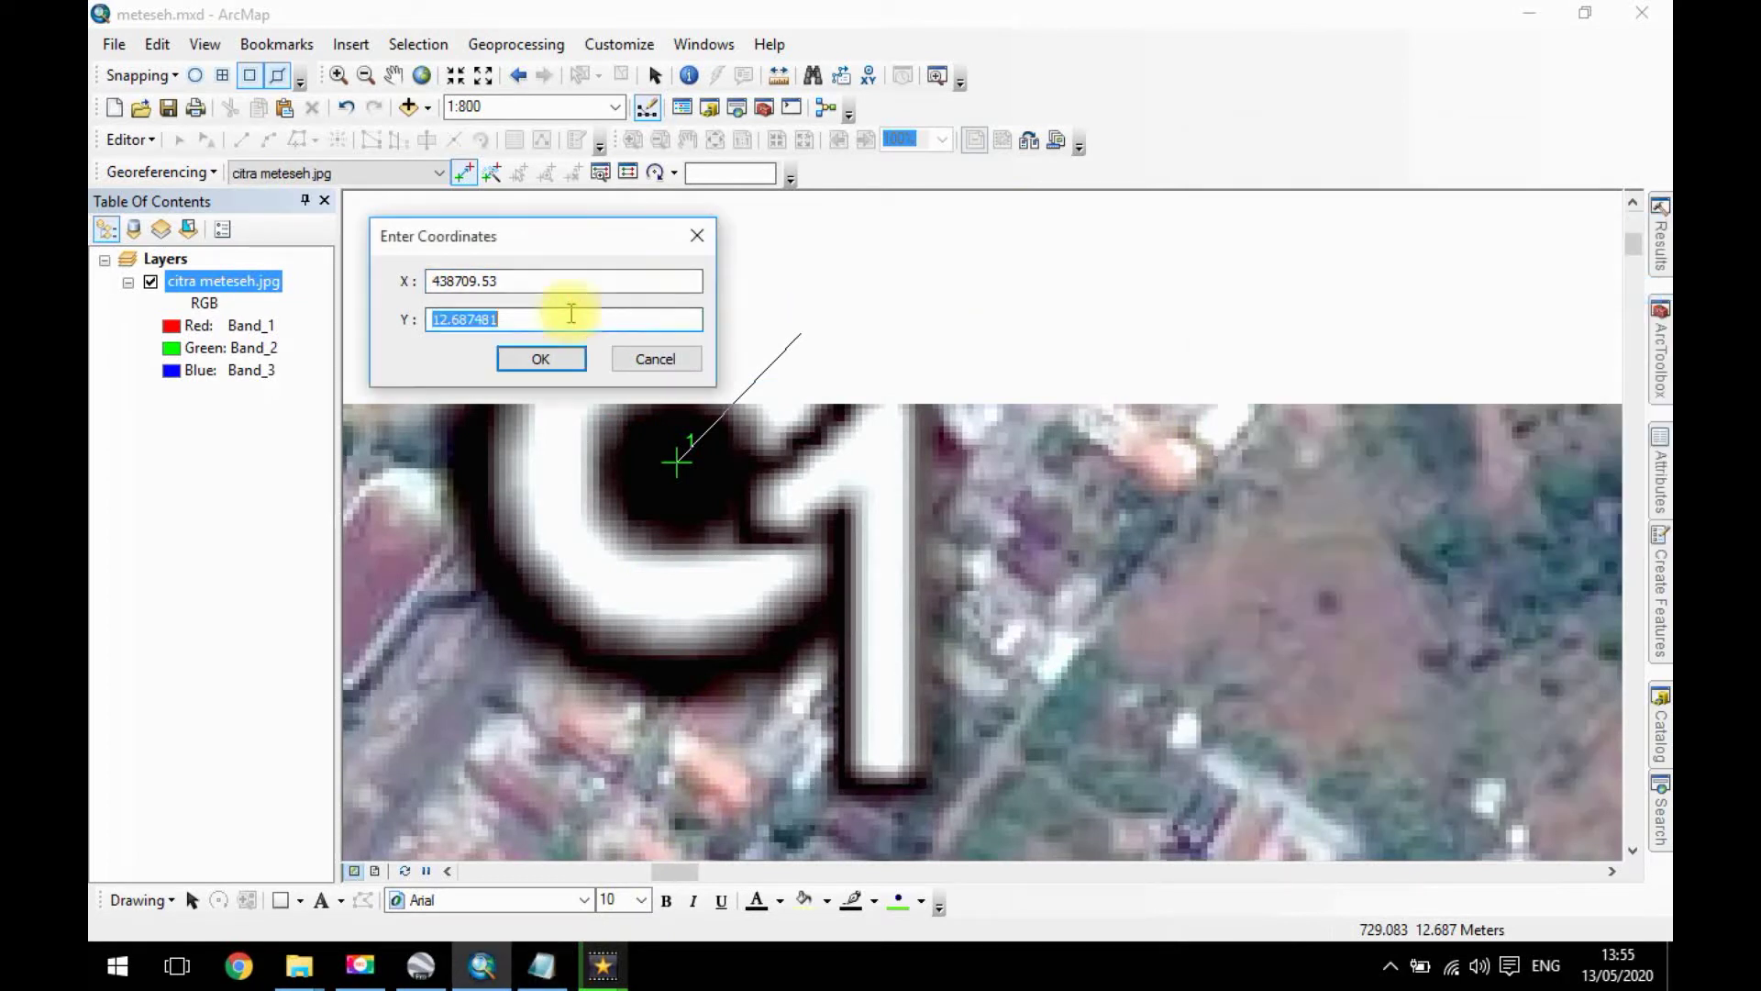
{"action": "right_click", "coordinate": [571, 314]}
{"action": "left_click", "coordinate": [663, 411]}
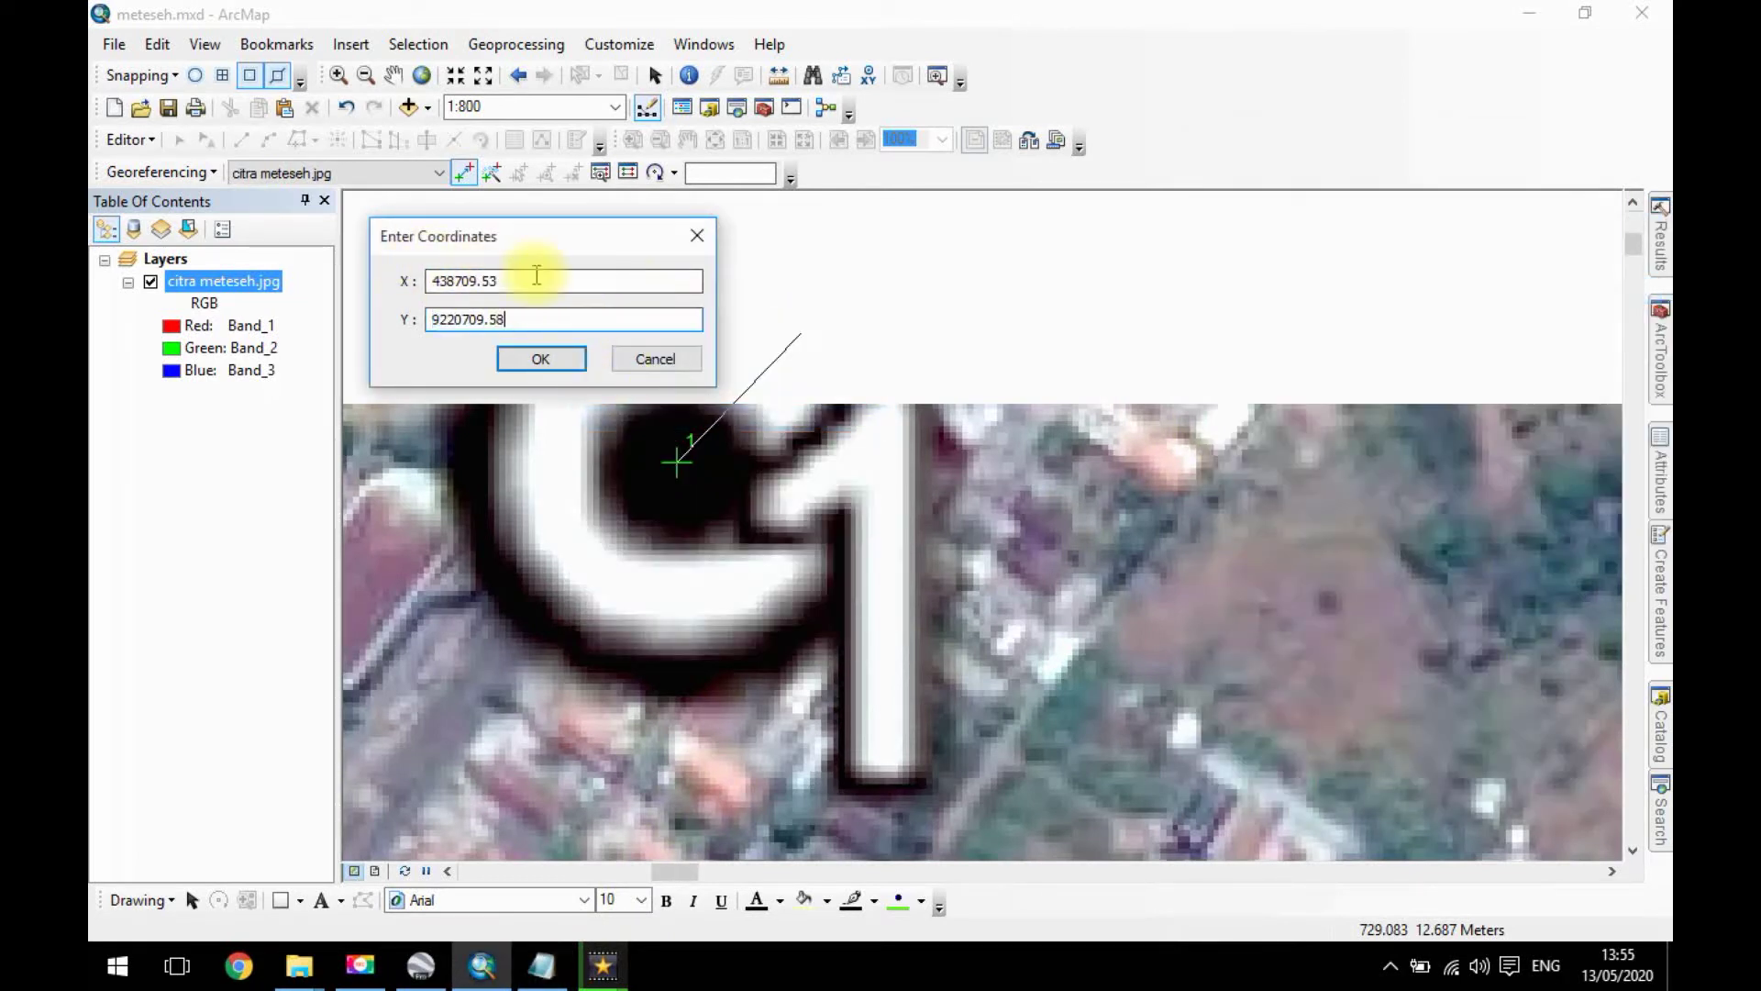
{"action": "left_click", "coordinate": [548, 358]}
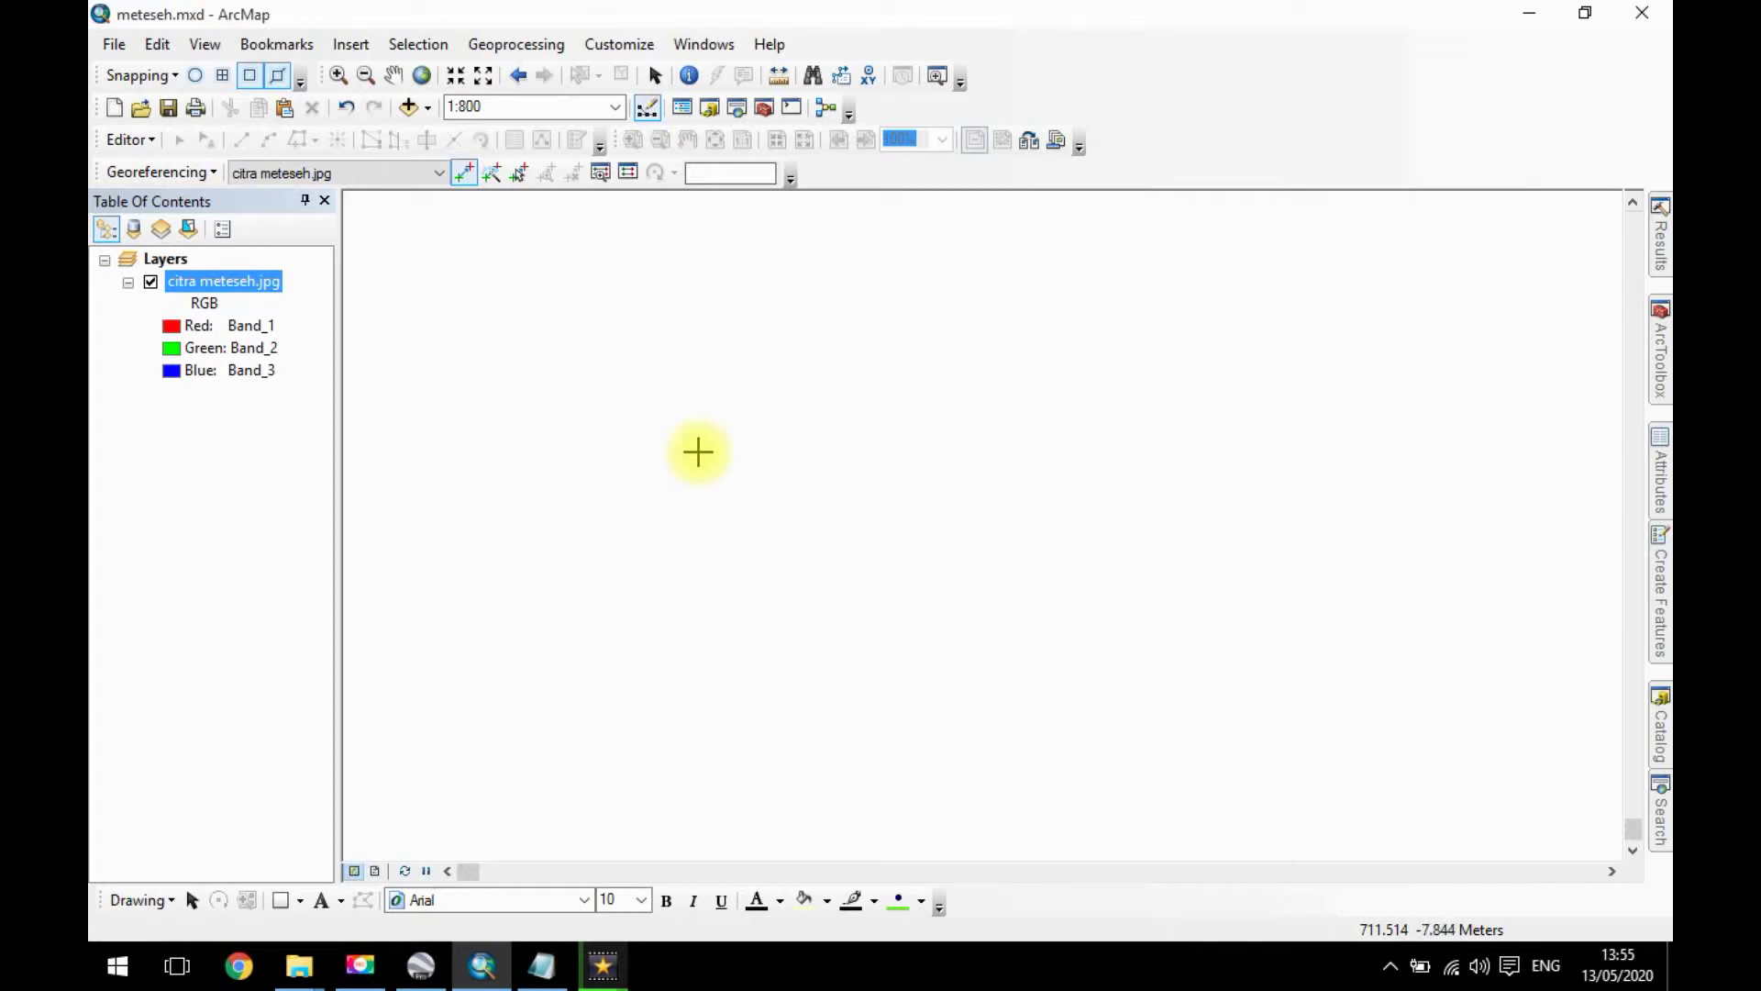
Bring the full citra meteseh.jpg layer back into view and inspect the control point placed at the C1 marker.
{"action": "right_click", "coordinate": [220, 284]}
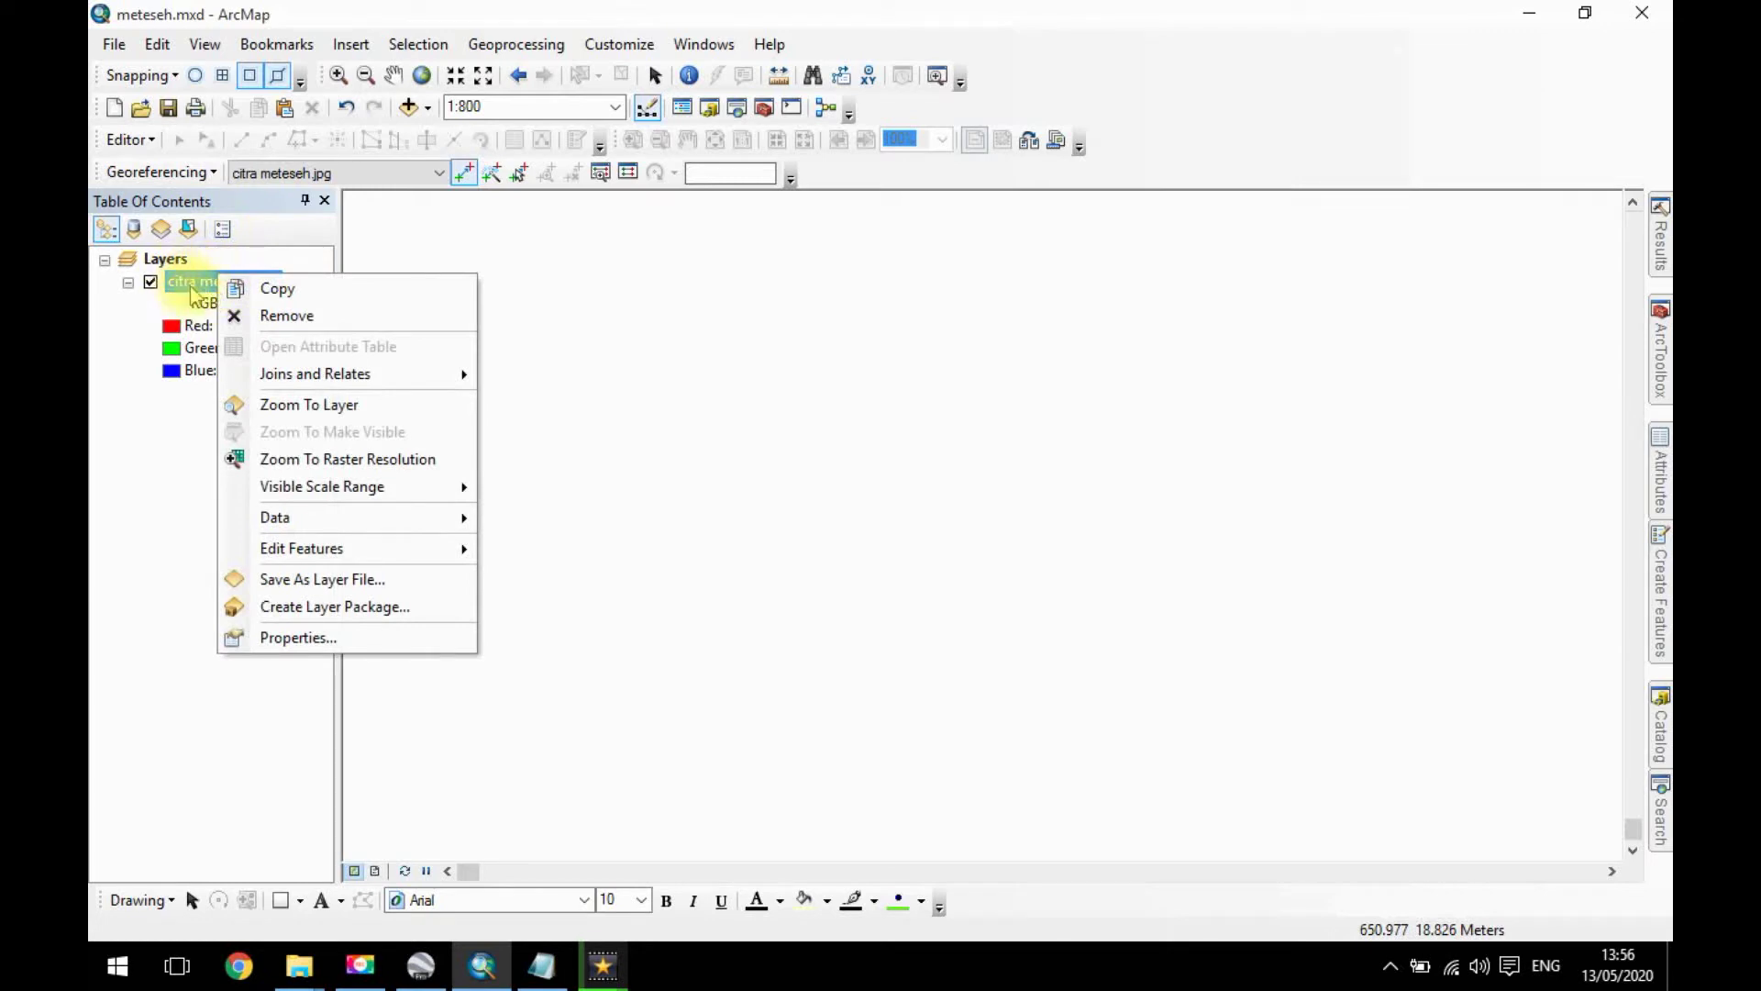
{"action": "left_click", "coordinate": [311, 404]}
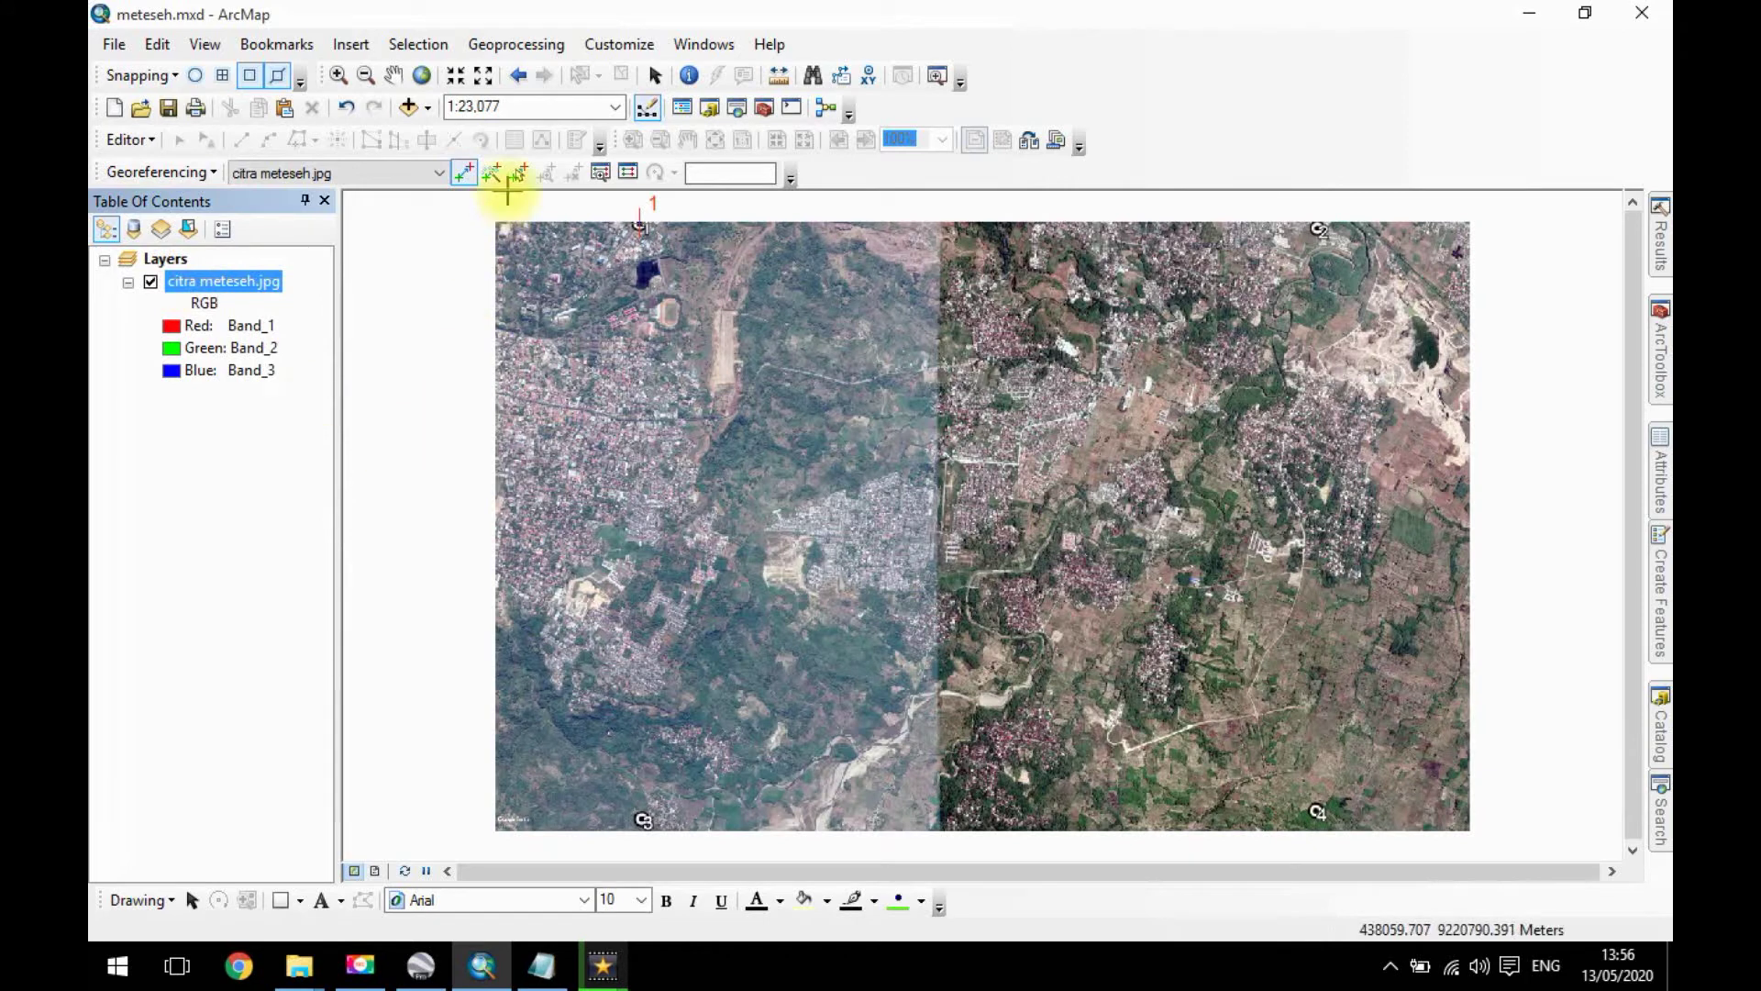
{"action": "scroll", "coordinate": [627, 213], "scroll_direction": "up", "scroll_amount": 5}
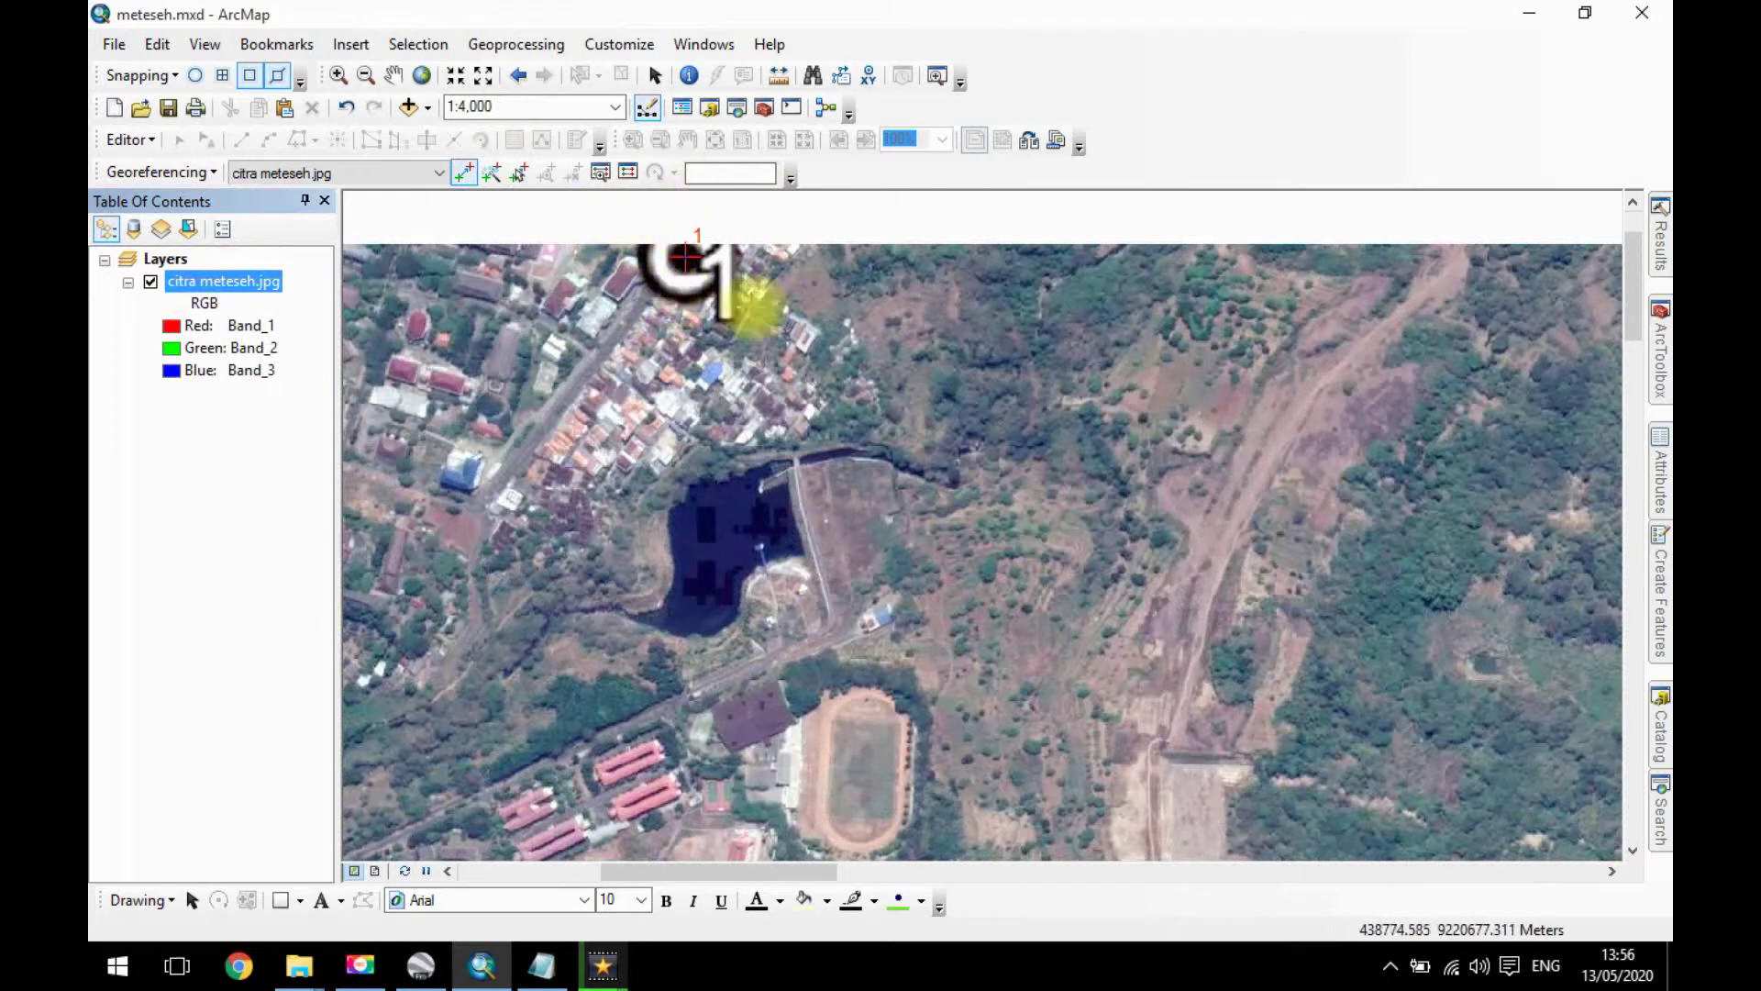
{"action": "scroll", "coordinate": [944, 417], "scroll_direction": "down", "scroll_amount": 3}
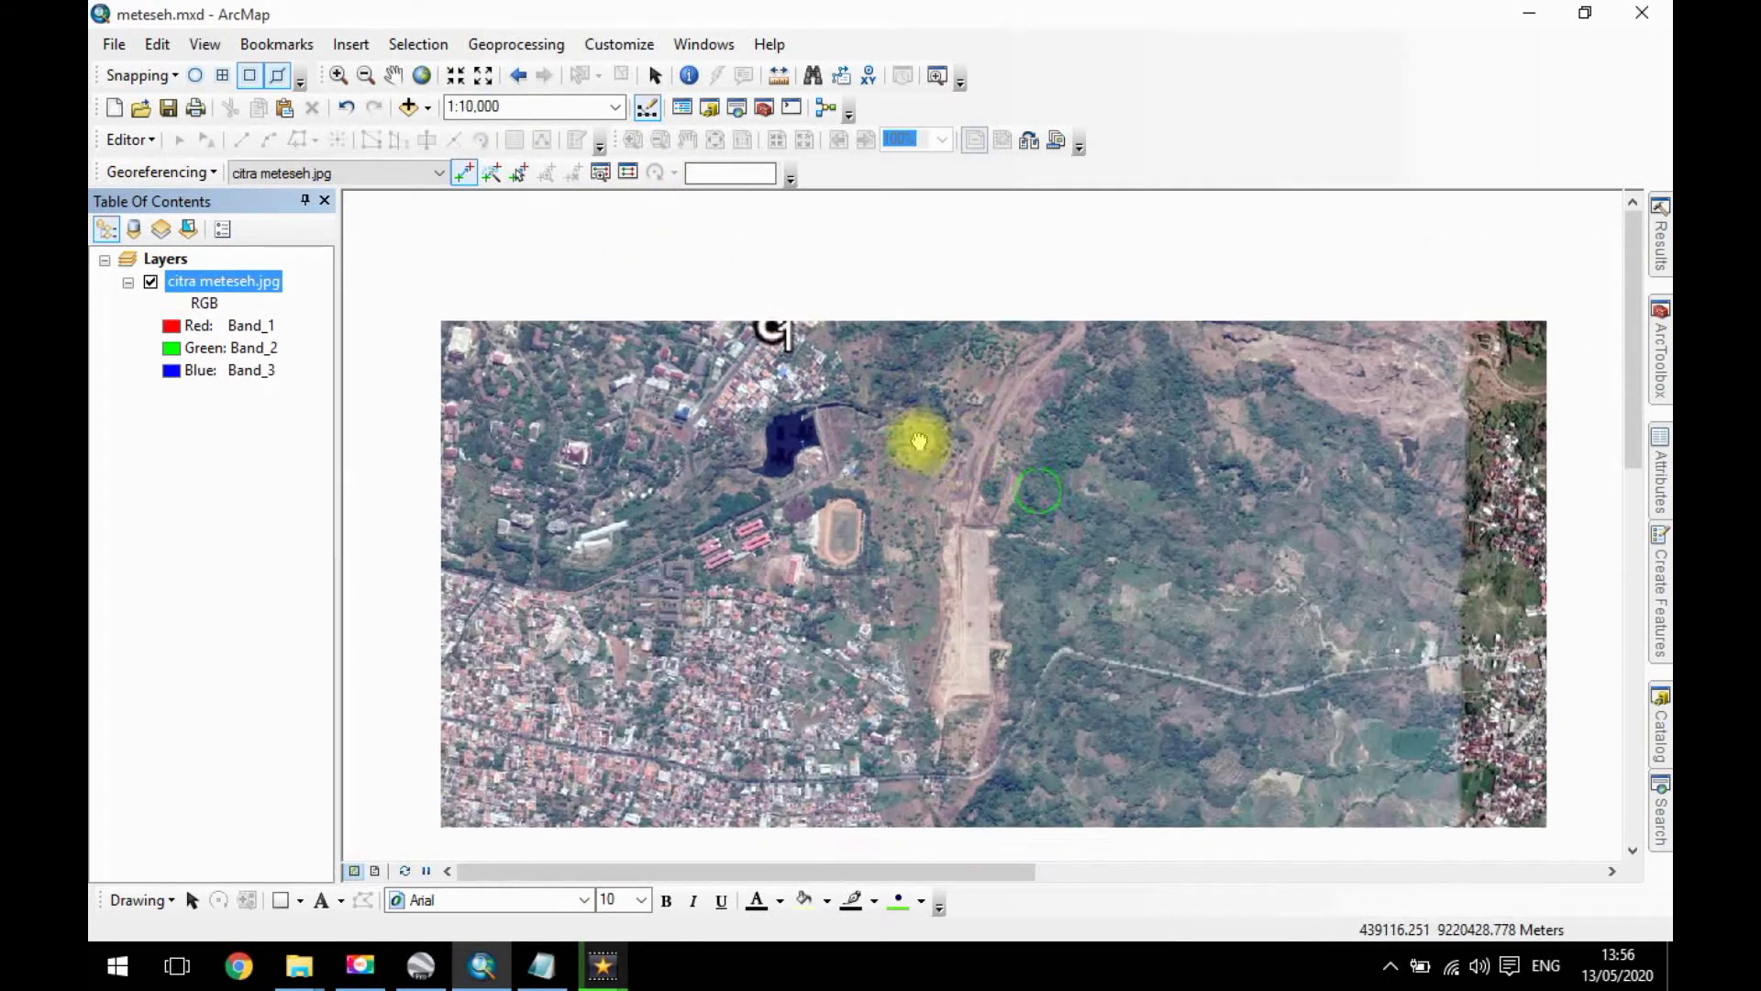
{"action": "left_click_drag", "start_coordinate": [917, 440], "coordinate": [712, 392]}
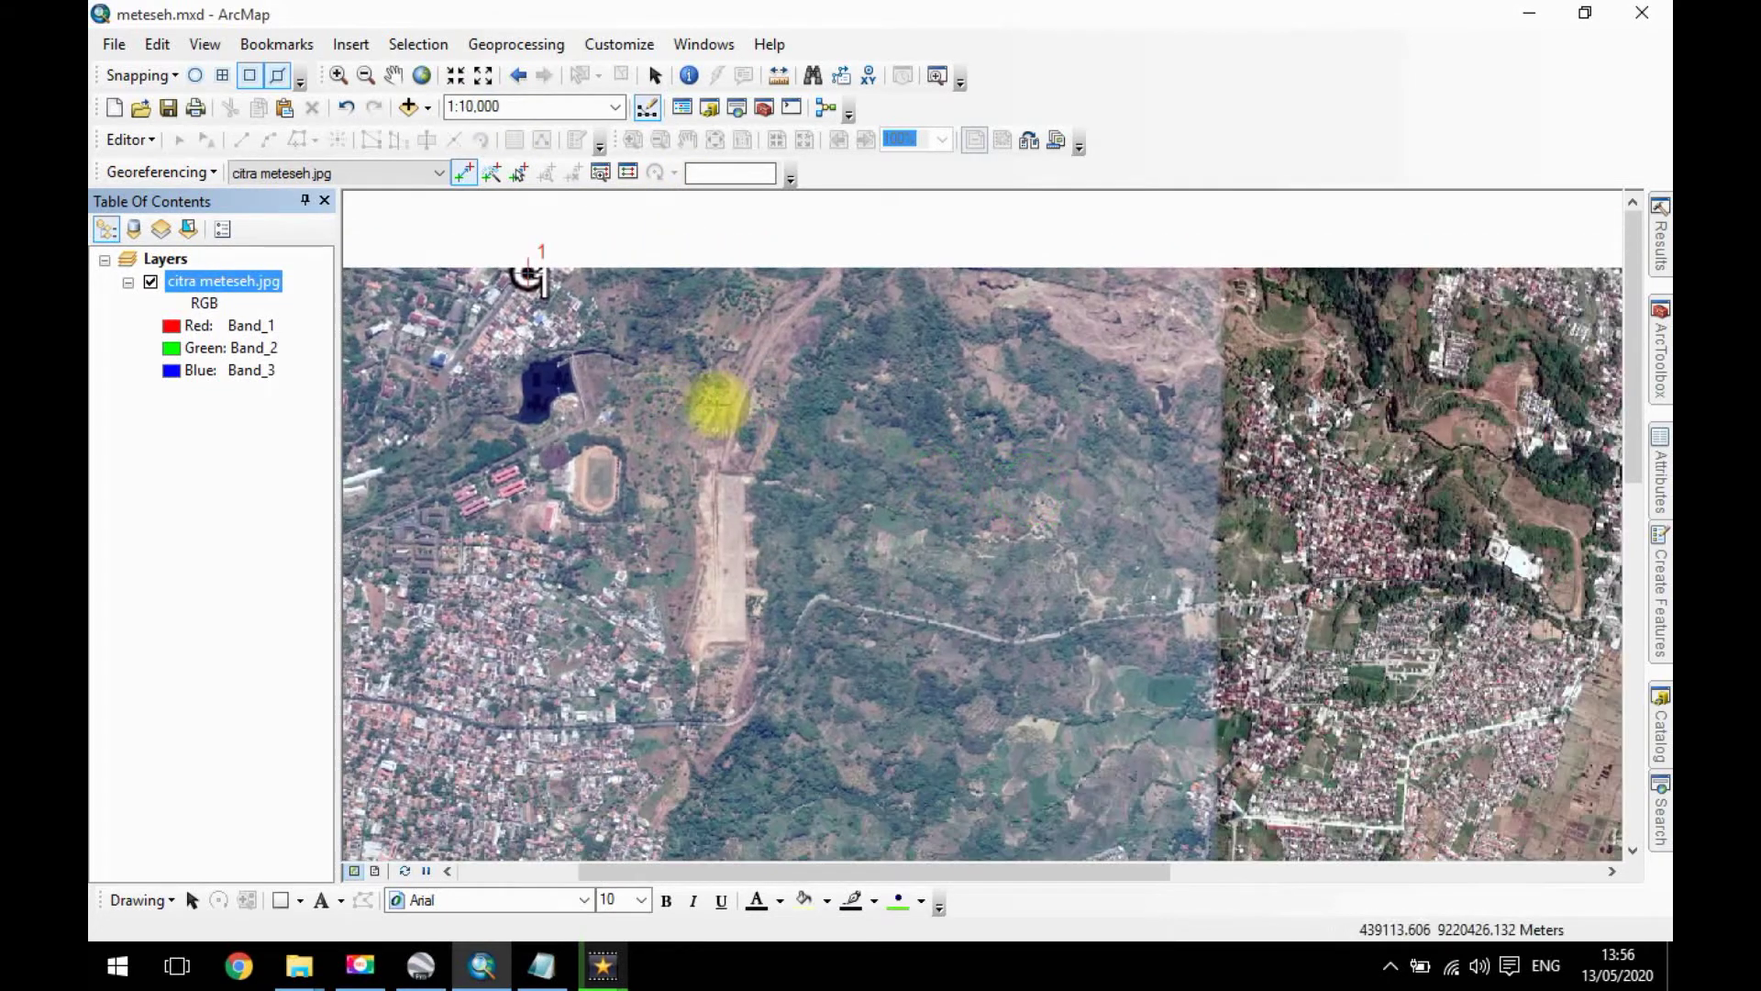
Review control point 1 in the link table and examine the C1 to C4 markers across the whole satellite image.
{"action": "left_click", "coordinate": [629, 174]}
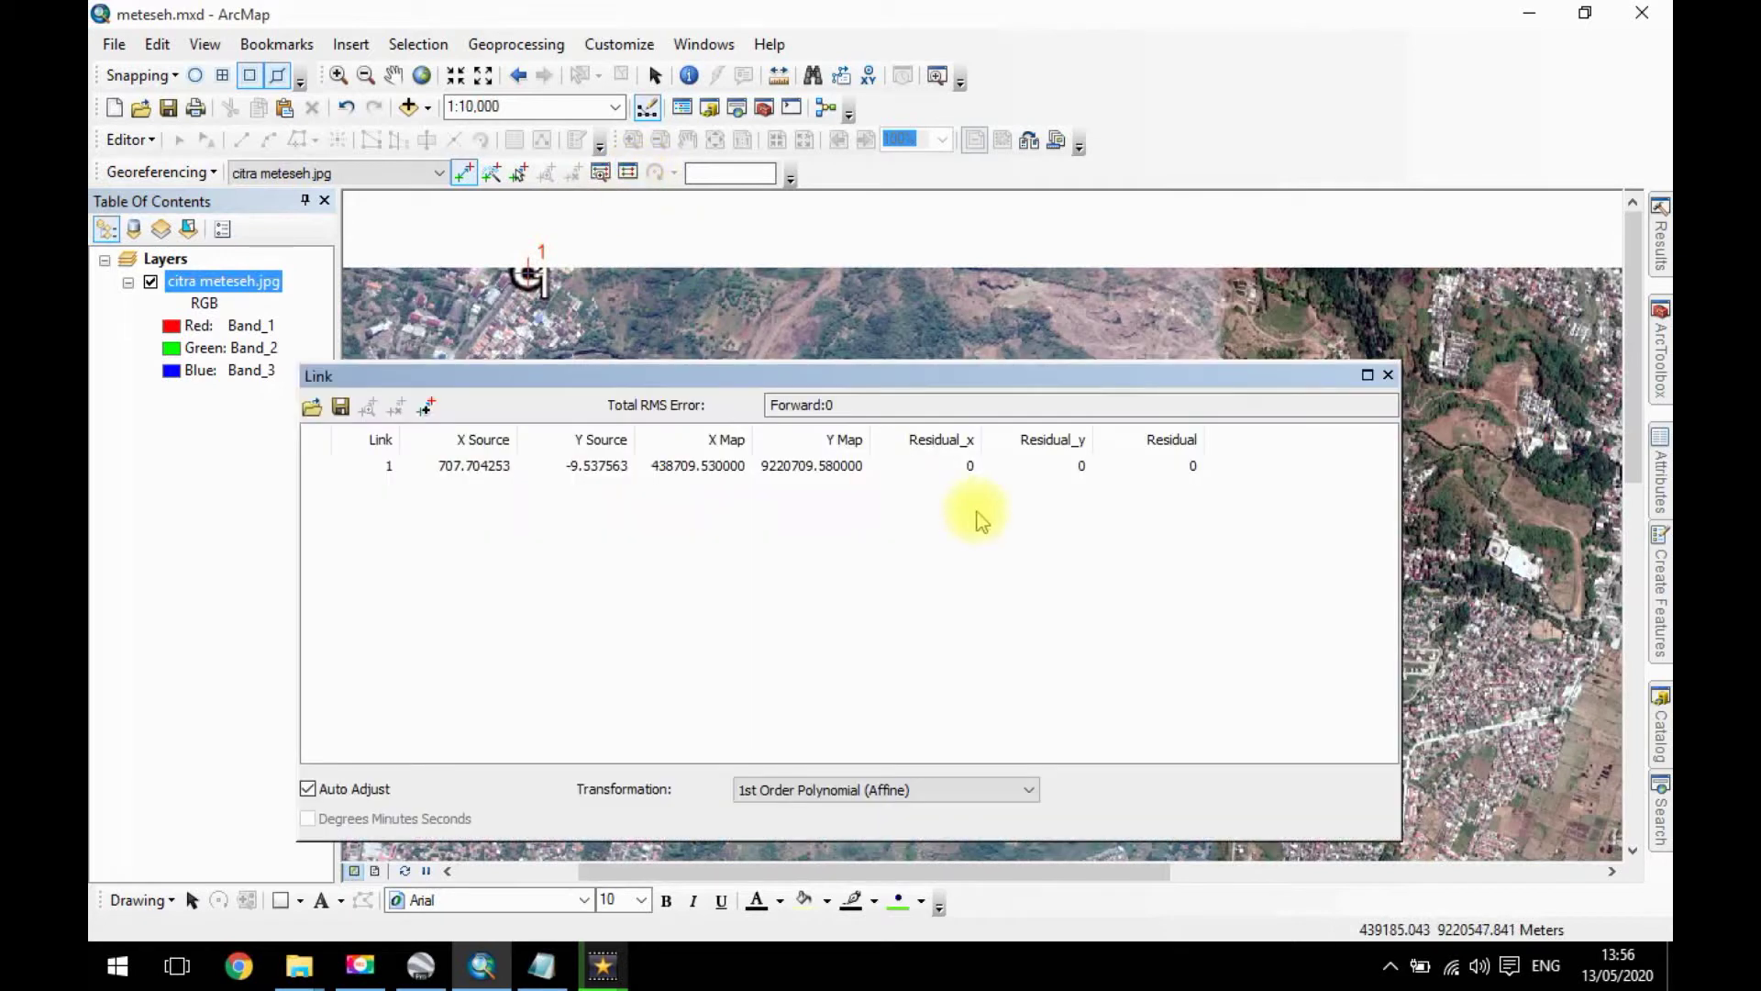
{"action": "left_click", "coordinate": [1388, 375]}
{"action": "scroll", "coordinate": [1101, 466], "scroll_direction": "down", "scroll_amount": 2}
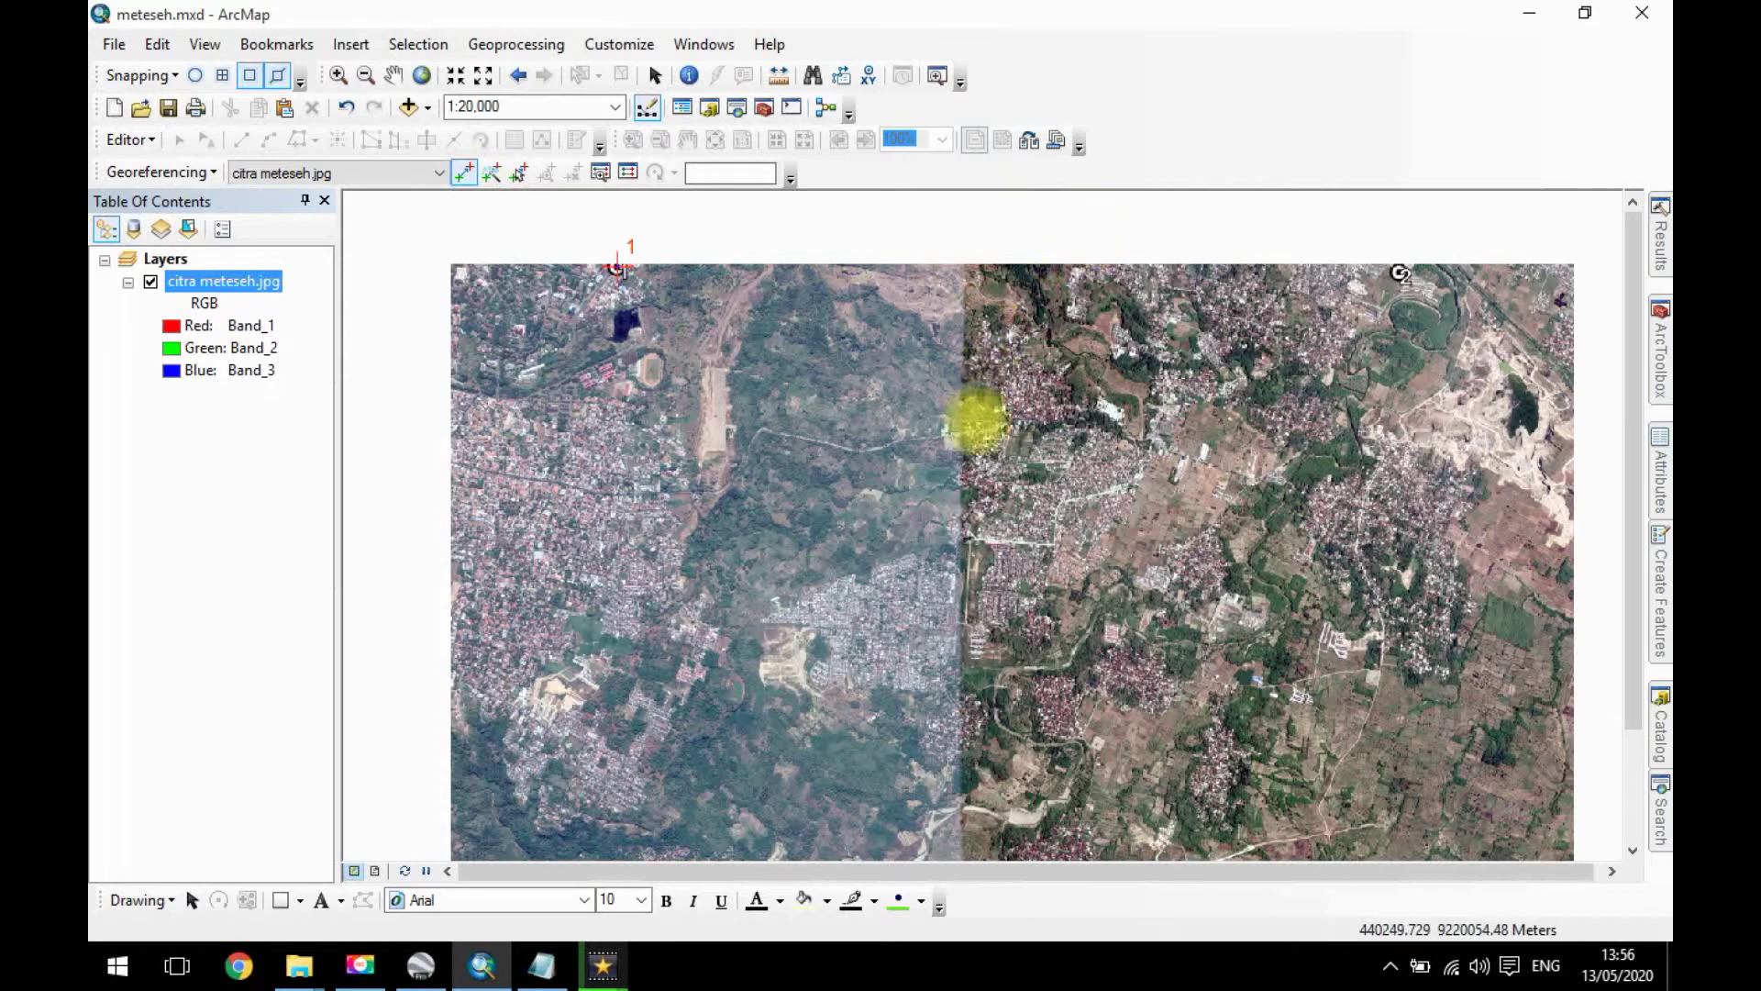
{"action": "scroll", "coordinate": [982, 424], "scroll_direction": "up", "scroll_amount": 1}
{"action": "left_click_drag", "start_coordinate": [882, 450], "coordinate": [800, 422]}
{"action": "left_click", "coordinate": [642, 263]}
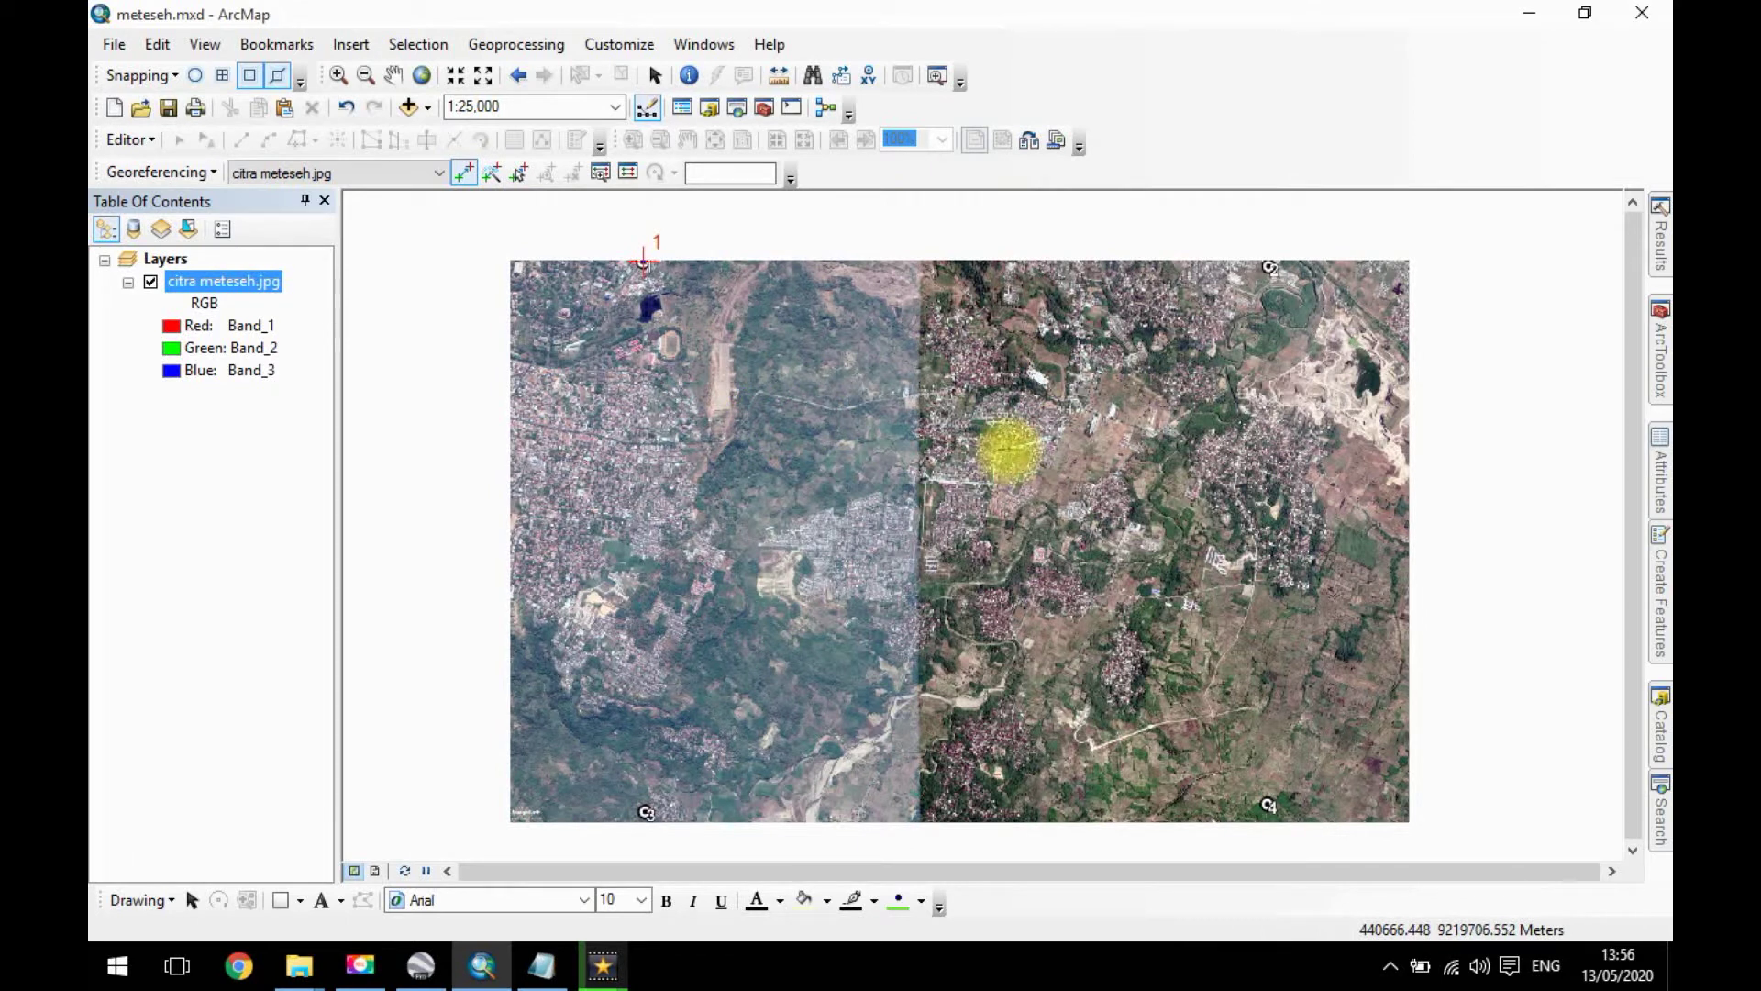
{"action": "mouse_move", "coordinate": [977, 463]}
{"action": "left_mouse_down"}
{"action": "mouse_move", "coordinate": [1069, 484]}
{"action": "mouse_move", "coordinate": [935, 460]}
{"action": "mouse_move", "coordinate": [977, 475]}
{"action": "left_mouse_up"}
{"action": "left_click", "coordinate": [1262, 273]}
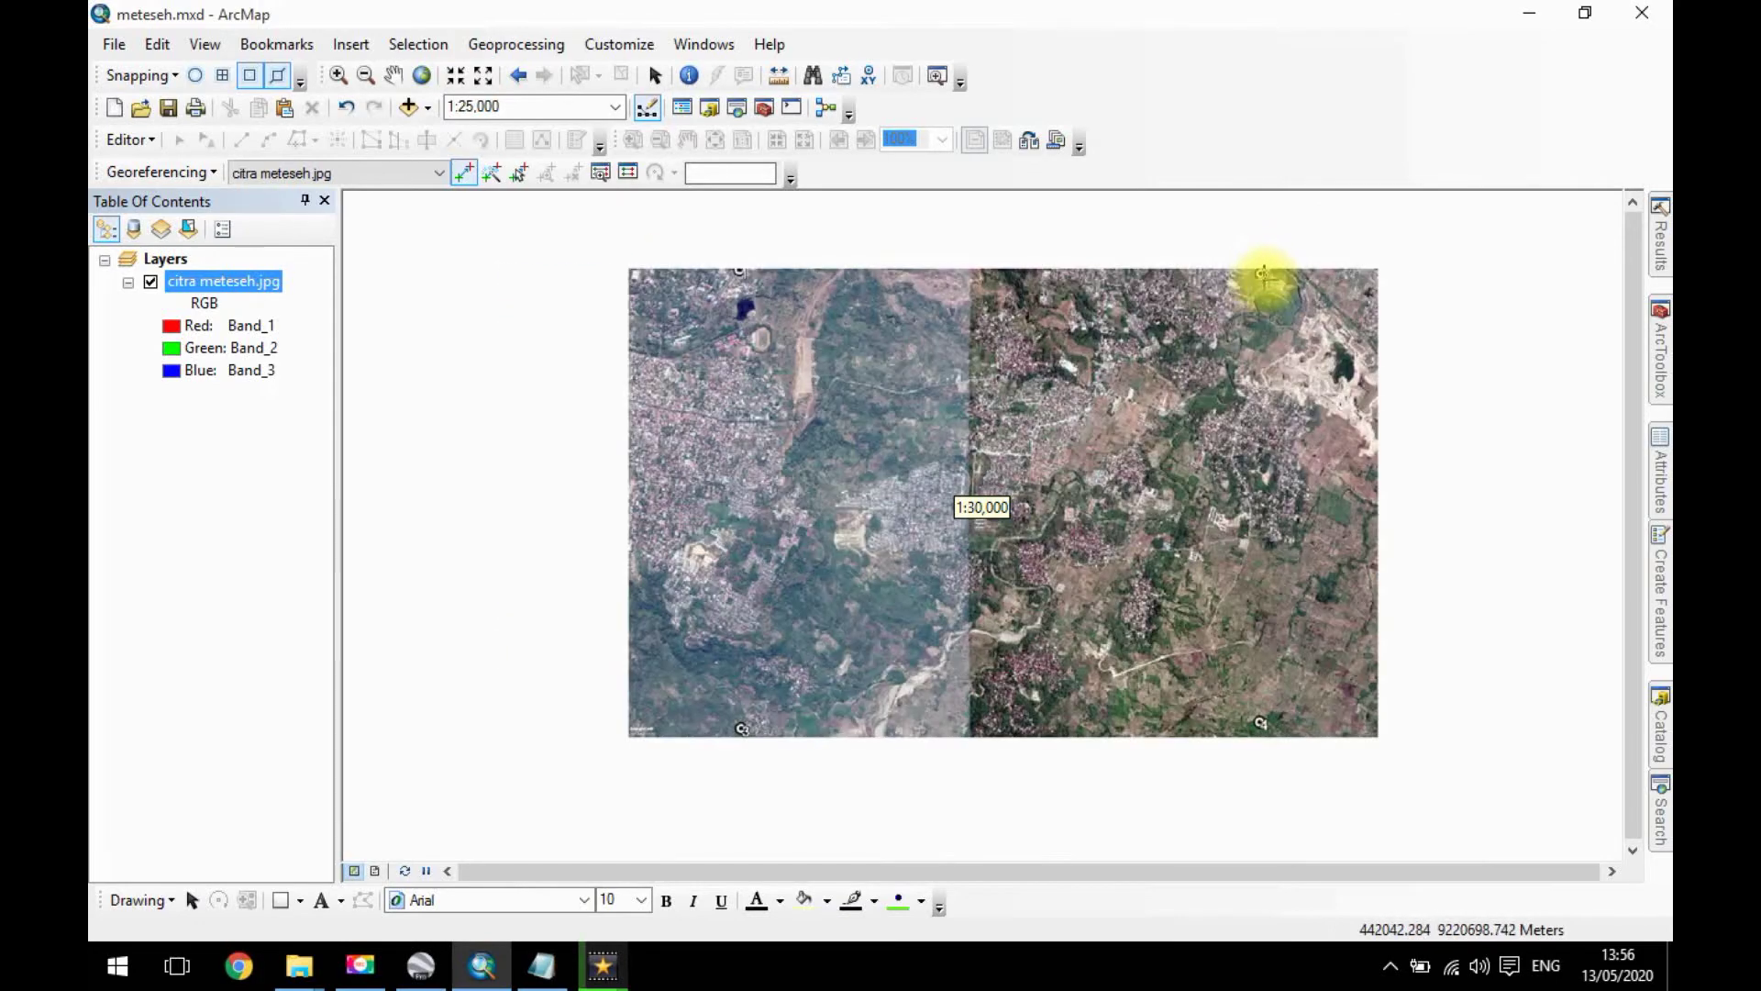
{"action": "scroll", "coordinate": [1262, 272], "scroll_direction": "down", "scroll_amount": 5}
{"action": "scroll", "coordinate": [1234, 288], "scroll_direction": "up", "scroll_amount": 6}
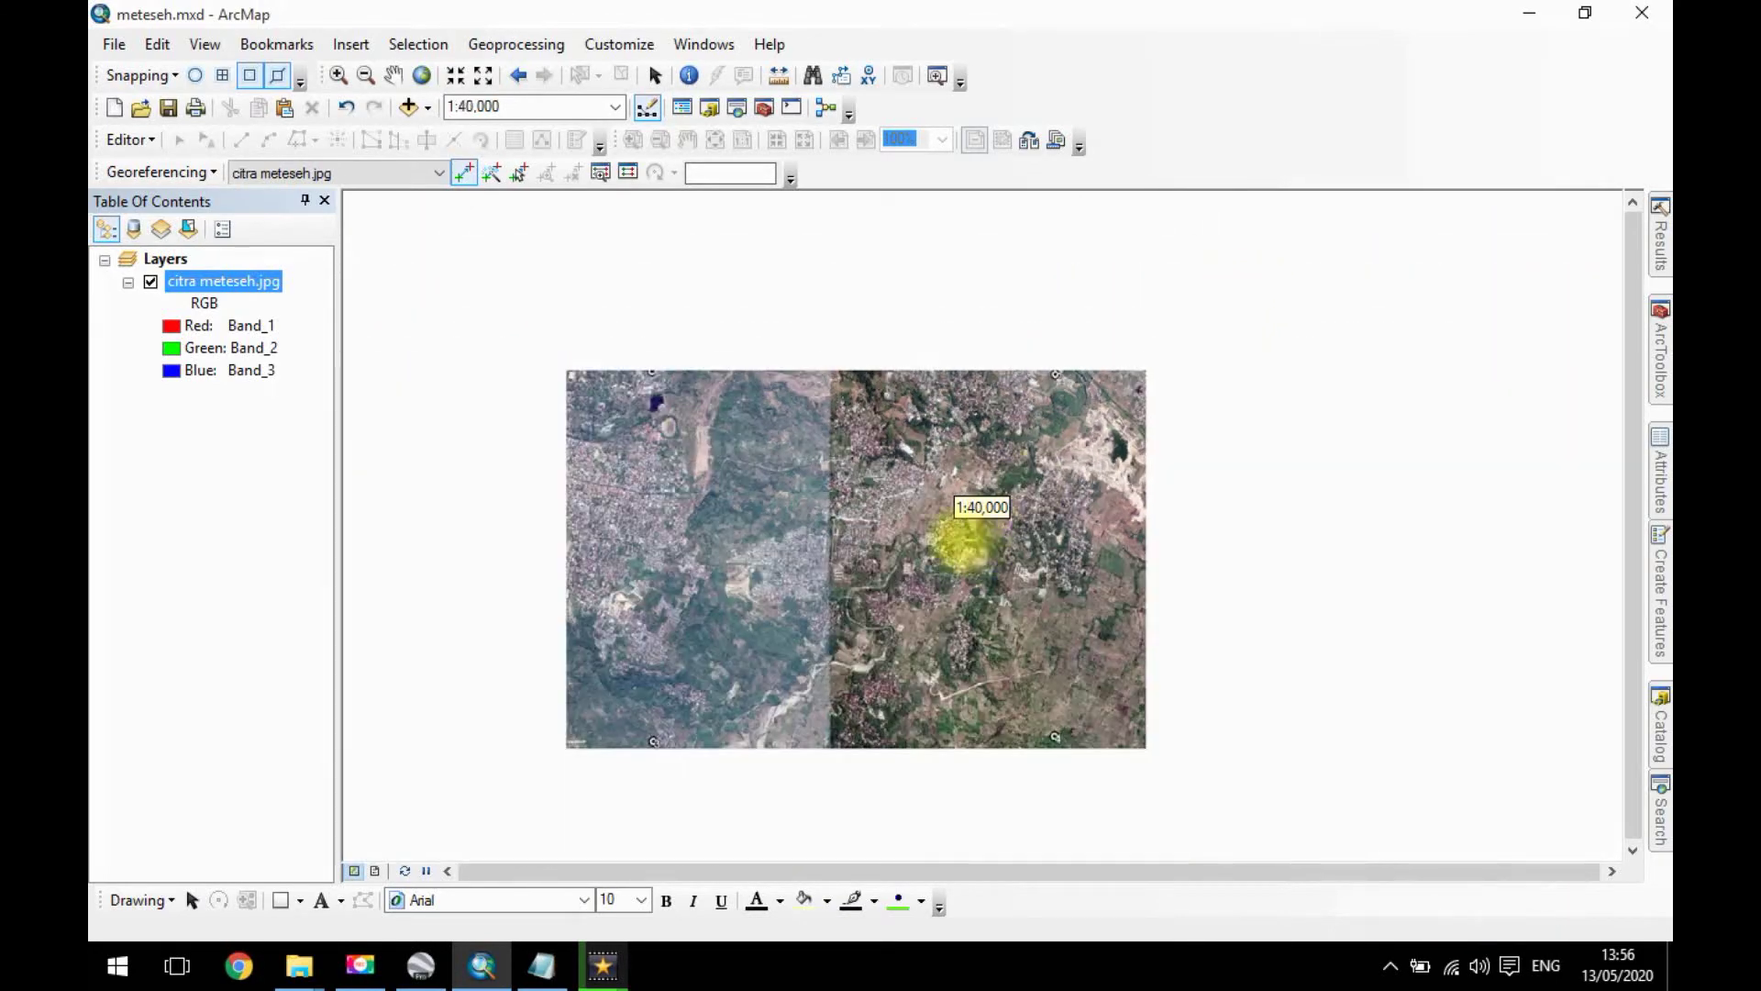
{"action": "scroll", "coordinate": [963, 545], "scroll_direction": "down", "scroll_amount": 2}
{"action": "scroll", "coordinate": [965, 500], "scroll_direction": "up", "scroll_amount": 1}
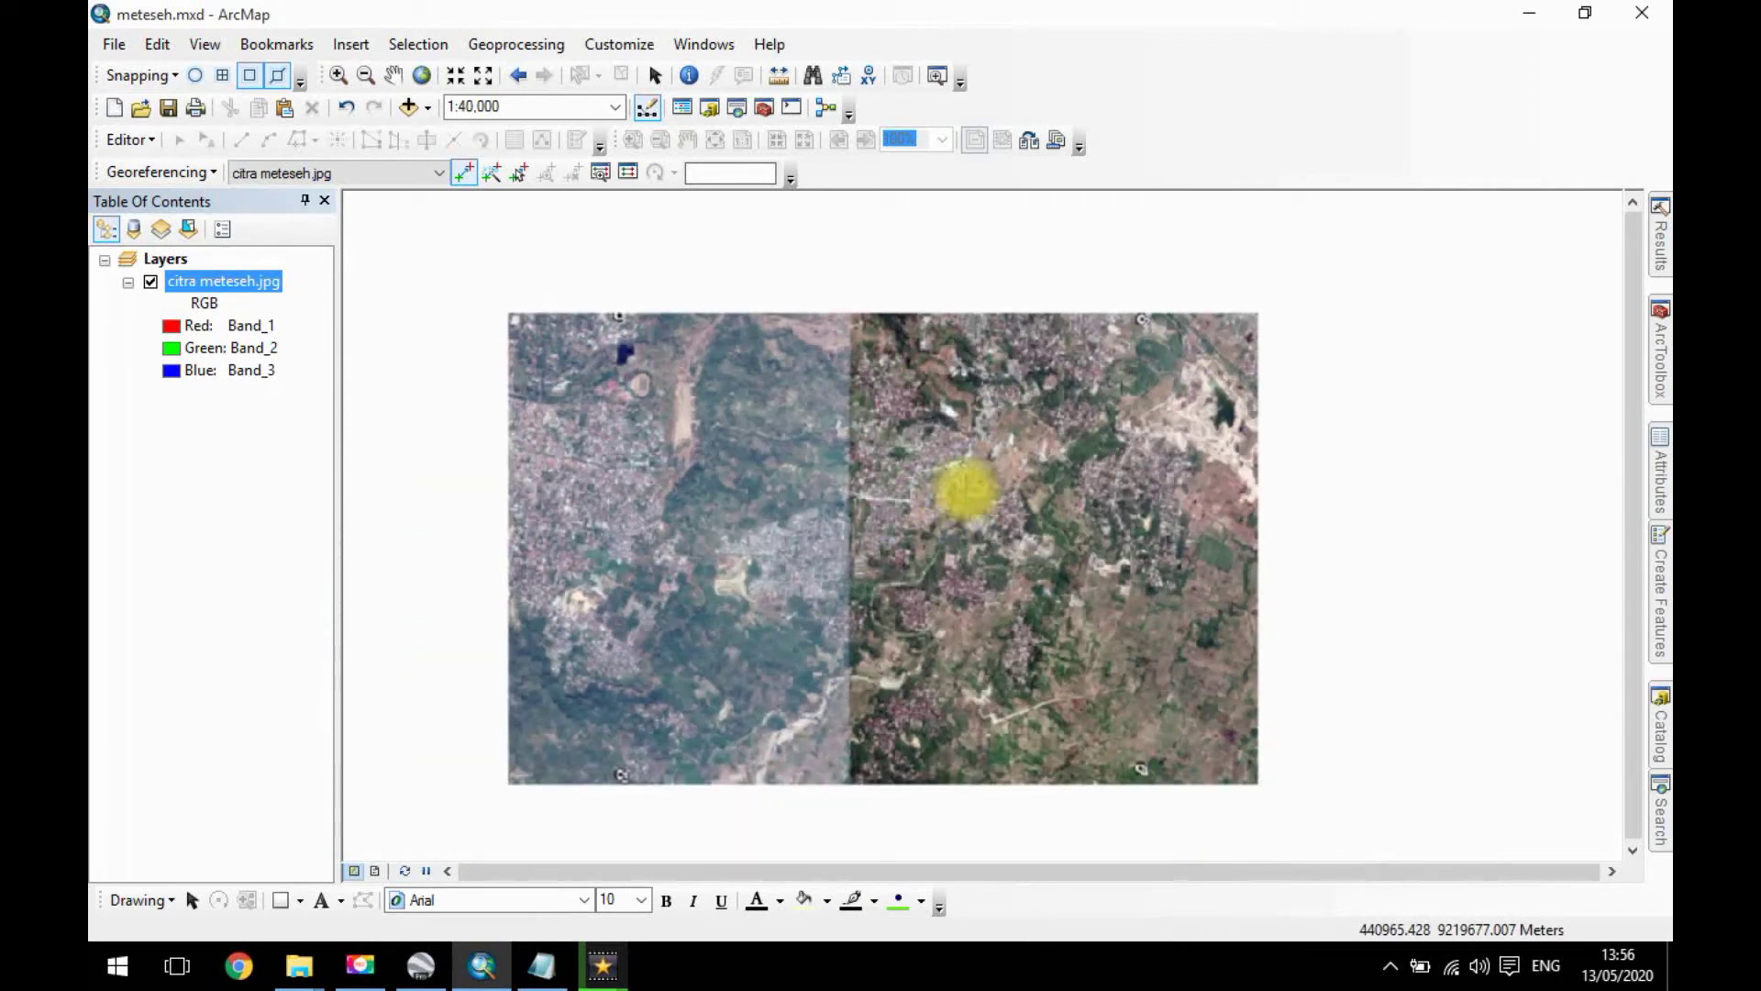
{"action": "left_click_drag", "start_coordinate": [837, 492], "coordinate": [871, 478]}
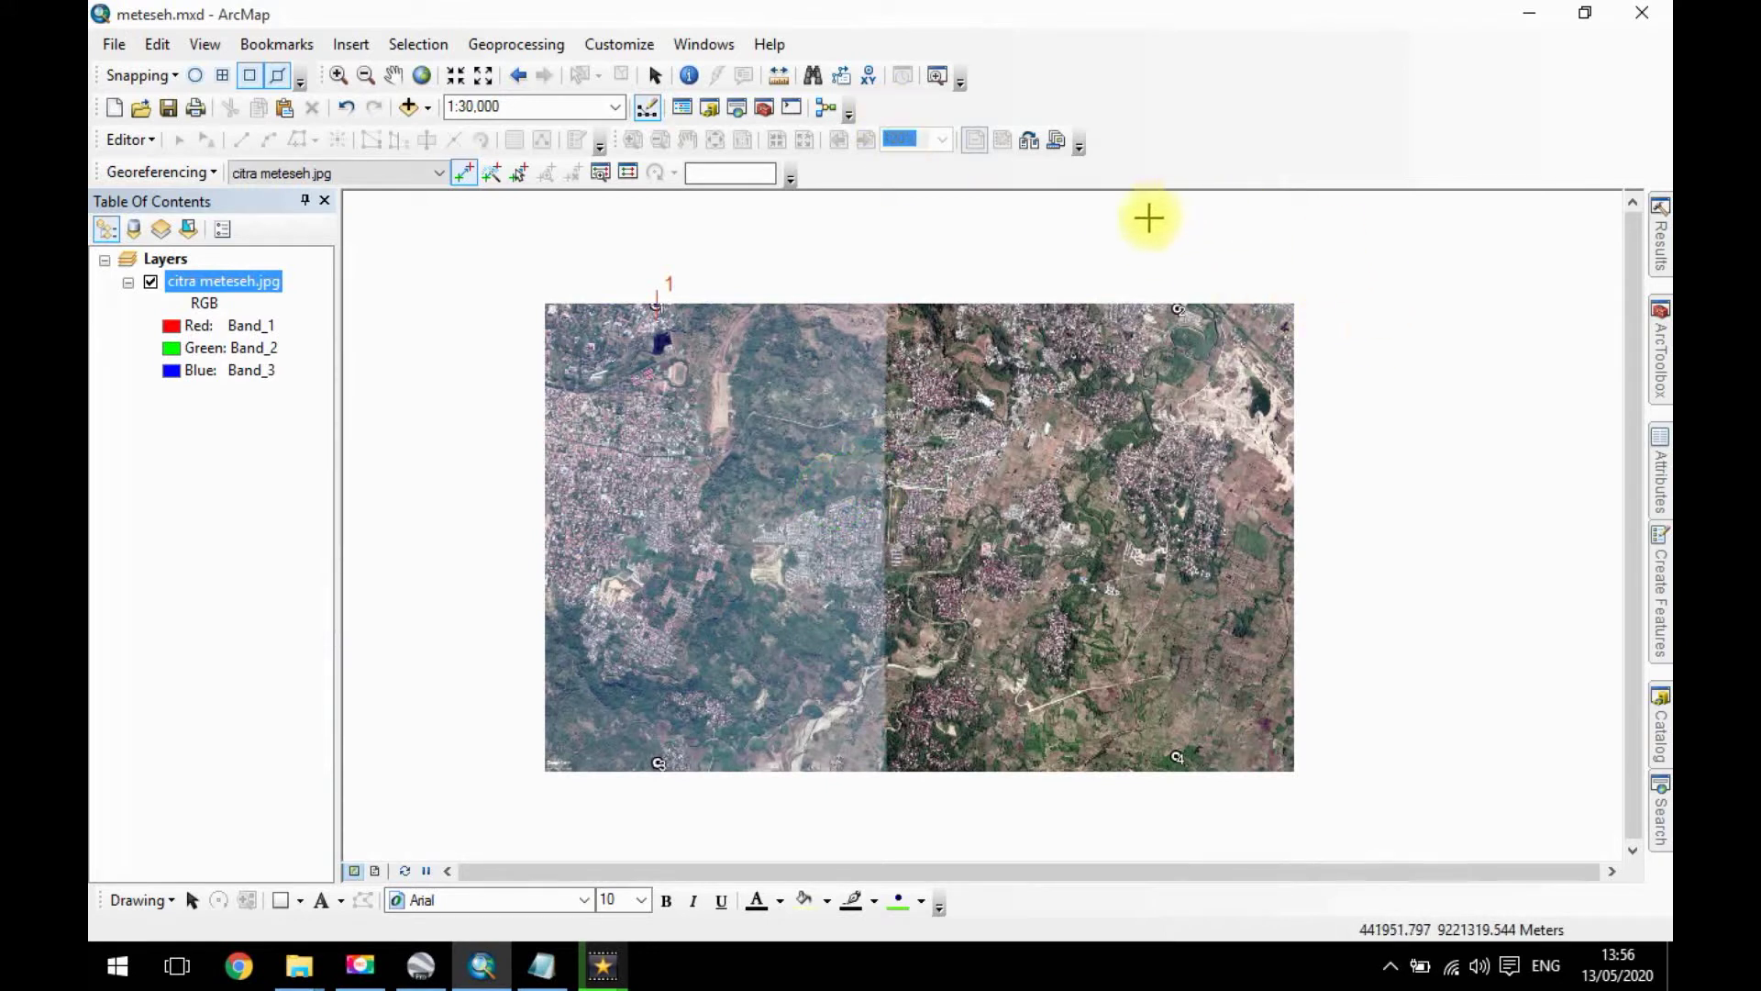
Try placing two more control points freehand in the blank area above the image, without entering coordinates, and acknowledge the warning.
{"action": "left_click", "coordinate": [1014, 247]}
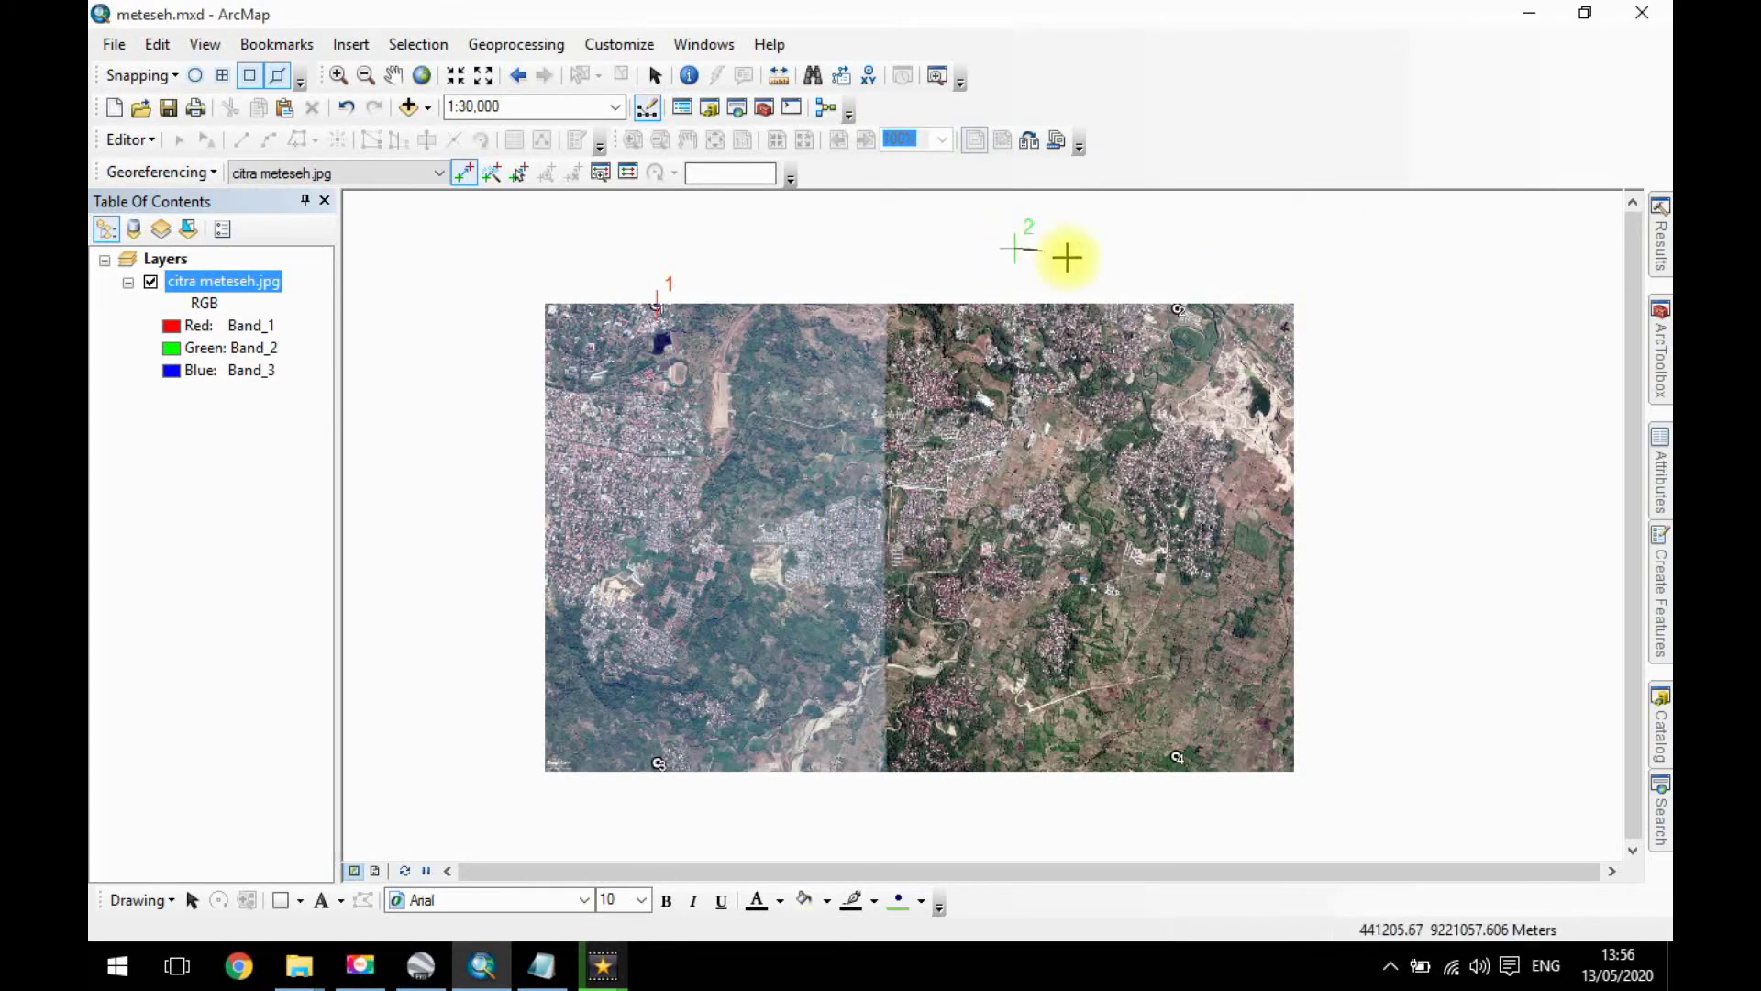
{"action": "left_click", "coordinate": [1170, 250]}
{"action": "left_click", "coordinate": [1018, 260]}
{"action": "left_click", "coordinate": [1274, 278]}
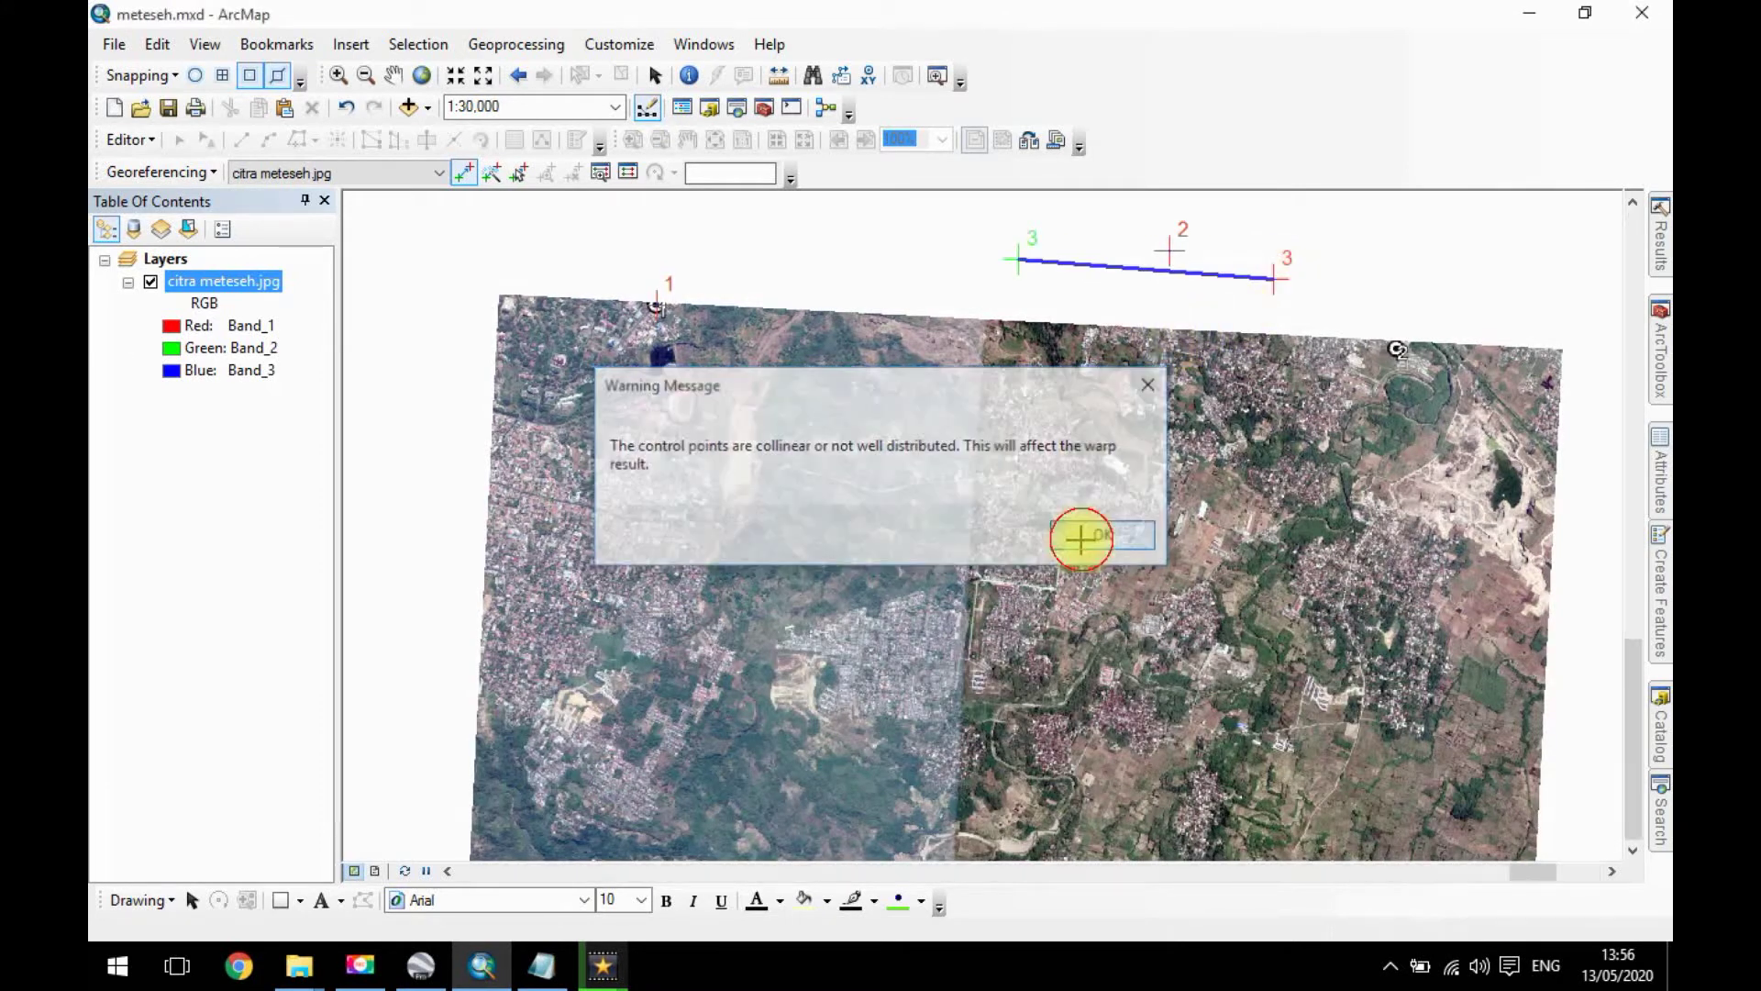
{"action": "left_click", "coordinate": [1083, 533]}
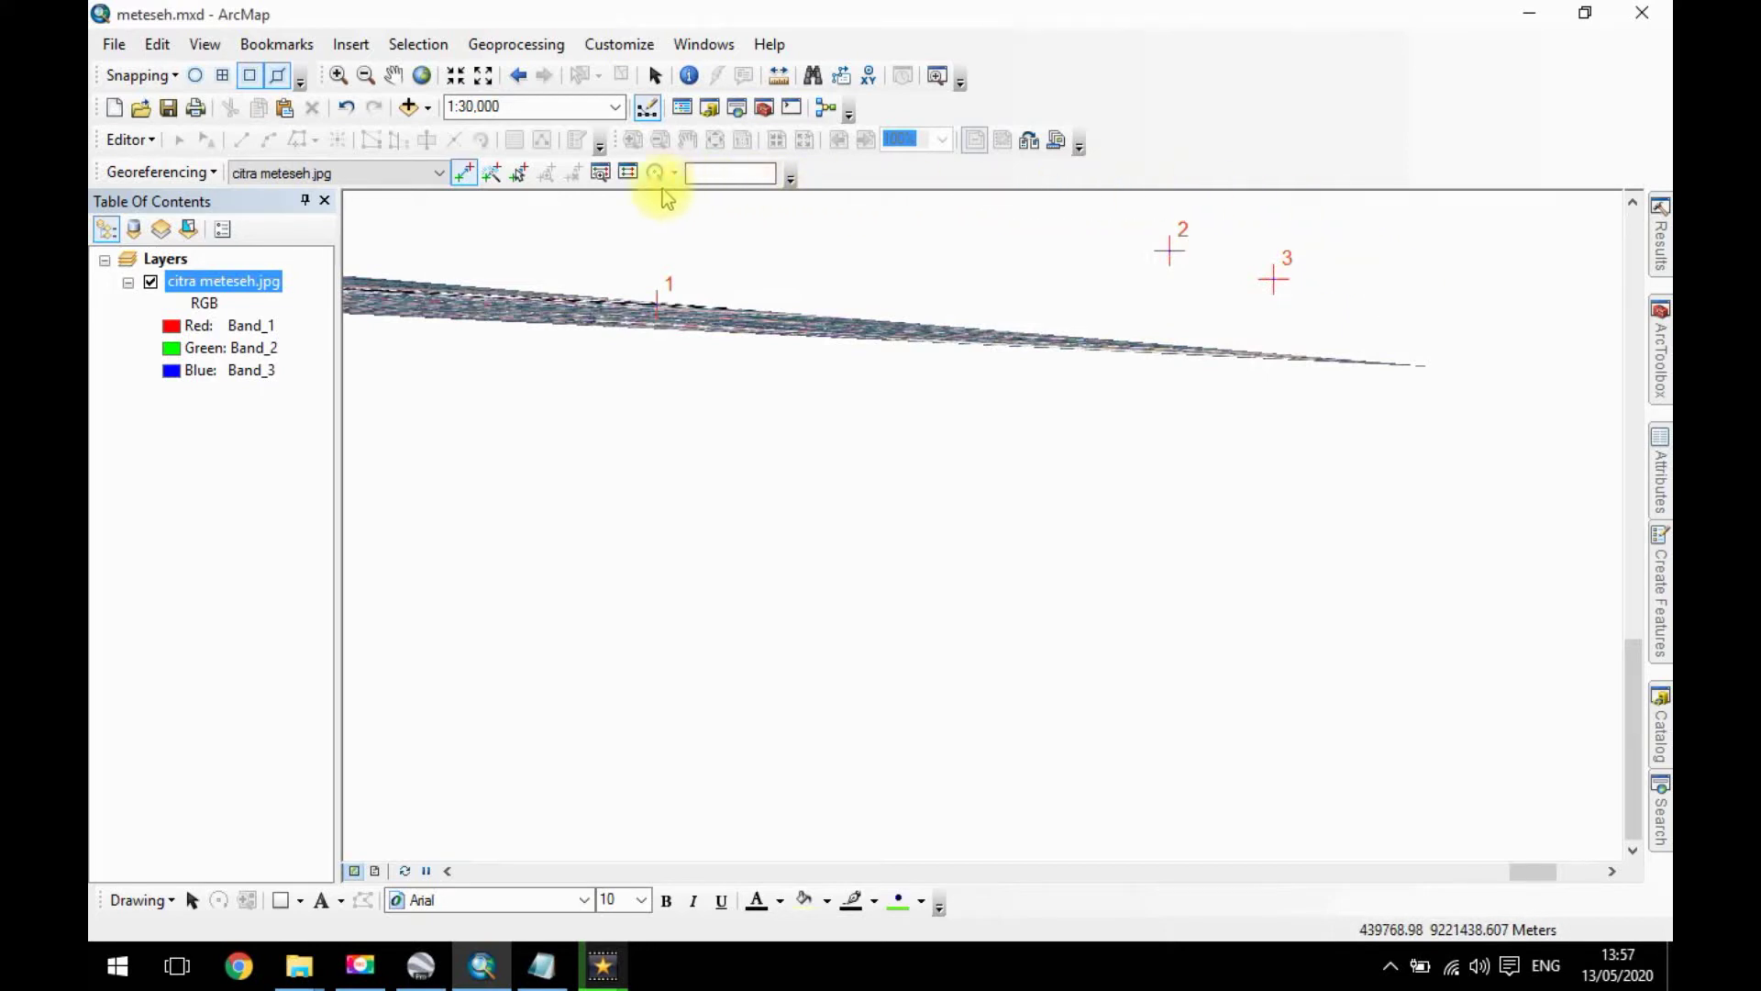
Delete the stray control points 2 and 3 from the link table, keeping point 1, and close the table.
{"action": "left_click", "coordinate": [465, 174]}
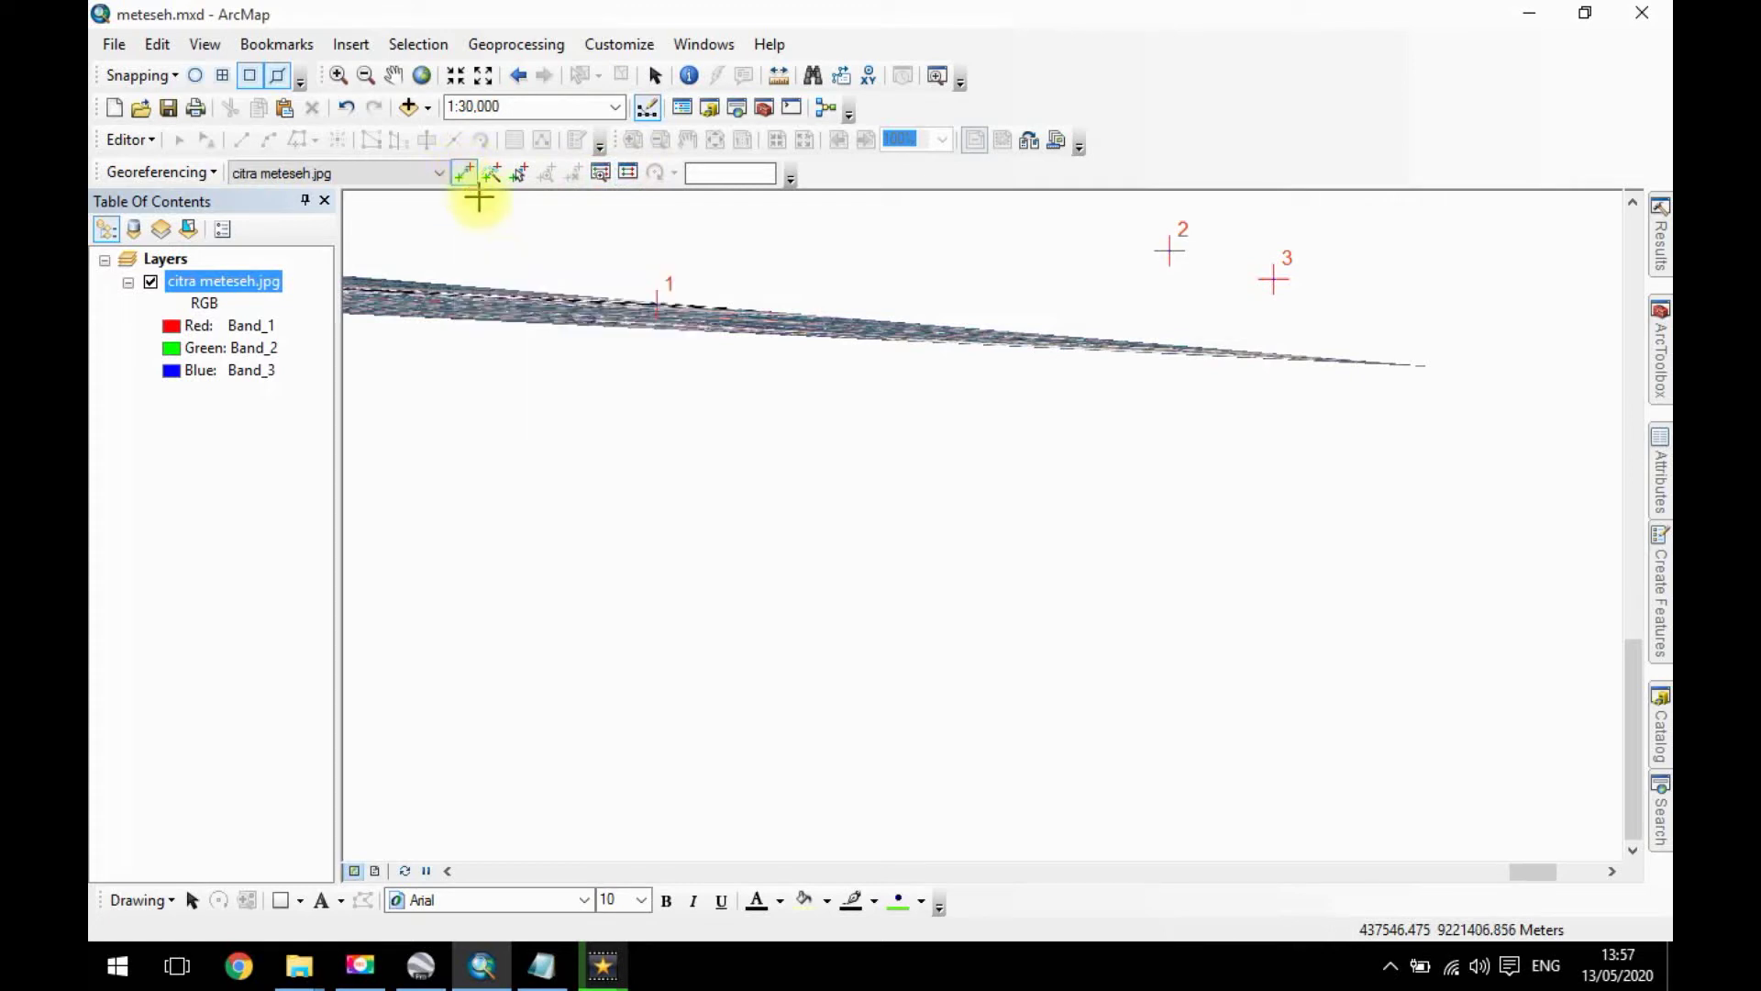
{"action": "left_click", "coordinate": [632, 175]}
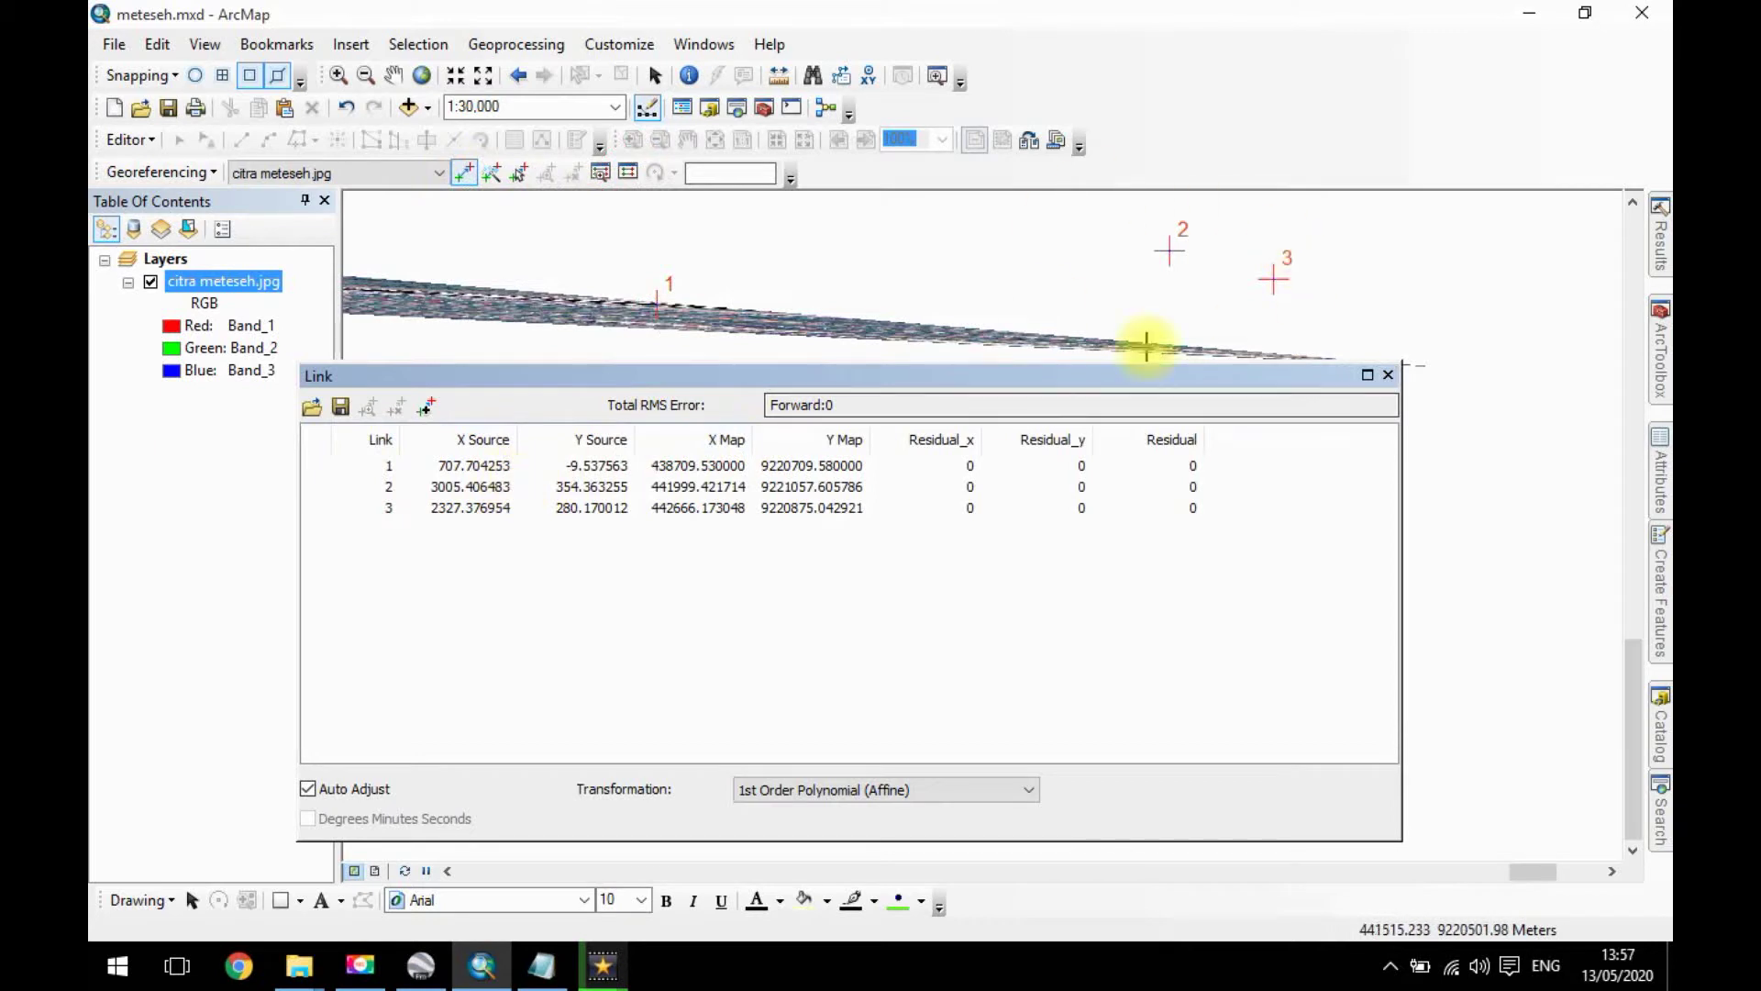
{"action": "left_click", "coordinate": [464, 486]}
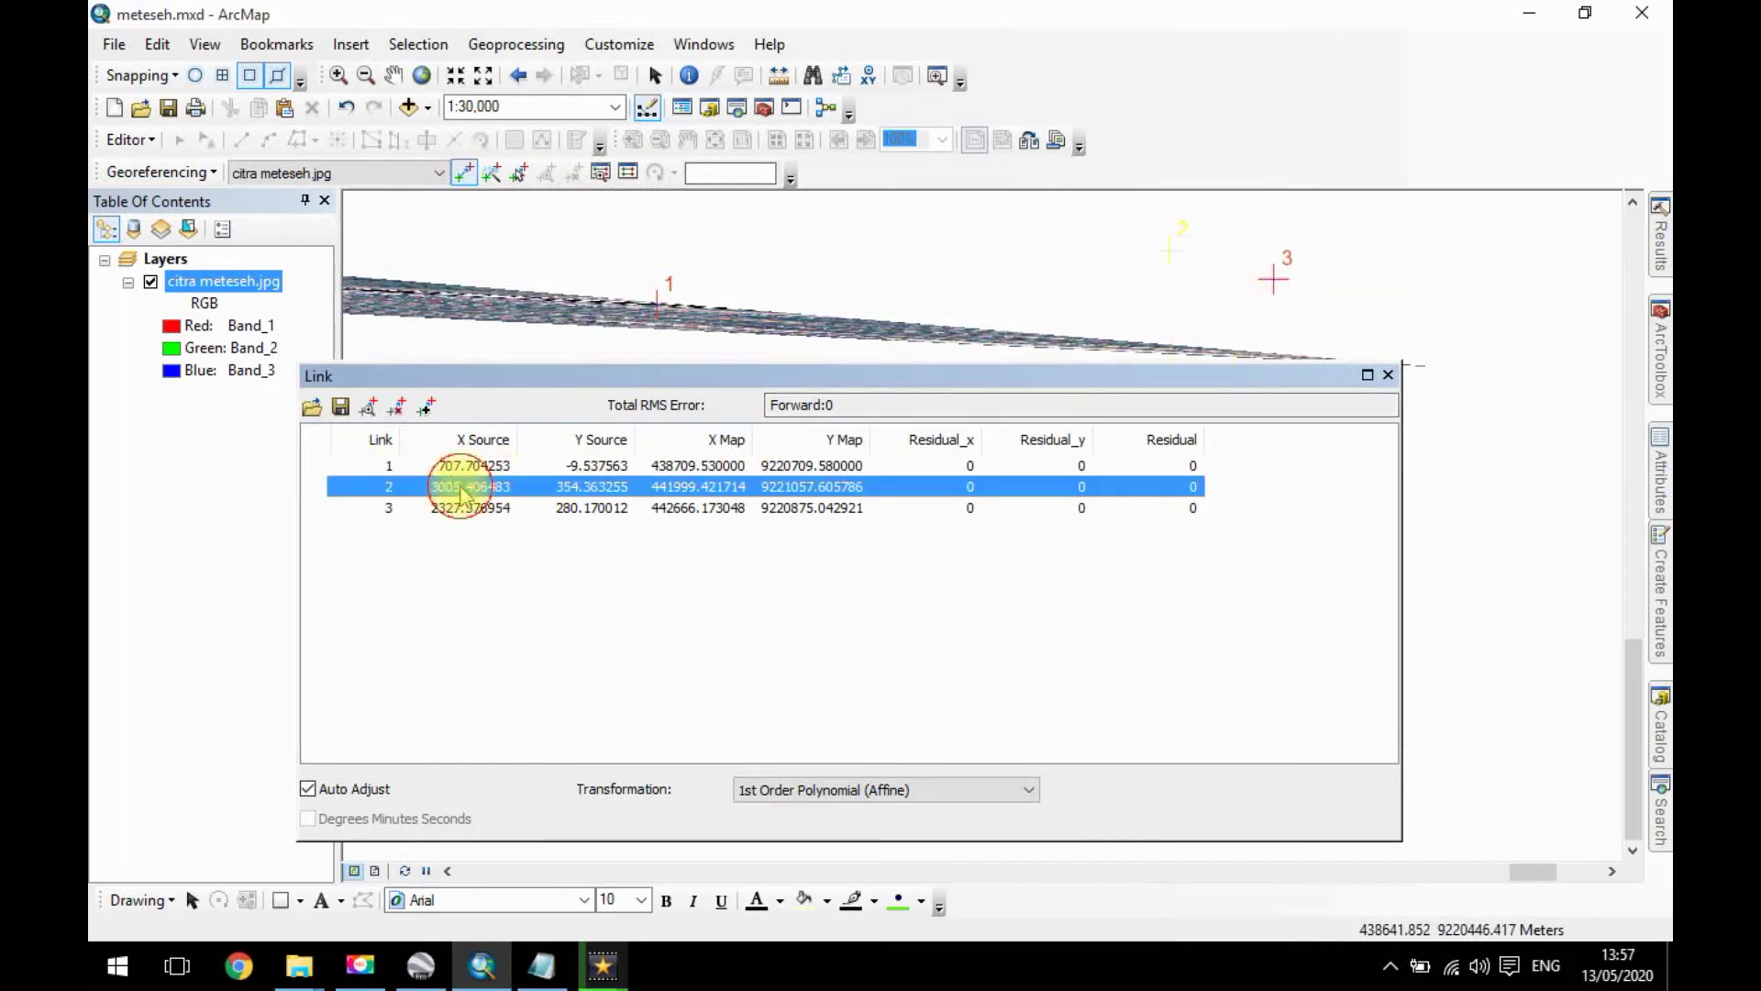
{"action": "left_click", "coordinate": [397, 408]}
{"action": "left_click", "coordinate": [394, 410]}
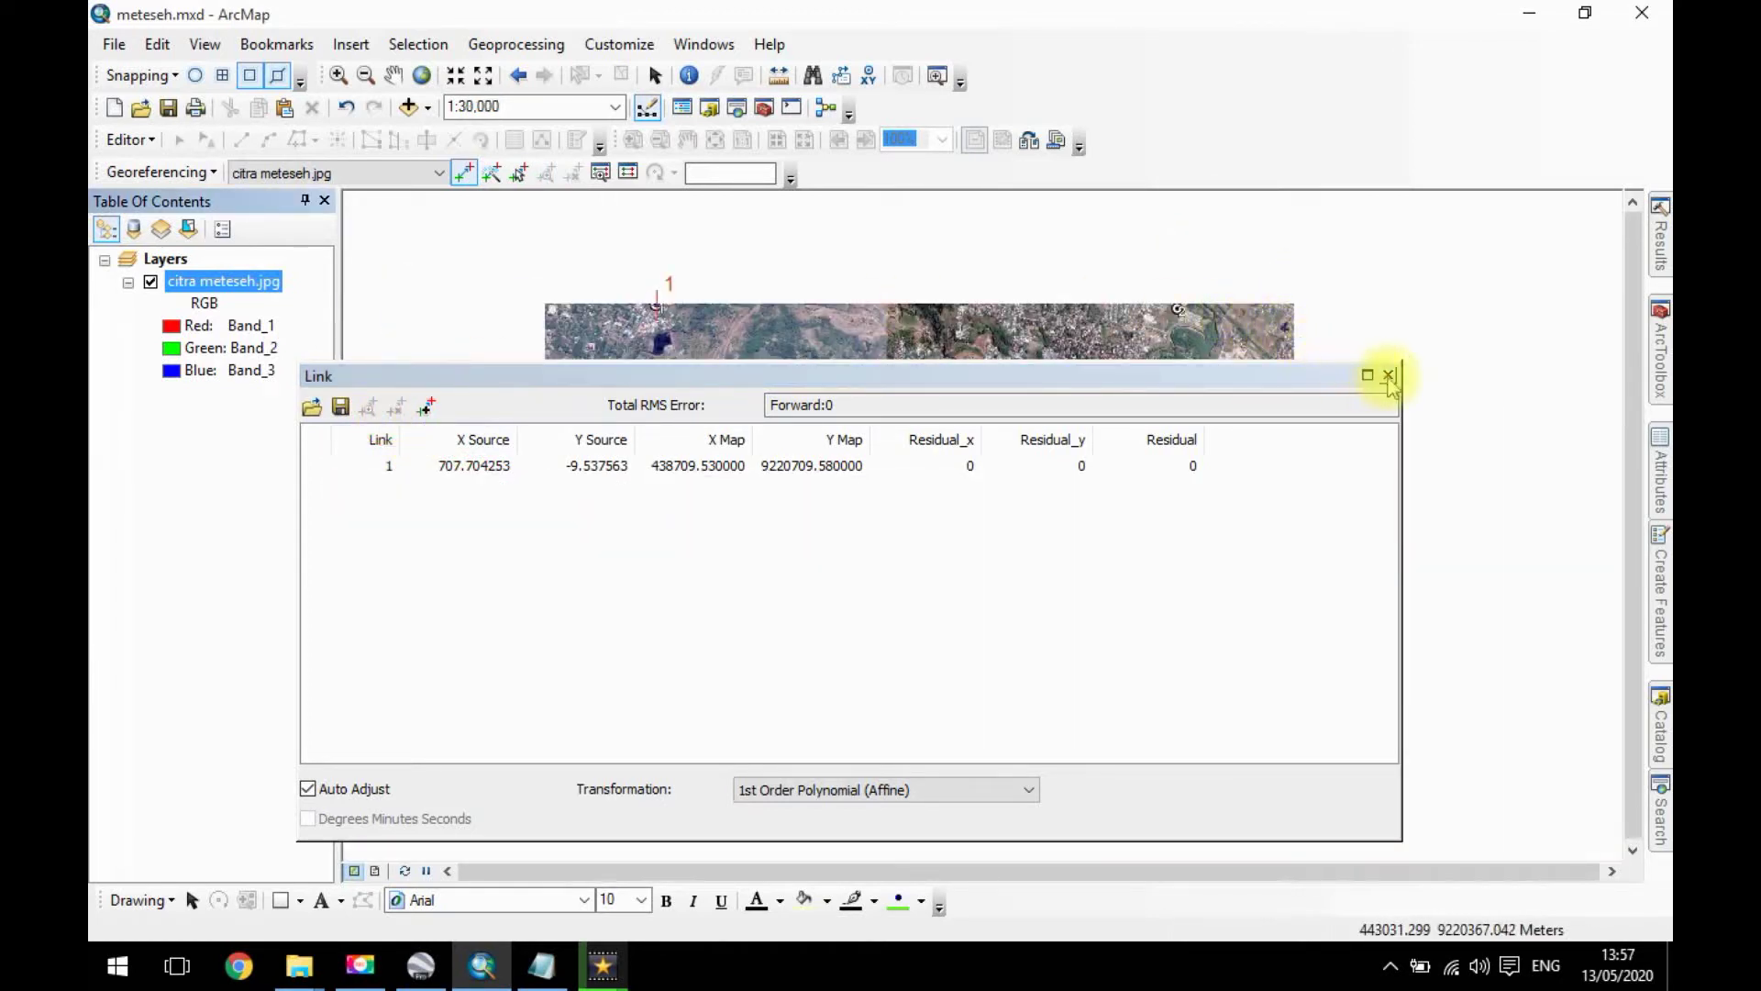
{"action": "left_click", "coordinate": [1389, 375]}
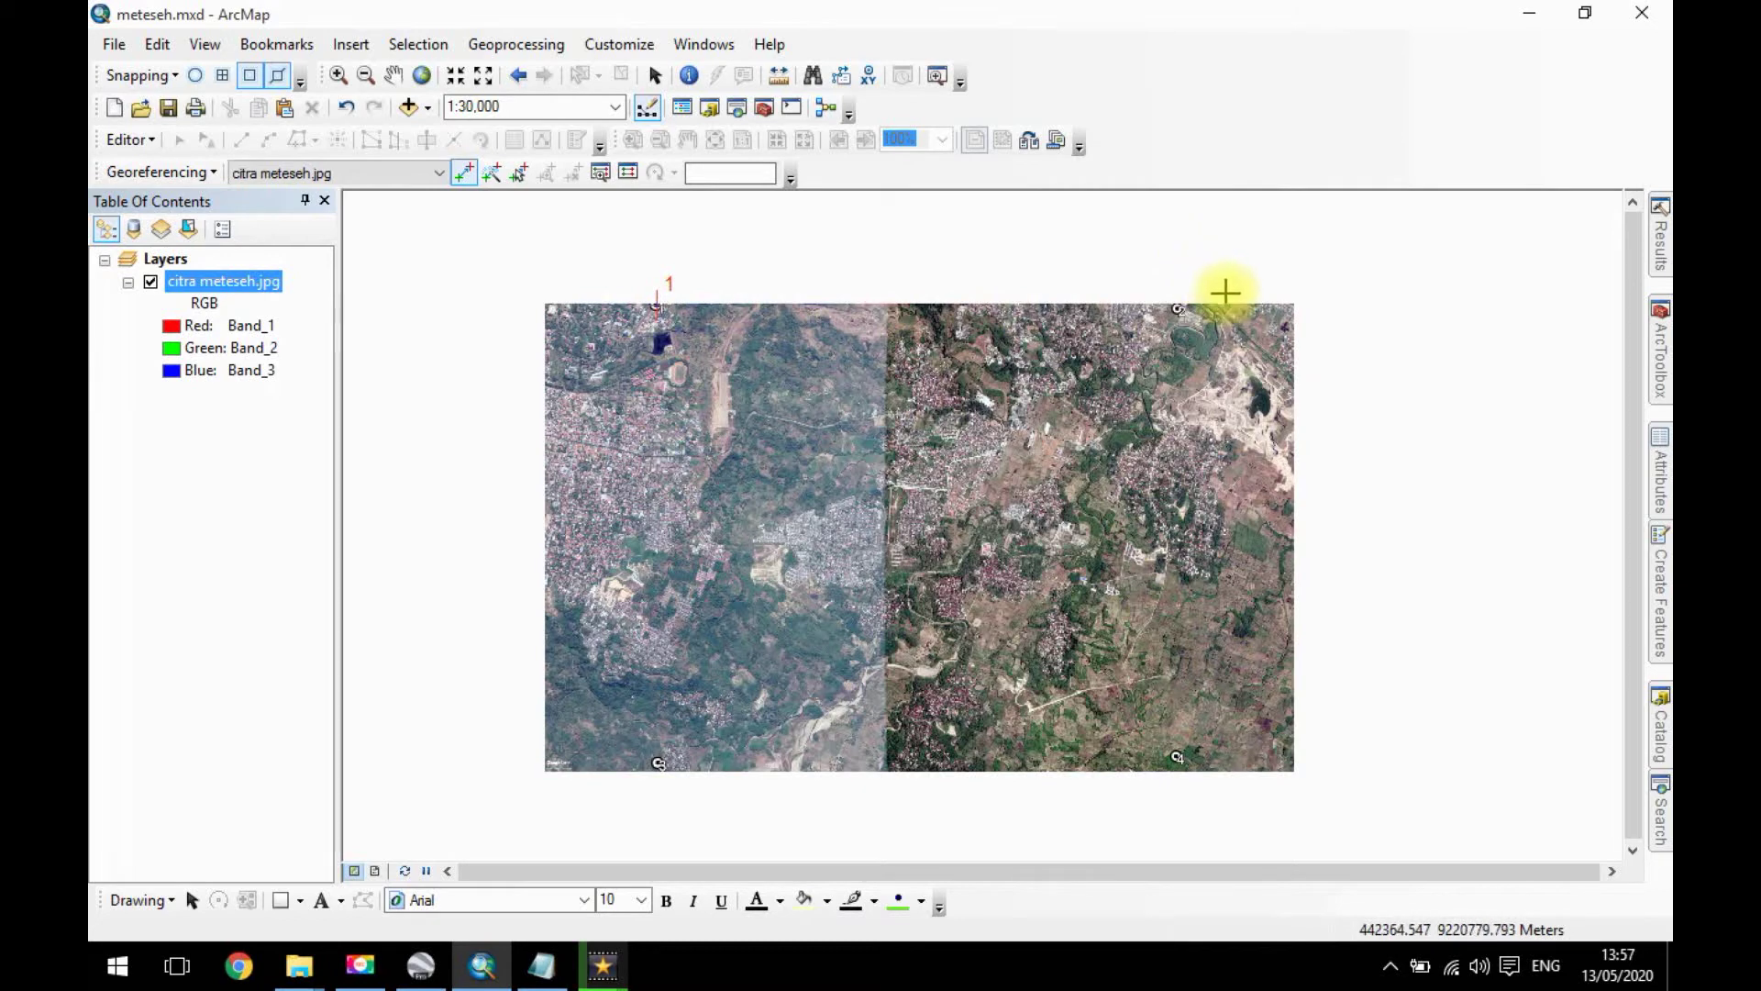
Place the second georeferencing control point on the image's C2 marker and open its X and Y coordinate entry.
{"action": "scroll", "coordinate": [1225, 292], "scroll_direction": "down", "scroll_amount": 10}
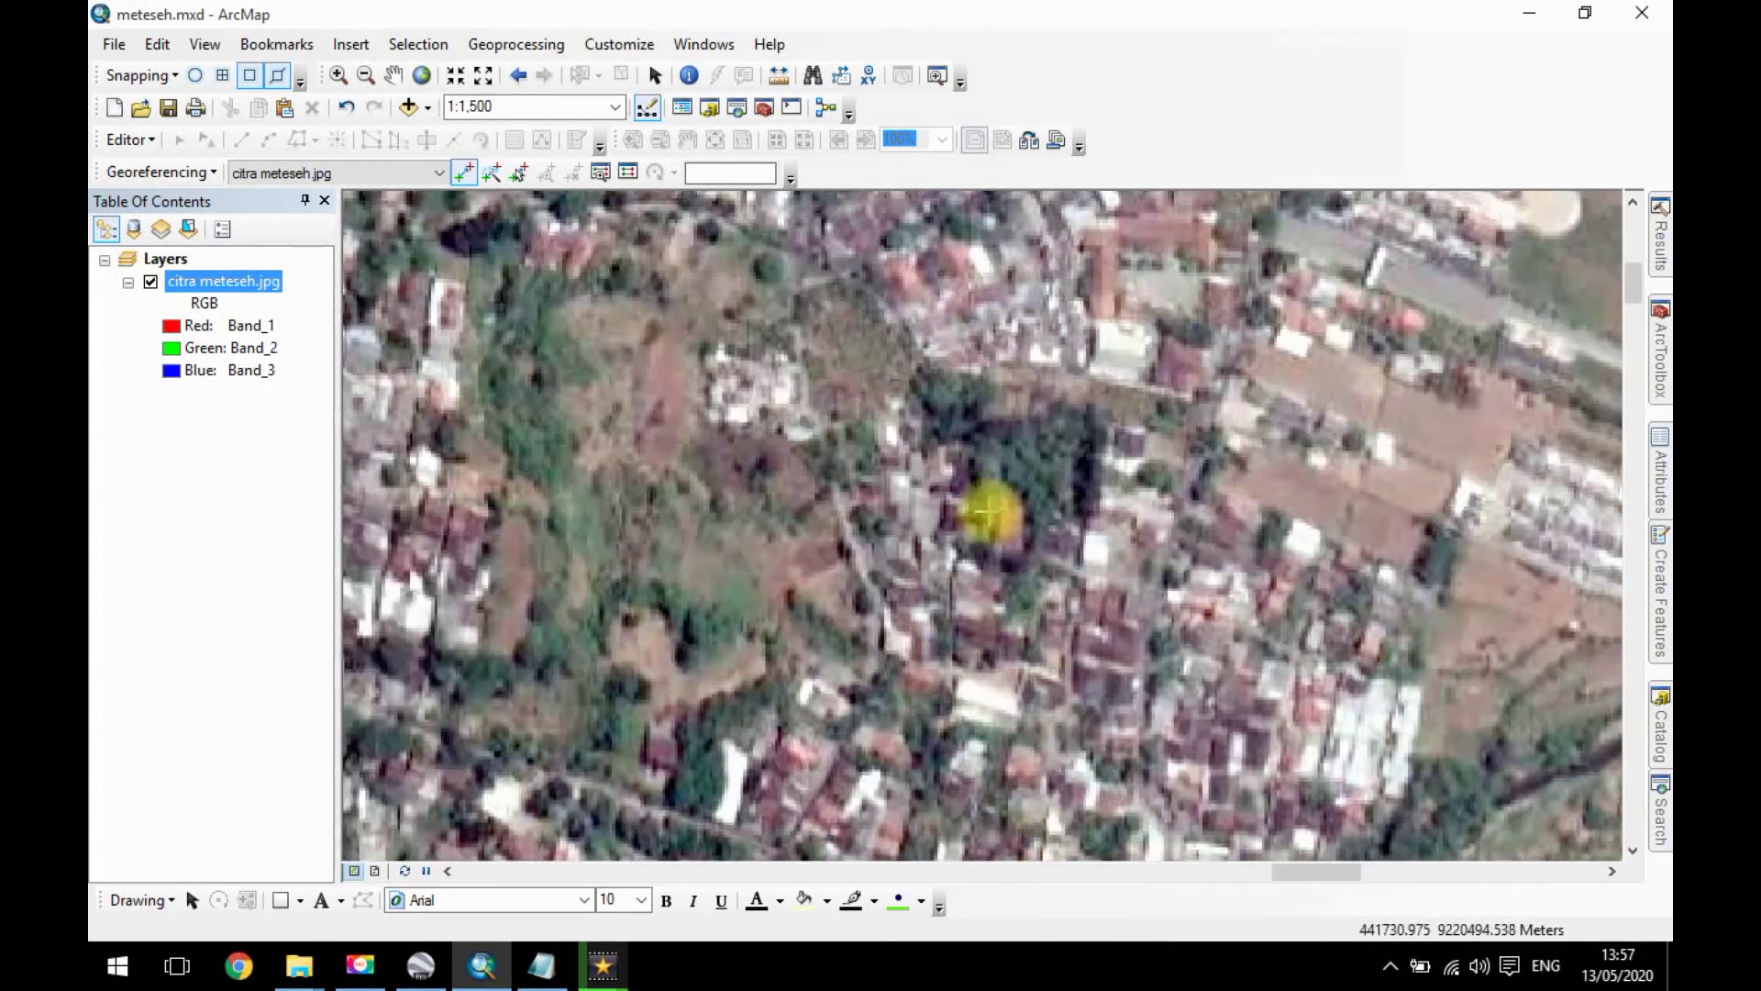
{"action": "scroll", "coordinate": [985, 511], "scroll_direction": "up", "scroll_amount": 4}
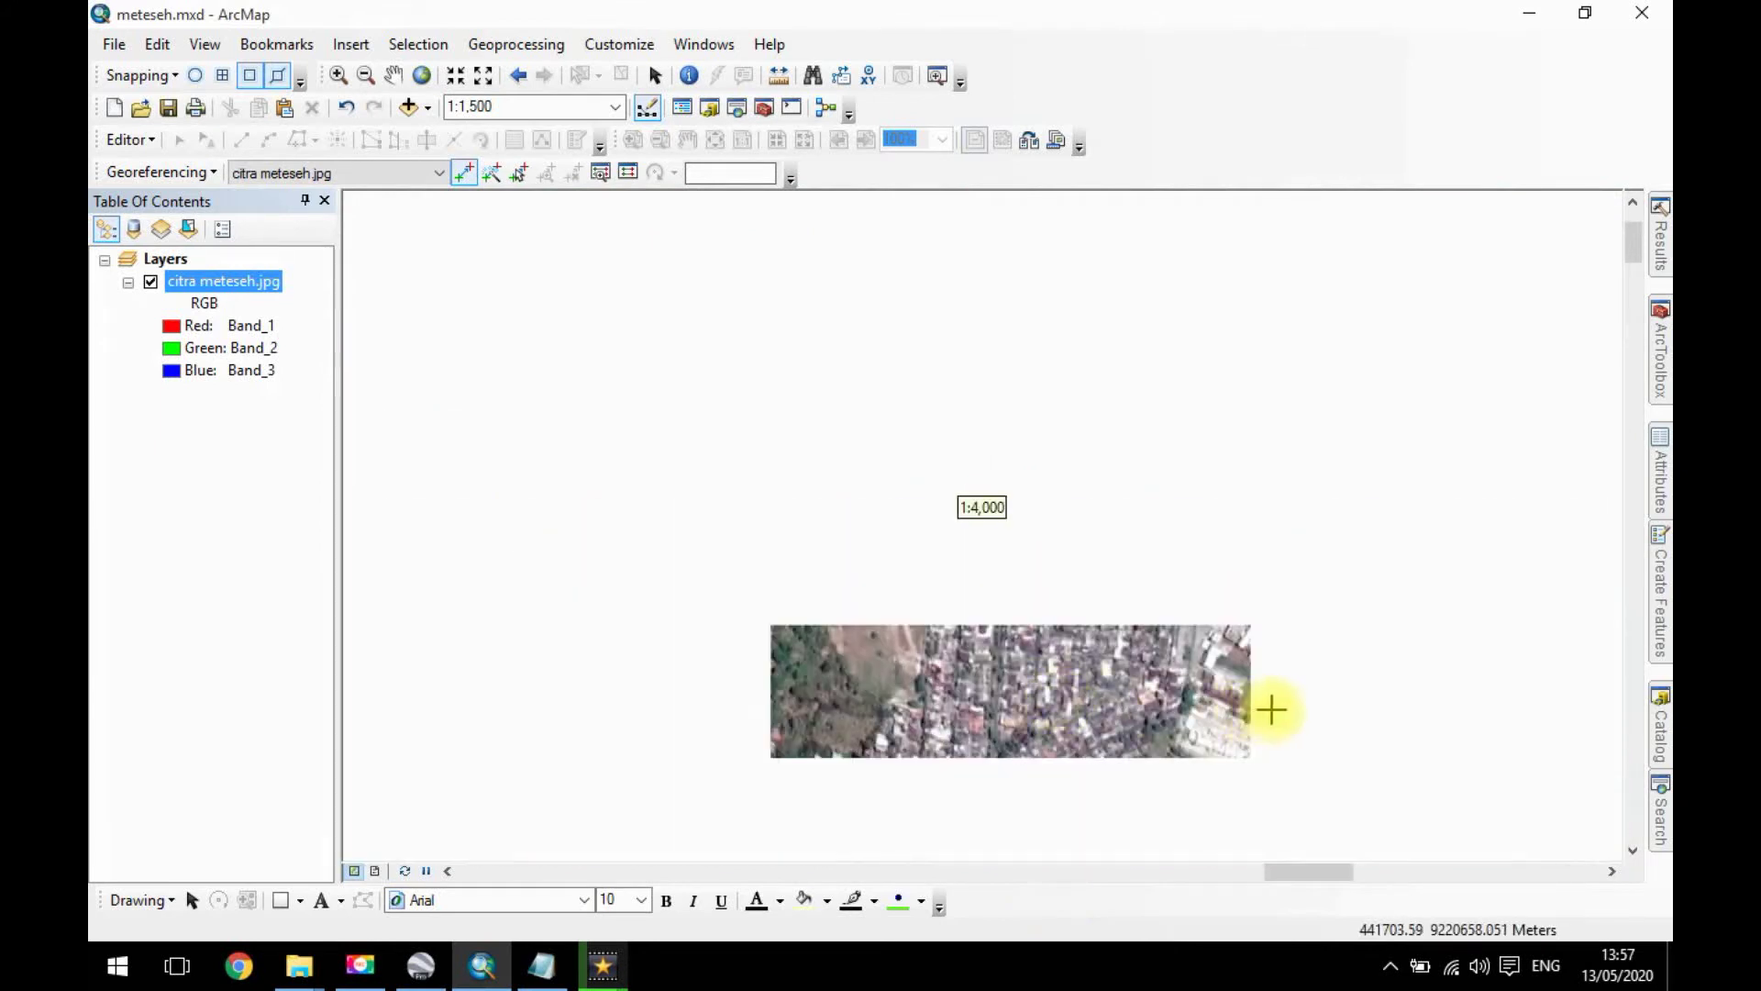
{"action": "scroll", "coordinate": [1265, 709], "scroll_direction": "down", "scroll_amount": 4}
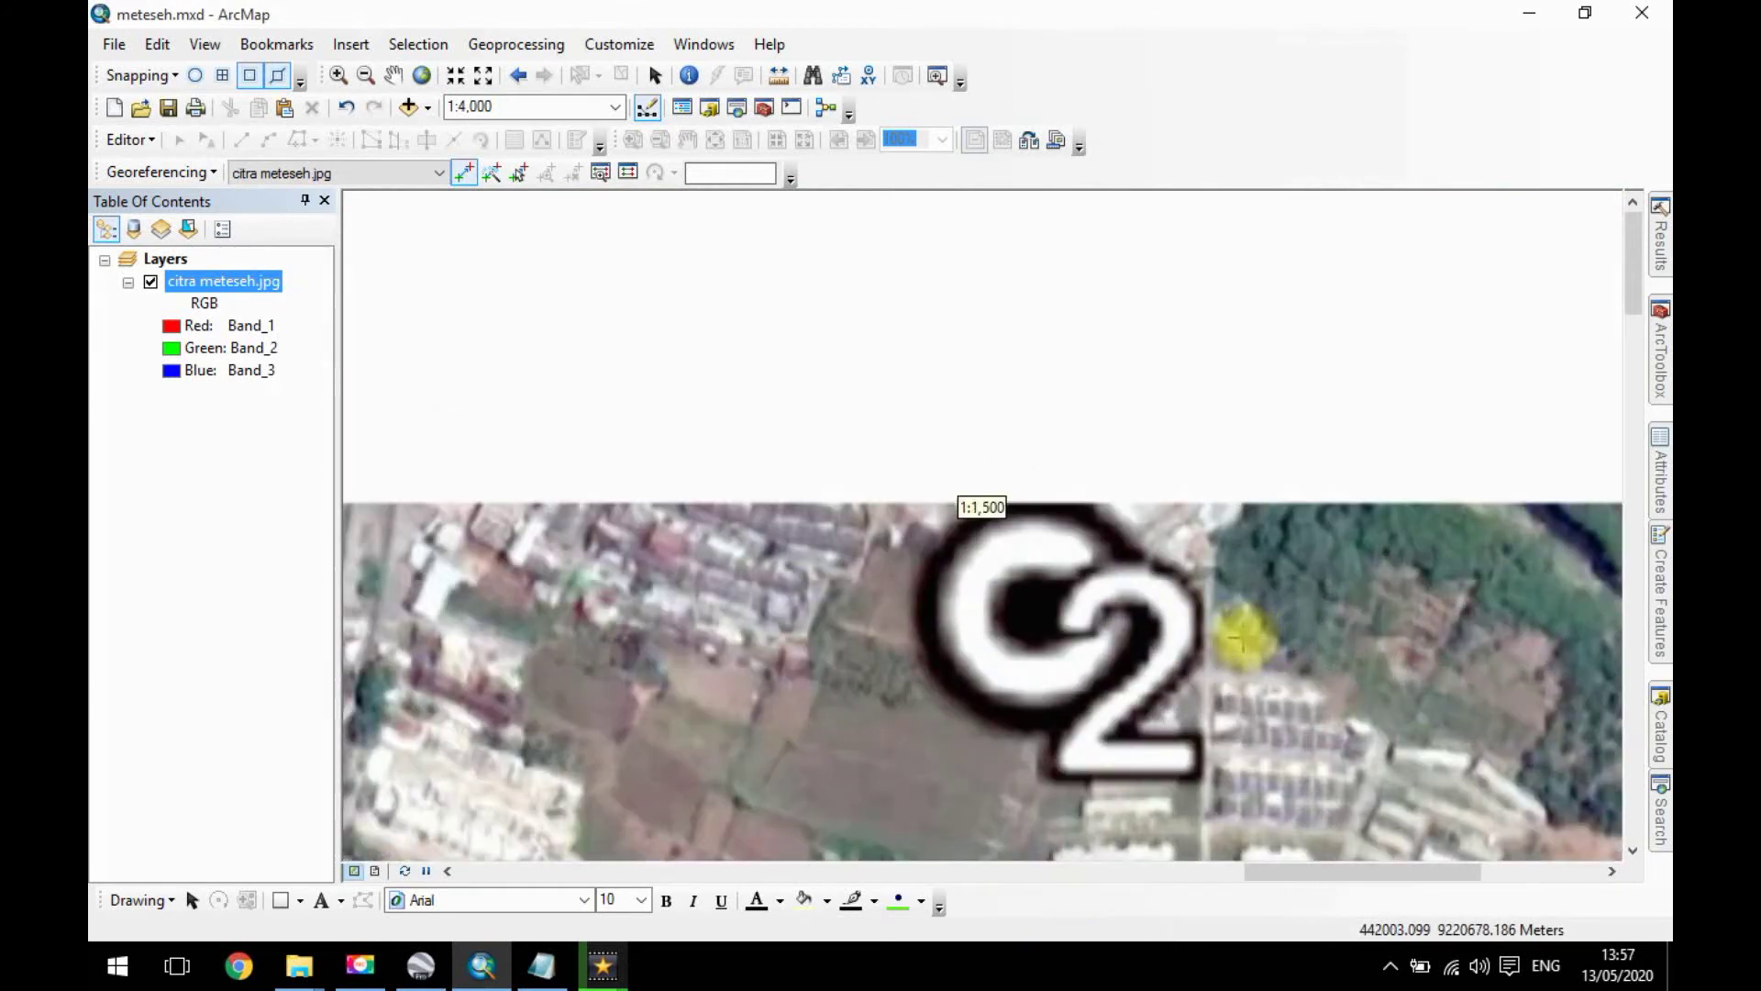
{"action": "scroll", "coordinate": [838, 617], "scroll_direction": "down", "scroll_amount": 4}
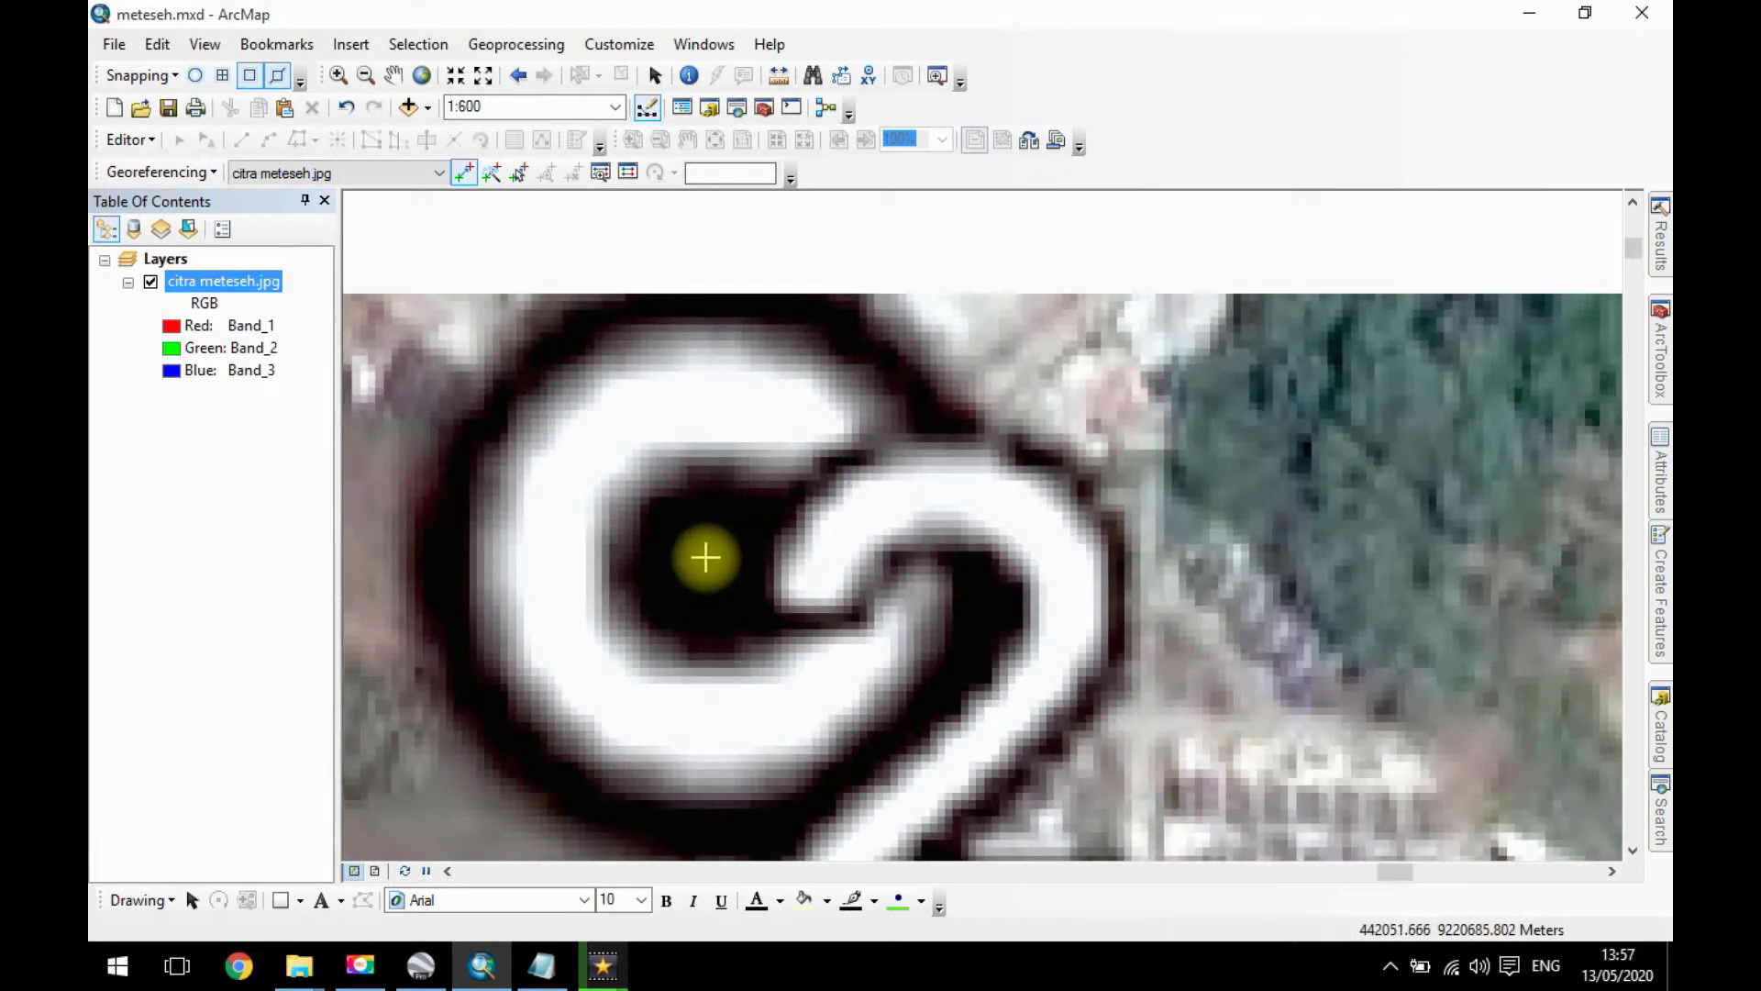
{"action": "left_click", "coordinate": [705, 557]}
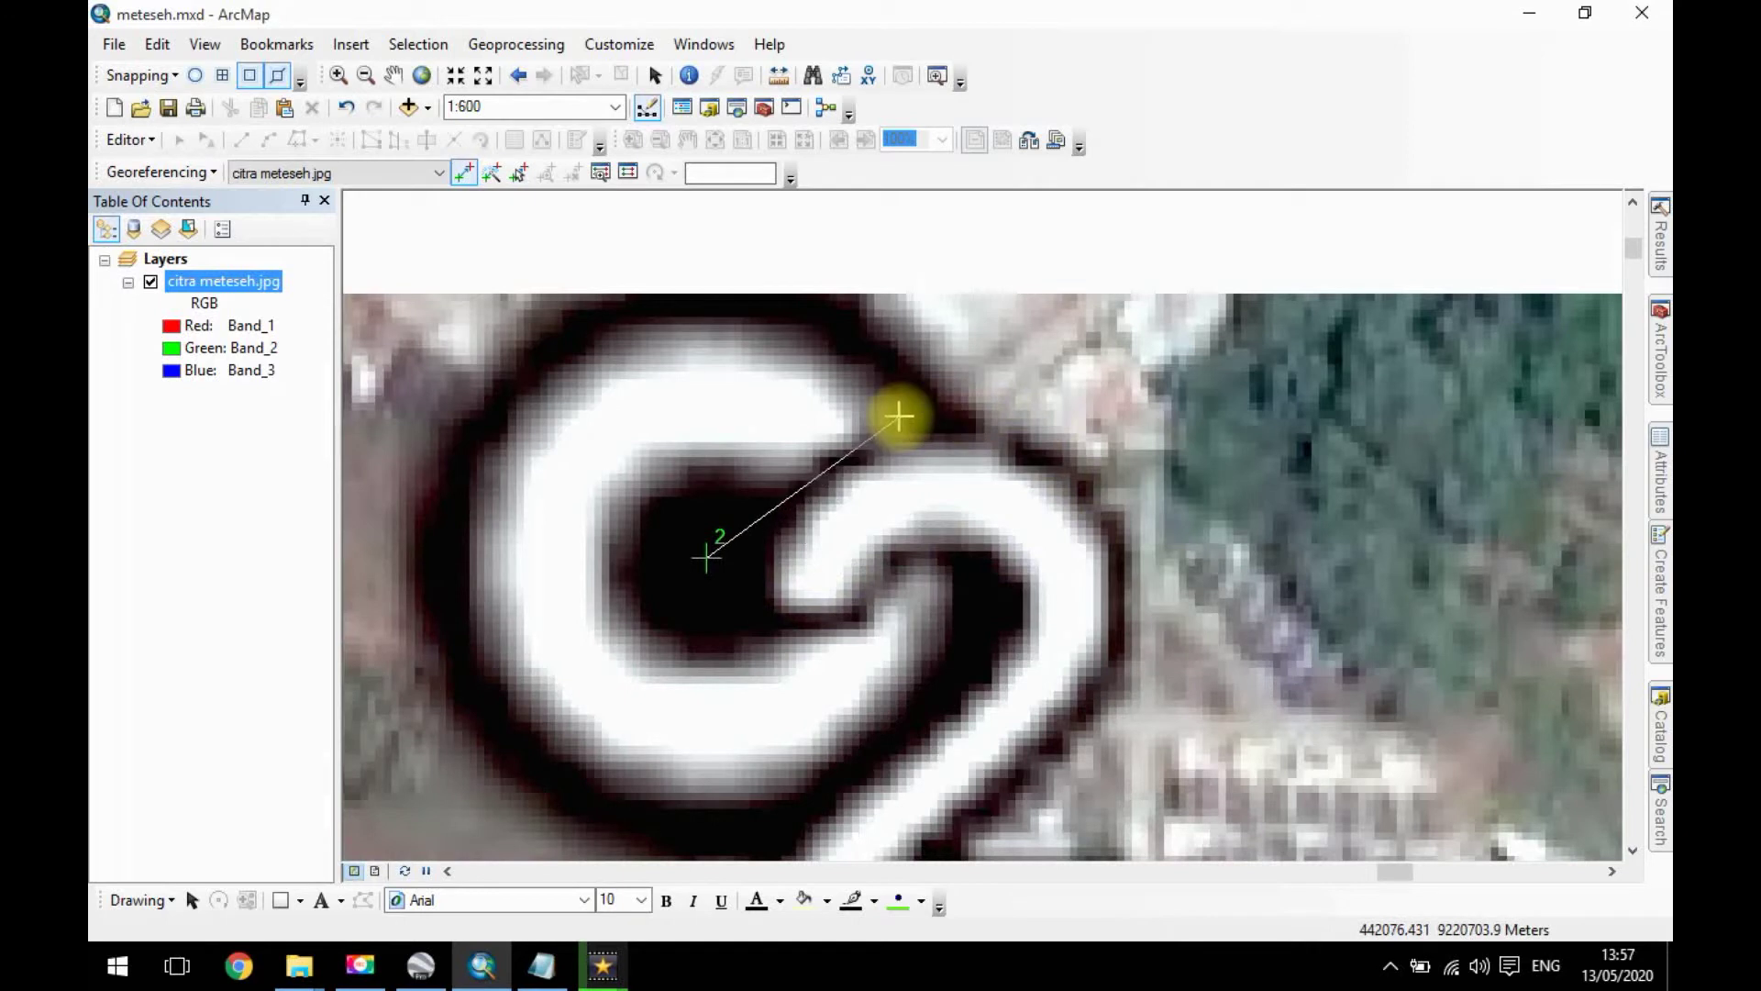
{"action": "right_click", "coordinate": [898, 422]}
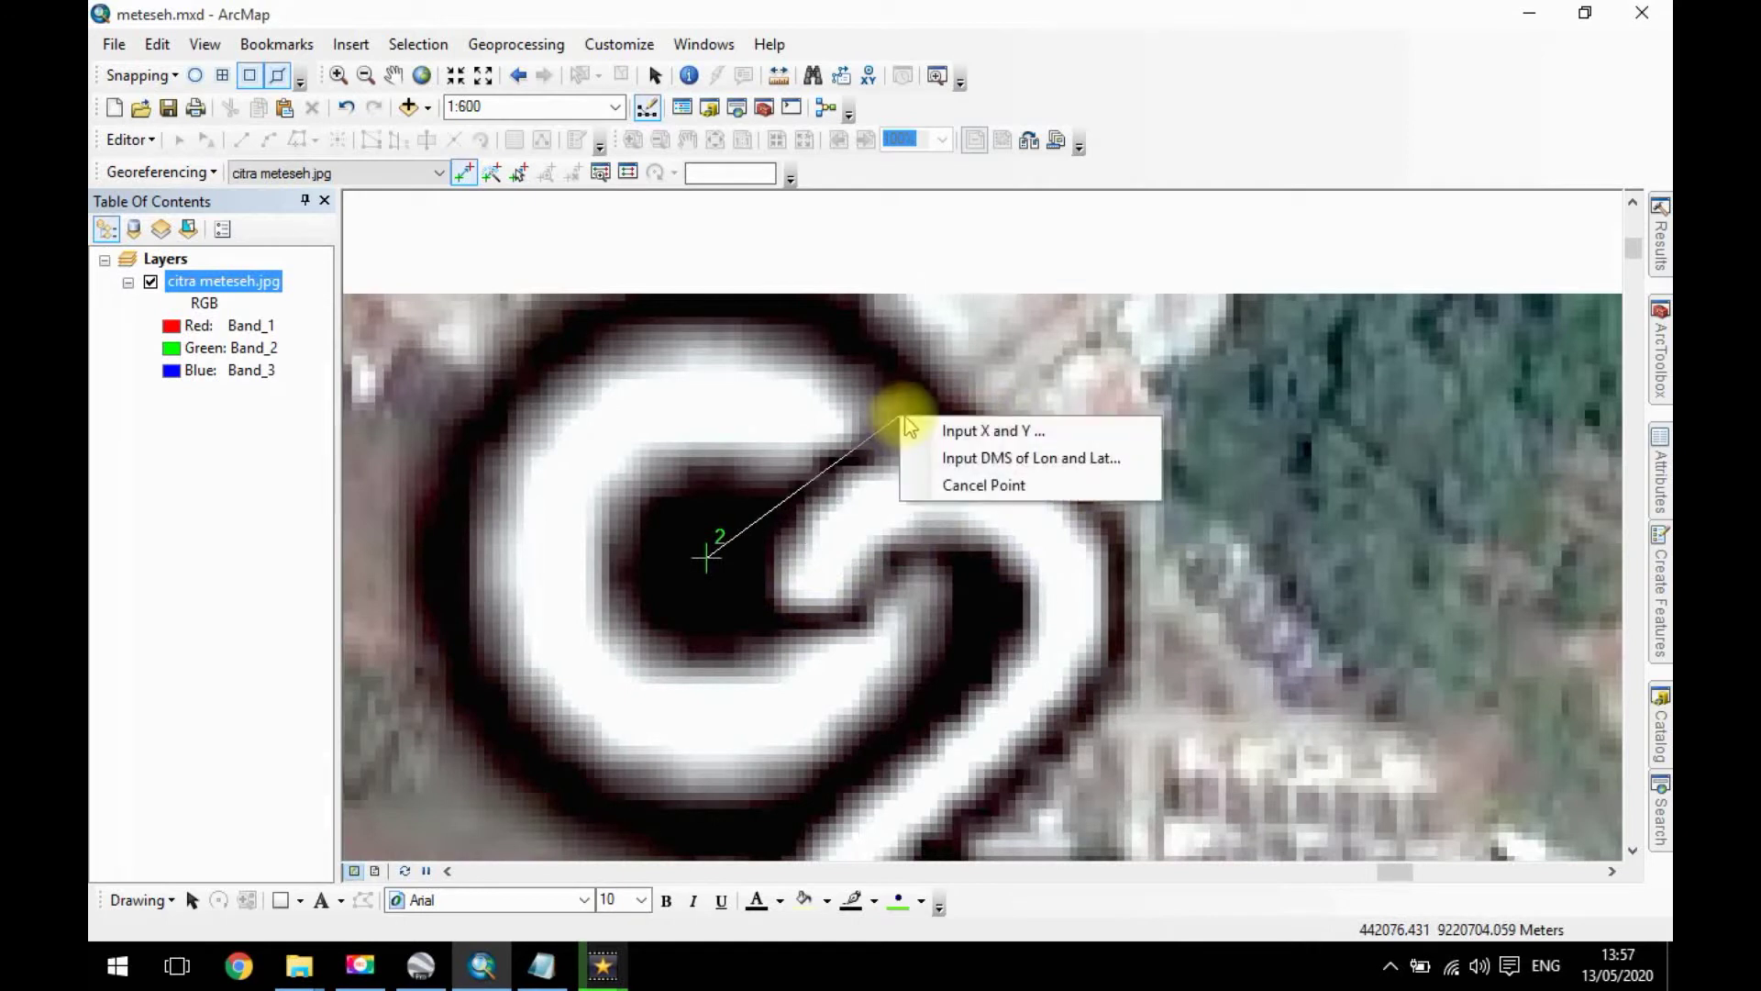
{"action": "left_click", "coordinate": [1018, 431]}
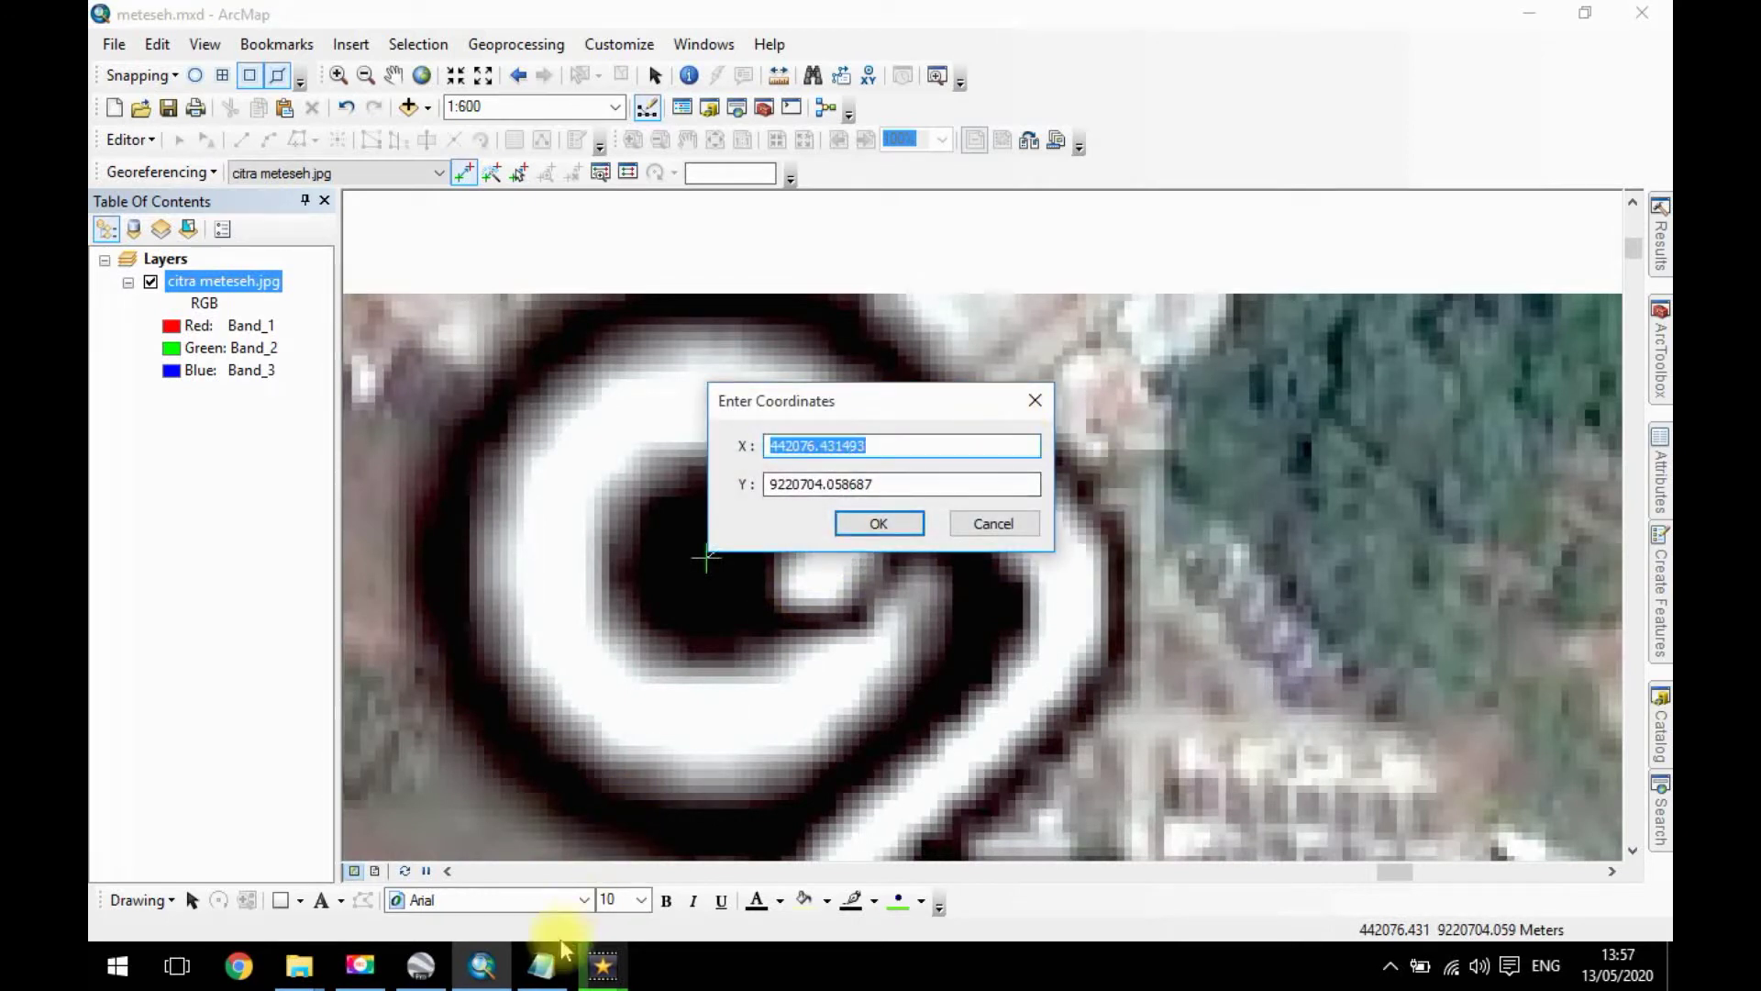
Copy point 2's easting from the Notepad list and set the control point's X coordinate to 442921.23.
{"action": "left_click", "coordinate": [541, 965]}
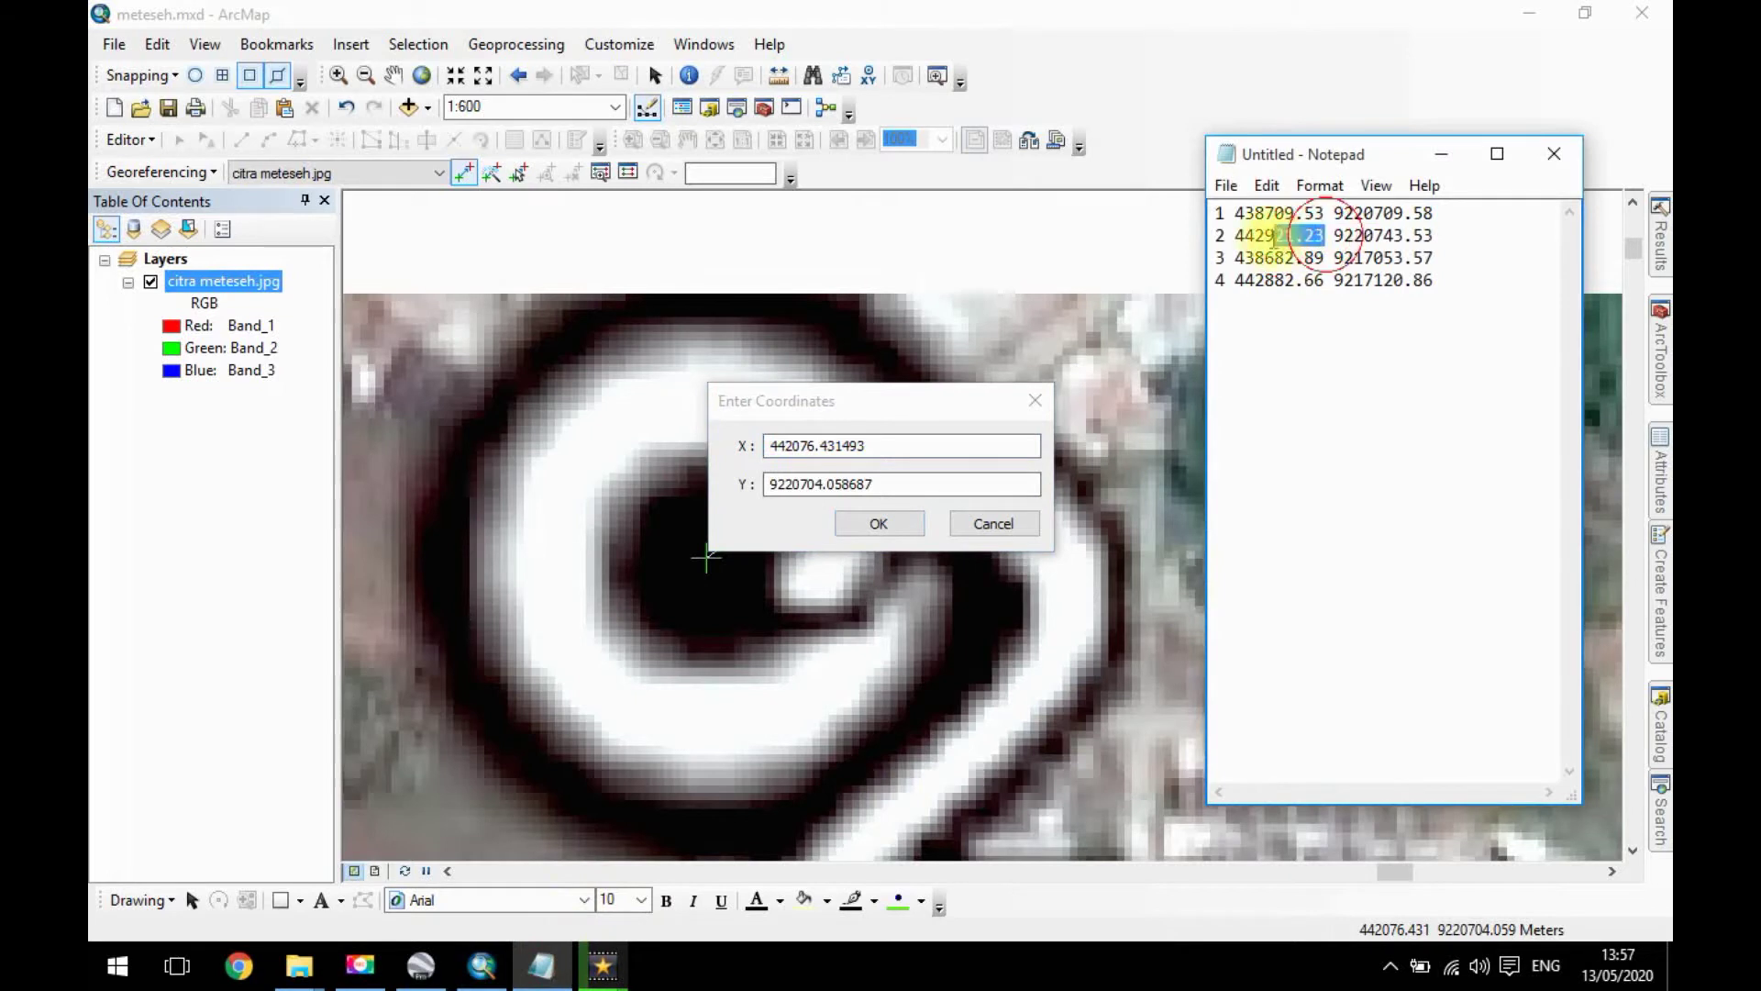
{"action": "right_click", "coordinate": [1240, 241]}
{"action": "left_click", "coordinate": [1325, 314]}
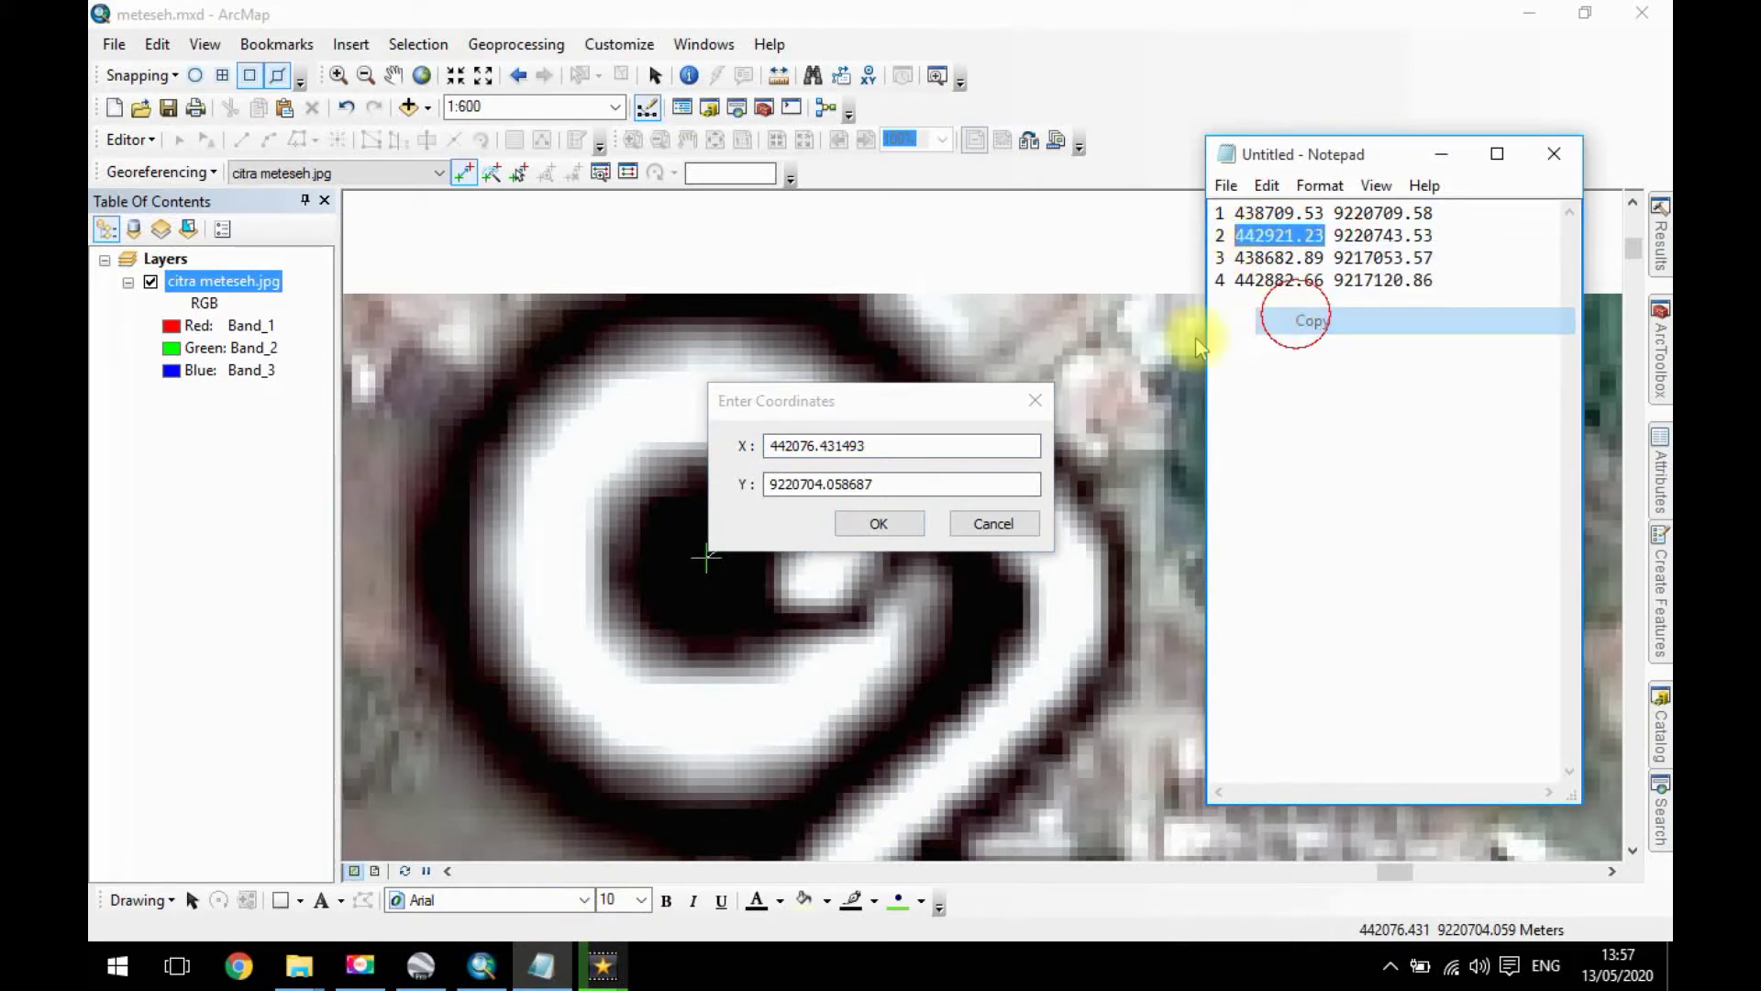
{"action": "double_click", "coordinate": [876, 447]}
{"action": "right_click", "coordinate": [876, 447]}
{"action": "left_click", "coordinate": [945, 544]}
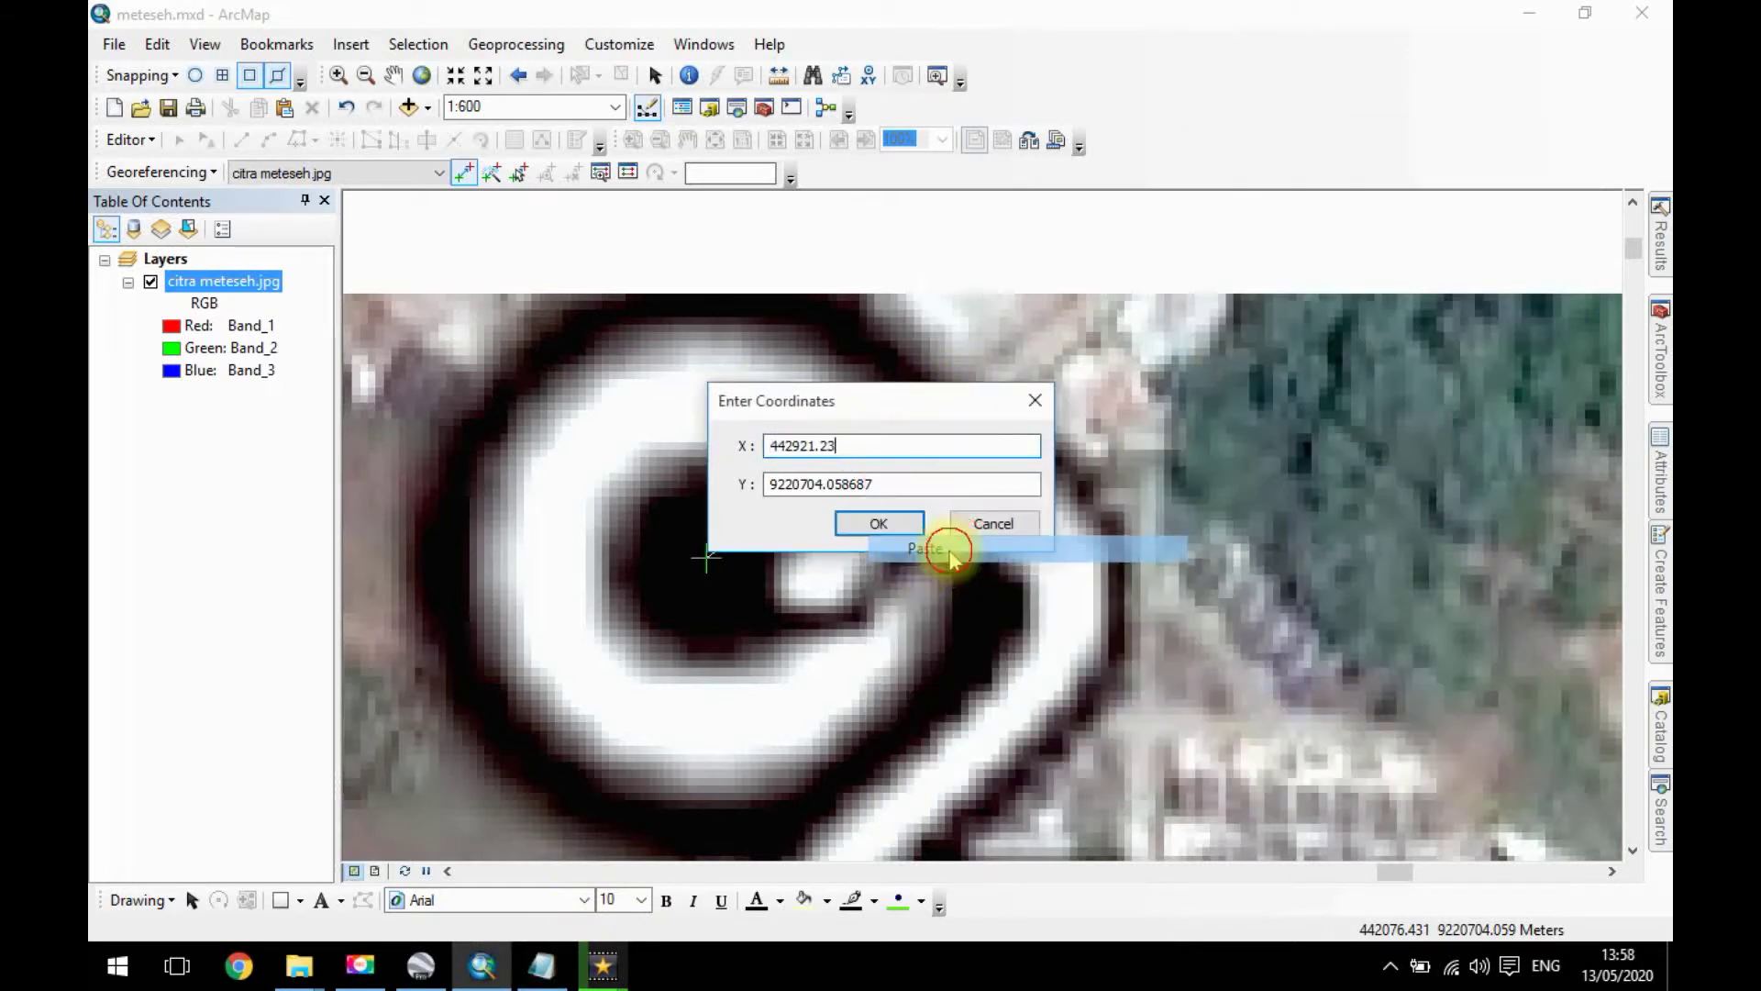
Copy point 2's northing from the Notepad list, set the control point's Y coordinate to 9220743.53 and accept the coordinates.
{"action": "left_click", "coordinate": [542, 965]}
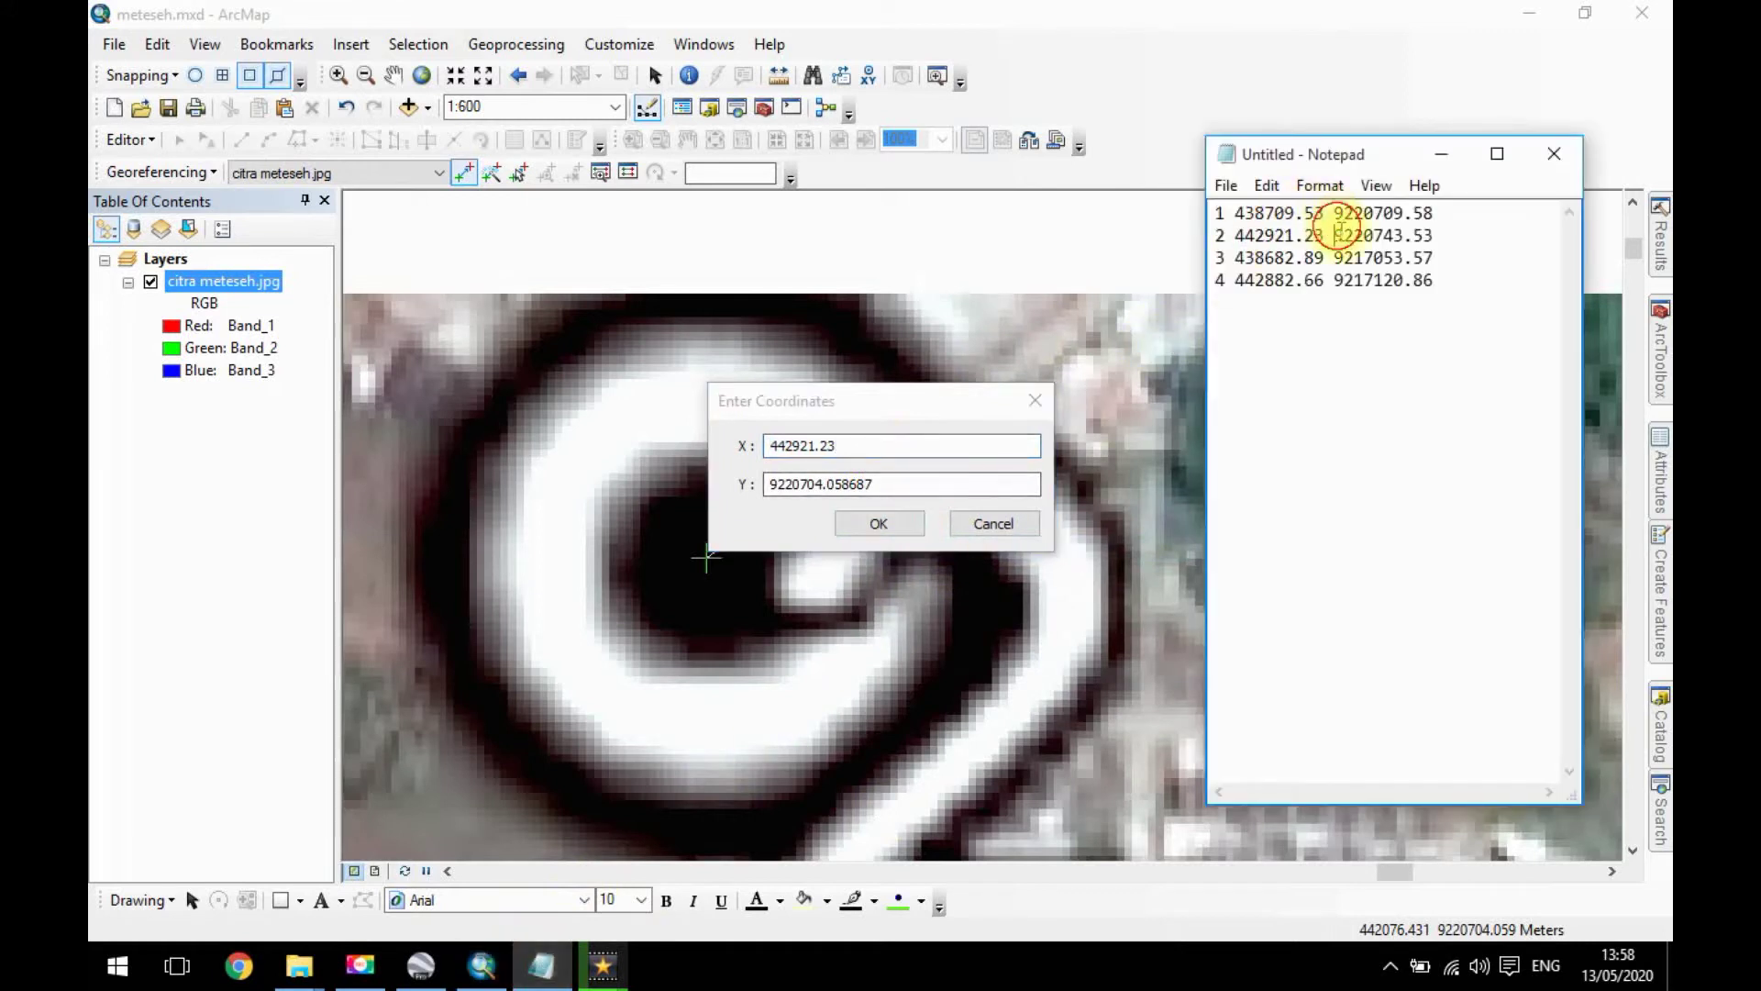
{"action": "right_click", "coordinate": [1436, 232]}
{"action": "left_click", "coordinate": [1453, 310]}
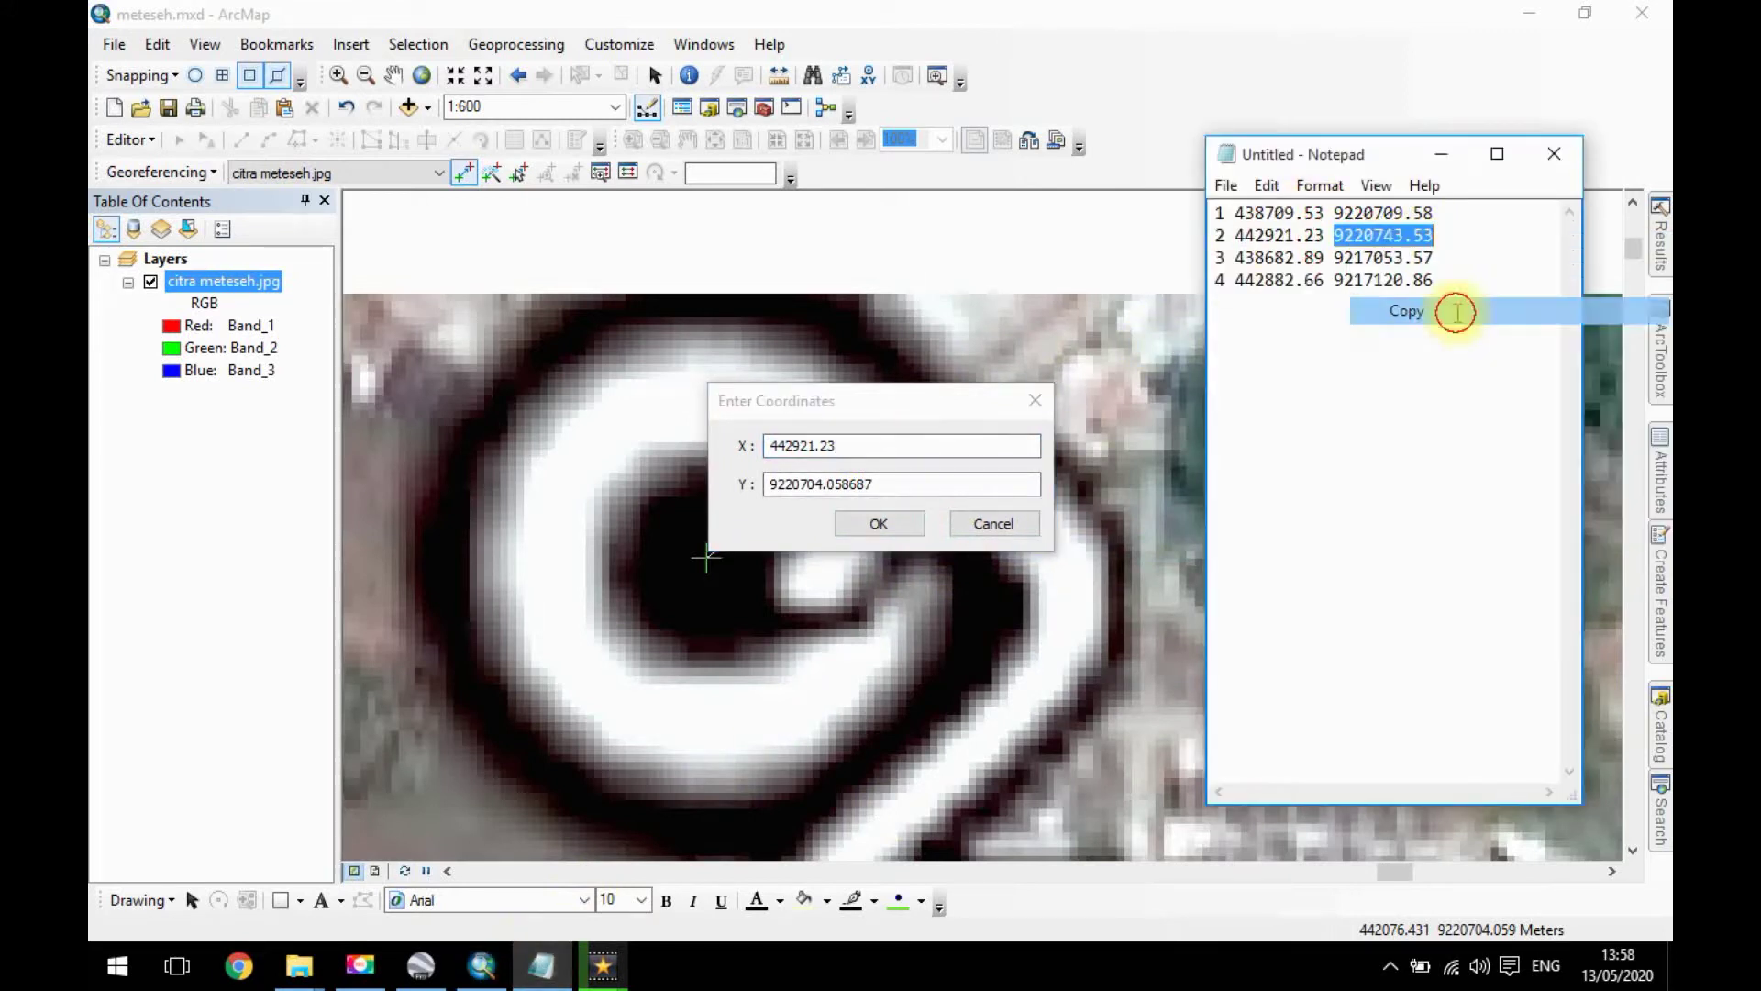
{"action": "double_click", "coordinate": [927, 480]}
{"action": "right_click", "coordinate": [927, 481]}
{"action": "left_click", "coordinate": [1000, 584]}
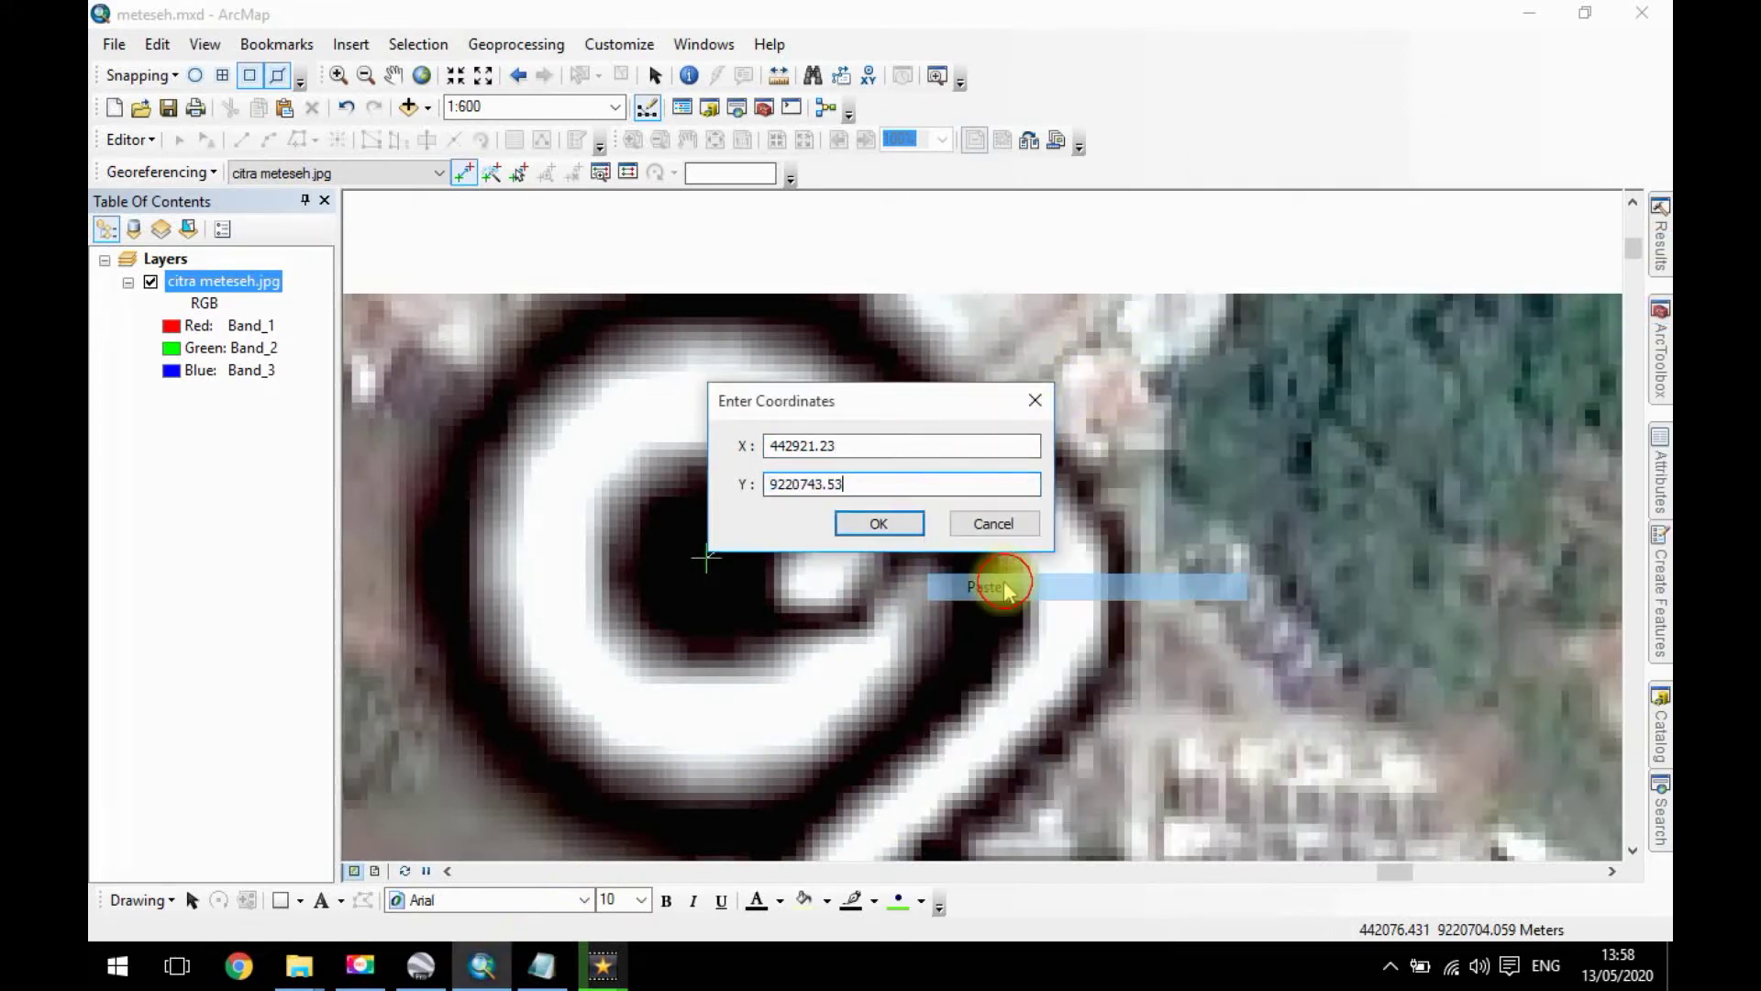
{"action": "left_click", "coordinate": [880, 521]}
Place the third georeferencing control point on the image's C3 marker and open its X and Y coordinate entry.
{"action": "right_click", "coordinate": [244, 279]}
{"action": "left_click", "coordinate": [364, 402]}
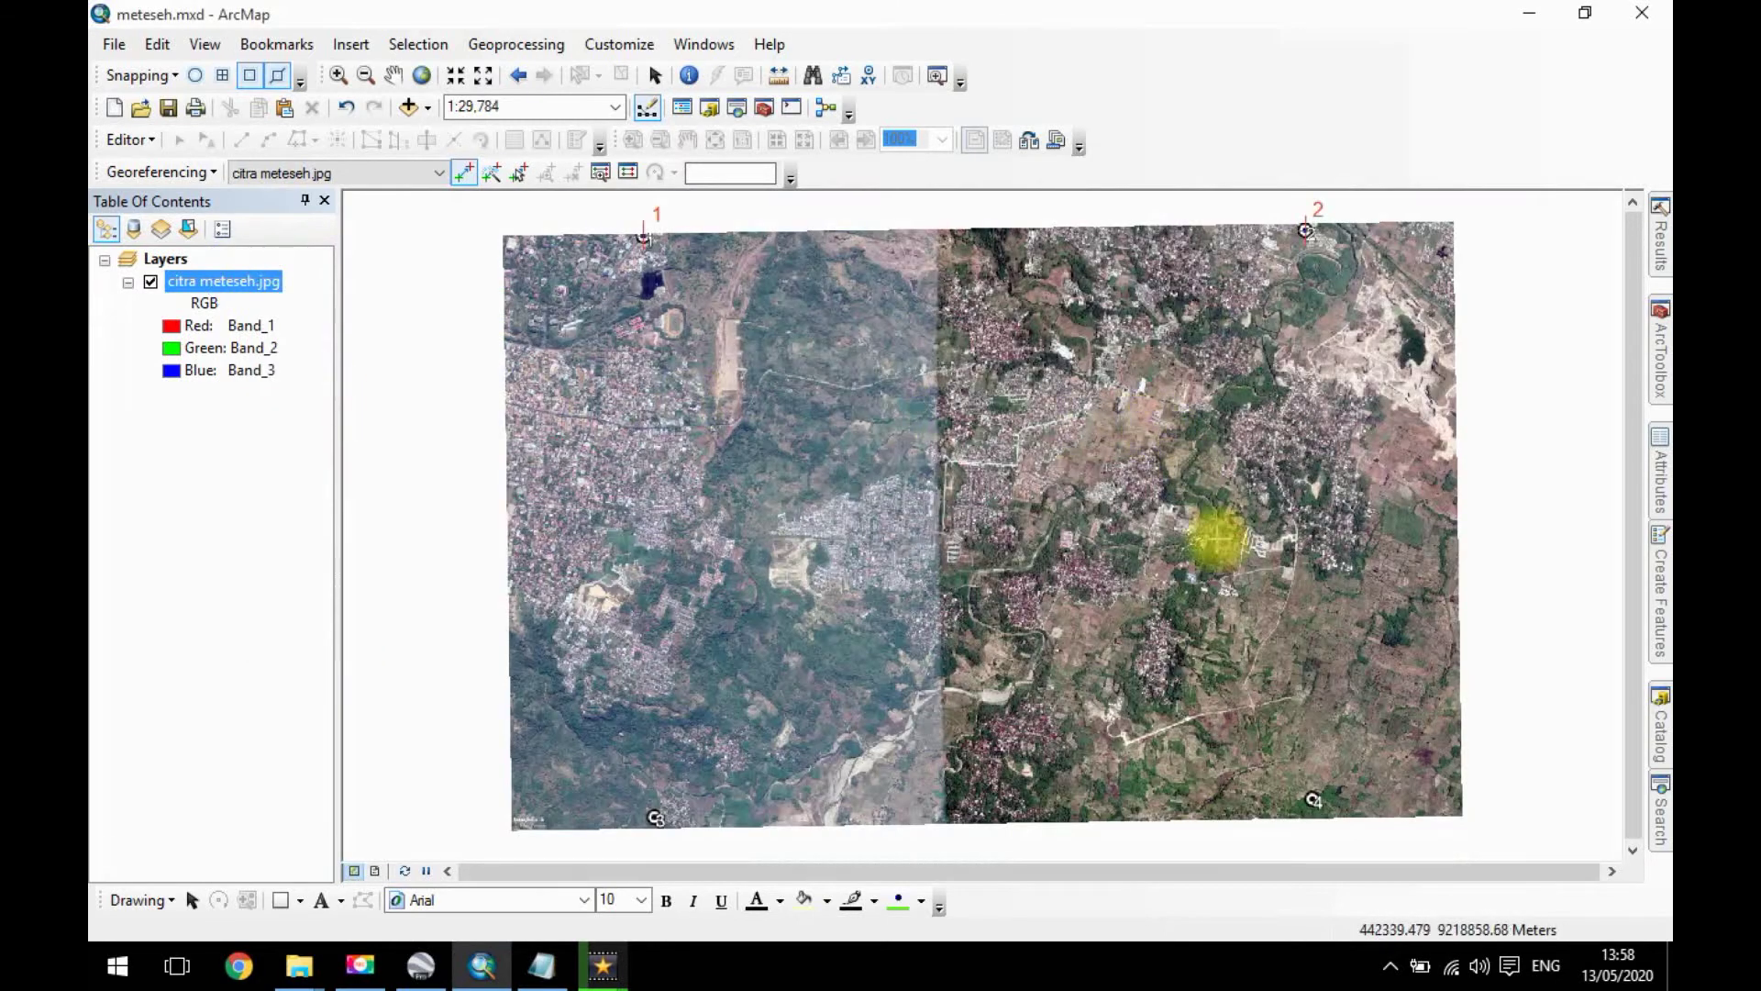
{"action": "scroll", "coordinate": [1174, 633], "scroll_direction": "up", "scroll_amount": 2}
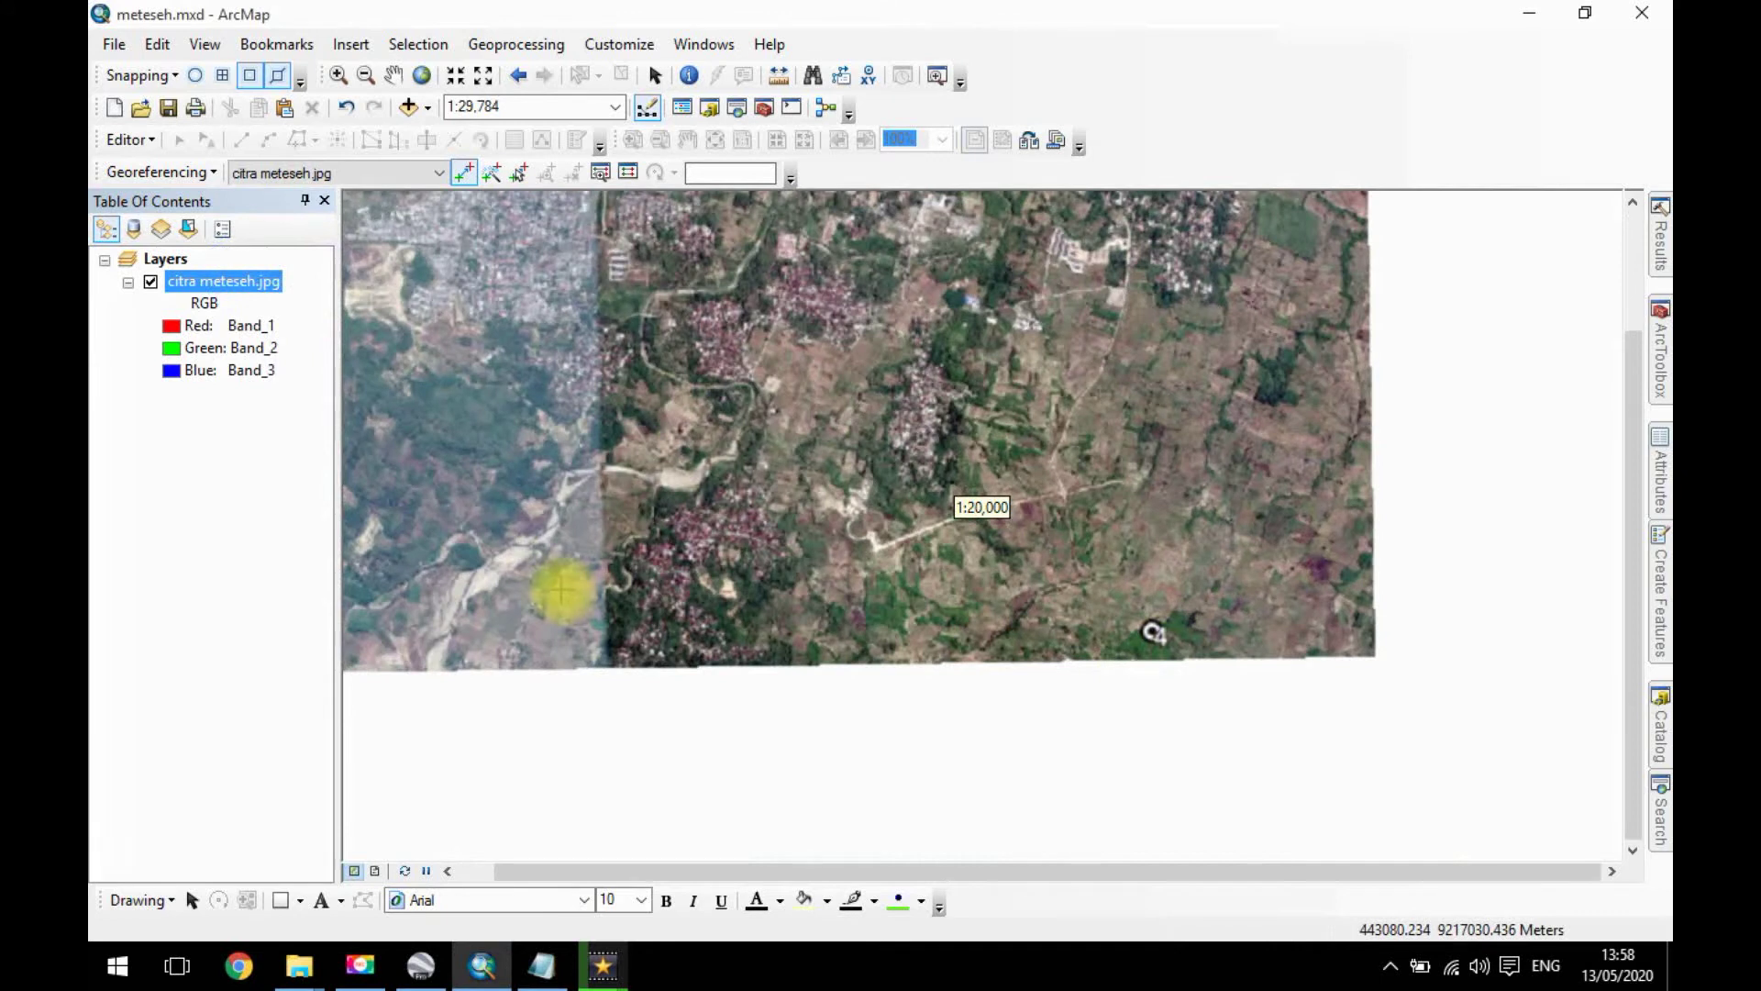
{"action": "left_click_drag", "start_coordinate": [846, 576], "coordinate": [1070, 511]}
{"action": "scroll", "coordinate": [1070, 511], "scroll_direction": "down", "scroll_amount": 1}
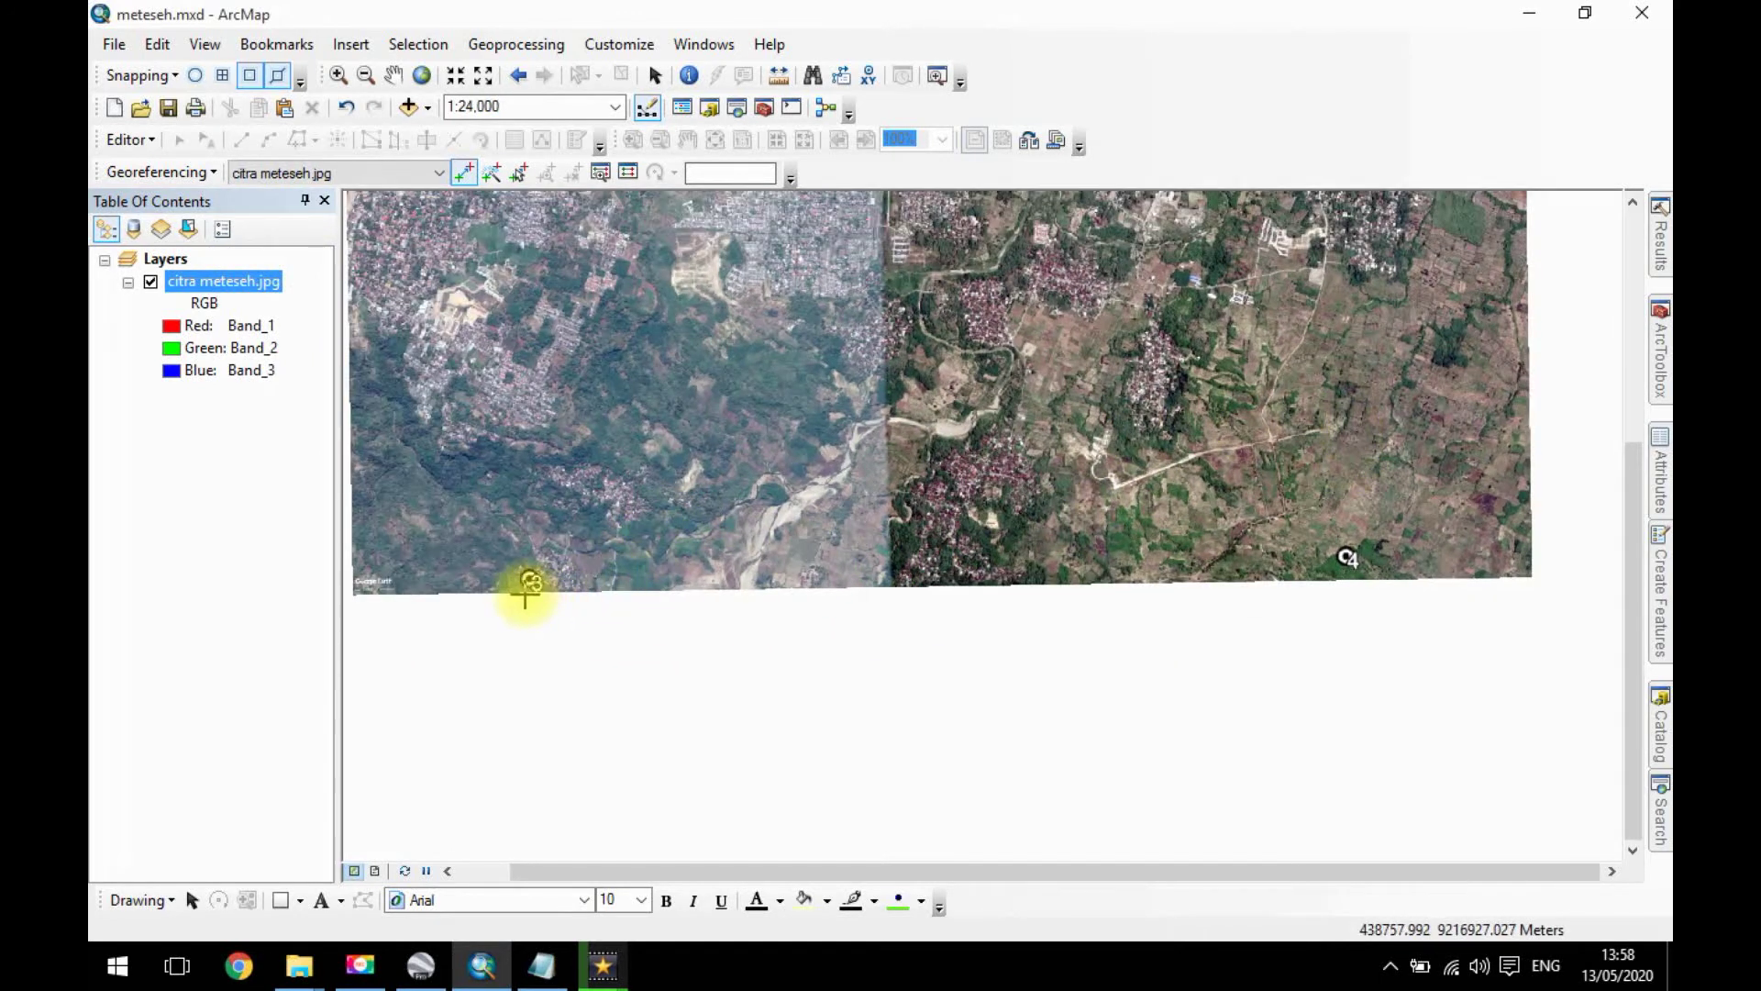
{"action": "scroll", "coordinate": [528, 580], "scroll_direction": "up", "scroll_amount": 15}
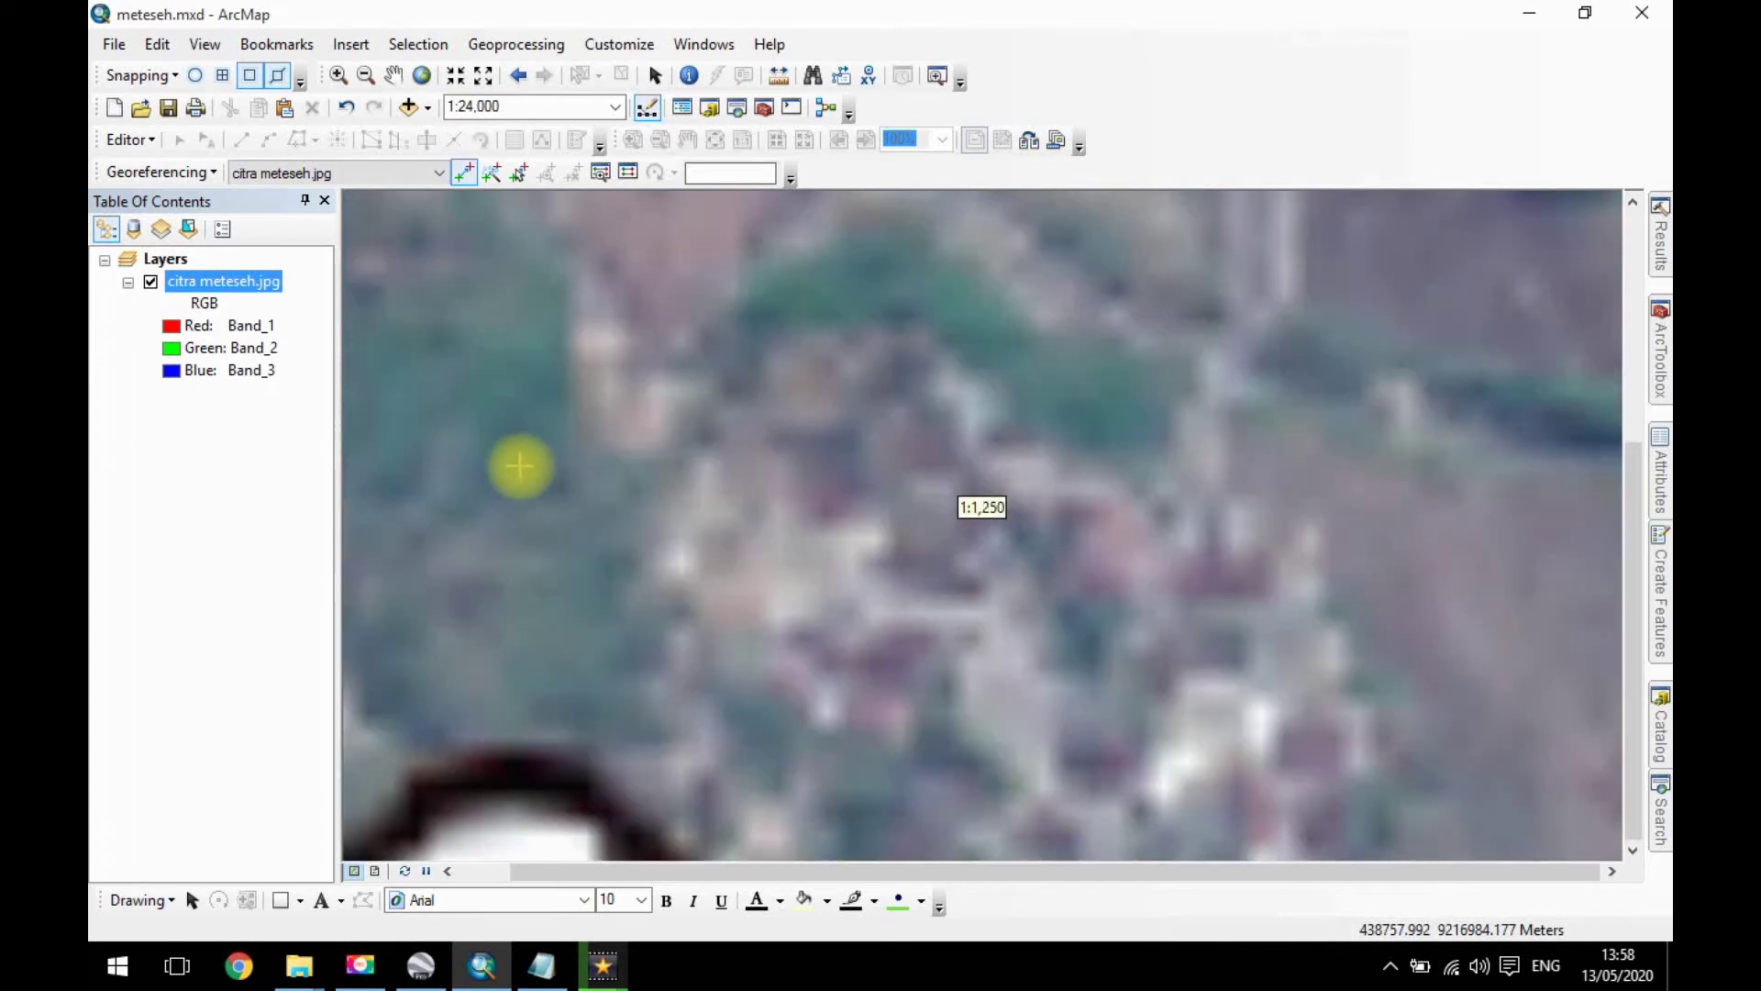
{"action": "key", "text": "Escape"}
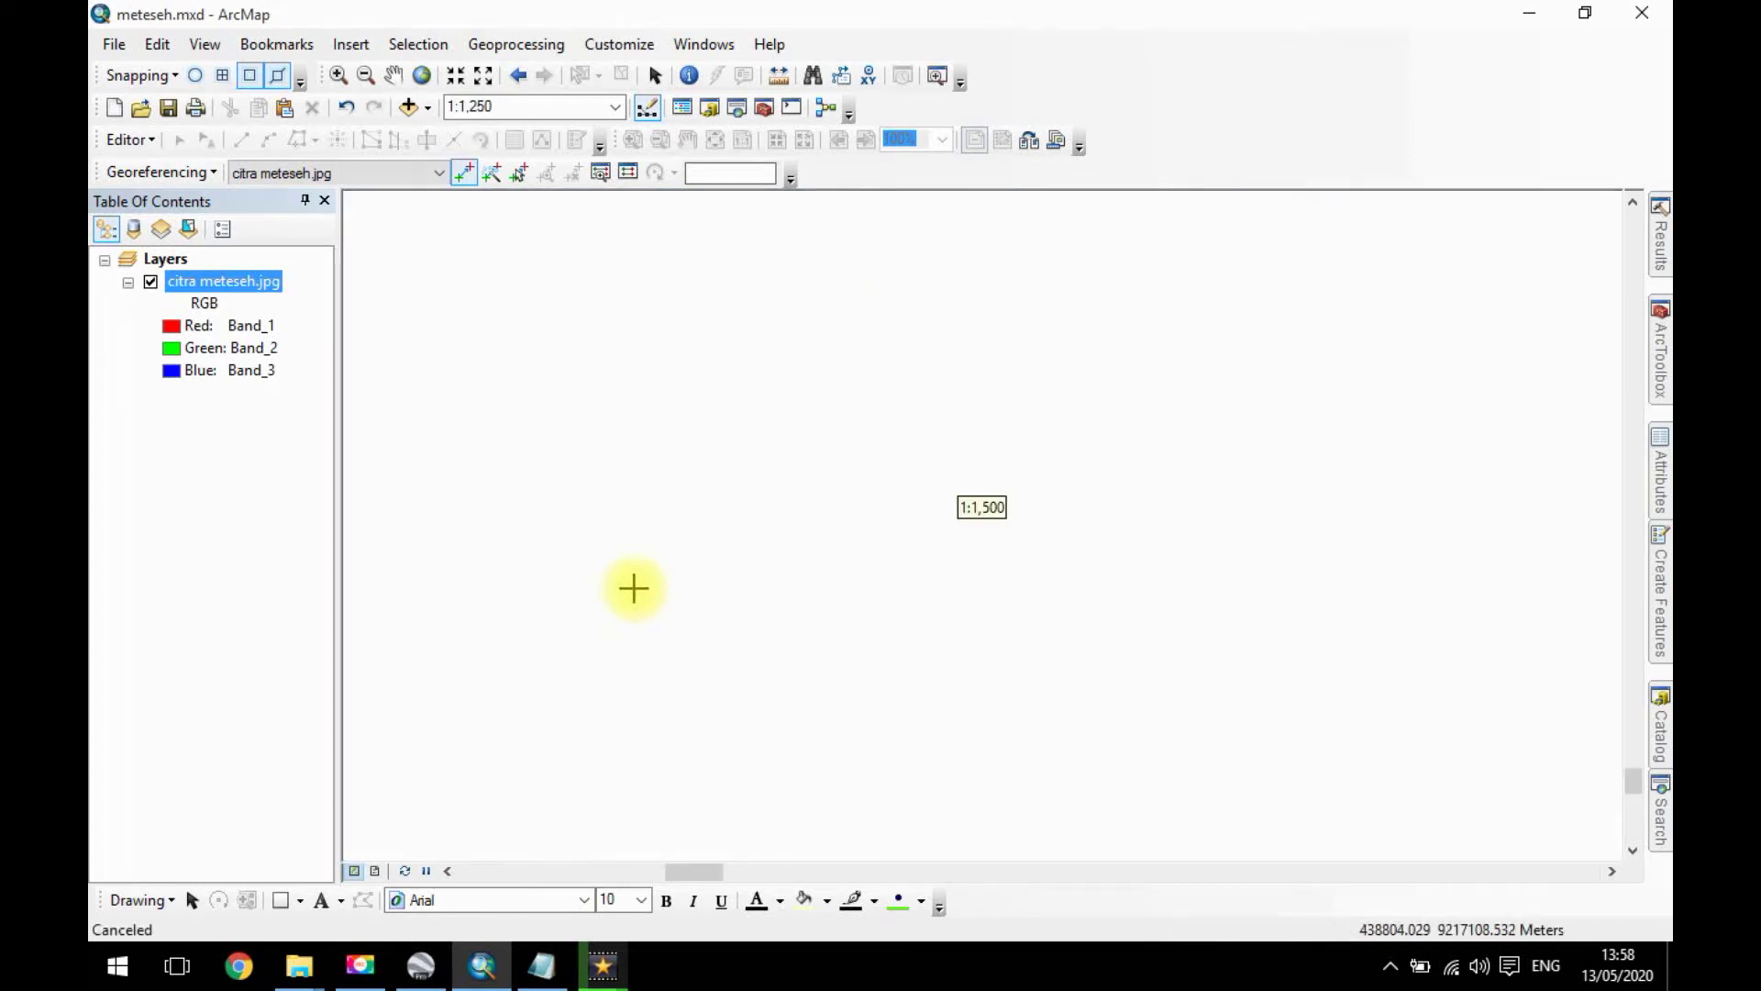
{"action": "right_click", "coordinate": [256, 283]}
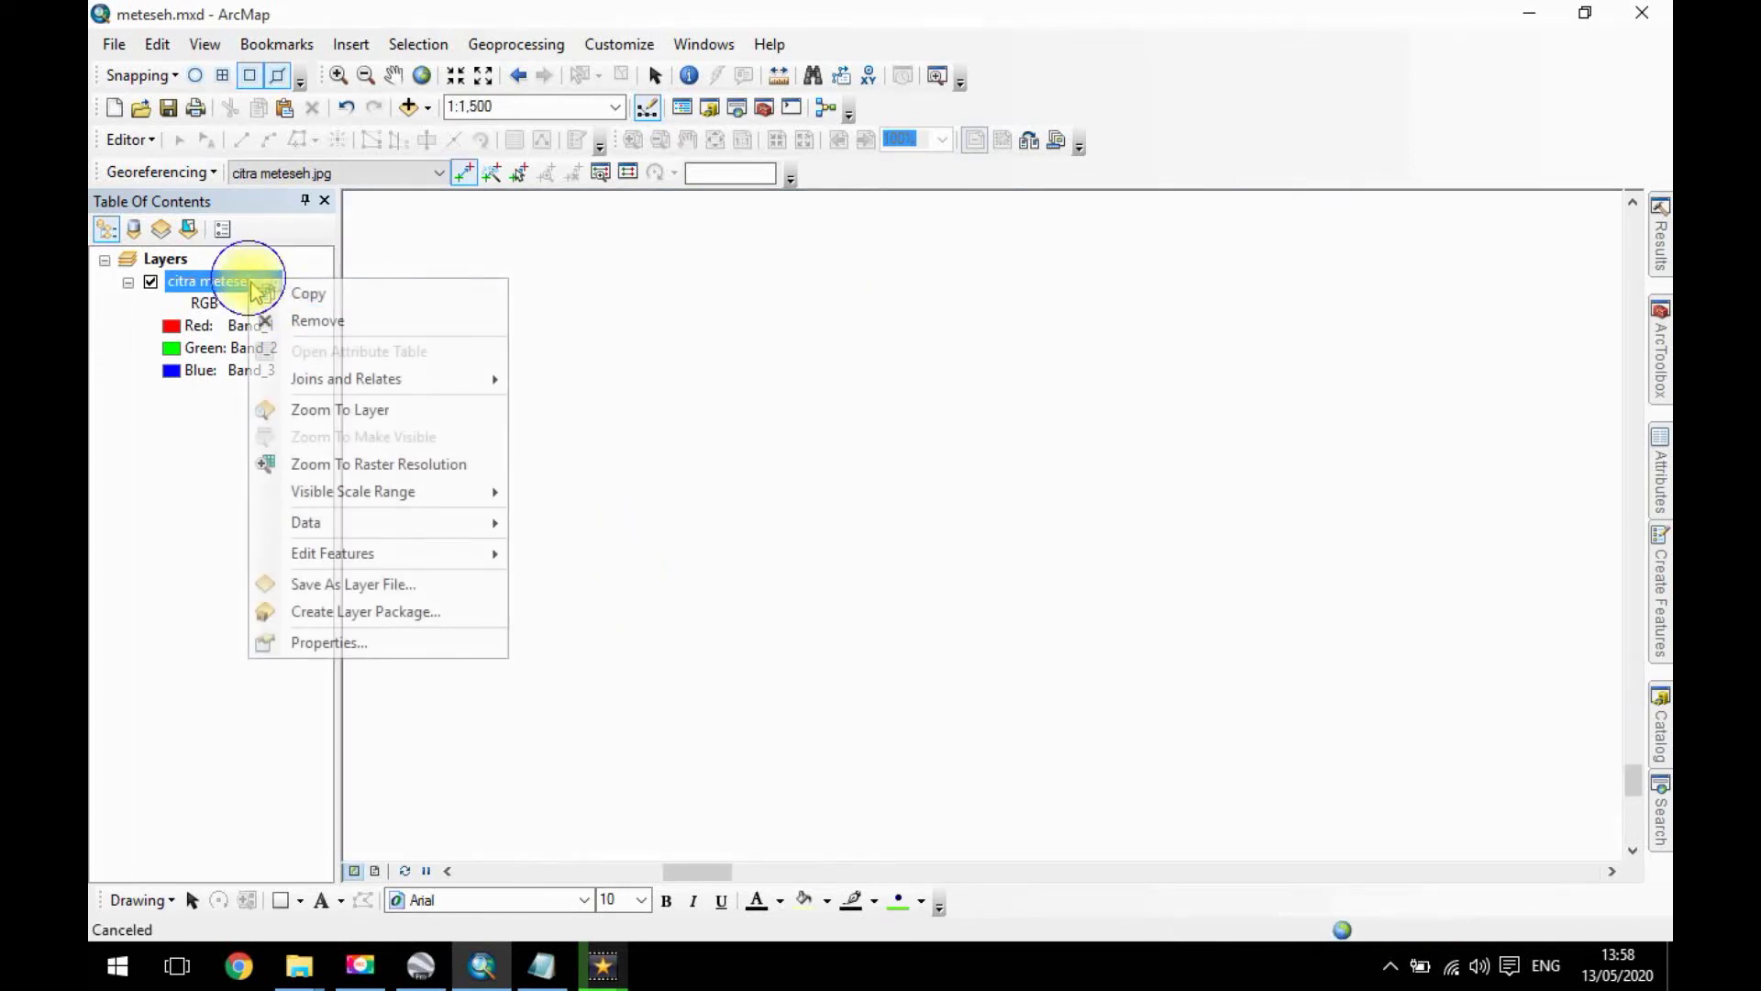
{"action": "left_click", "coordinate": [334, 405]}
{"action": "scroll", "coordinate": [649, 805], "scroll_direction": "down", "scroll_amount": 5}
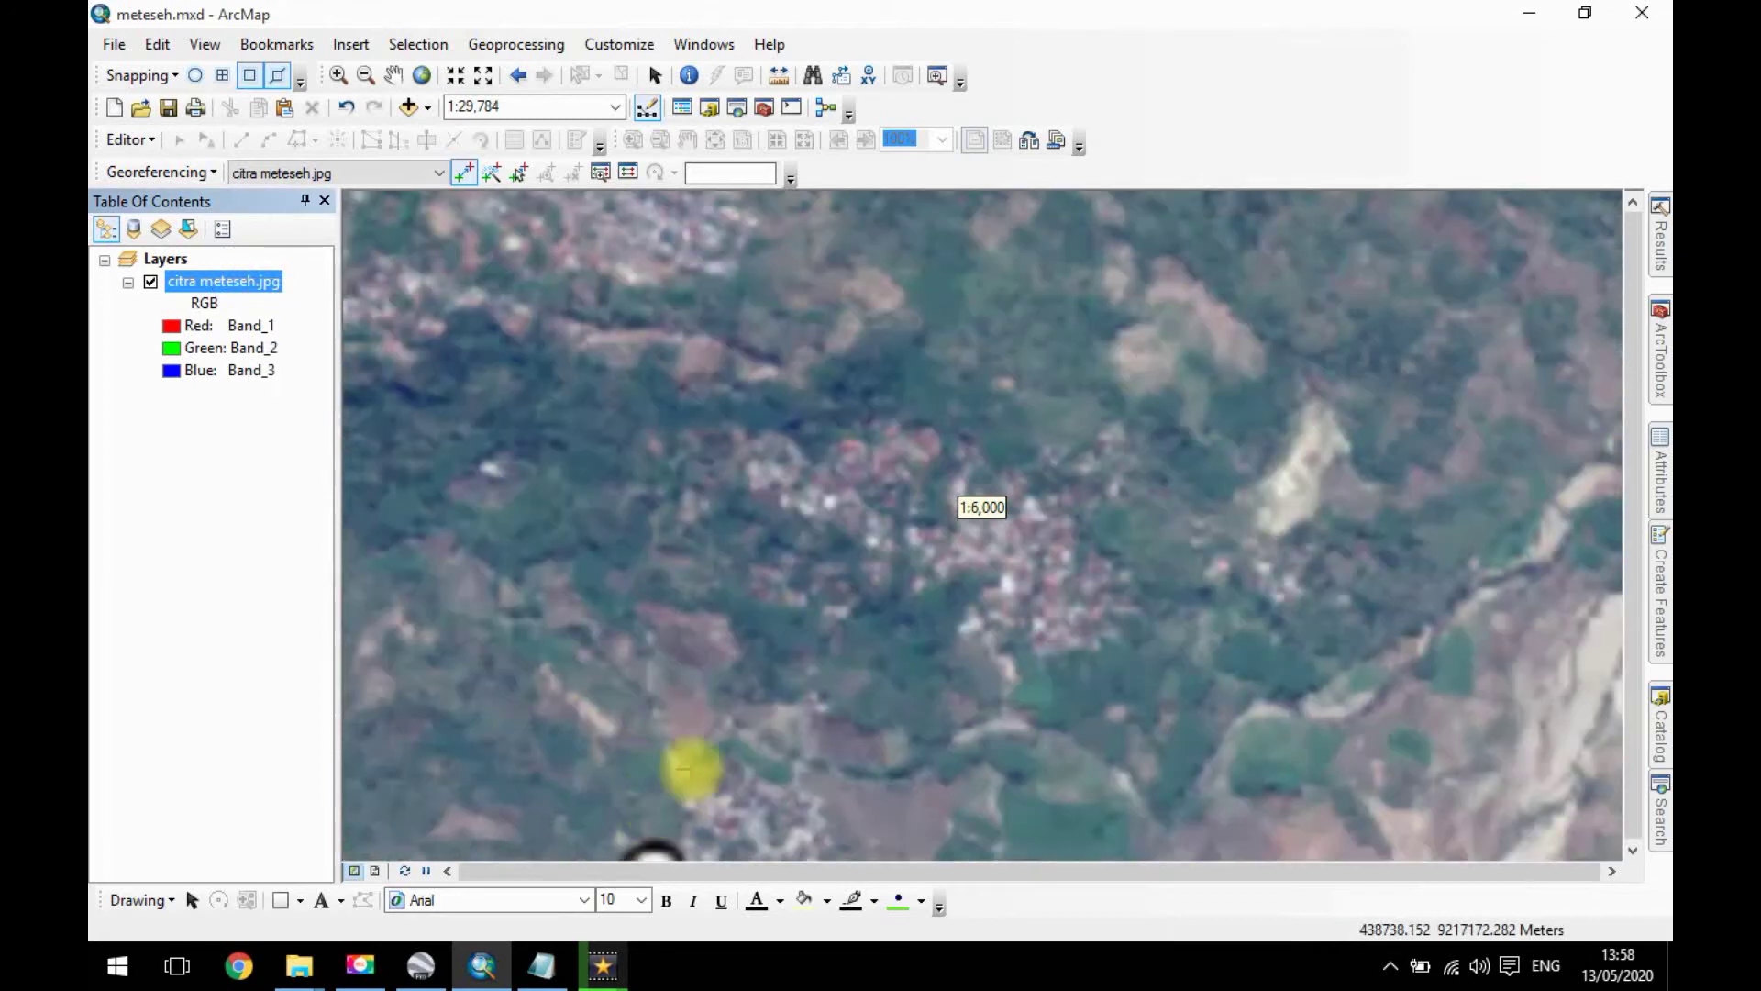
{"action": "left_click_drag", "start_coordinate": [755, 666], "coordinate": [757, 428]}
{"action": "scroll", "coordinate": [724, 589], "scroll_direction": "down", "scroll_amount": 3}
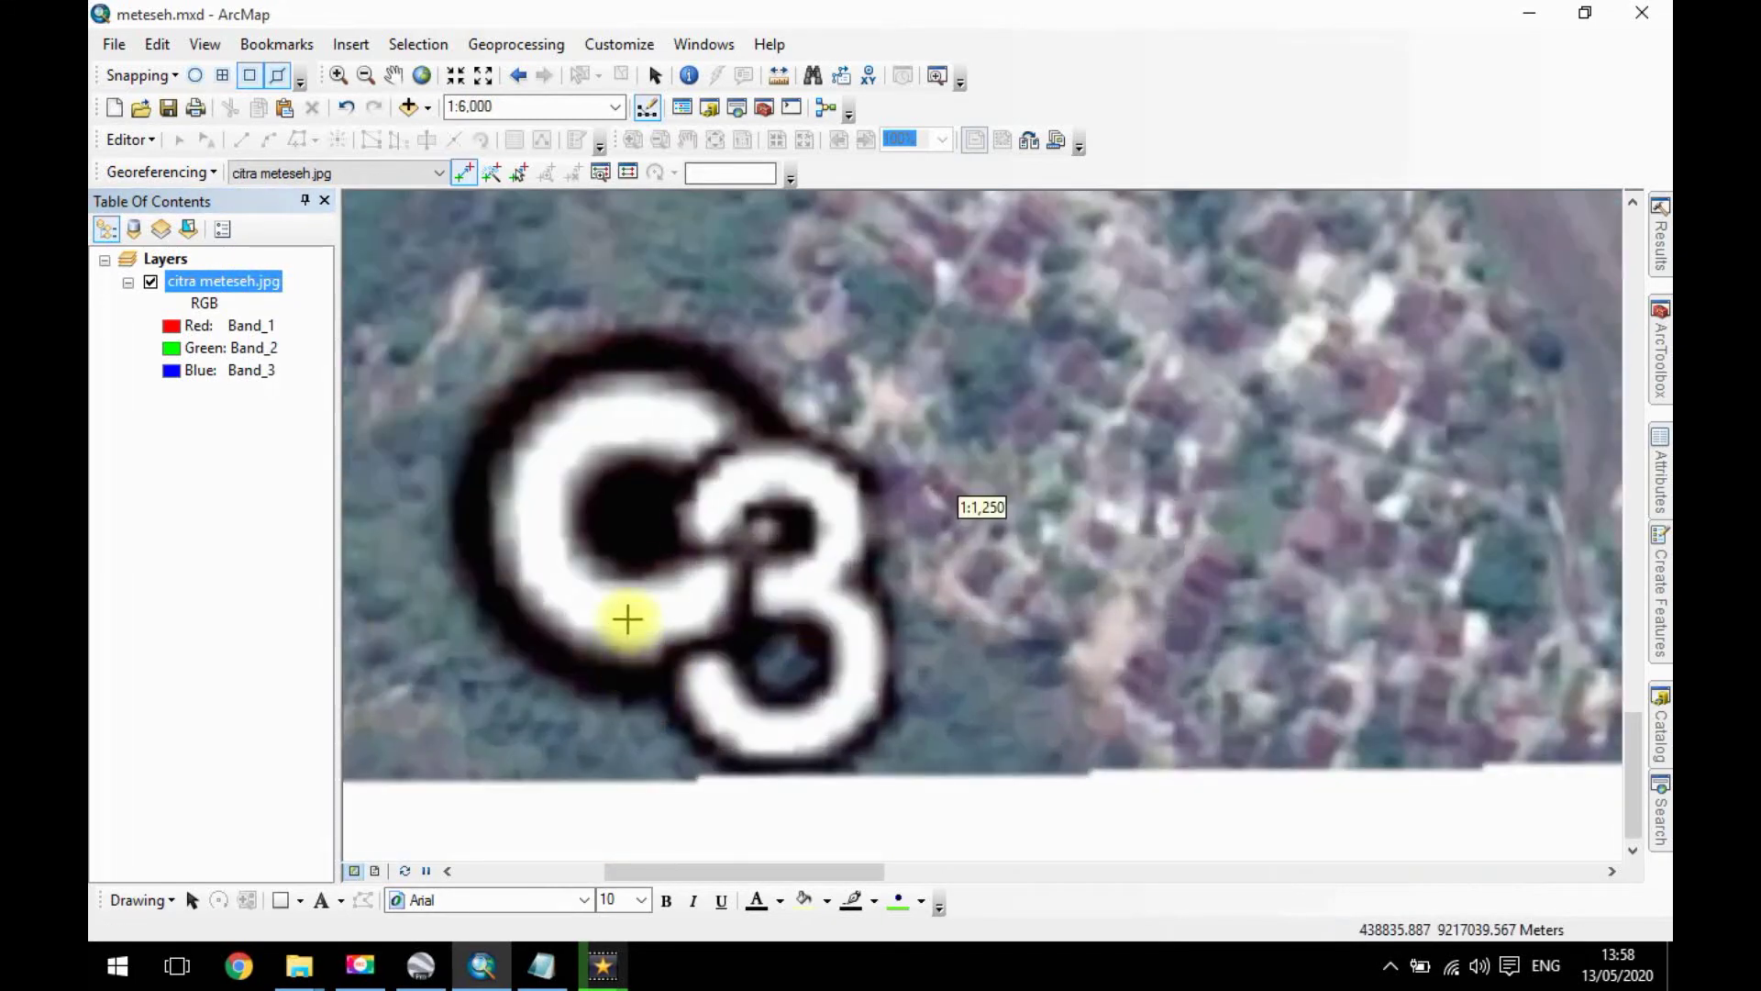
{"action": "scroll", "coordinate": [633, 547], "scroll_direction": "down", "scroll_amount": 2}
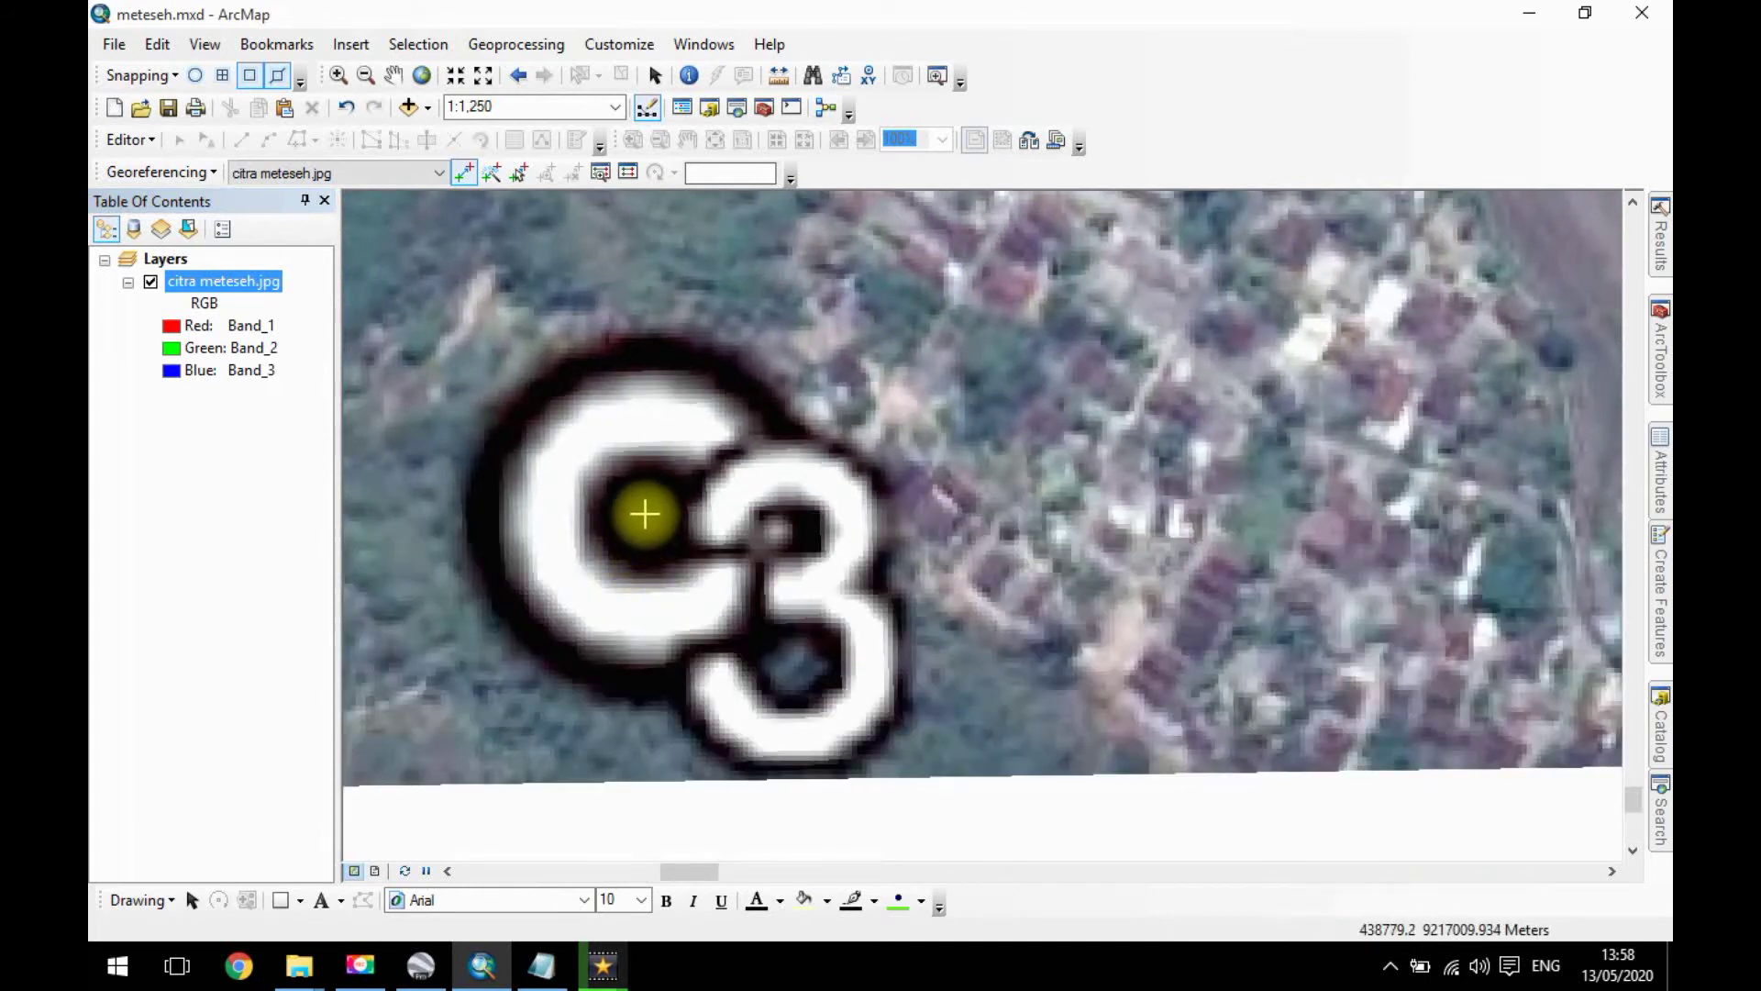
{"action": "left_click", "coordinate": [645, 514]}
{"action": "right_click", "coordinate": [821, 325]}
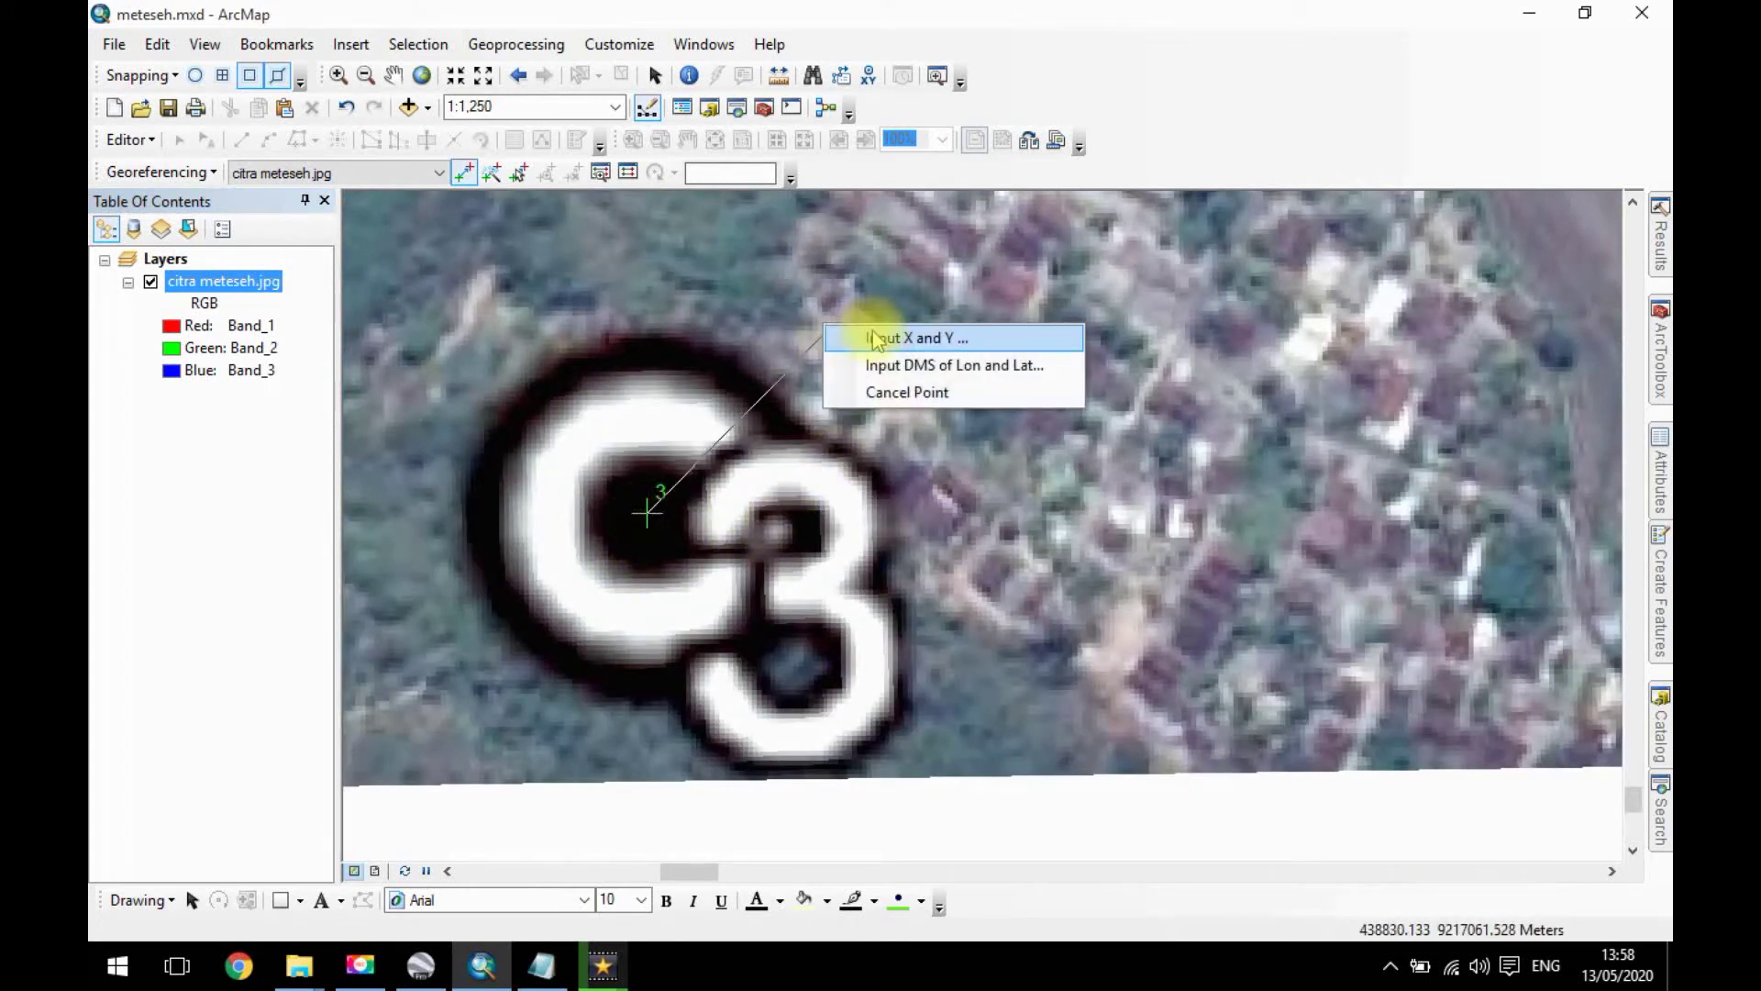
{"action": "left_click", "coordinate": [873, 340]}
Copy point 3's easting from the Notepad list and set the control point's X coordinate to 438682.89.
{"action": "left_click", "coordinate": [541, 965]}
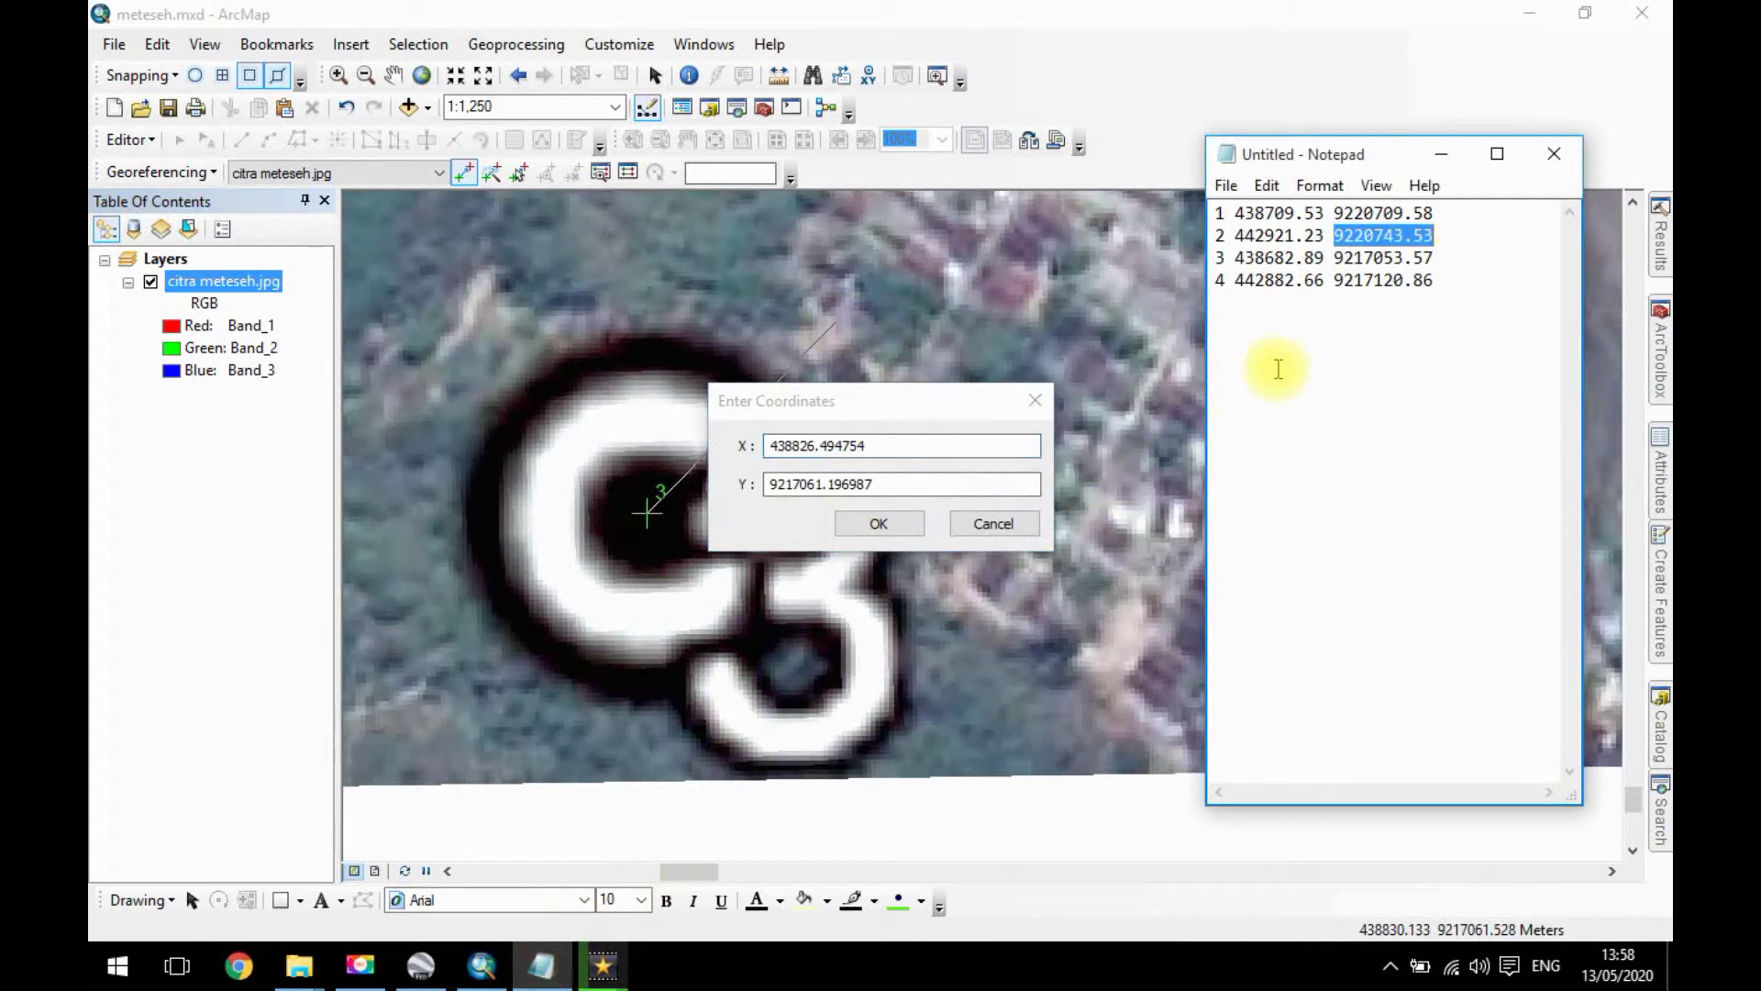
{"action": "right_click", "coordinate": [1383, 263]}
{"action": "left_click", "coordinate": [1420, 342]}
{"action": "left_click", "coordinate": [935, 443]}
{"action": "double_click", "coordinate": [936, 443]}
{"action": "right_click", "coordinate": [880, 445]}
{"action": "left_click", "coordinate": [945, 546]}
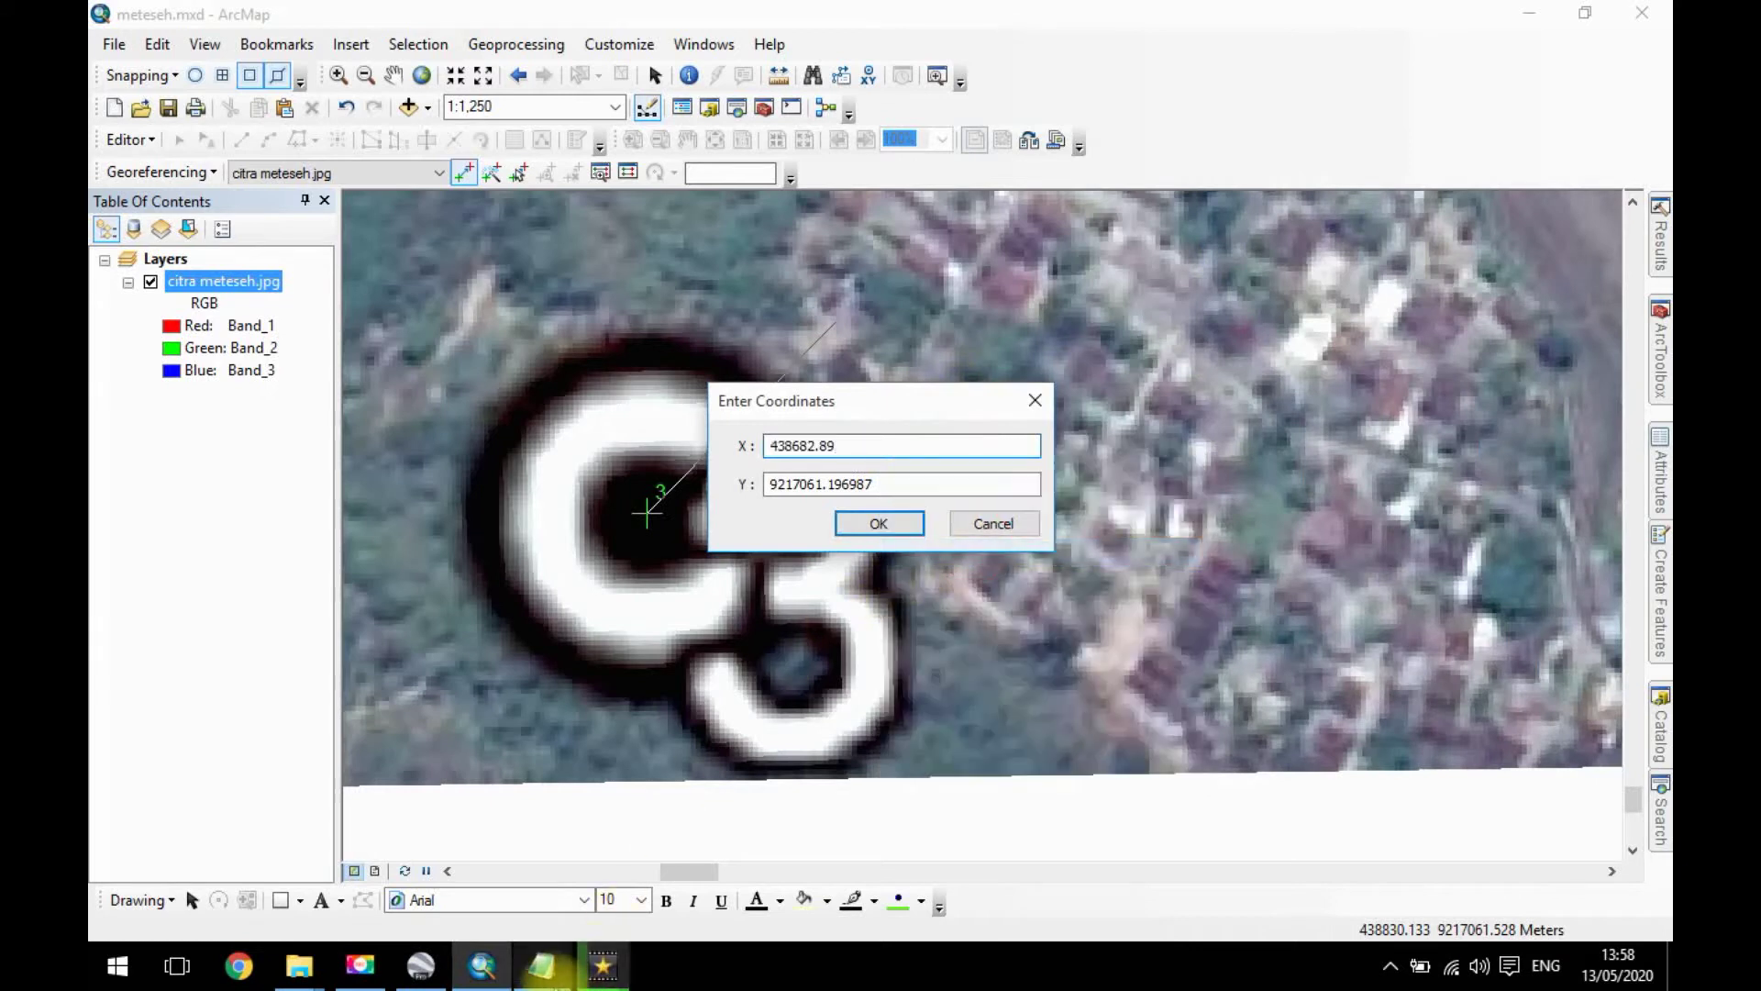
Copy point 3's northing from the Notepad list, set the control point's Y coordinate to 9217053.57 and accept the coordinates.
{"action": "left_click", "coordinate": [541, 965]}
{"action": "left_click", "coordinate": [1256, 404]}
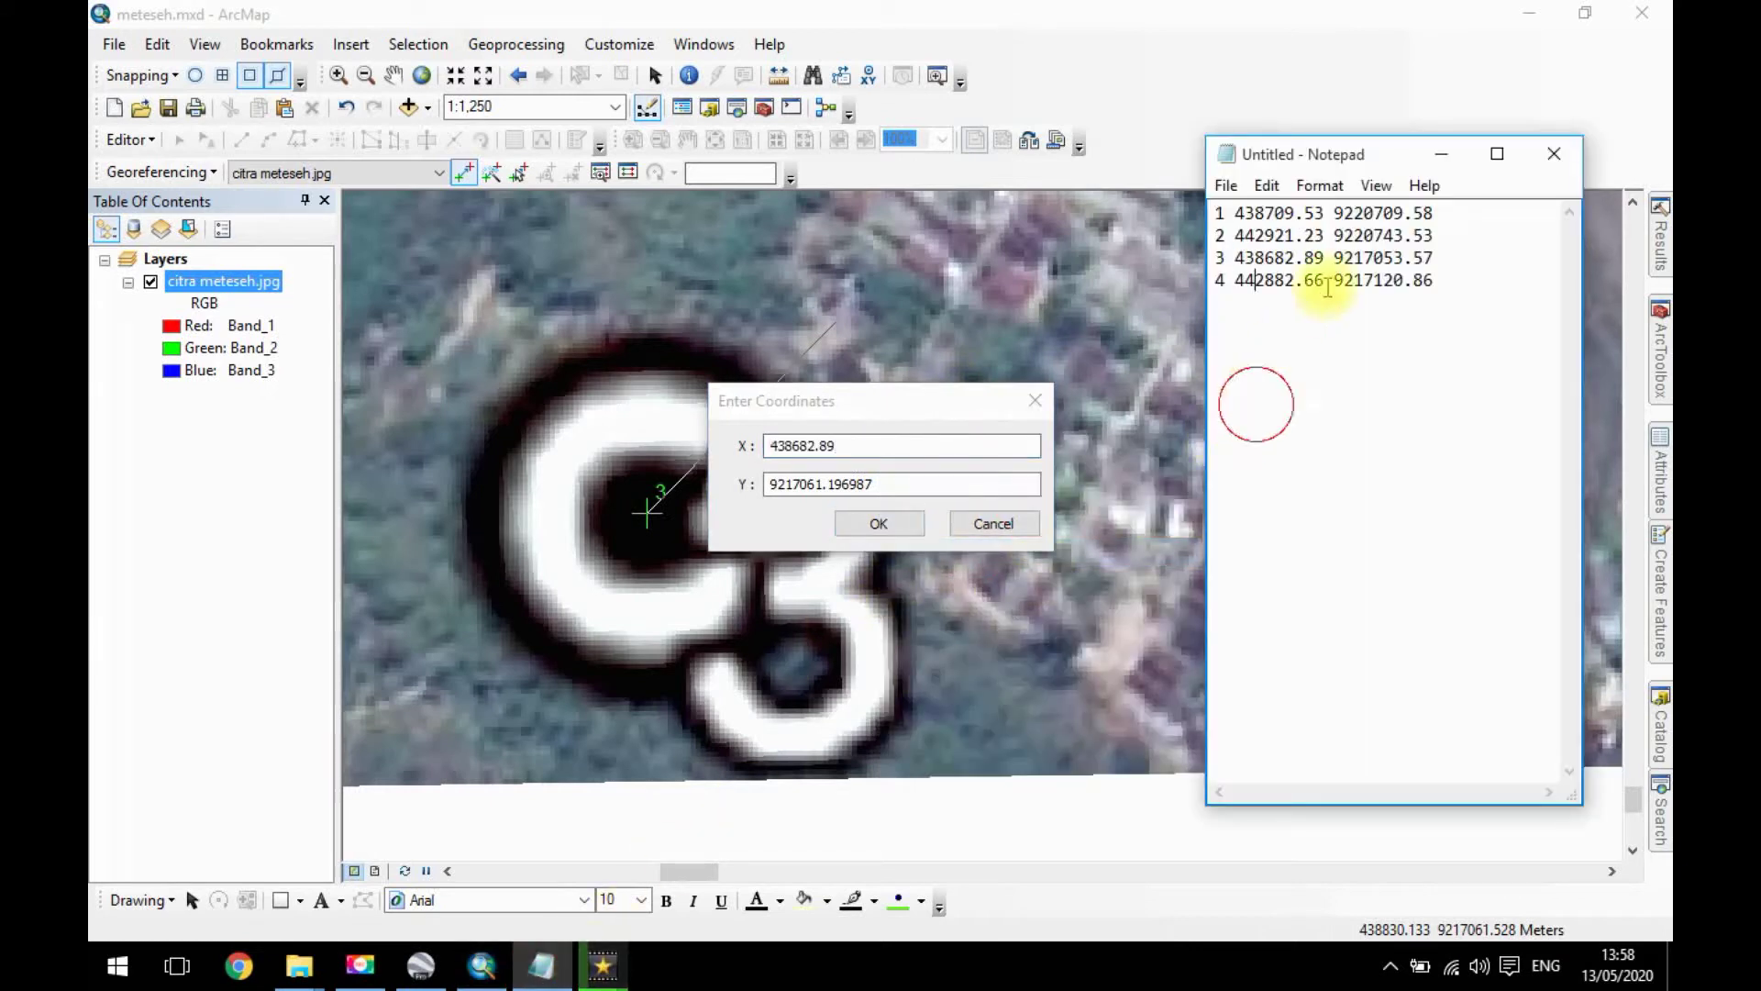
{"action": "right_click", "coordinate": [1426, 259]}
{"action": "left_click", "coordinate": [1450, 332]}
{"action": "left_click", "coordinate": [963, 480]}
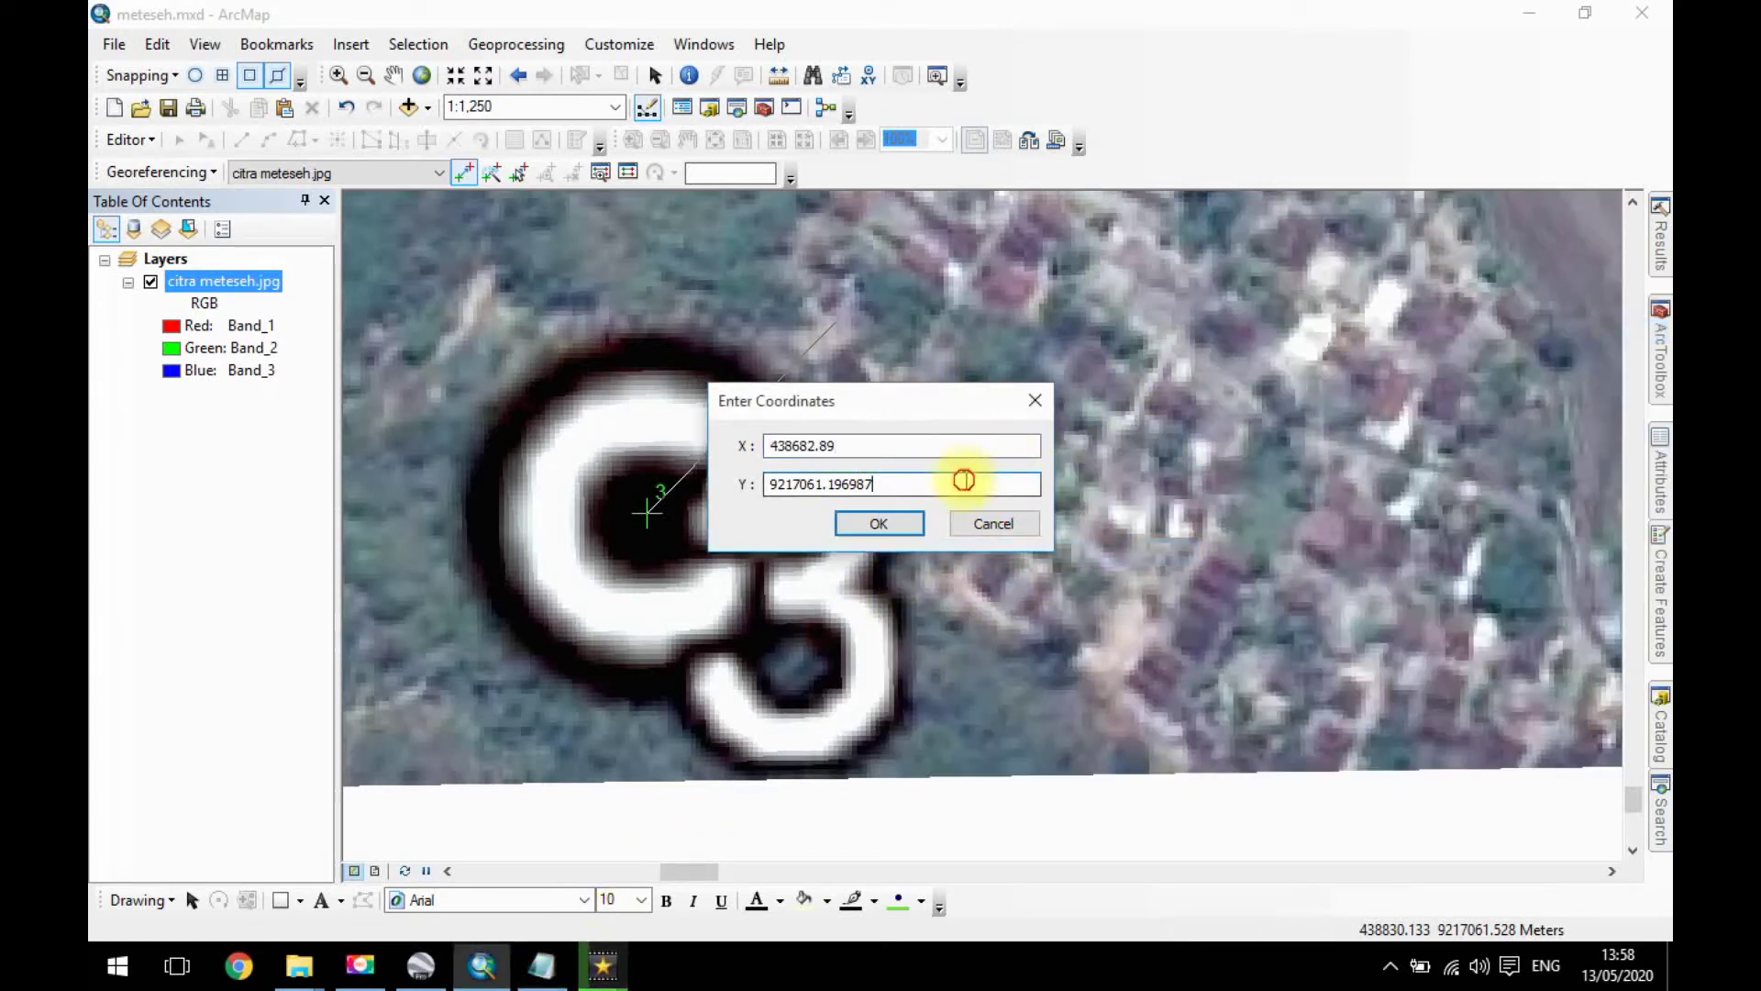
{"action": "double_click", "coordinate": [935, 484]}
{"action": "right_click", "coordinate": [936, 483]}
{"action": "left_click", "coordinate": [991, 583]}
{"action": "left_click", "coordinate": [879, 523]}
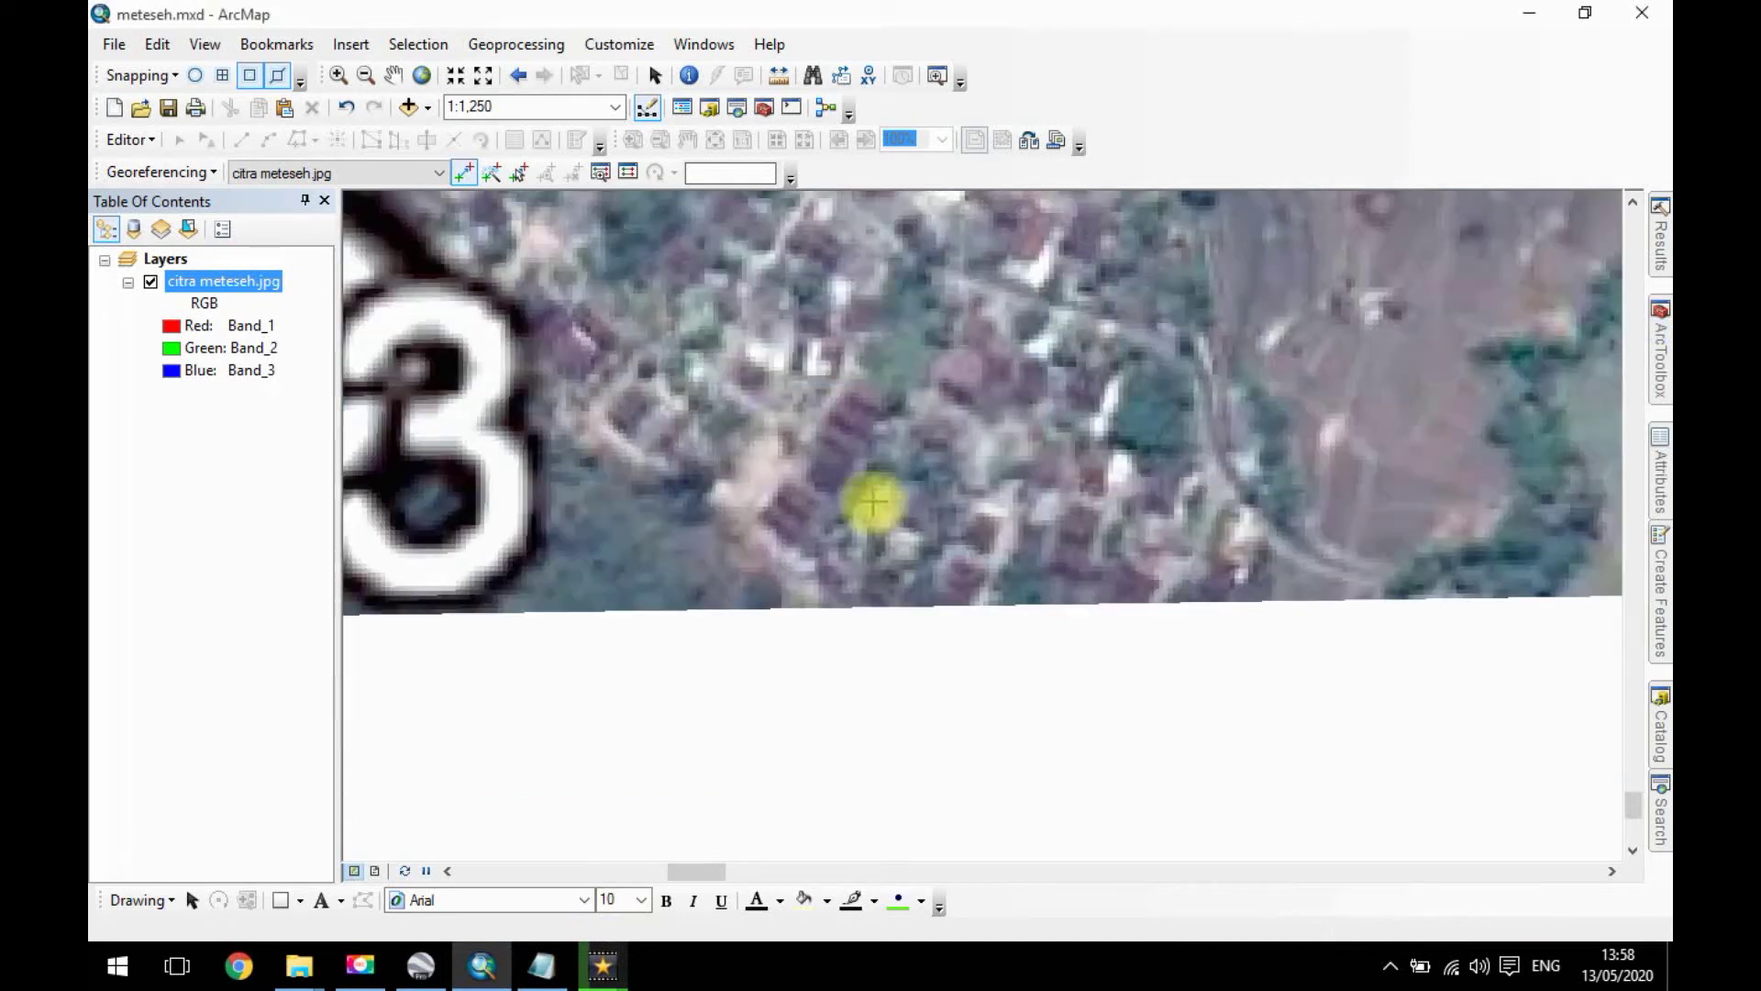
Place the fourth georeferencing control point on the image's C4 marker and open its X and Y coordinate entry.
{"action": "scroll", "coordinate": [735, 473], "scroll_direction": "up", "scroll_amount": 5}
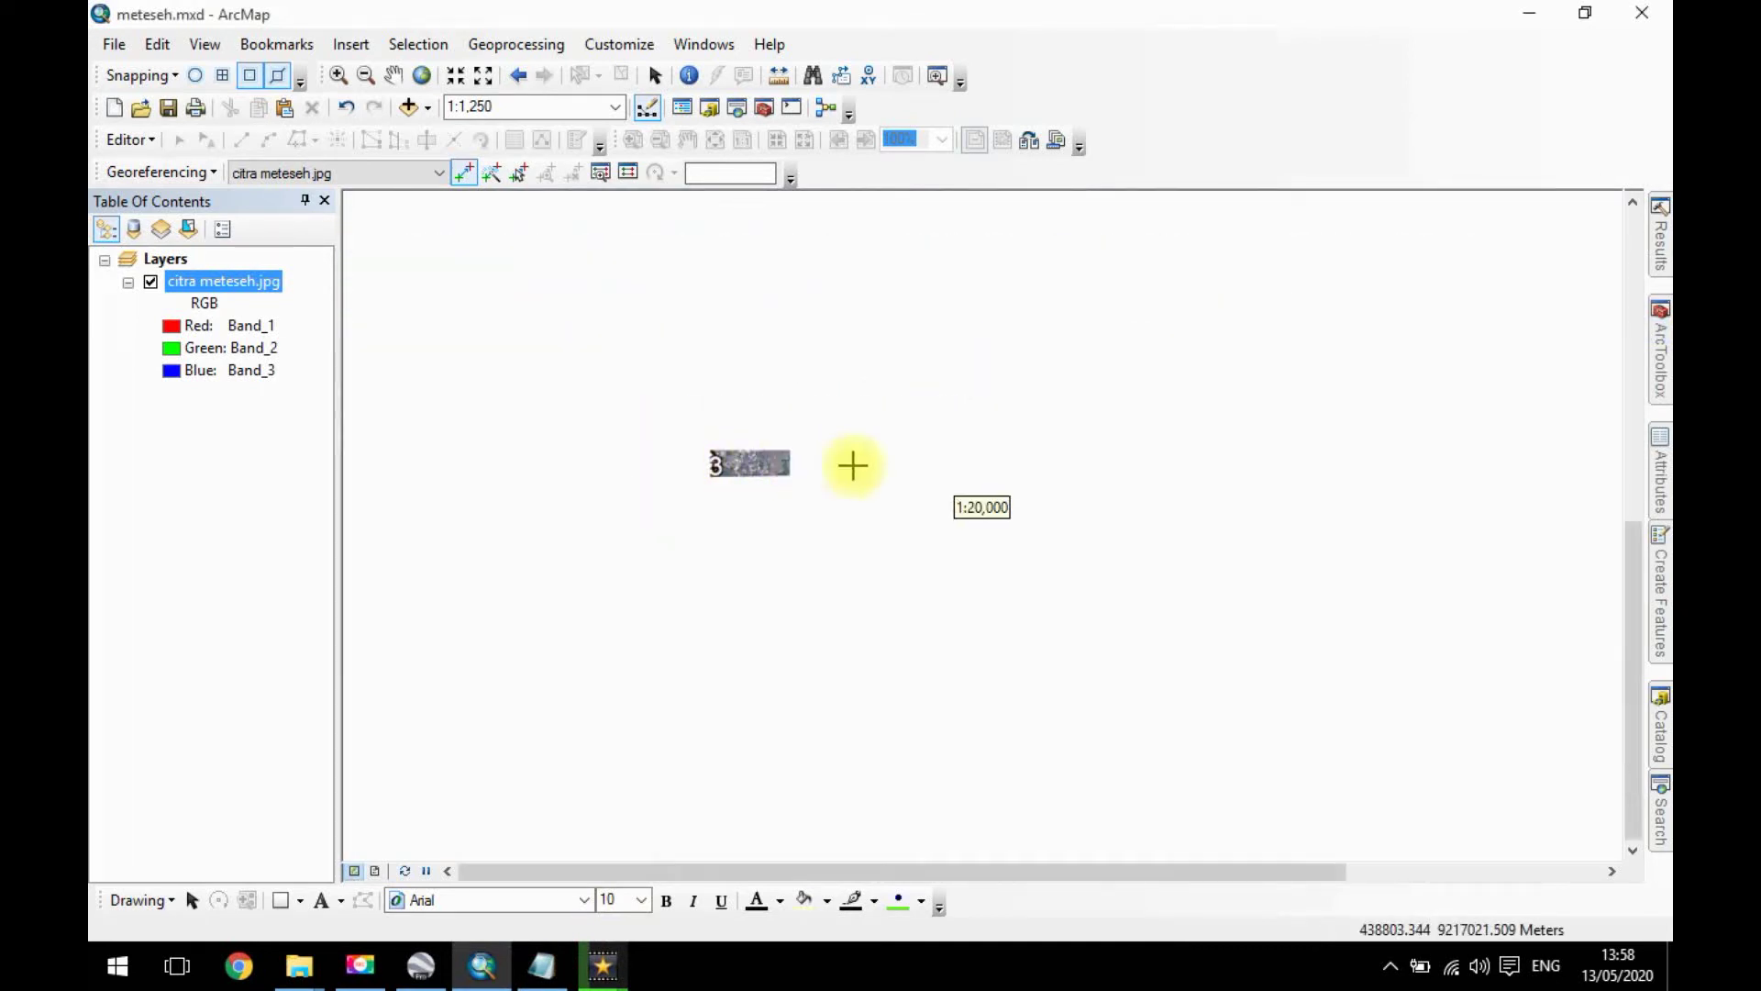
{"action": "scroll", "coordinate": [1197, 509], "scroll_direction": "down", "scroll_amount": 2}
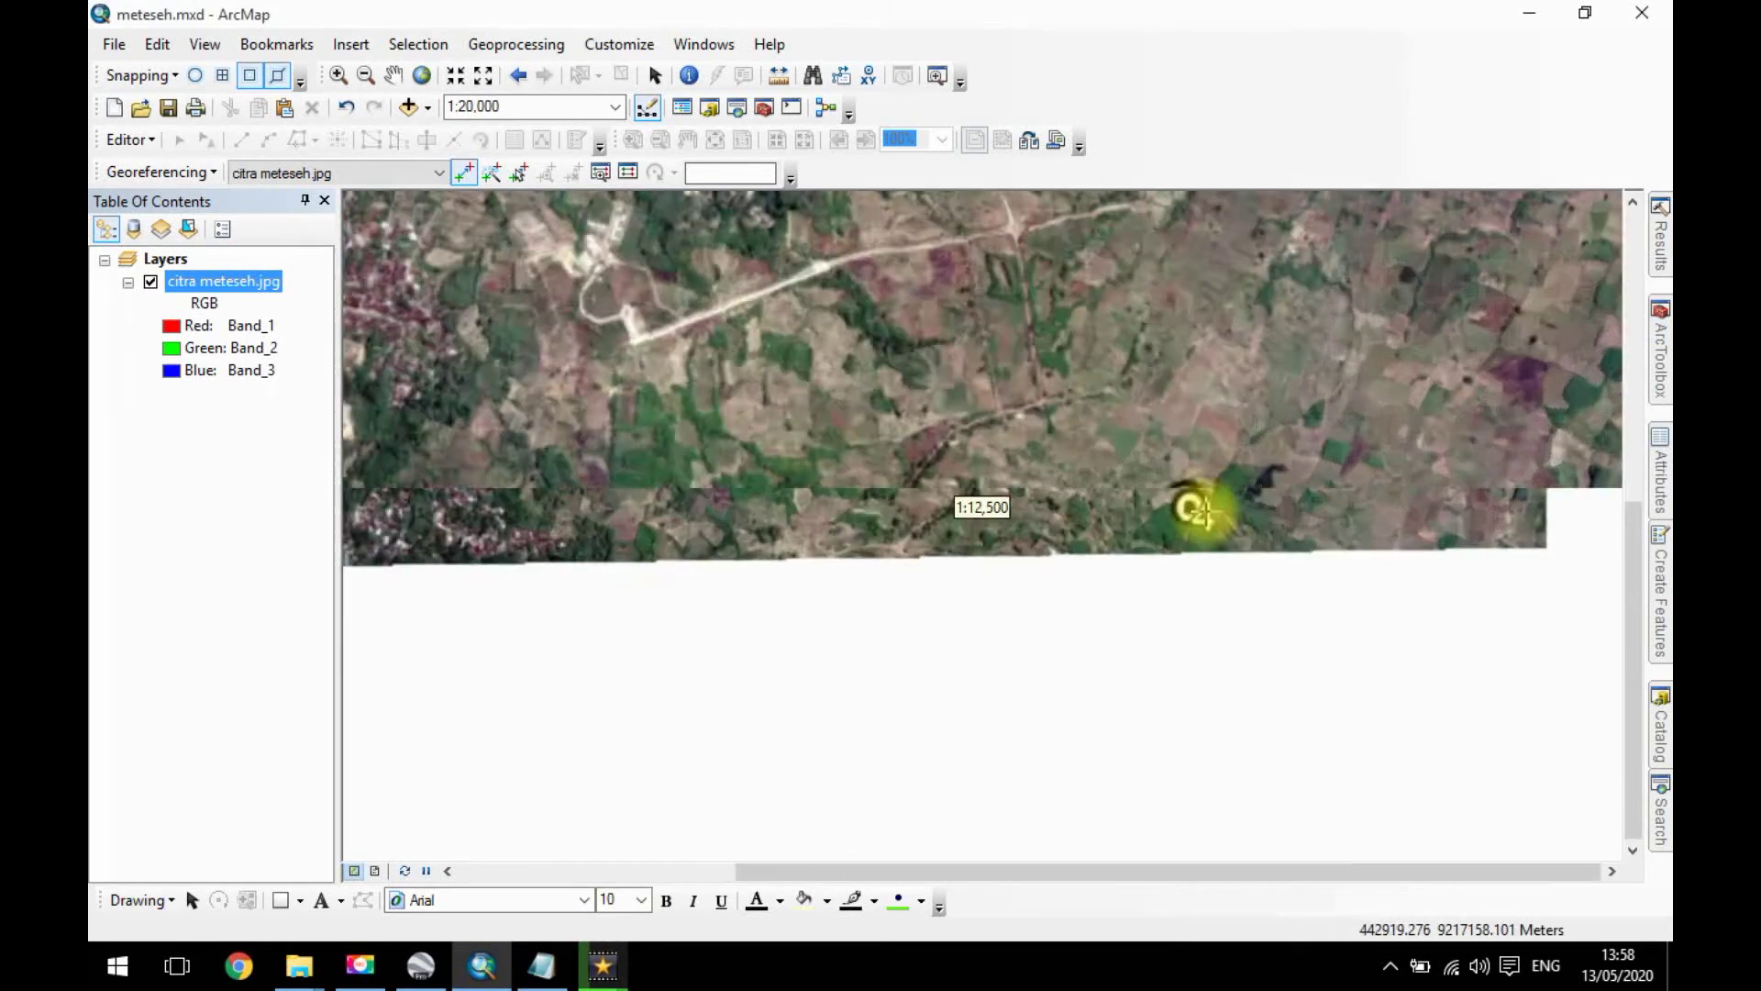
{"action": "scroll", "coordinate": [1197, 509], "scroll_direction": "down", "scroll_amount": 10}
{"action": "left_click_drag", "start_coordinate": [1321, 449], "coordinate": [979, 491]}
{"action": "scroll", "coordinate": [944, 460], "scroll_direction": "down", "scroll_amount": 3}
{"action": "left_click", "coordinate": [920, 449]}
{"action": "right_click", "coordinate": [1113, 444]}
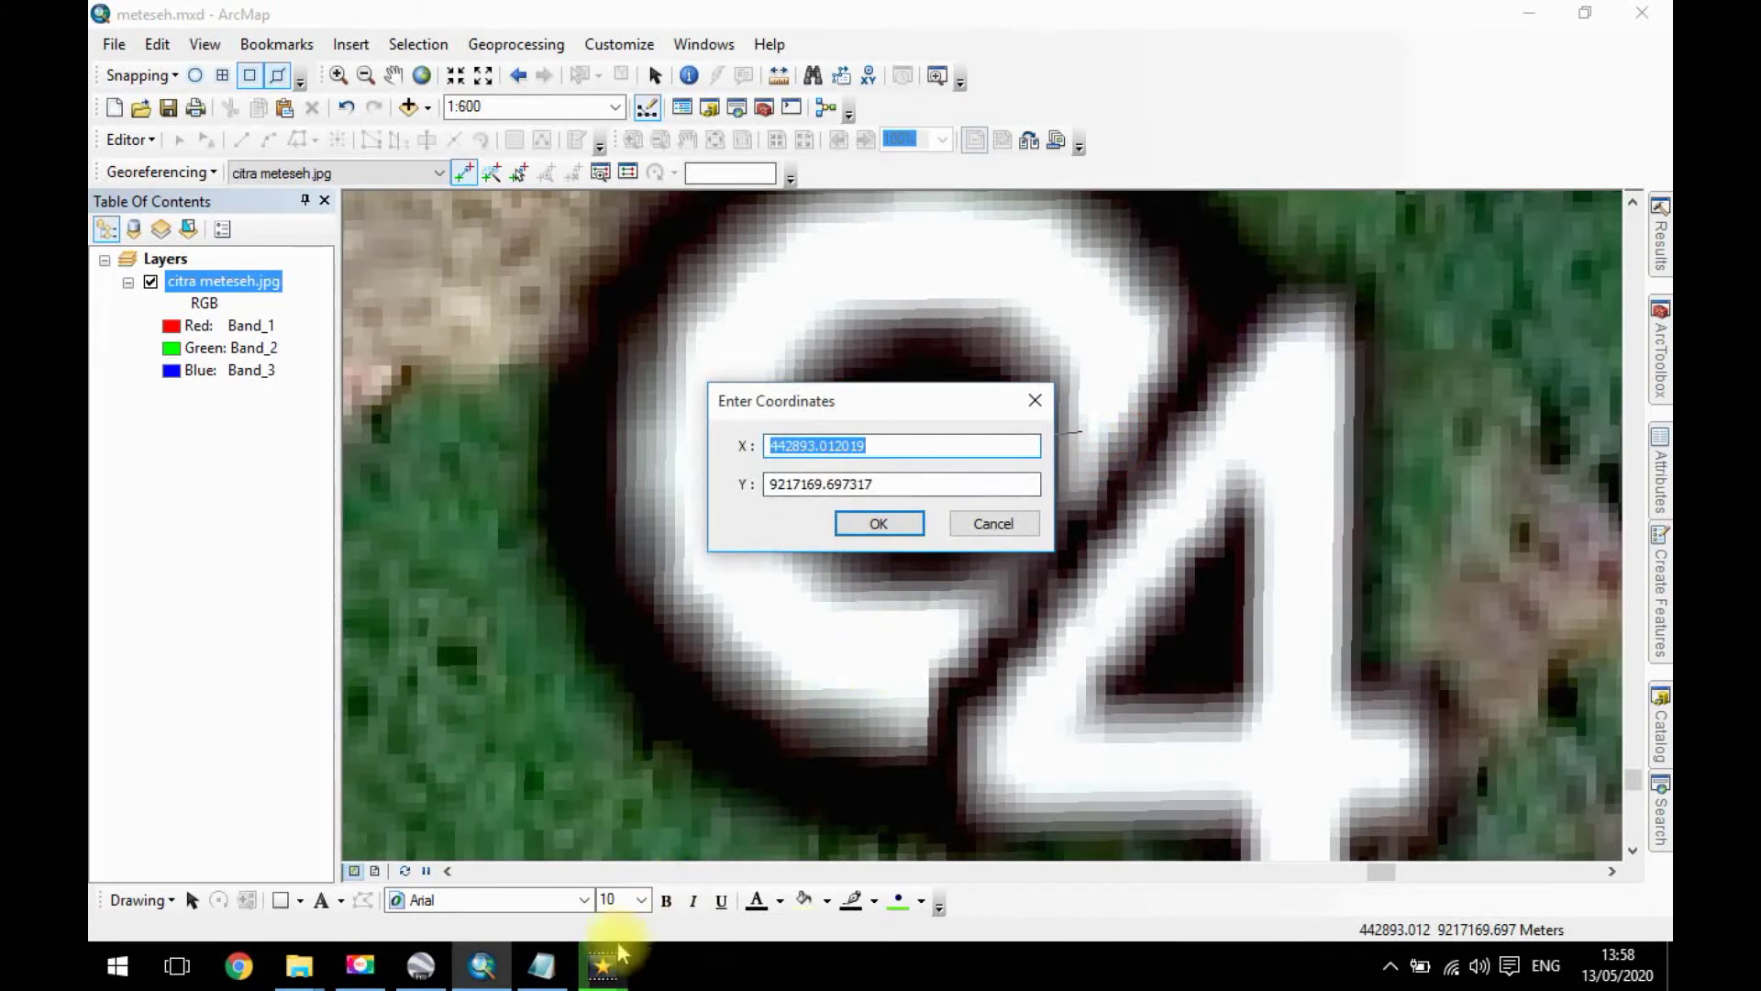
Copy point 4's easting from the Notepad list and set the control point's X coordinate to 442882.66.
{"action": "left_click", "coordinate": [557, 963]}
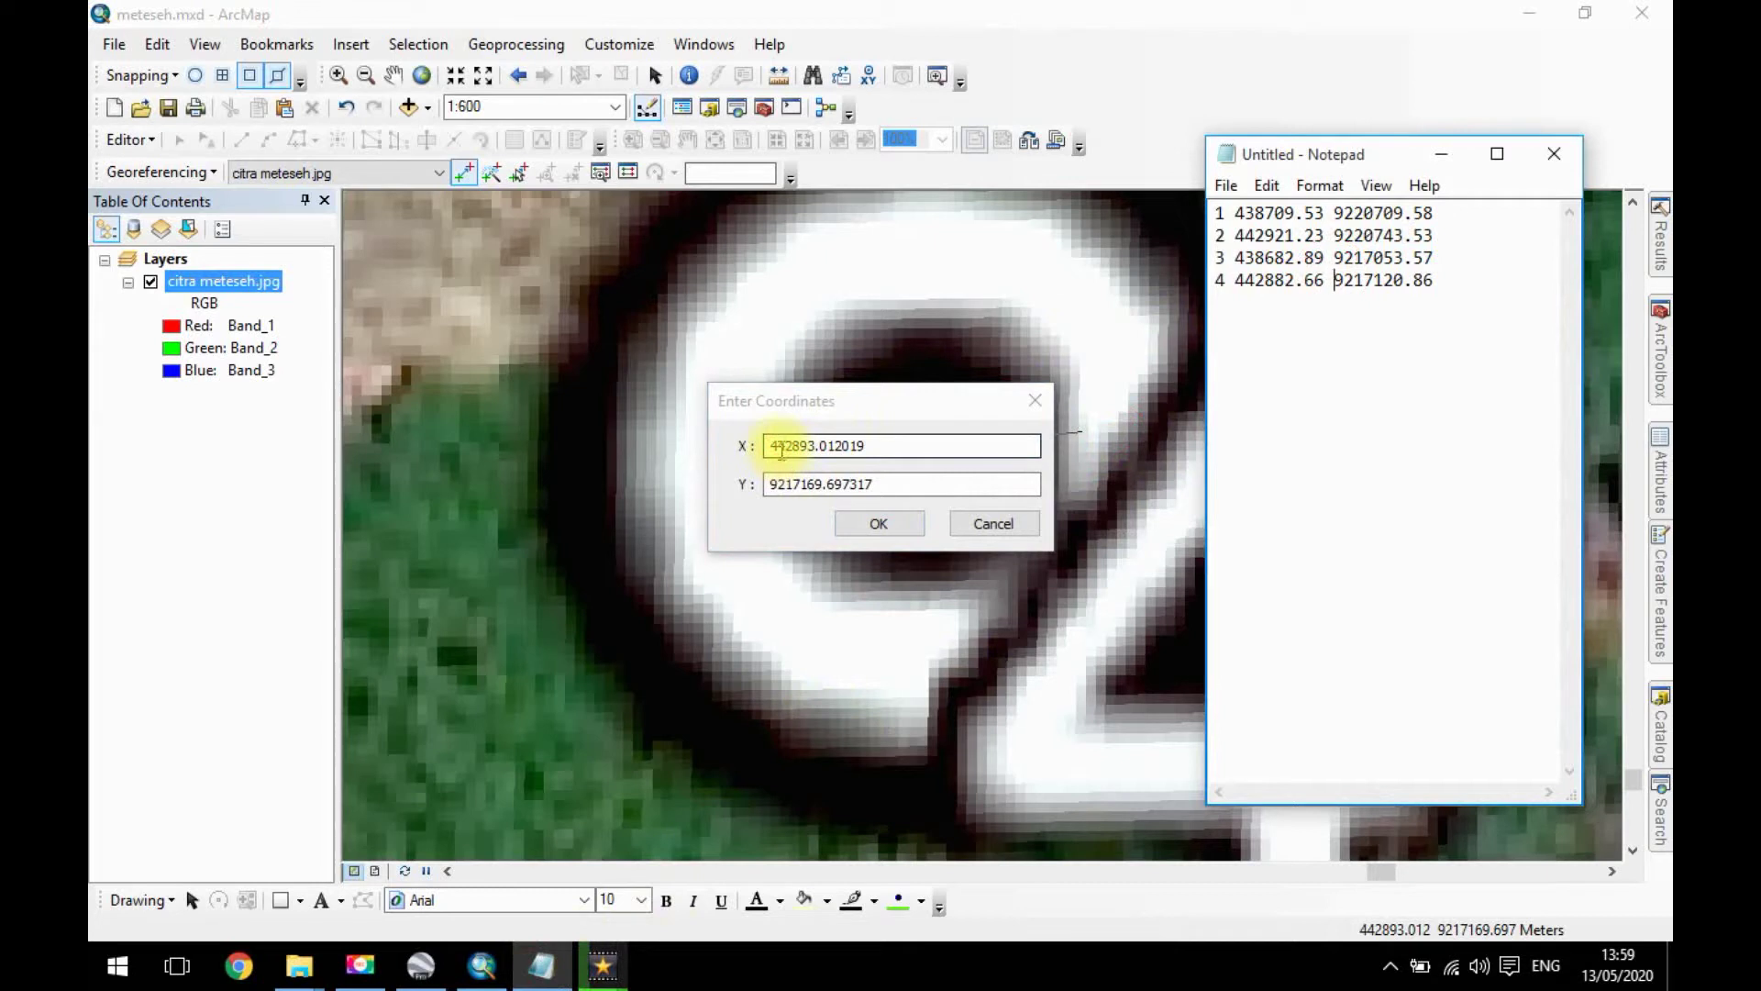
{"action": "right_click", "coordinate": [1249, 275]}
{"action": "left_click", "coordinate": [1286, 354]}
{"action": "double_click", "coordinate": [911, 445]}
{"action": "right_click", "coordinate": [910, 445]}
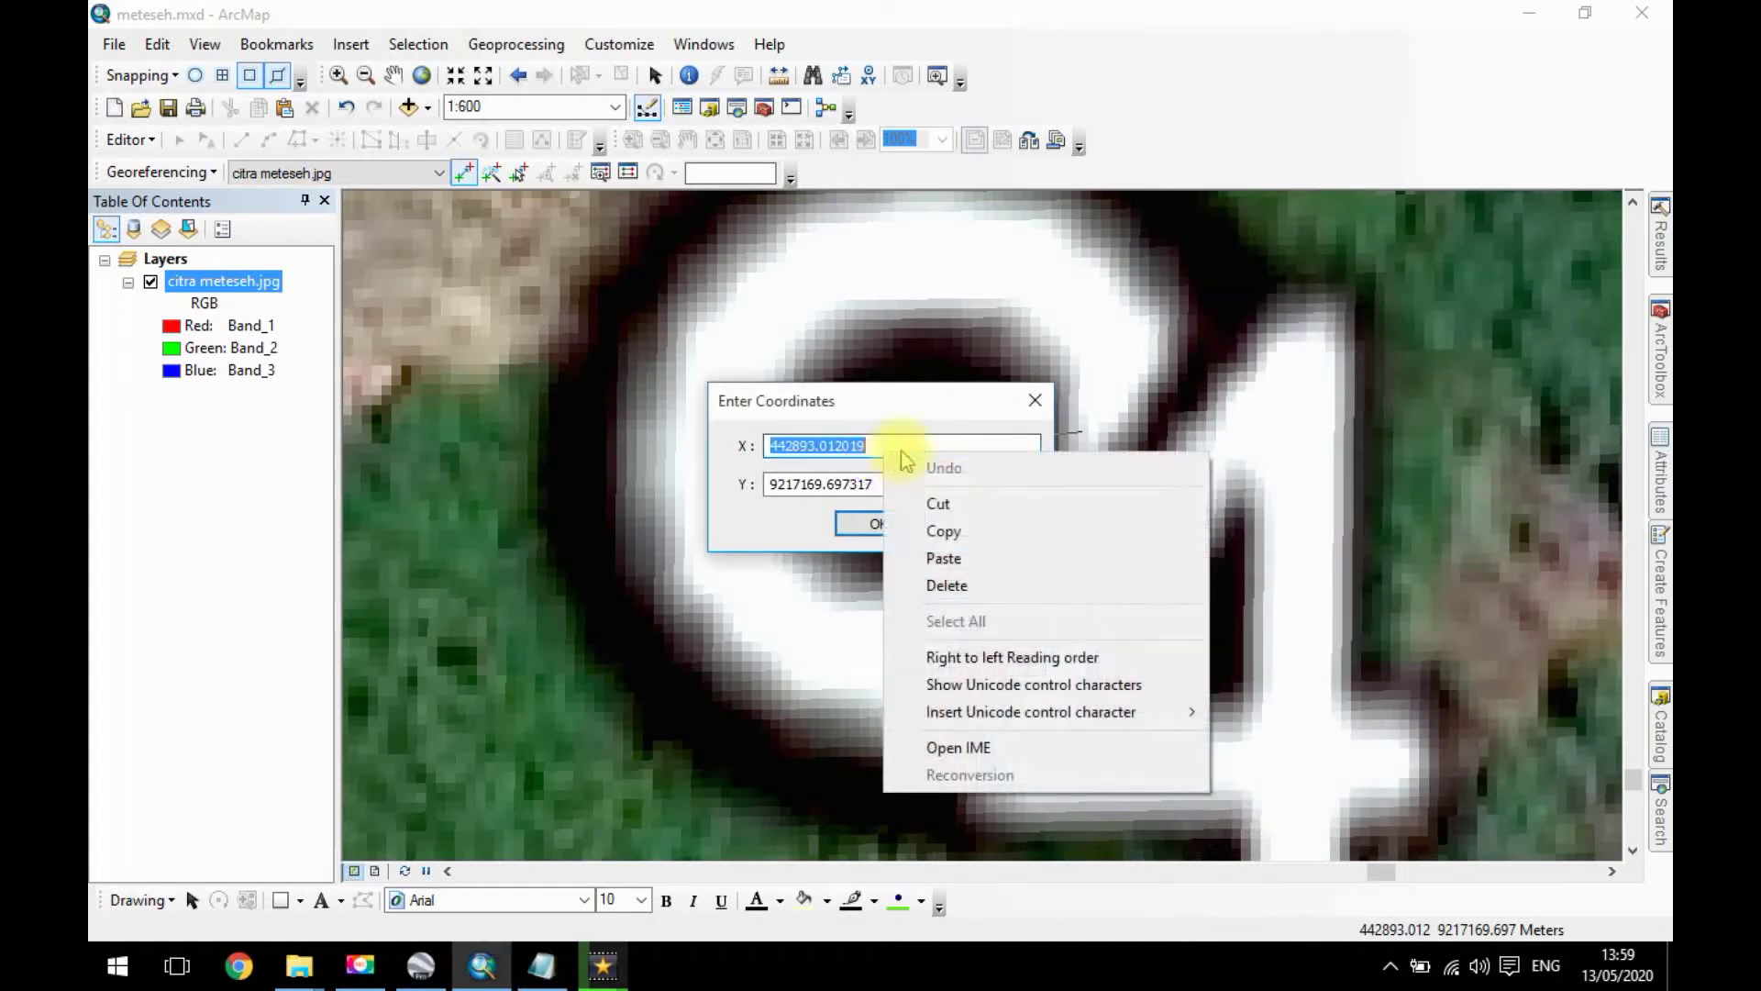
{"action": "left_click", "coordinate": [941, 550]}
Copy point 4's northing from the Notepad list, set the control point's Y coordinate to 9217120.86 and accept the coordinates.
{"action": "left_click", "coordinate": [575, 977]}
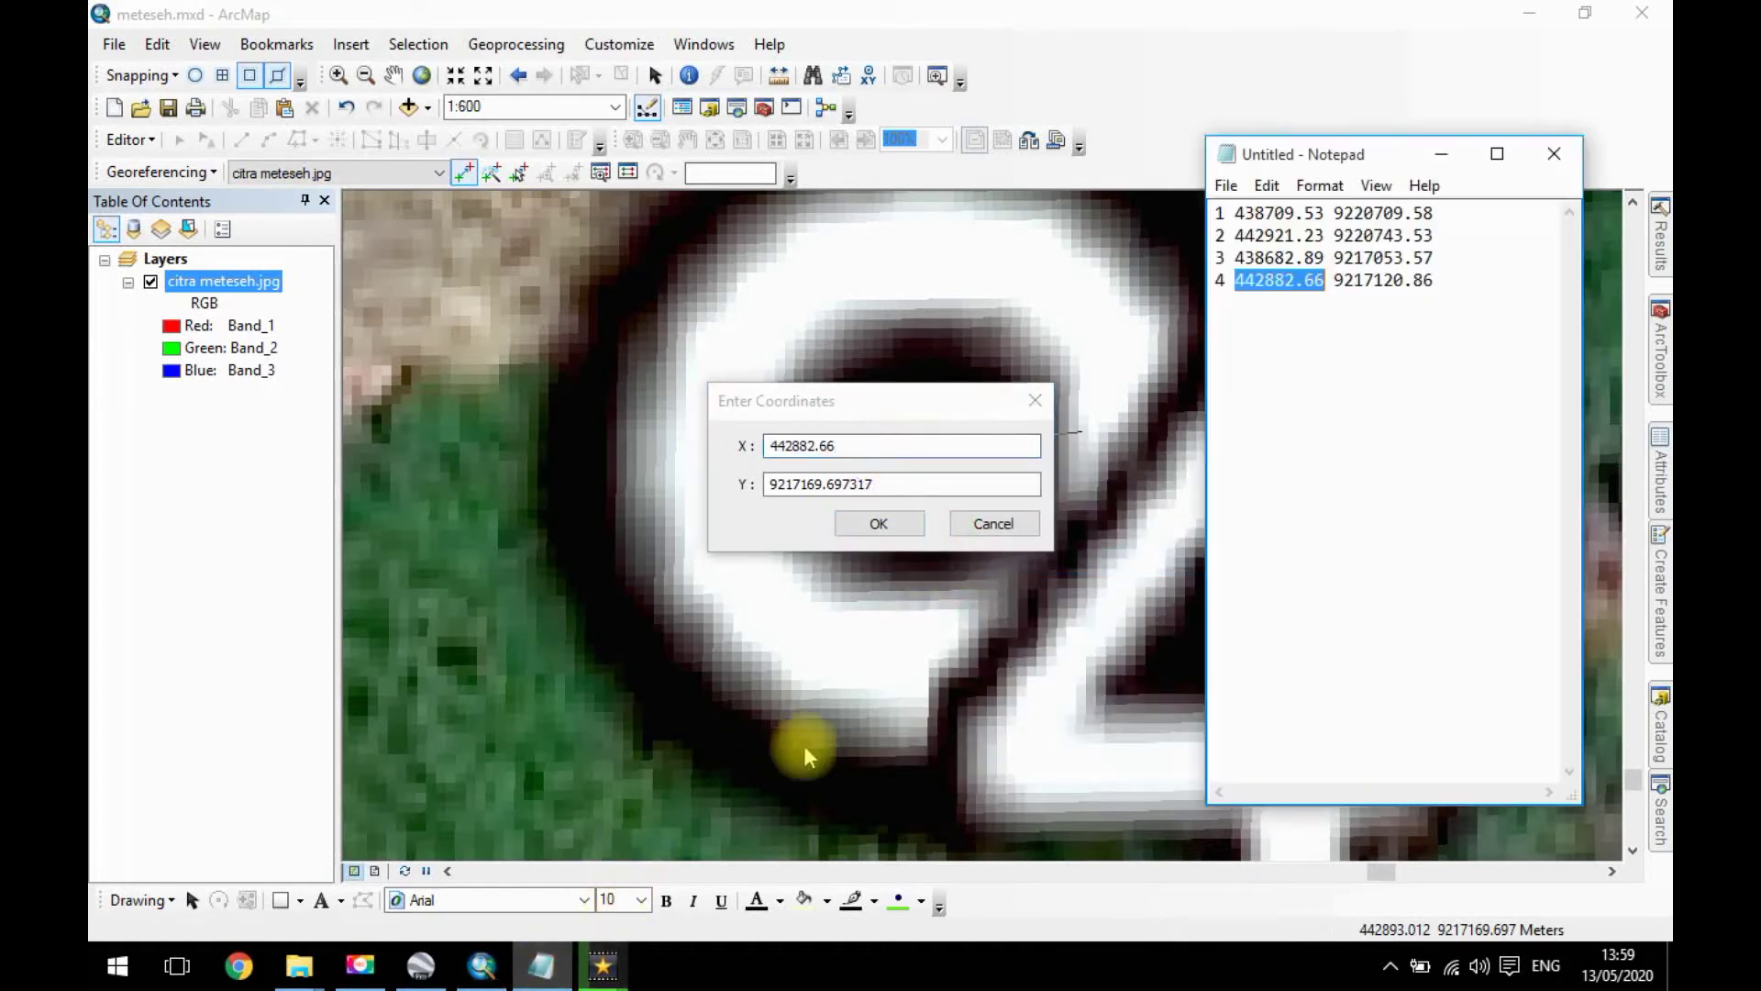
{"action": "right_click", "coordinate": [1346, 273]}
{"action": "left_click", "coordinate": [1383, 353]}
{"action": "double_click", "coordinate": [887, 481]}
{"action": "right_click", "coordinate": [887, 480]}
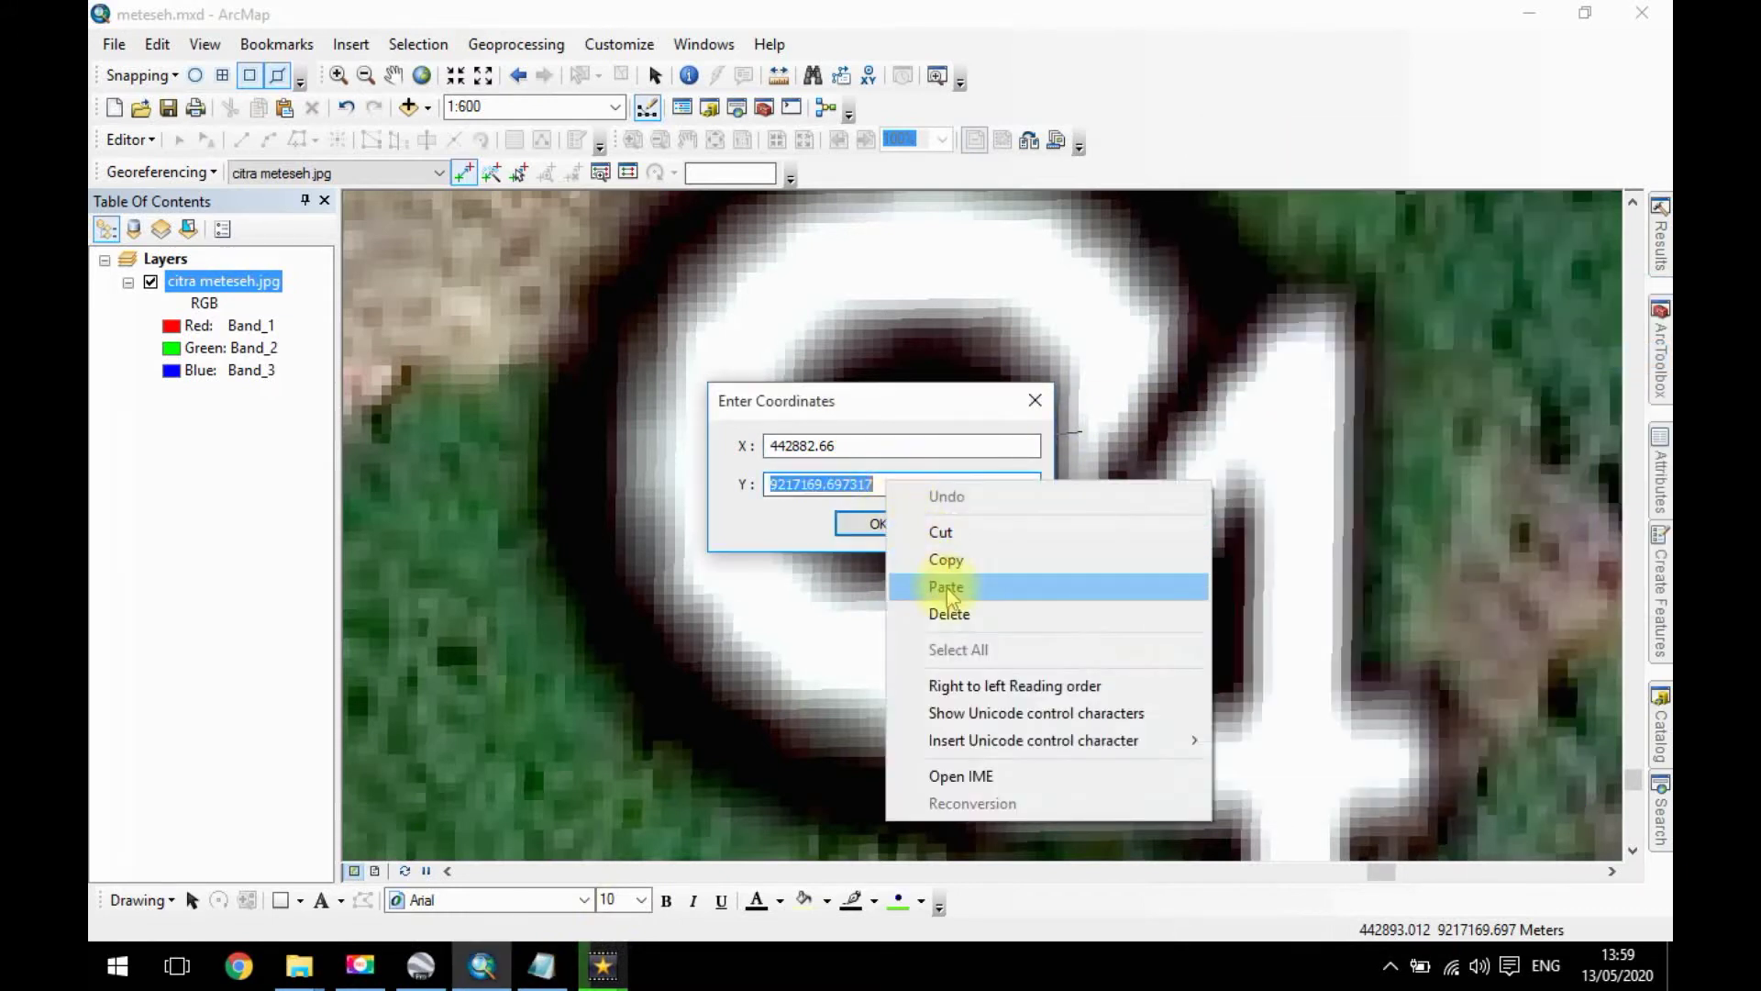
{"action": "left_click", "coordinate": [919, 586]}
{"action": "left_click", "coordinate": [878, 522]}
View the whole image with its four control points, then open the link table and examine the total RMS error.
{"action": "scroll", "coordinate": [877, 520], "scroll_direction": "up", "scroll_amount": 10}
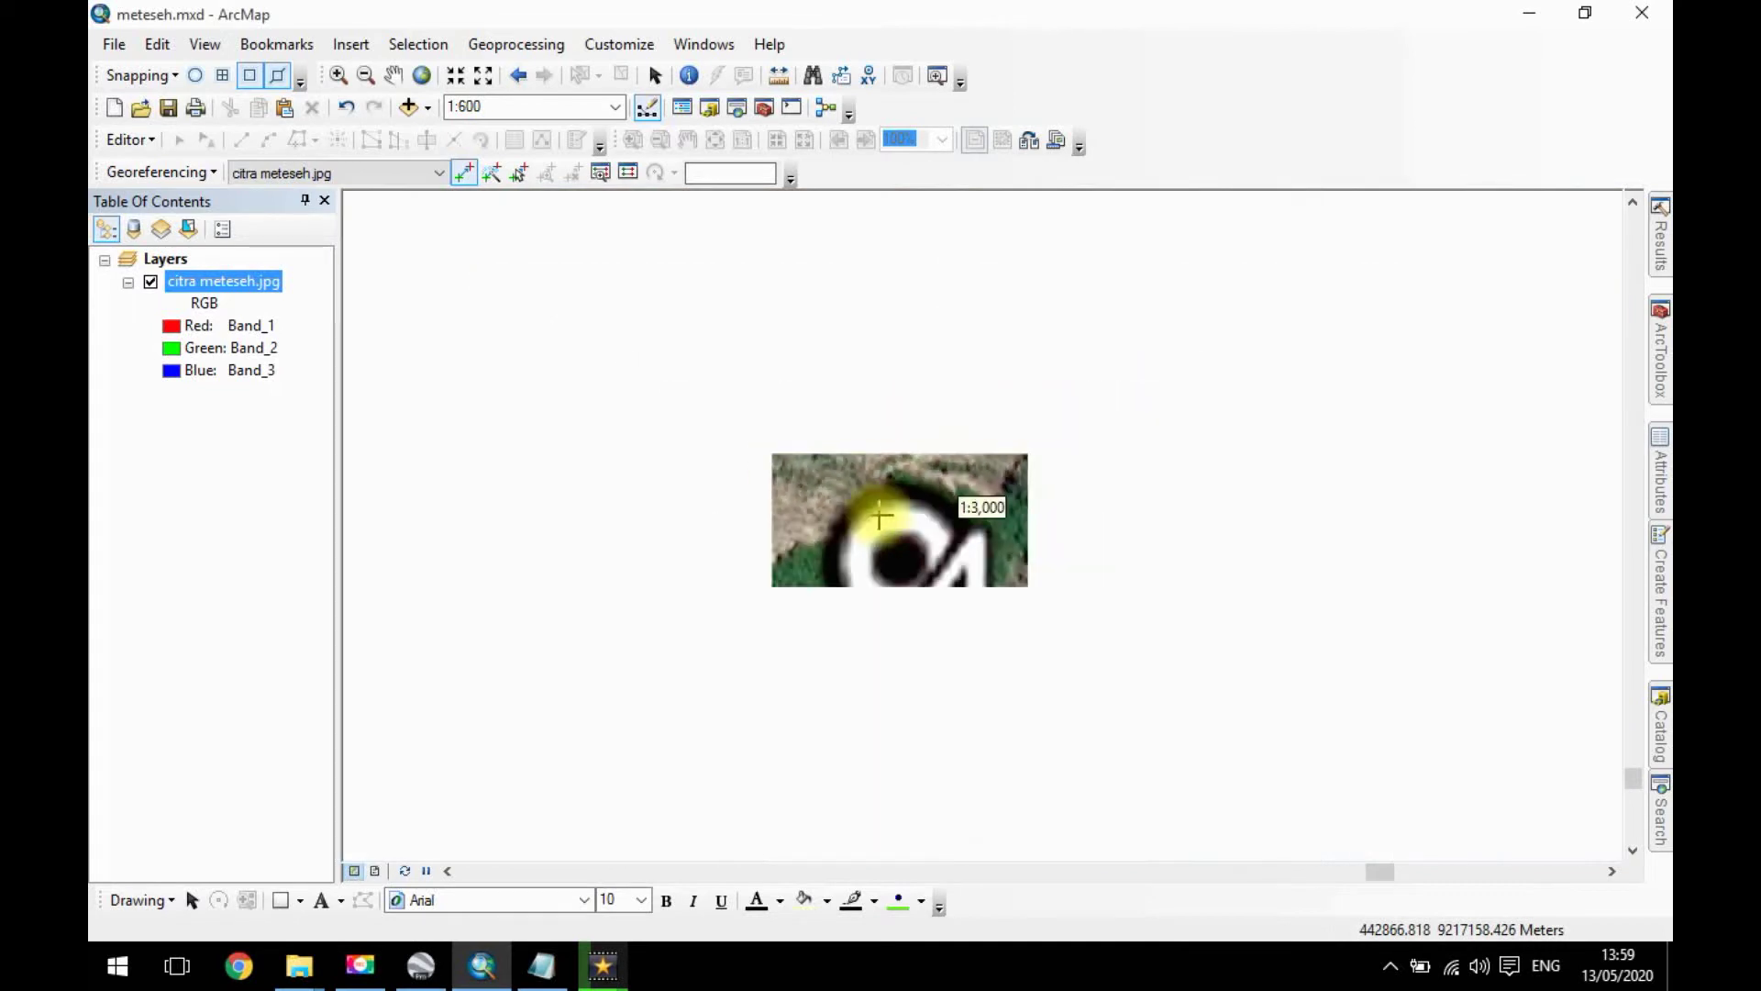
{"action": "left_click_drag", "start_coordinate": [865, 394], "coordinate": [1143, 519]}
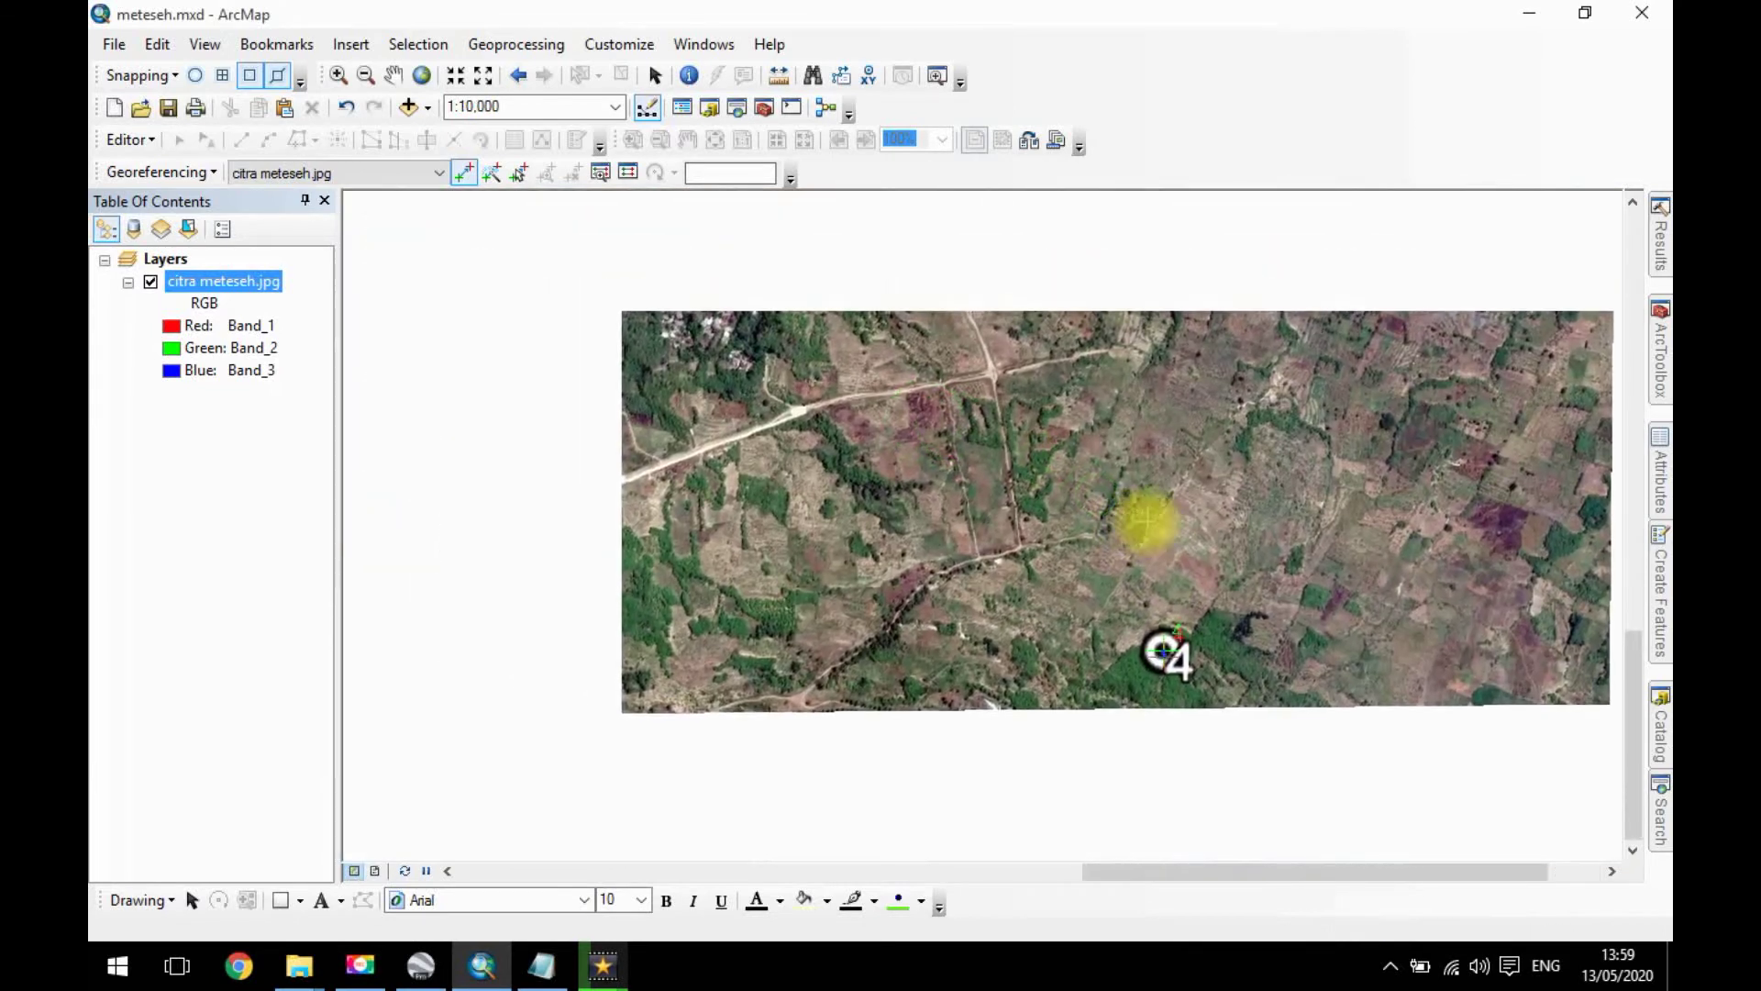
{"action": "scroll", "coordinate": [1115, 527], "scroll_direction": "up", "scroll_amount": 4}
{"action": "scroll", "coordinate": [979, 394], "scroll_direction": "up", "scroll_amount": 3}
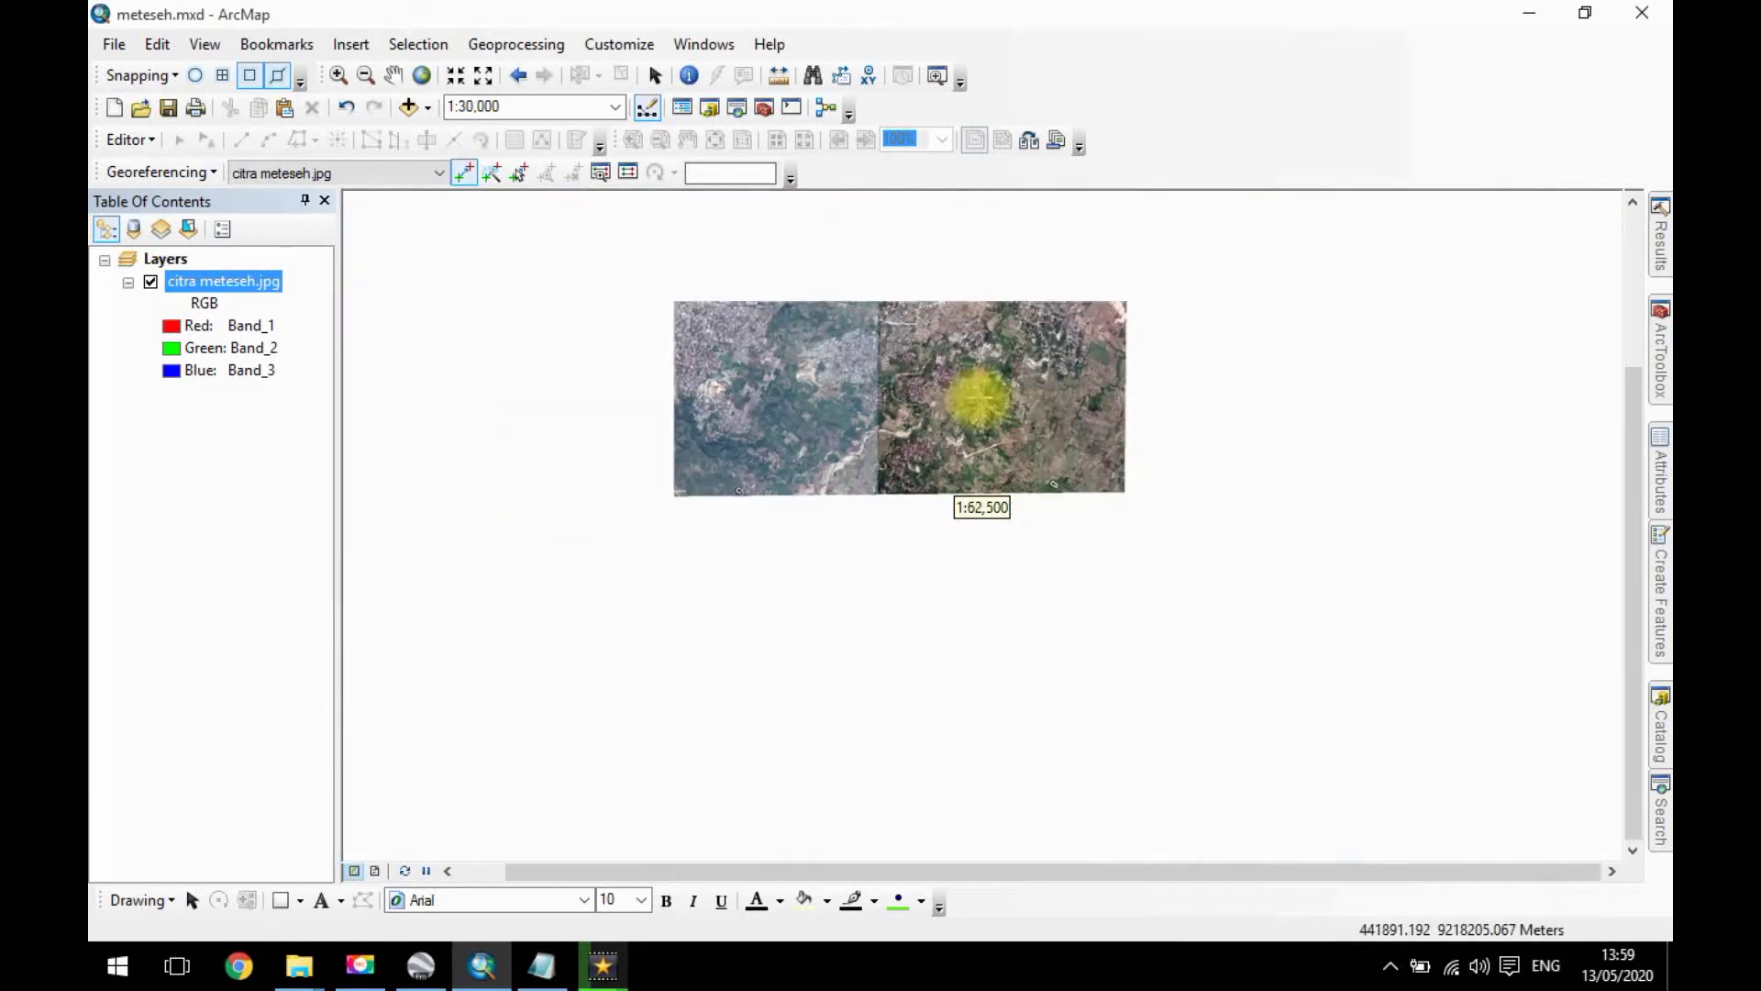
{"action": "left_click_drag", "start_coordinate": [960, 296], "coordinate": [991, 401]}
{"action": "scroll", "coordinate": [982, 393], "scroll_direction": "down", "scroll_amount": 3}
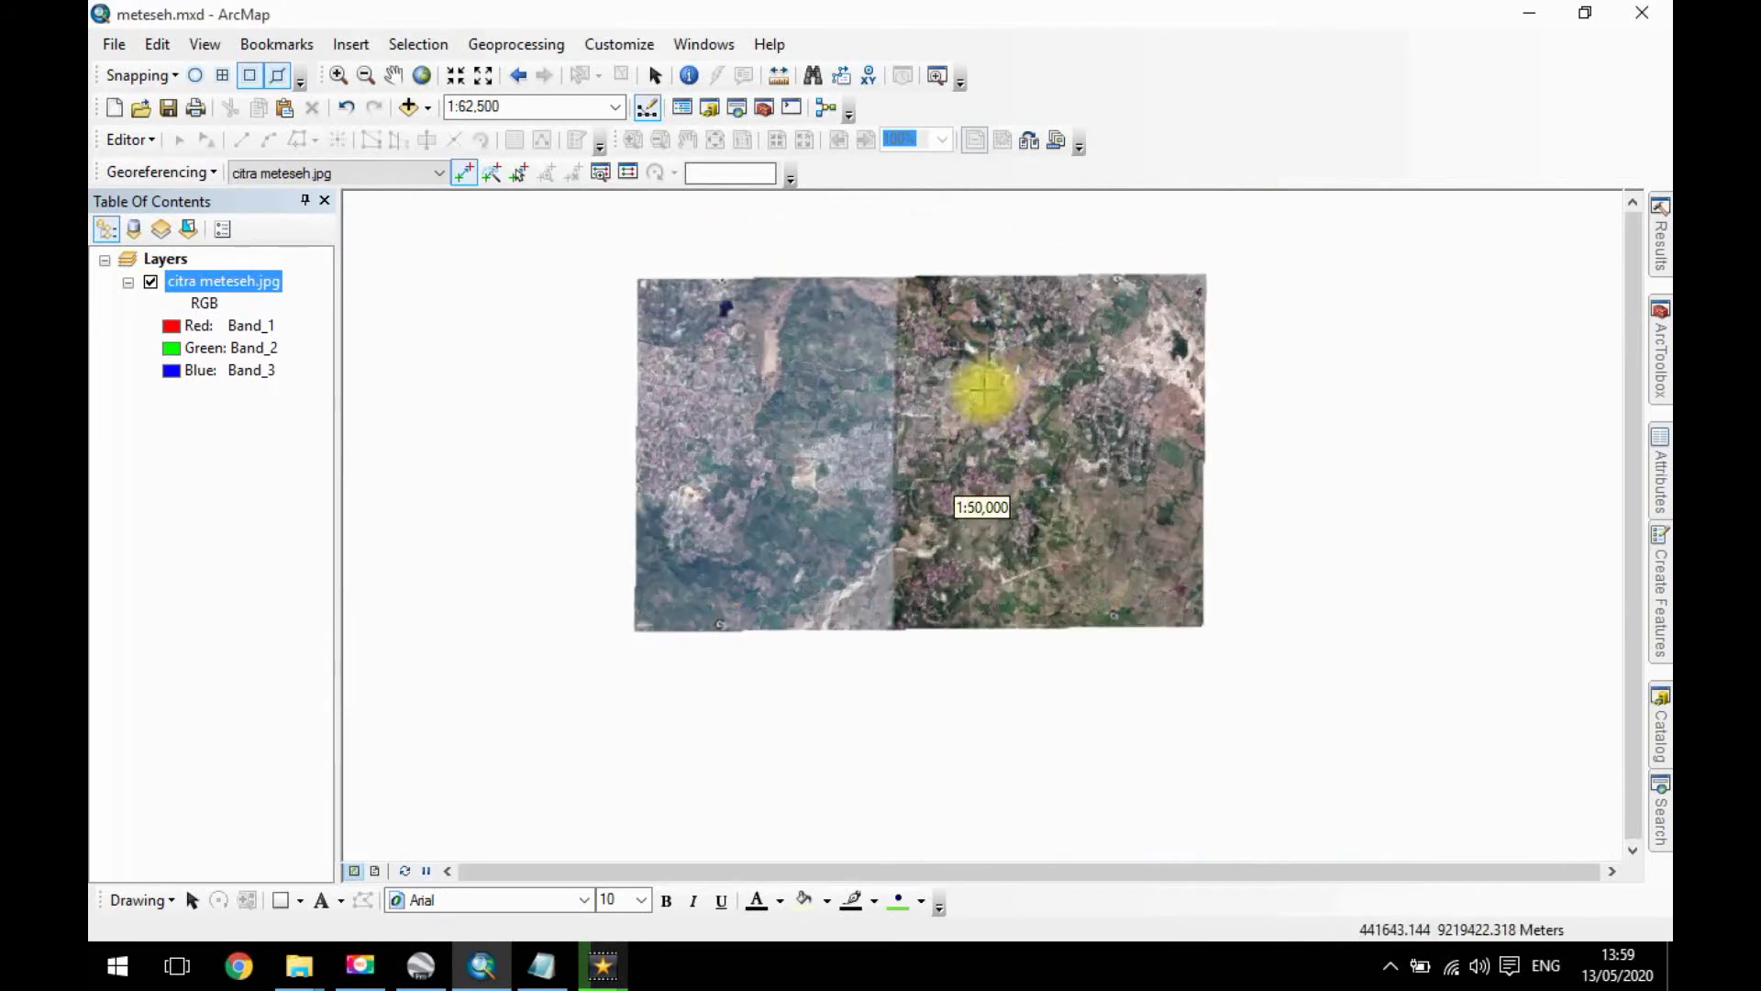
{"action": "scroll", "coordinate": [1023, 387], "scroll_direction": "up", "scroll_amount": 1}
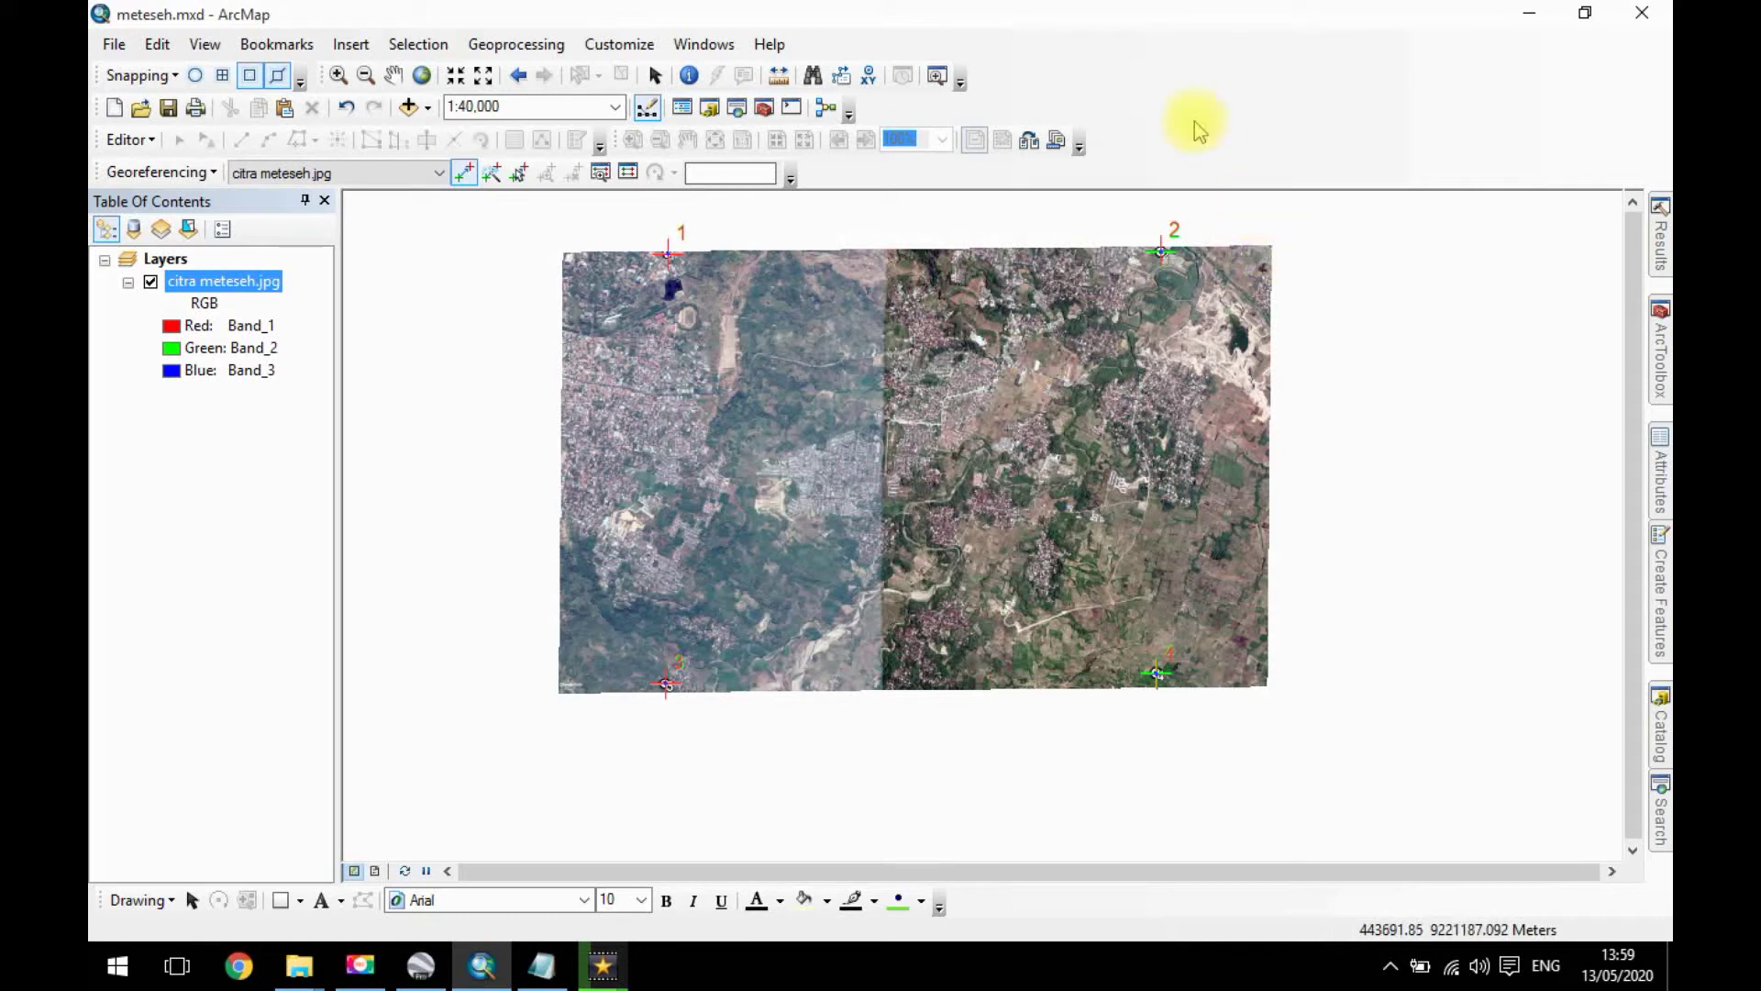
{"action": "left_click", "coordinate": [627, 179]}
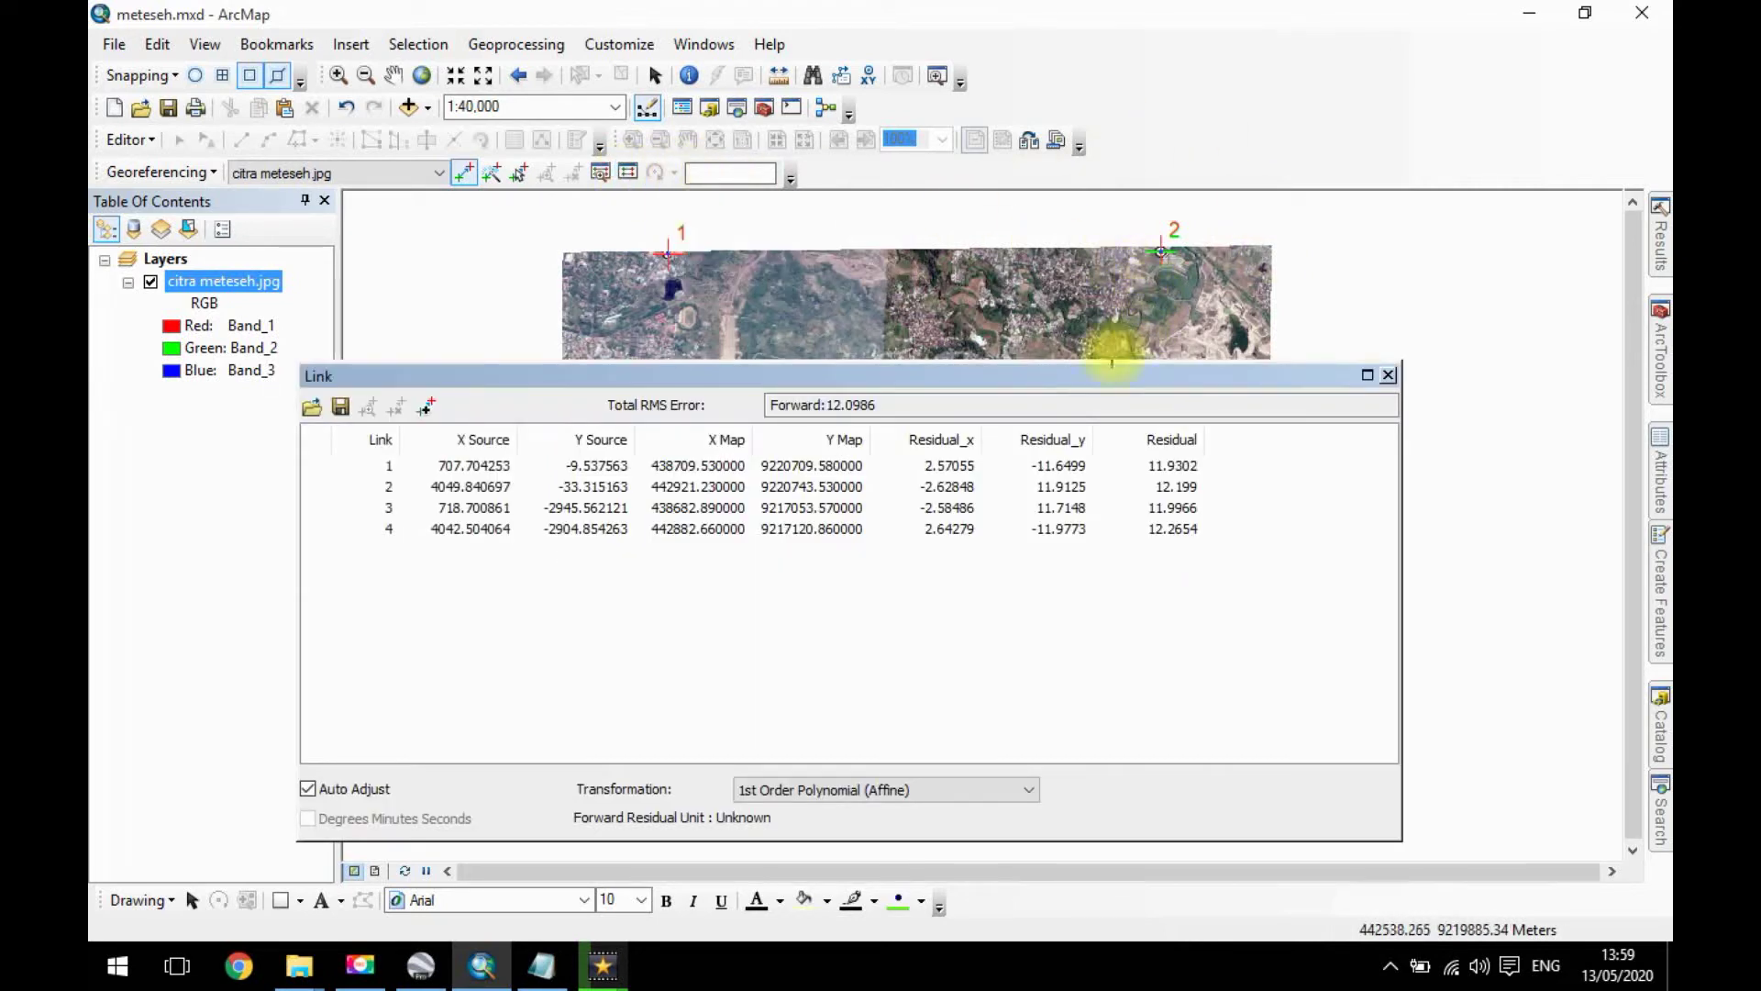
{"action": "left_click_drag", "start_coordinate": [914, 380], "coordinate": [814, 422]}
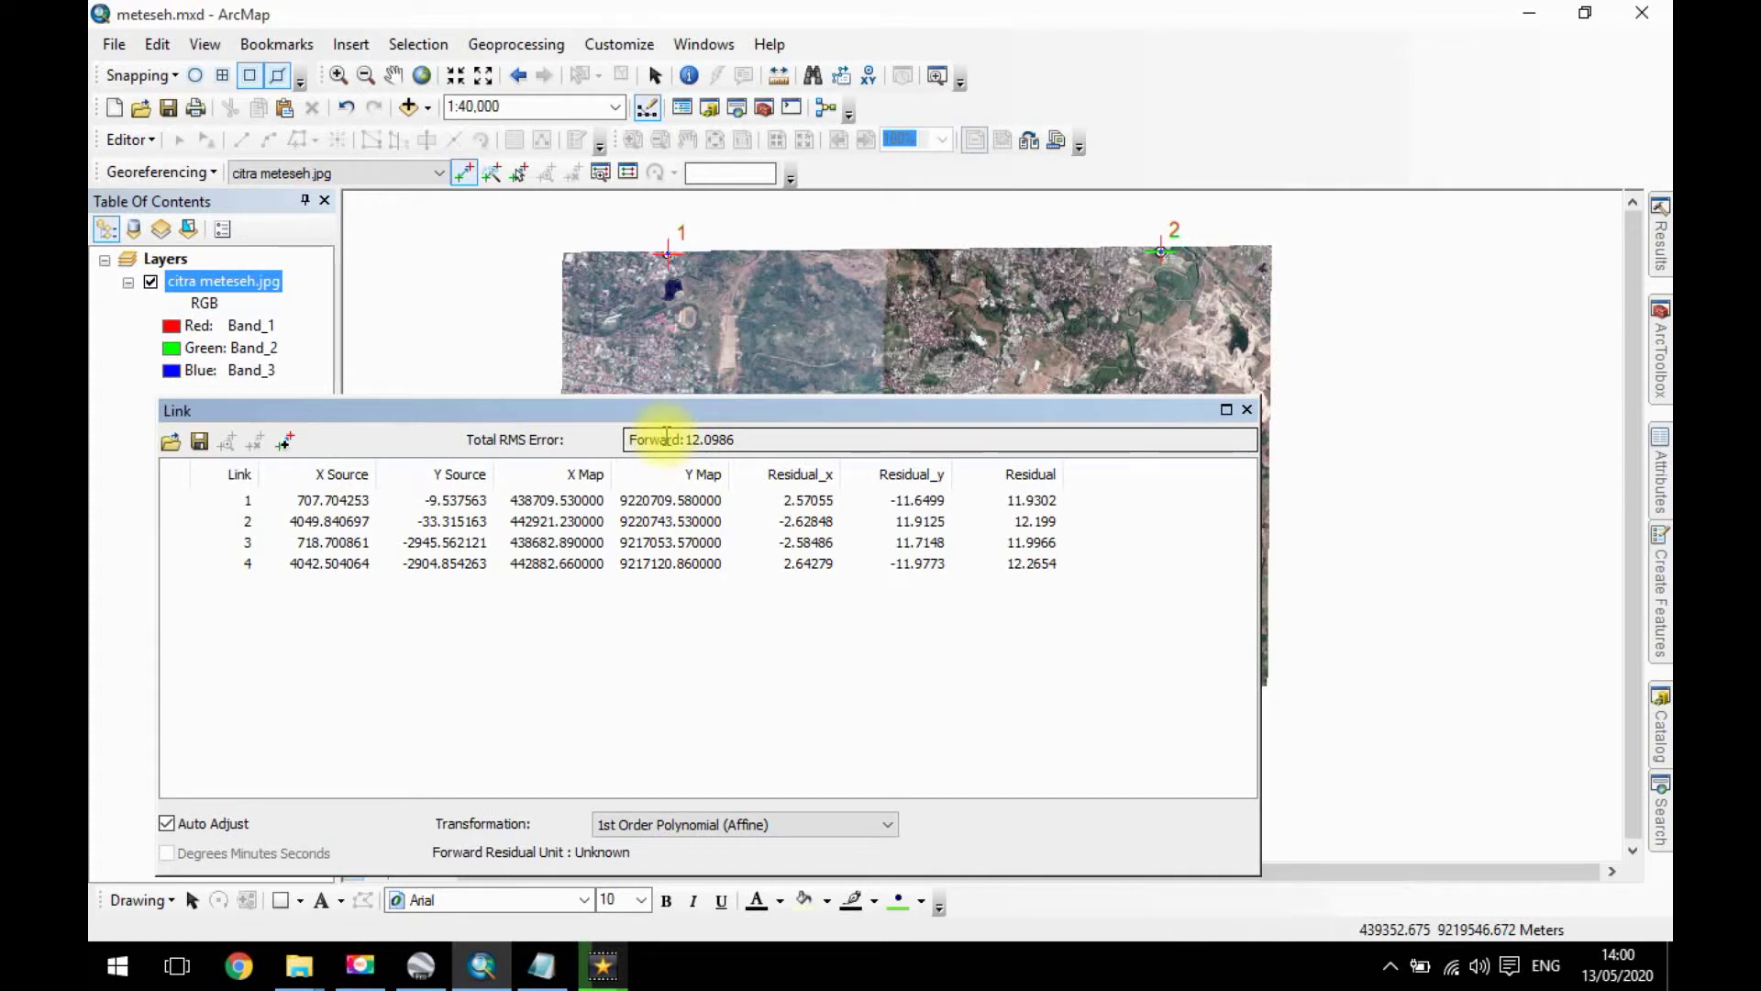
{"action": "left_click_drag", "start_coordinate": [686, 438], "coordinate": [782, 438]}
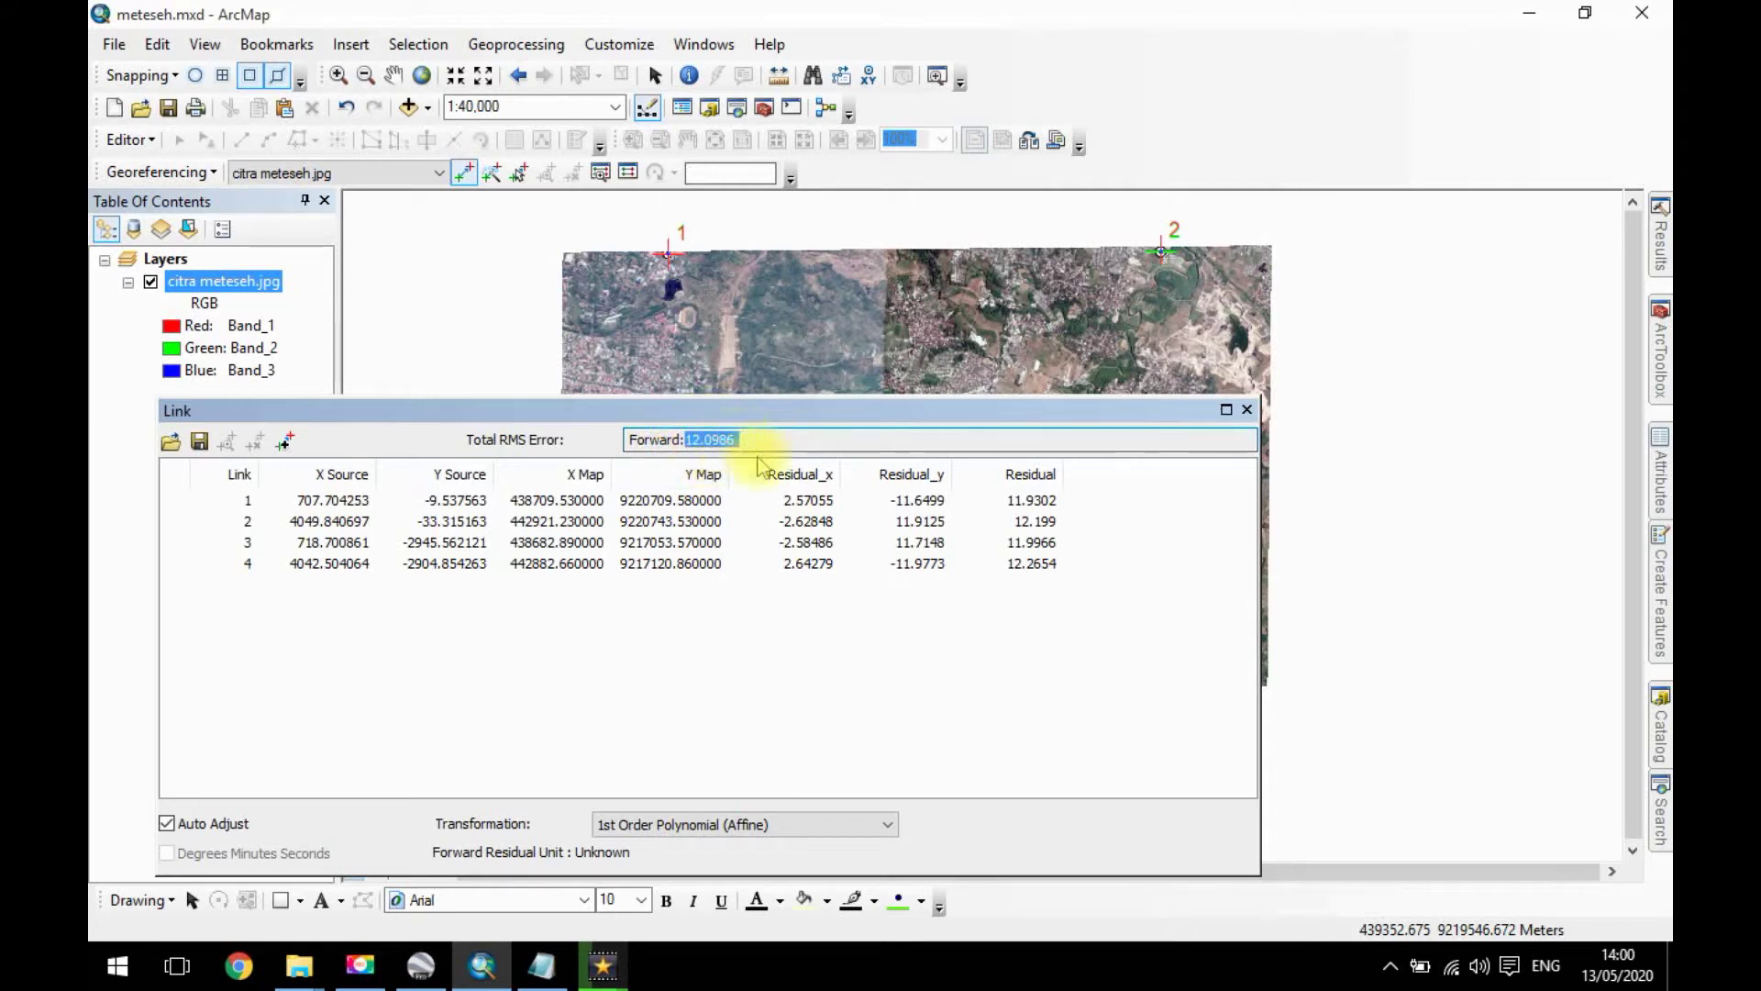
{"action": "left_click", "coordinate": [775, 617]}
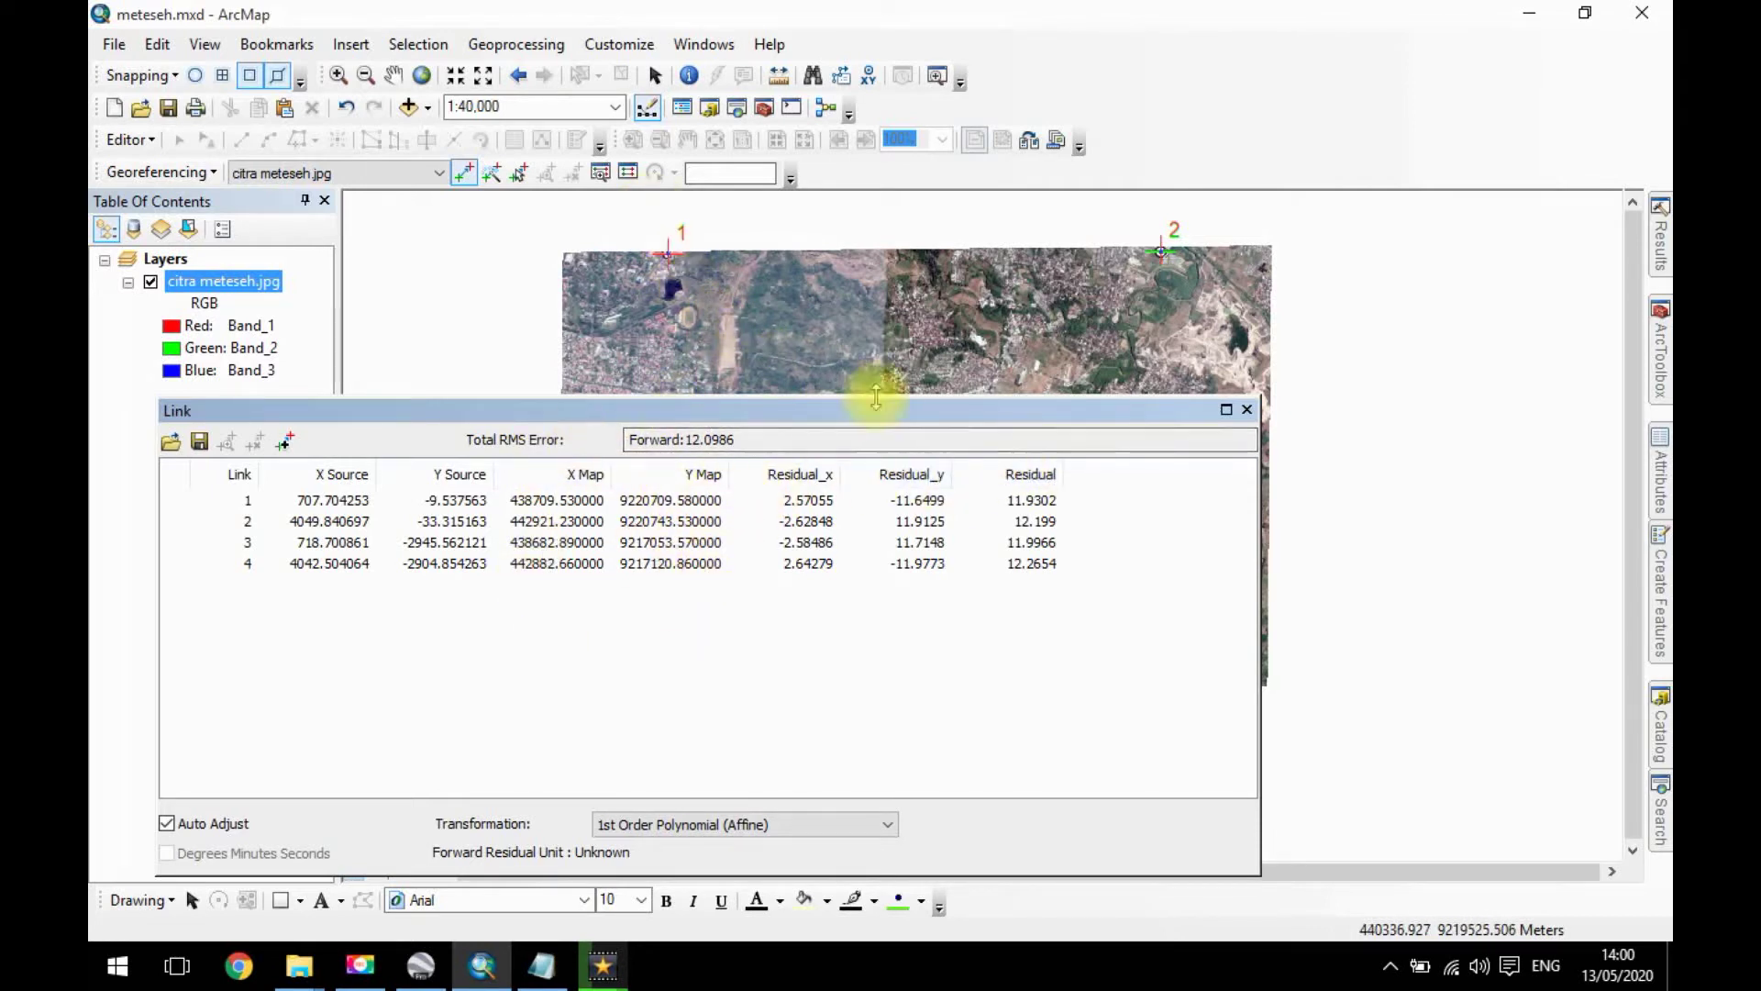
Move the link table clear of the map and inspect the offset of control point 2 at the C2 marker.
{"action": "left_click_drag", "start_coordinate": [1121, 422], "coordinate": [1279, 597]}
{"action": "scroll", "coordinate": [1165, 312], "scroll_direction": "up", "scroll_amount": 6}
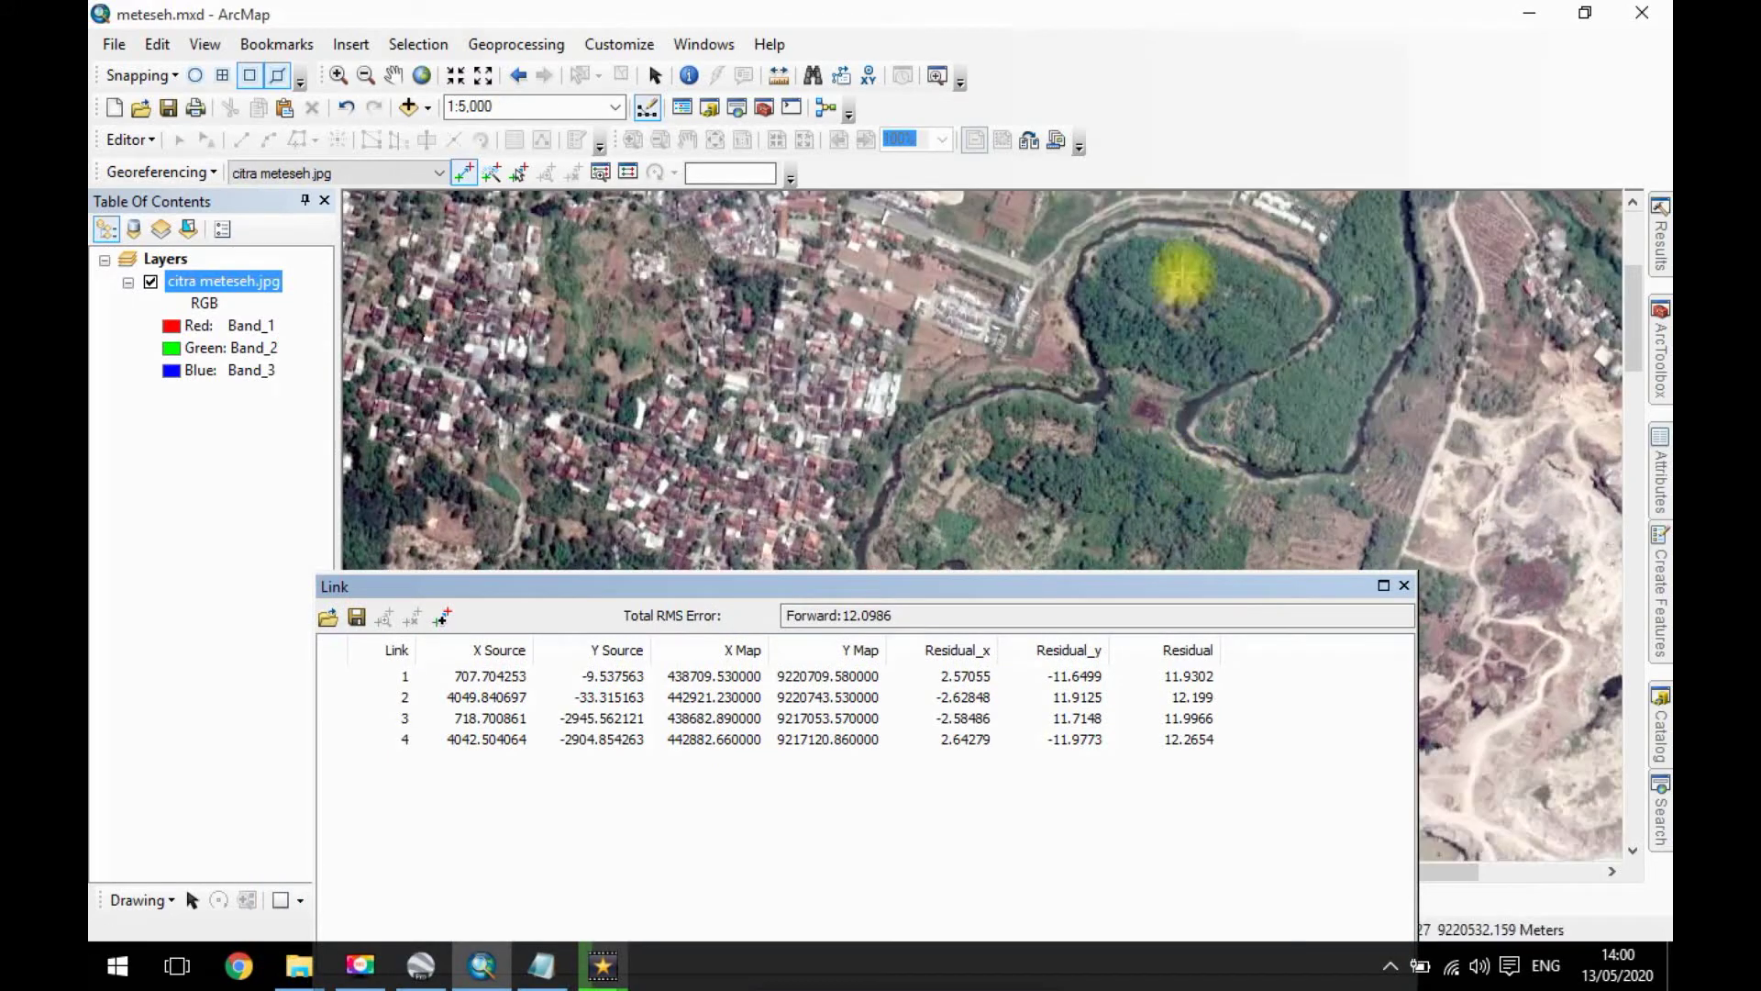
{"action": "scroll", "coordinate": [1112, 386], "scroll_direction": "up", "scroll_amount": 4}
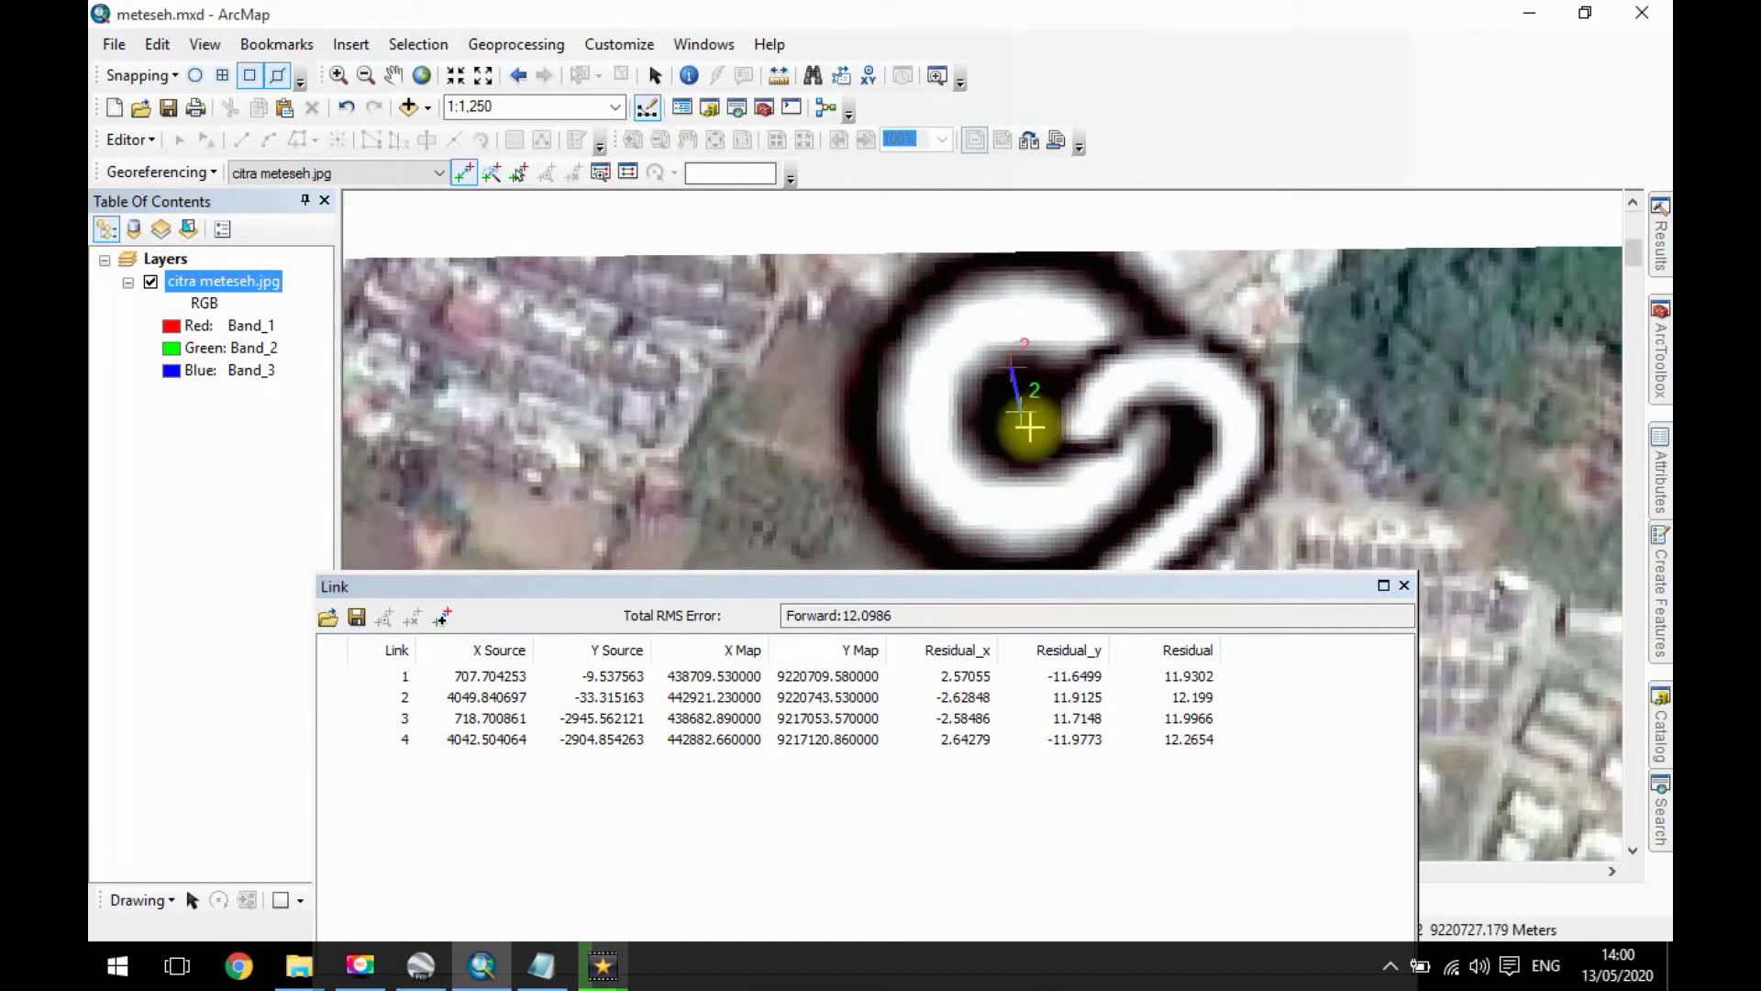
{"action": "scroll", "coordinate": [1037, 367], "scroll_direction": "down", "scroll_amount": 5}
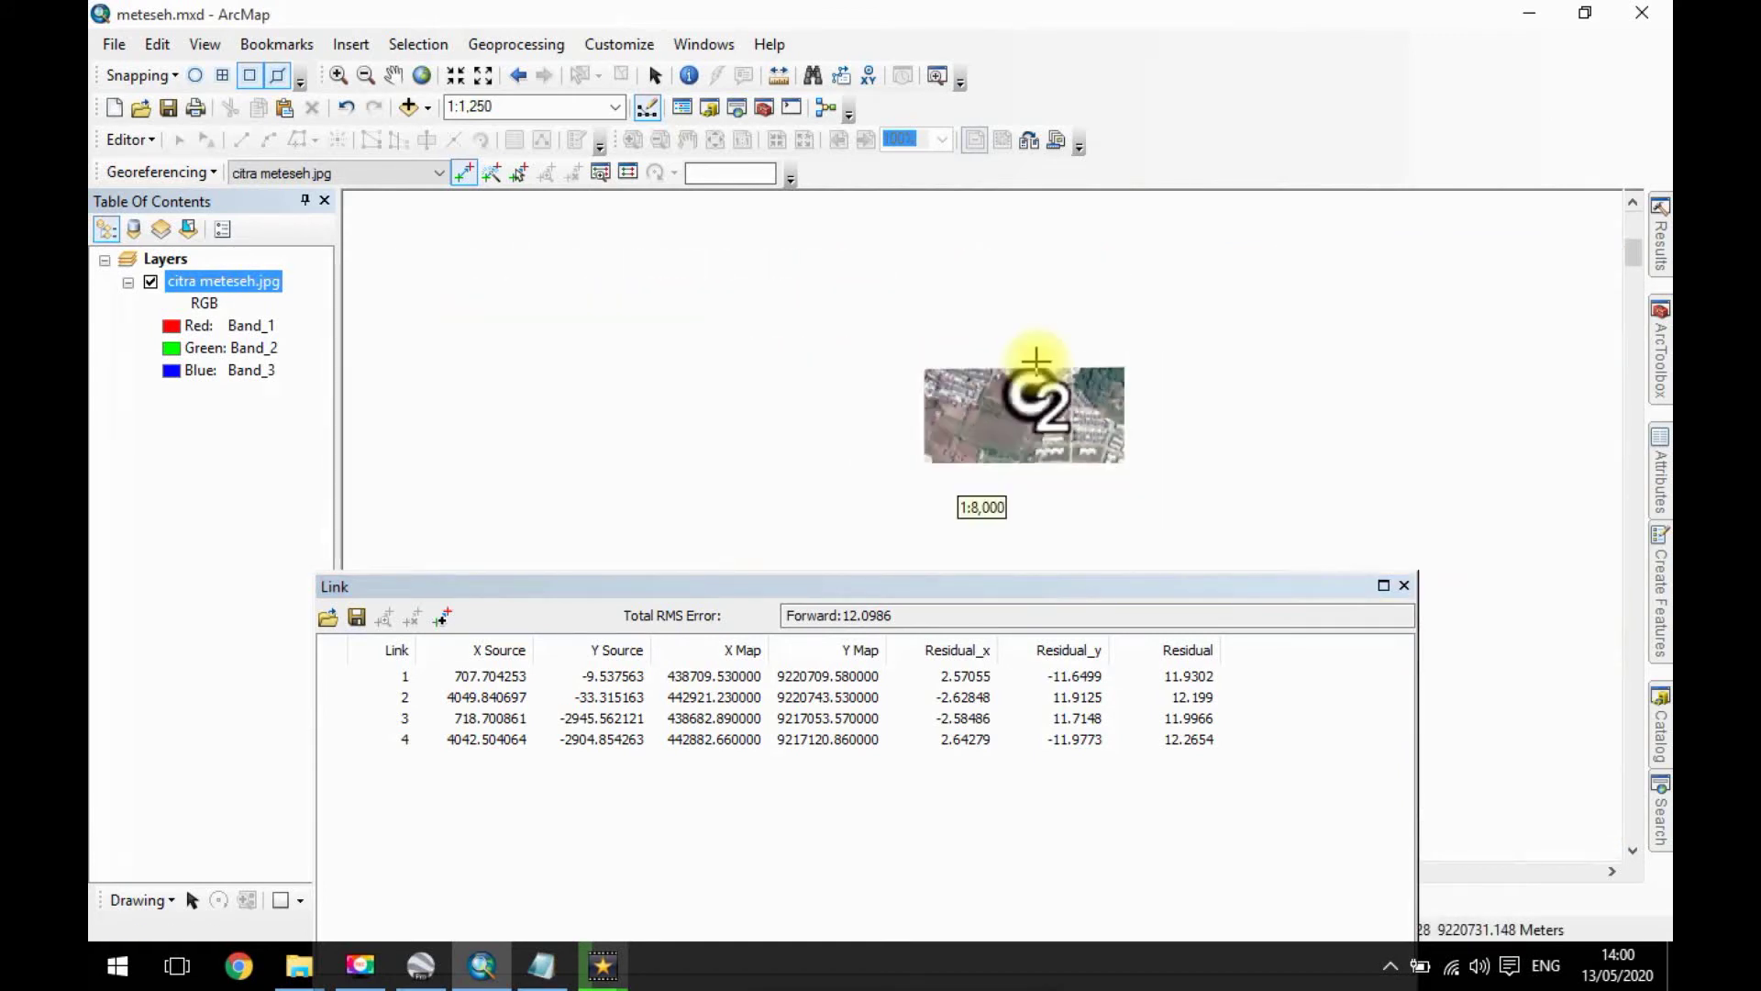
{"action": "scroll", "coordinate": [1042, 431], "scroll_direction": "down", "scroll_amount": 4}
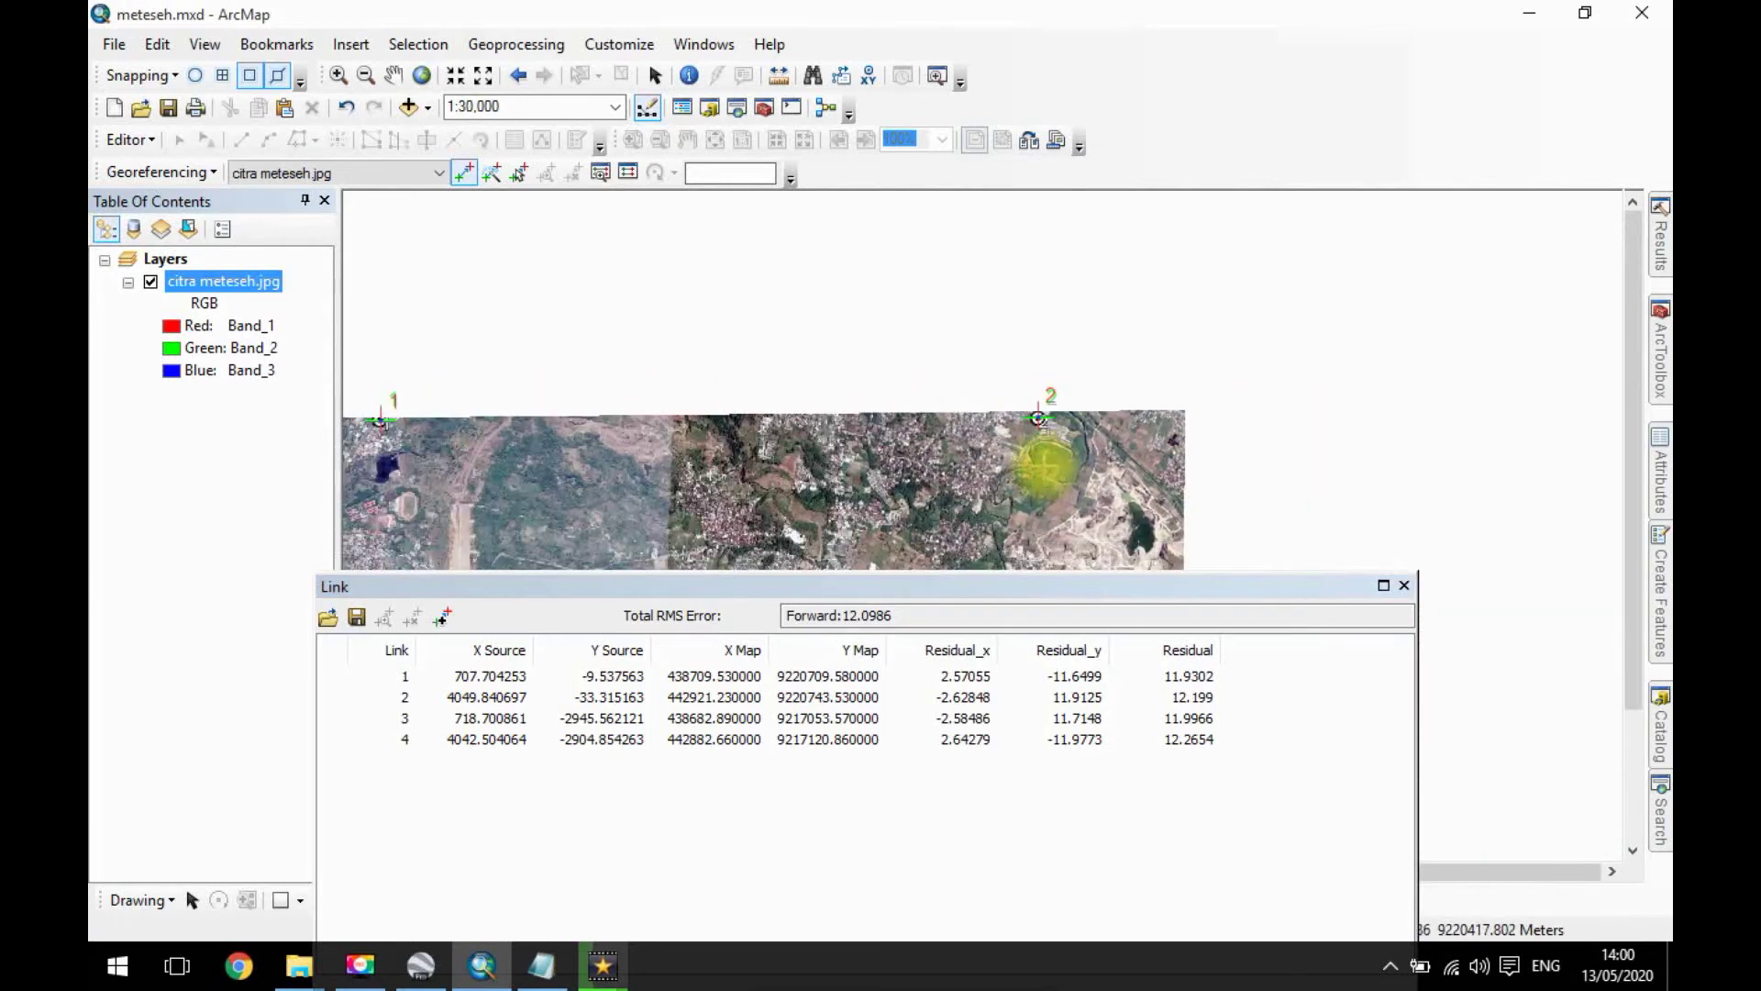
Bring the whole image into view above the link table and examine the residuals of the four links.
{"action": "scroll", "coordinate": [1046, 468], "scroll_direction": "down", "scroll_amount": 2}
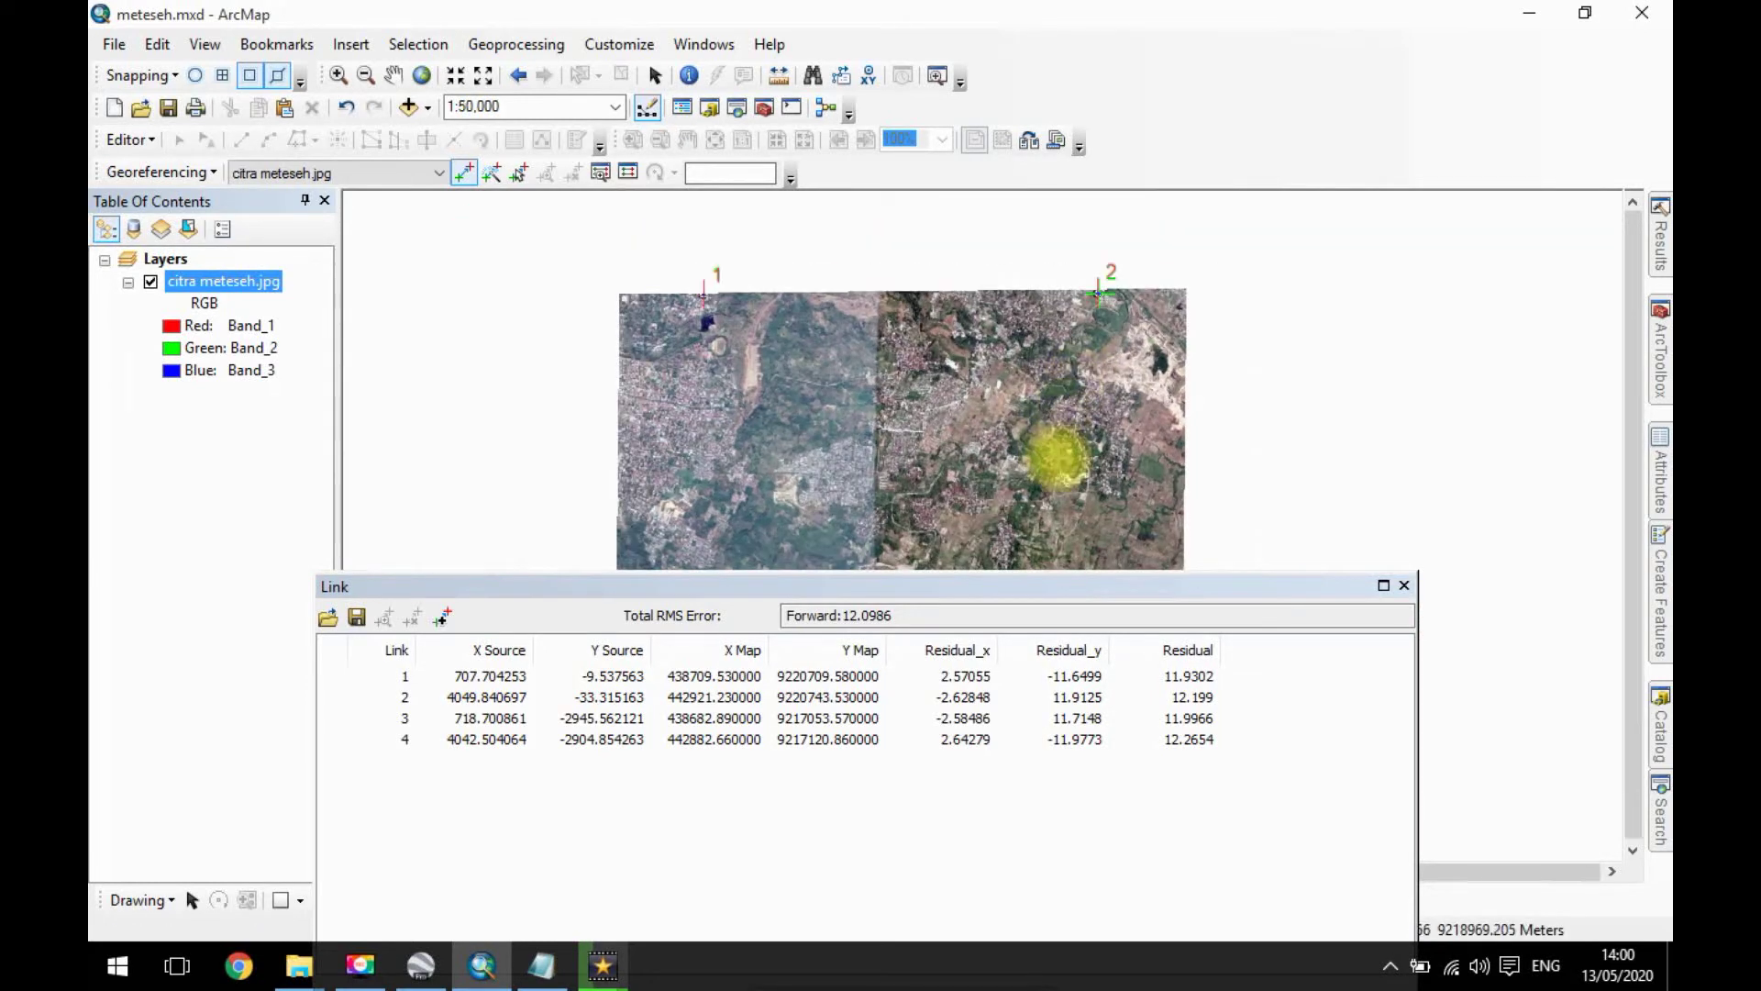
{"action": "left_click_drag", "start_coordinate": [1059, 456], "coordinate": [1055, 353]}
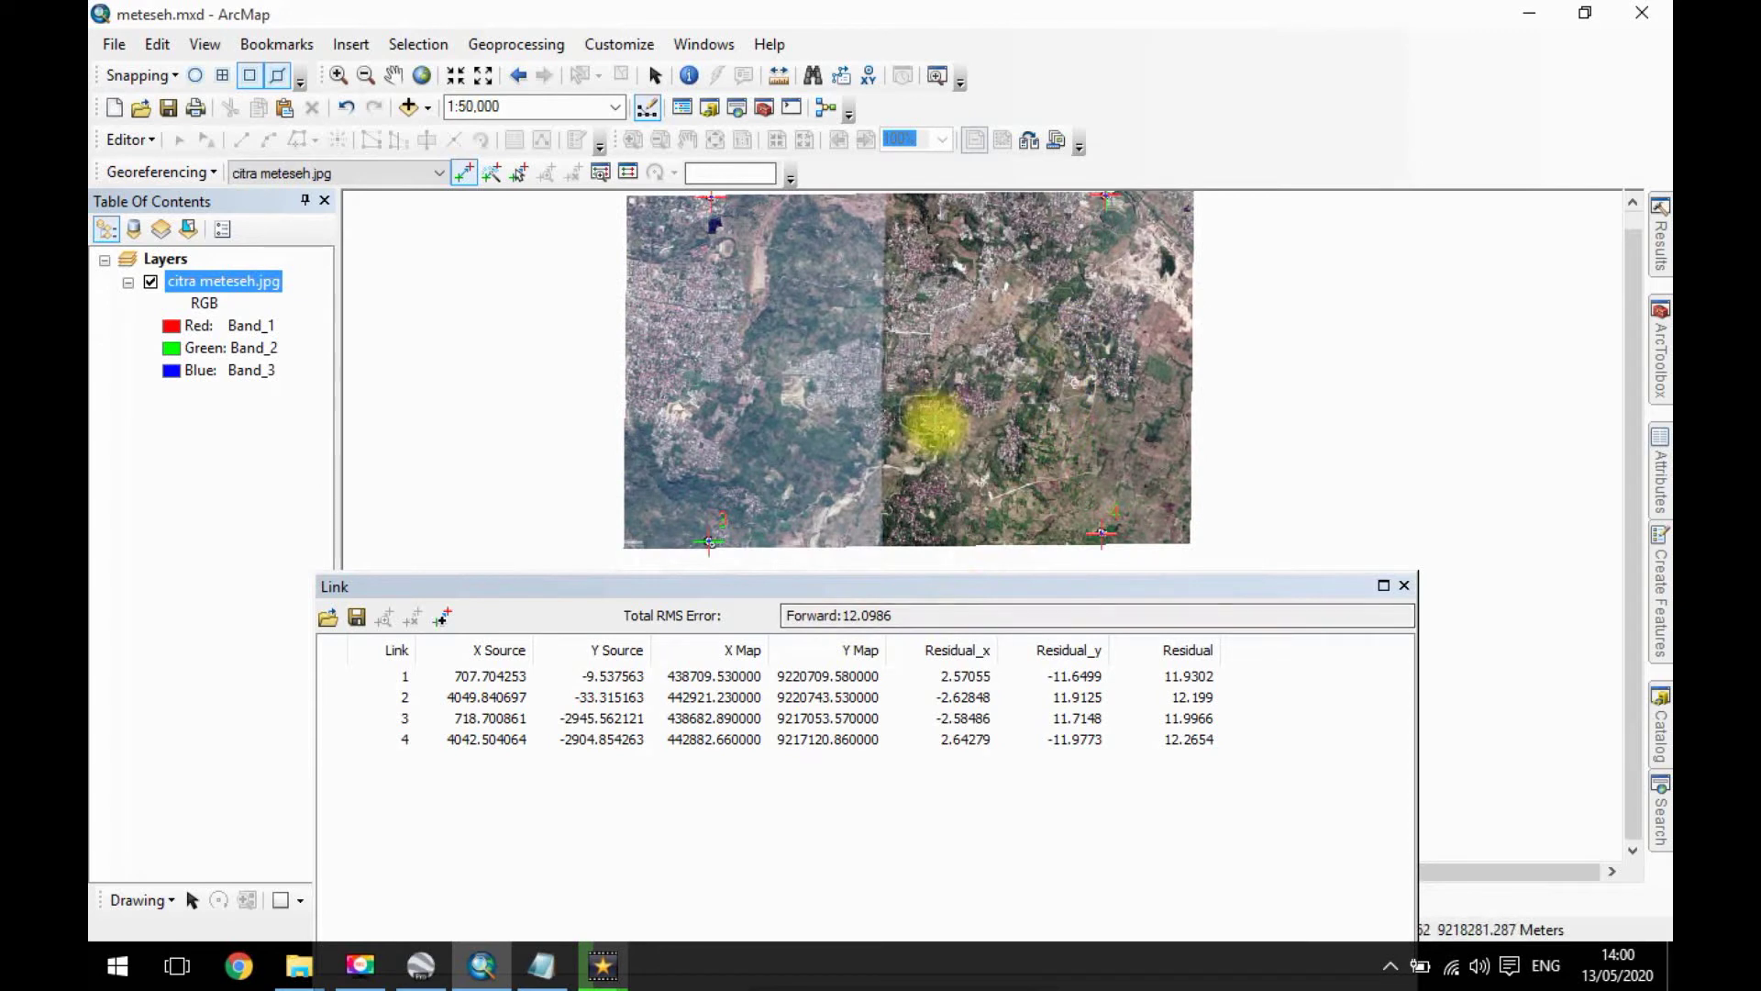
{"action": "scroll", "coordinate": [927, 422], "scroll_direction": "down", "scroll_amount": 1}
{"action": "left_click_drag", "start_coordinate": [991, 346], "coordinate": [973, 346]}
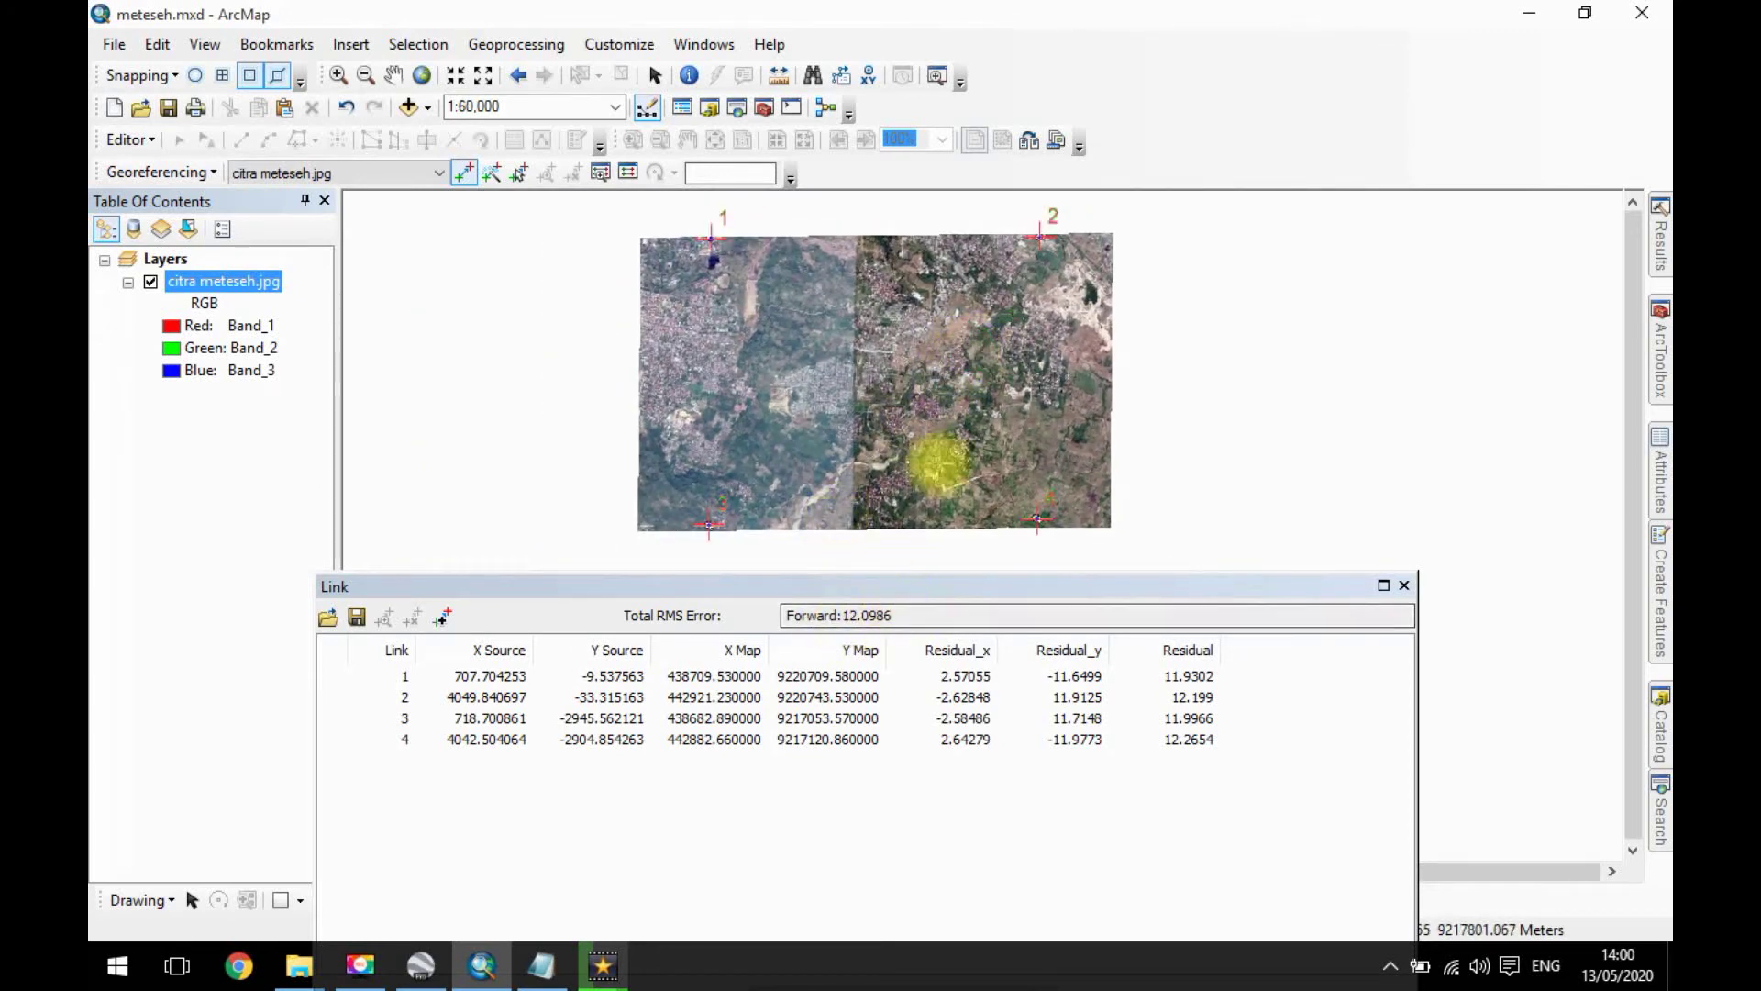
{"action": "left_click_drag", "start_coordinate": [920, 587], "coordinate": [914, 554]}
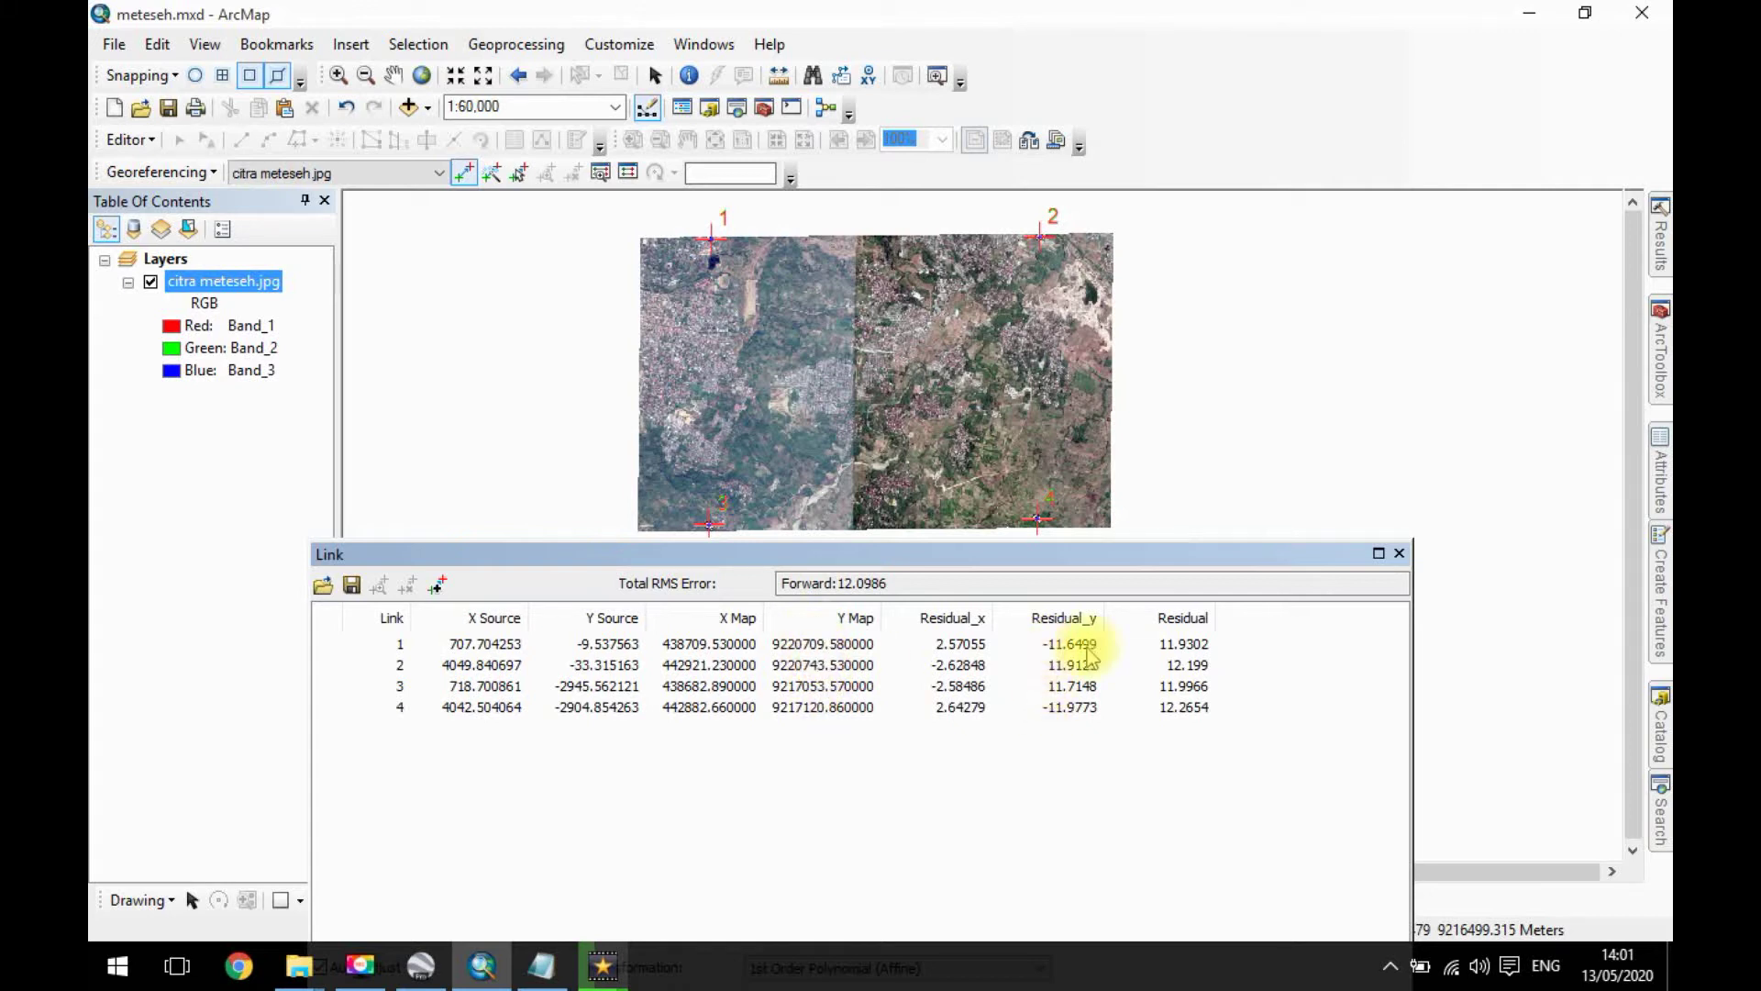
Set the Y Map value of link 1 to 9220729.58 in the link table.
{"action": "left_click", "coordinate": [813, 644]}
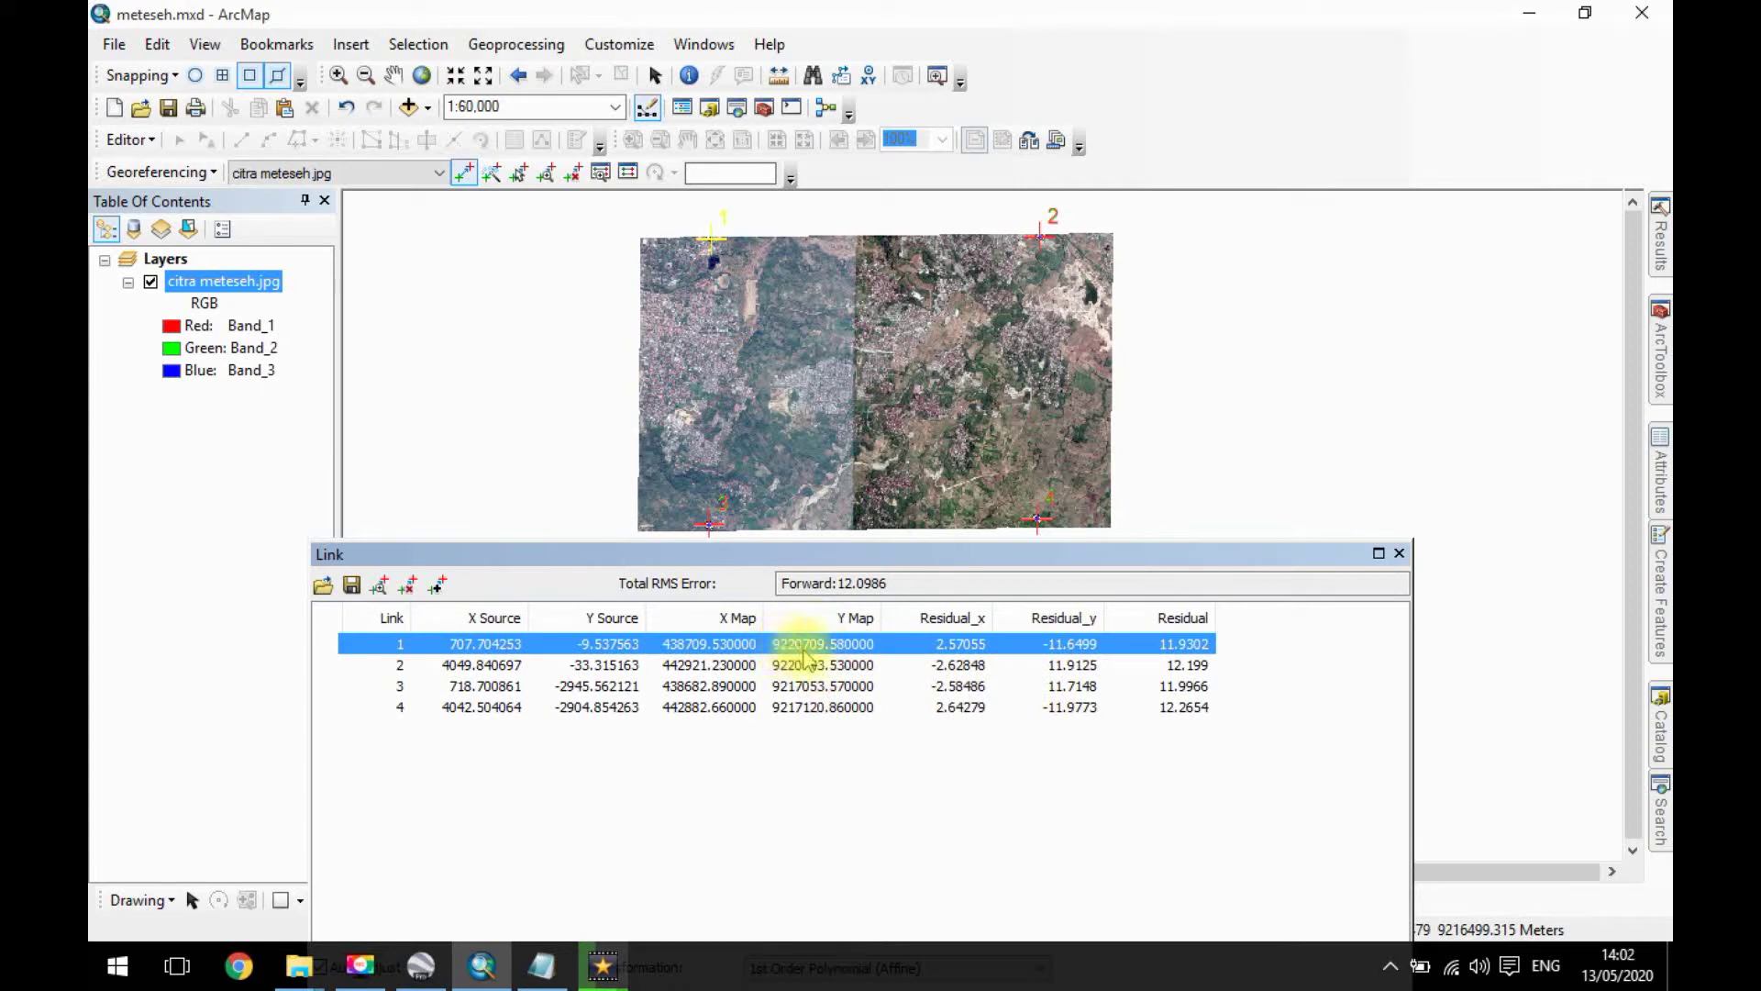
{"action": "left_click", "coordinate": [819, 644]}
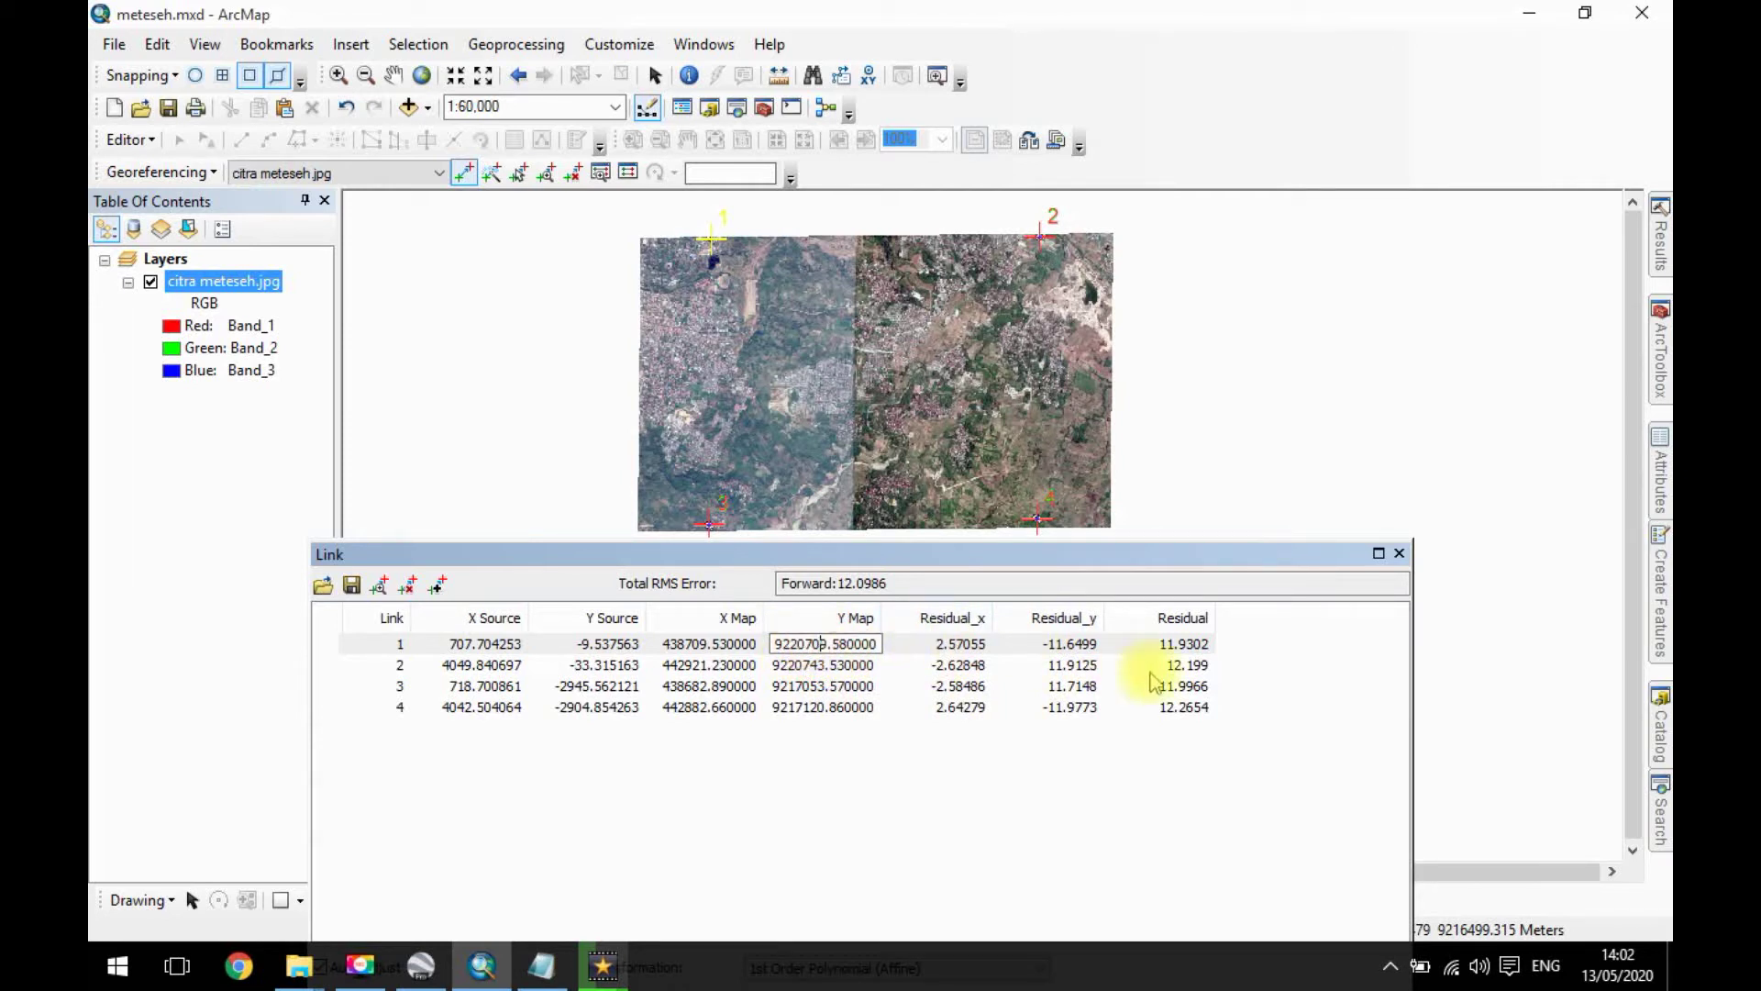
{"action": "key", "text": "BackSpace"}
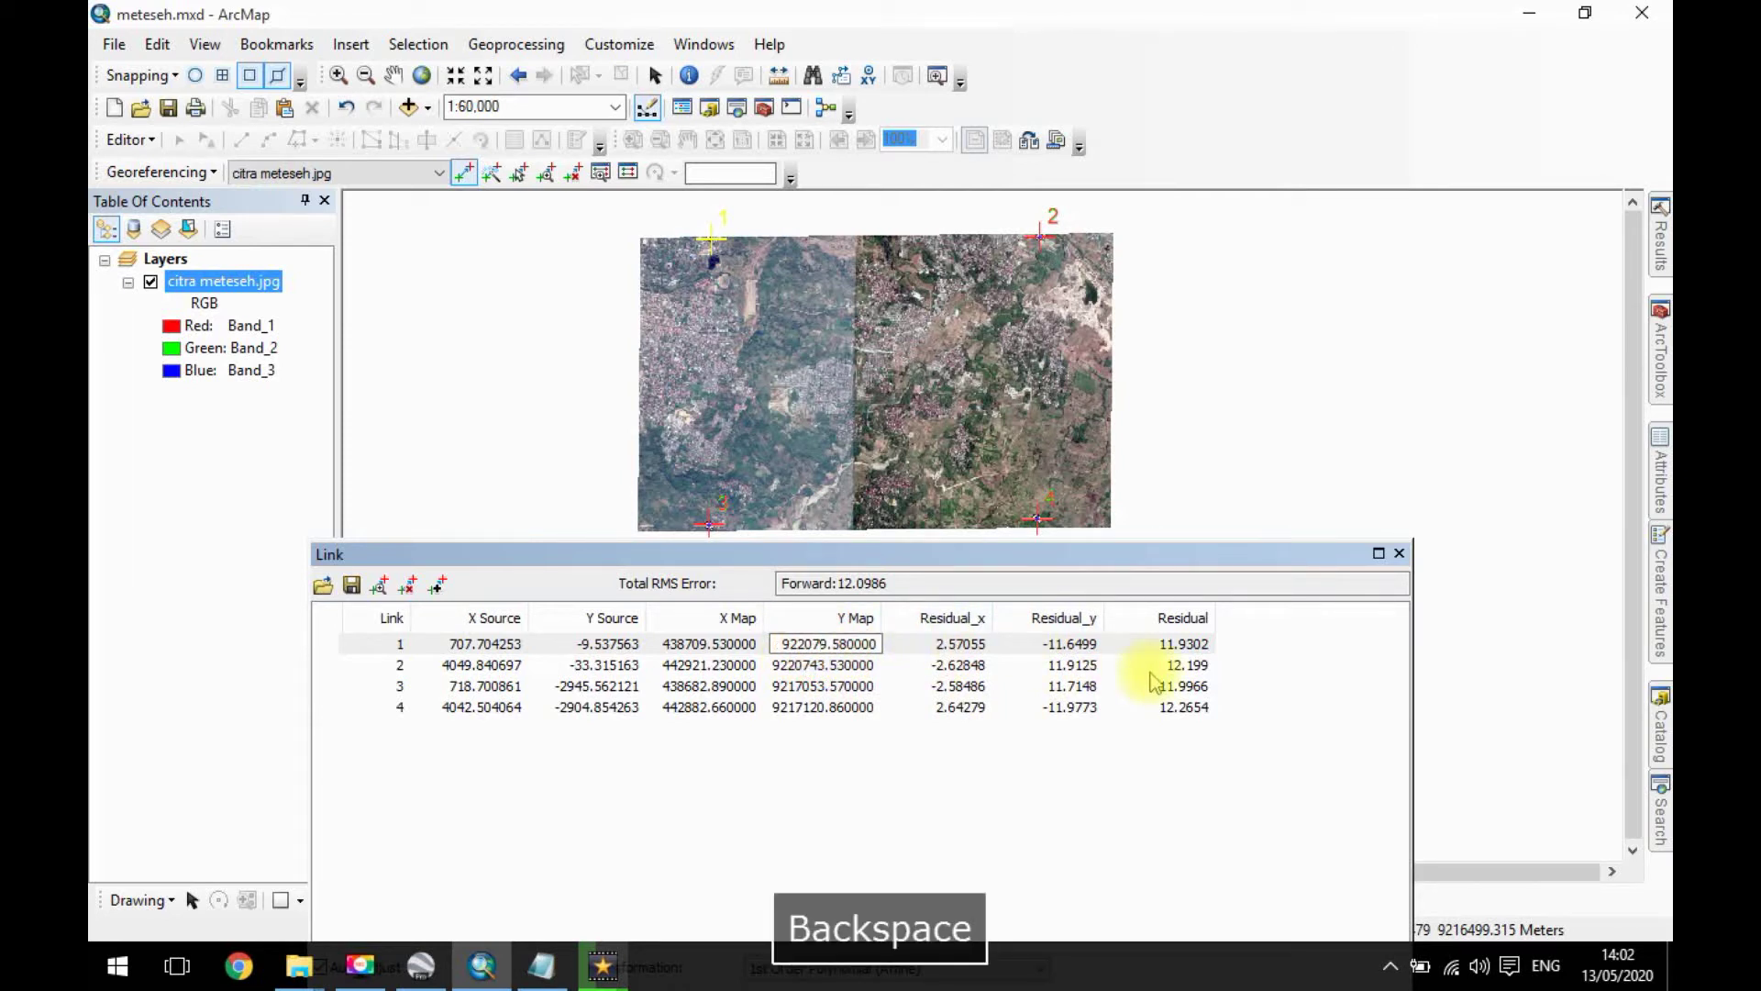
{"action": "type", "text": "2"}
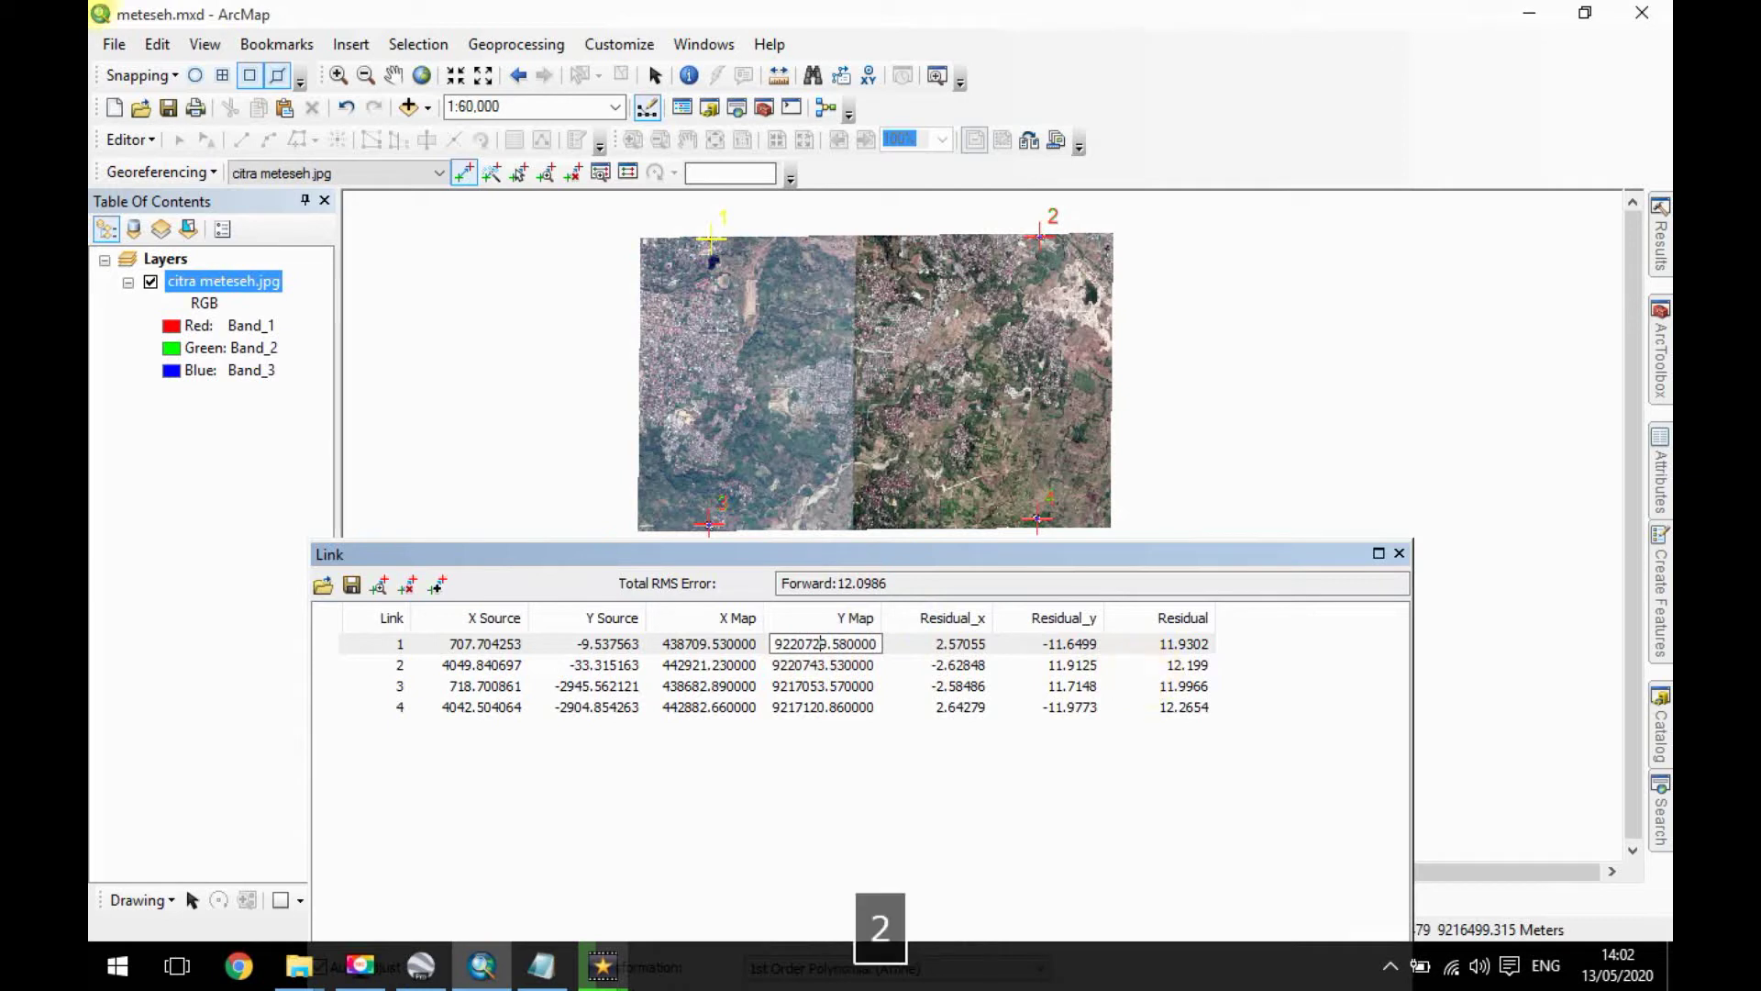
{"action": "key", "text": "Return"}
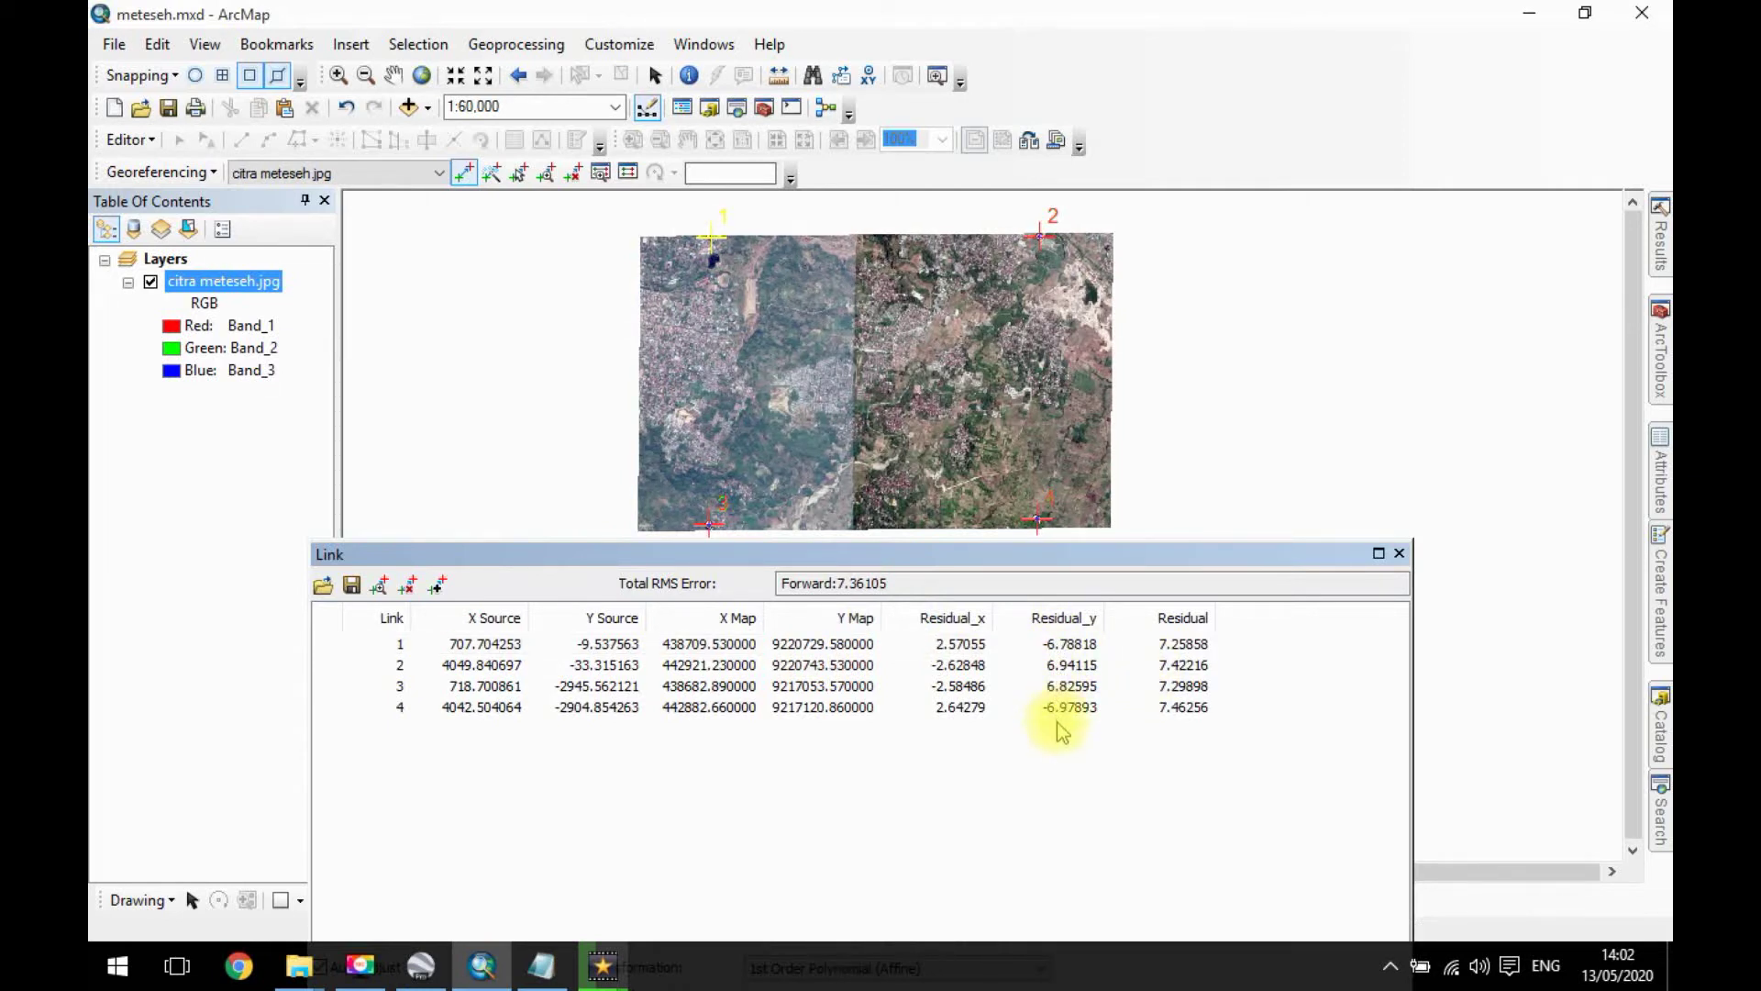
Set the Y Map value of link 4 to 9217140.86 in the link table.
{"action": "left_click", "coordinate": [813, 646]}
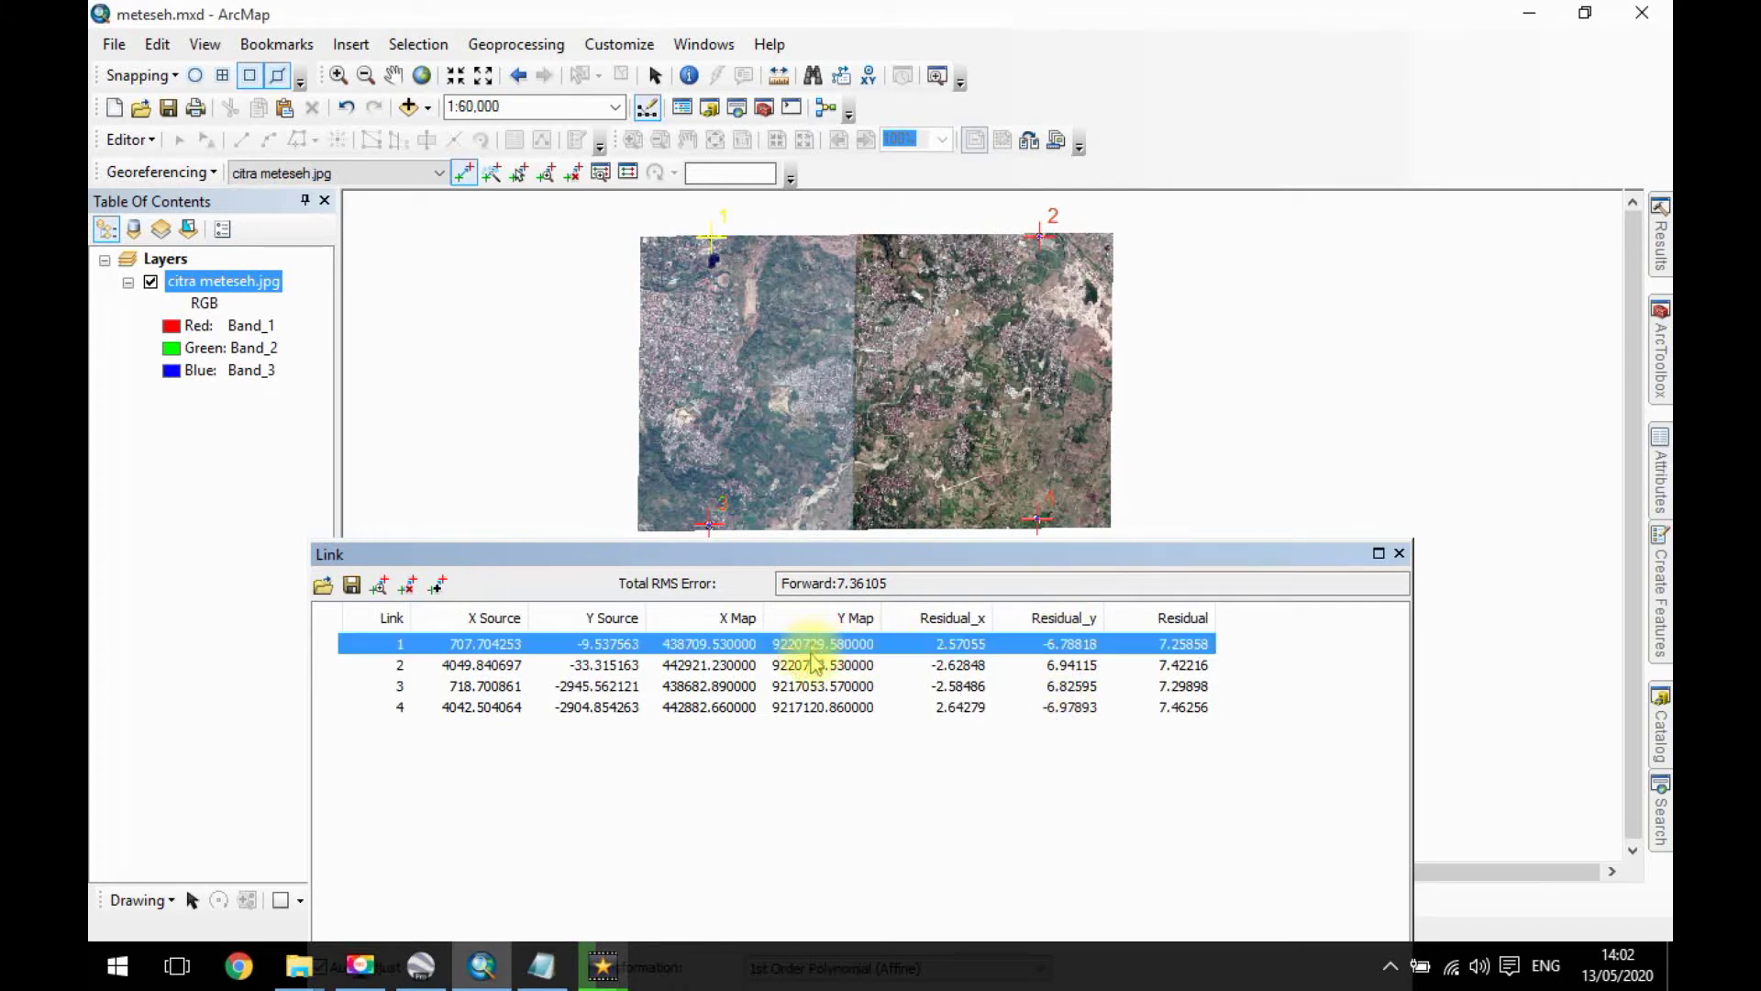
{"action": "left_click", "coordinate": [813, 709]}
{"action": "left_click", "coordinate": [821, 708]}
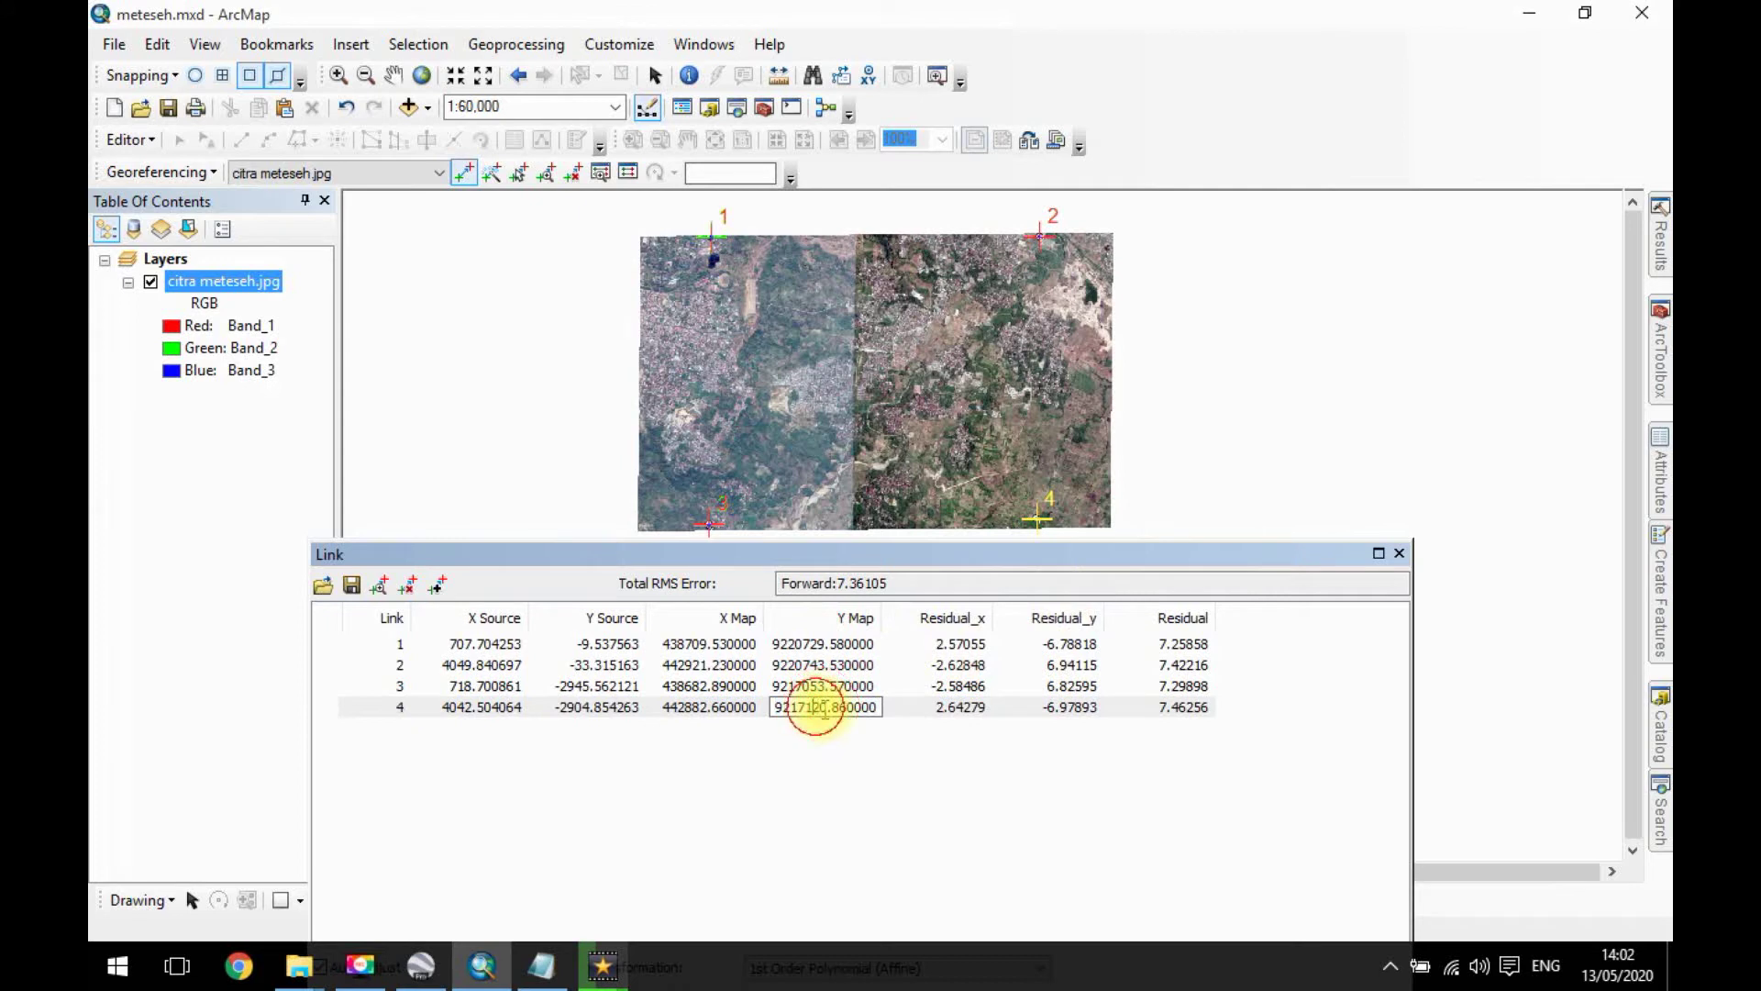
{"action": "key", "text": "BackSpace"}
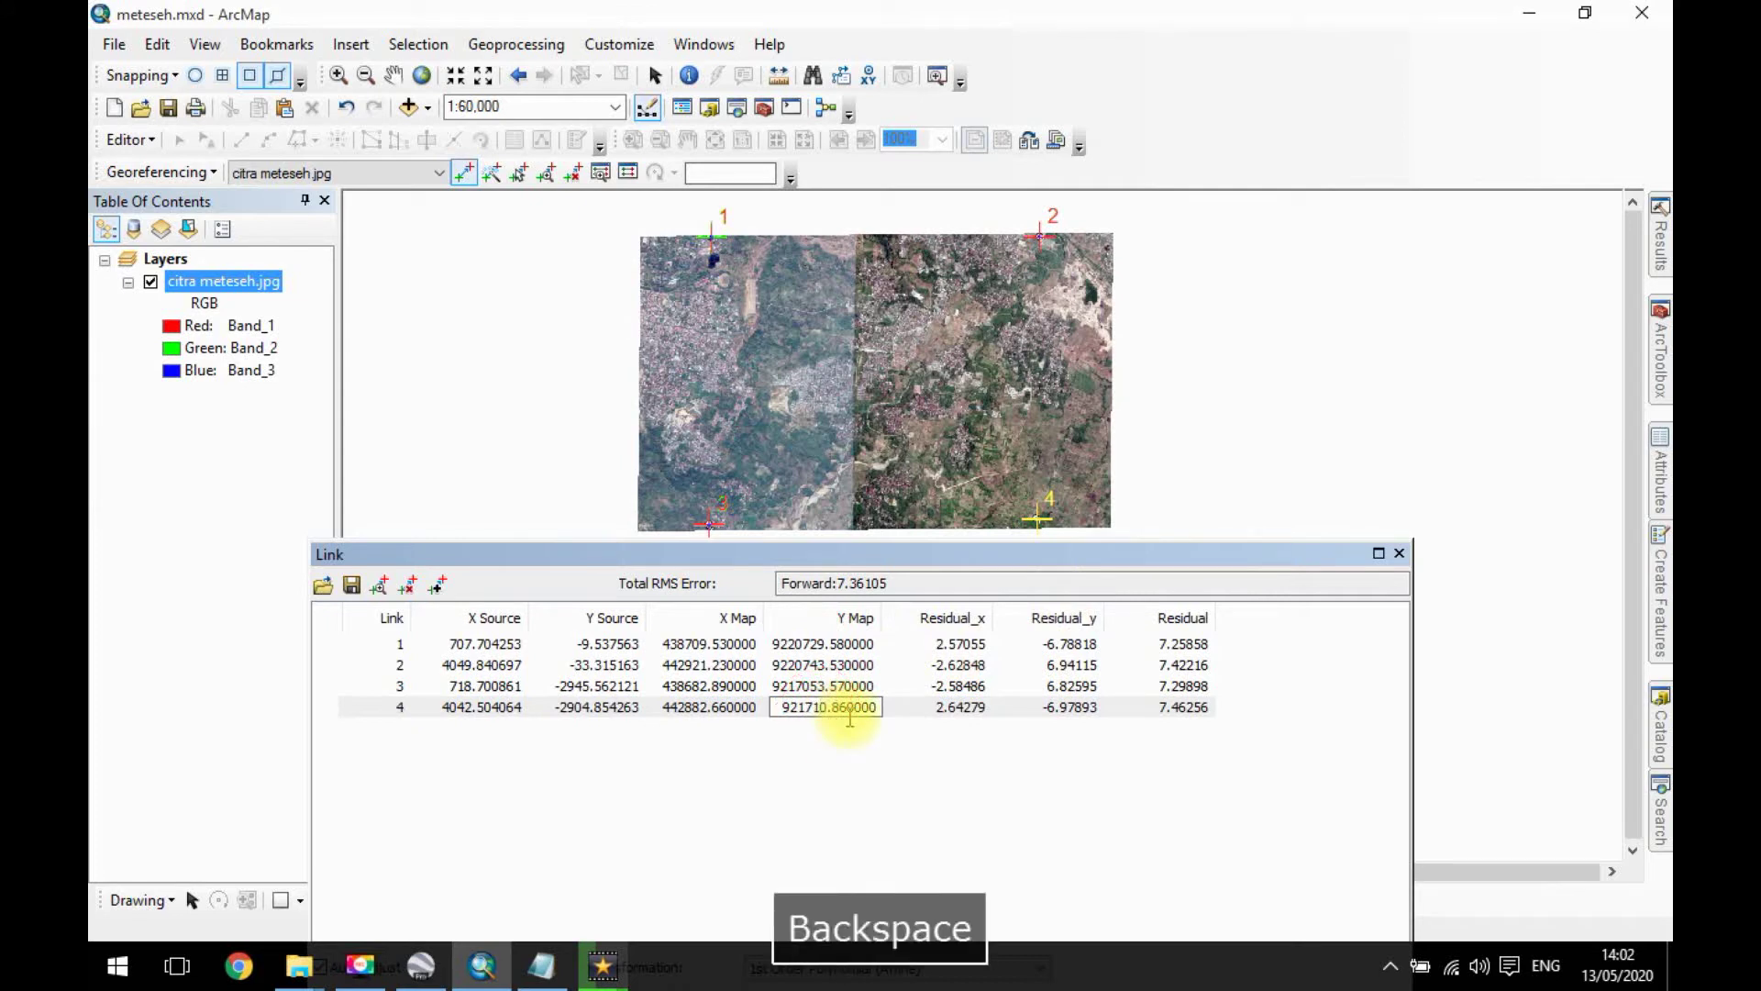
{"action": "type", "text": "4"}
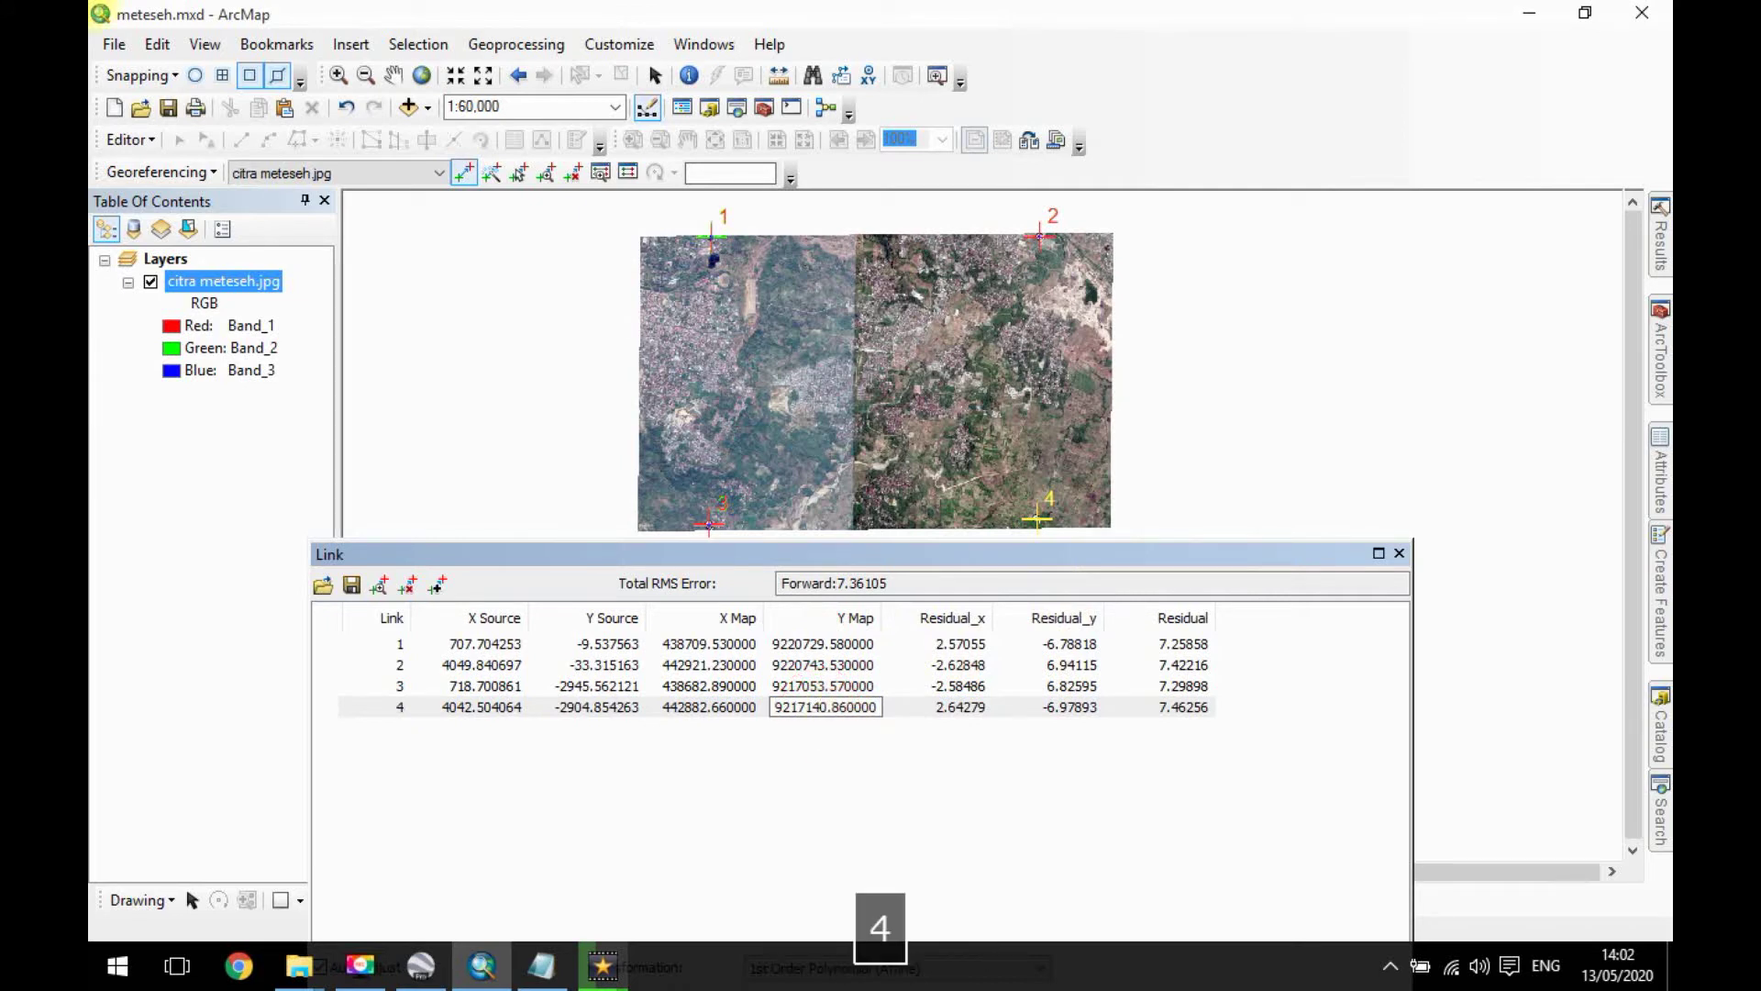
{"action": "key", "text": "Return"}
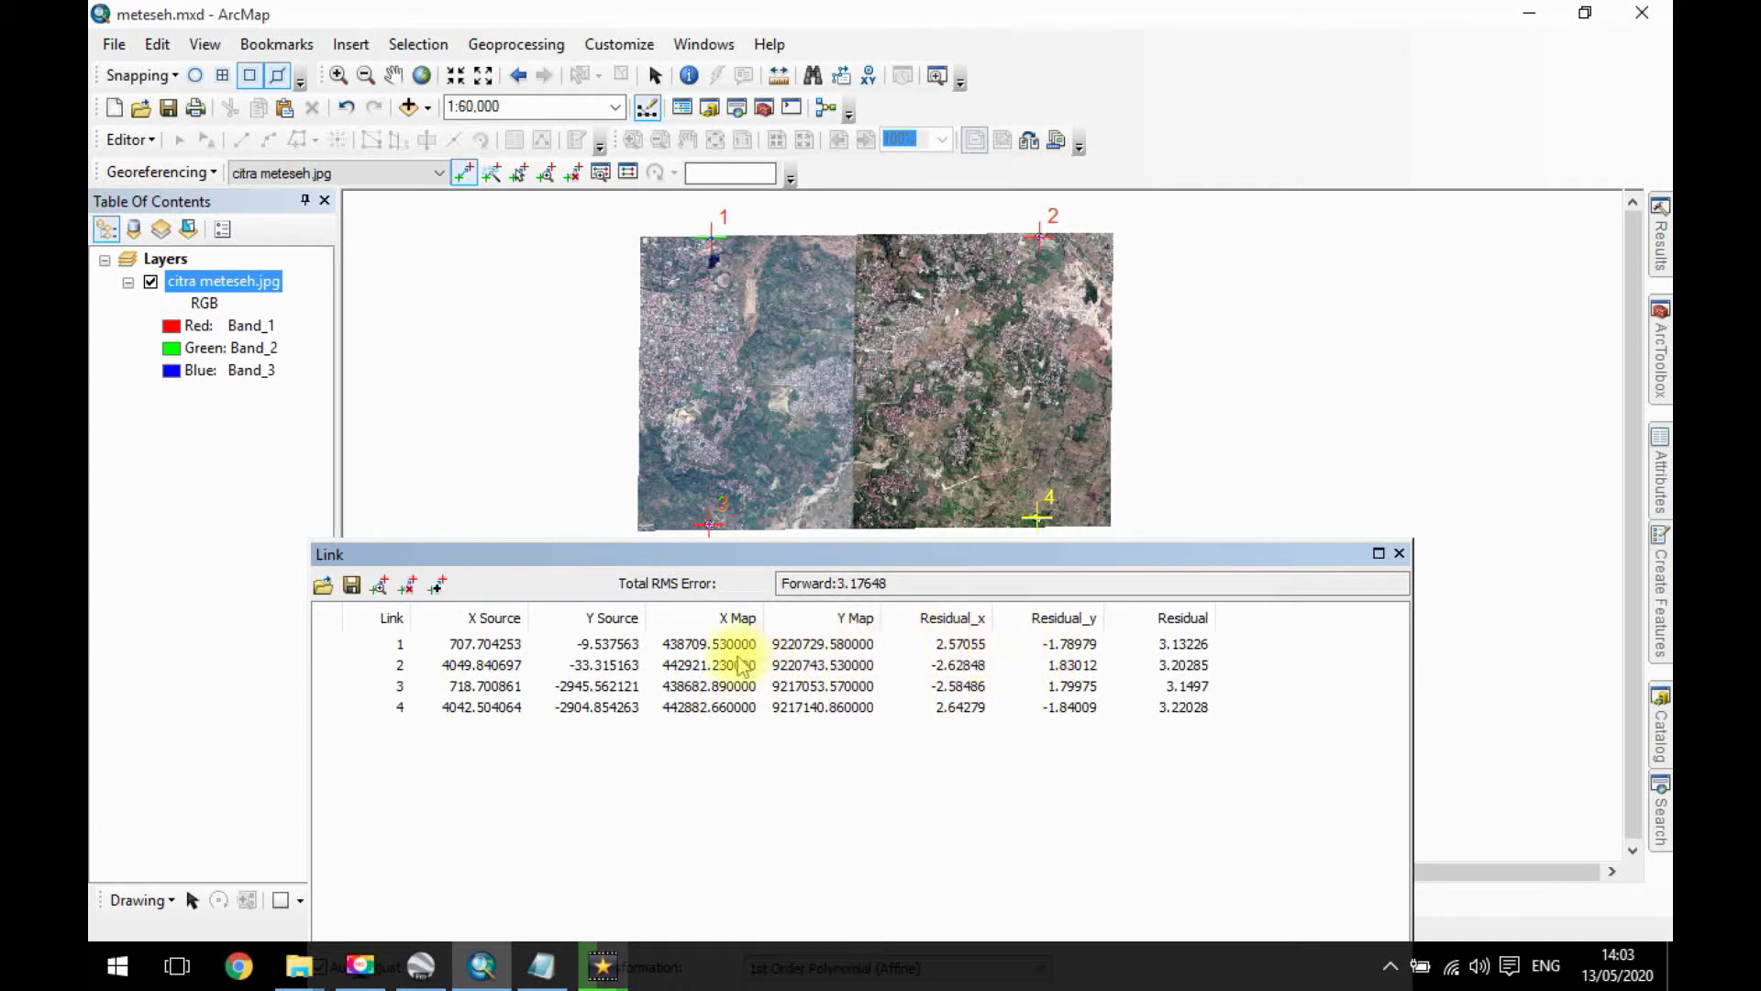
Set the X Map value of link 1 to 438705.53 in the link table.
{"action": "left_click", "coordinate": [700, 646]}
{"action": "left_click", "coordinate": [700, 646]}
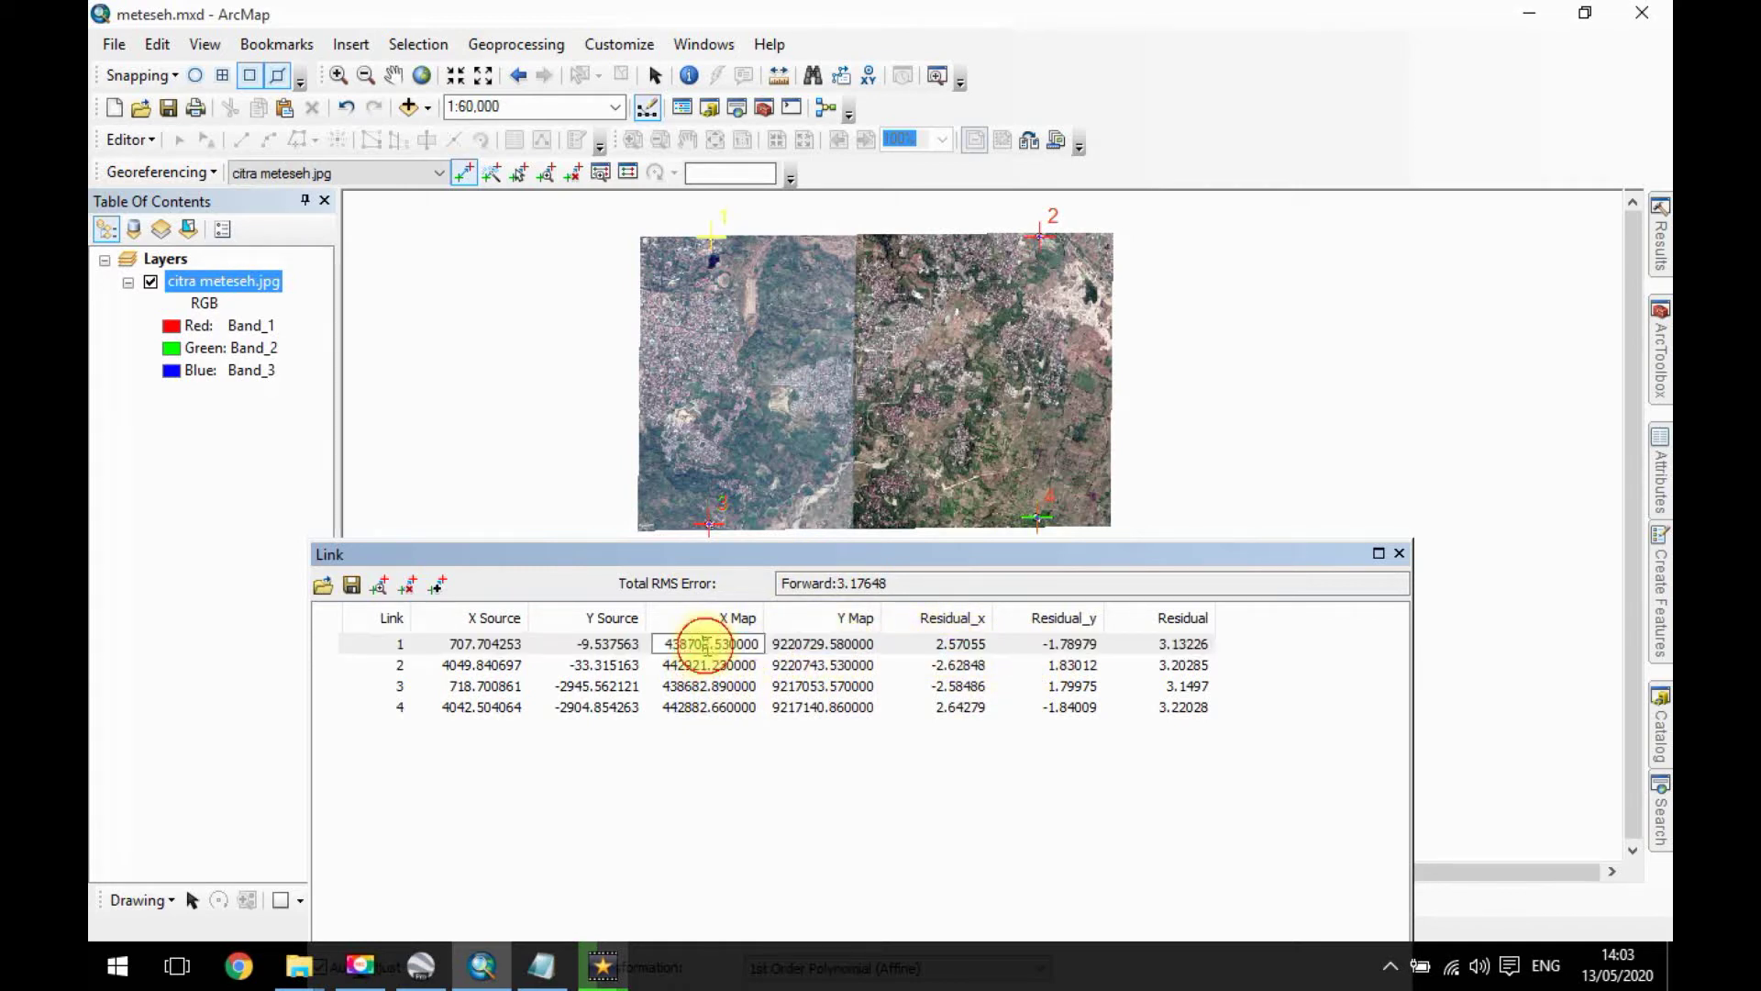
{"action": "key", "text": "Right"}
{"action": "key", "text": "BackSpace"}
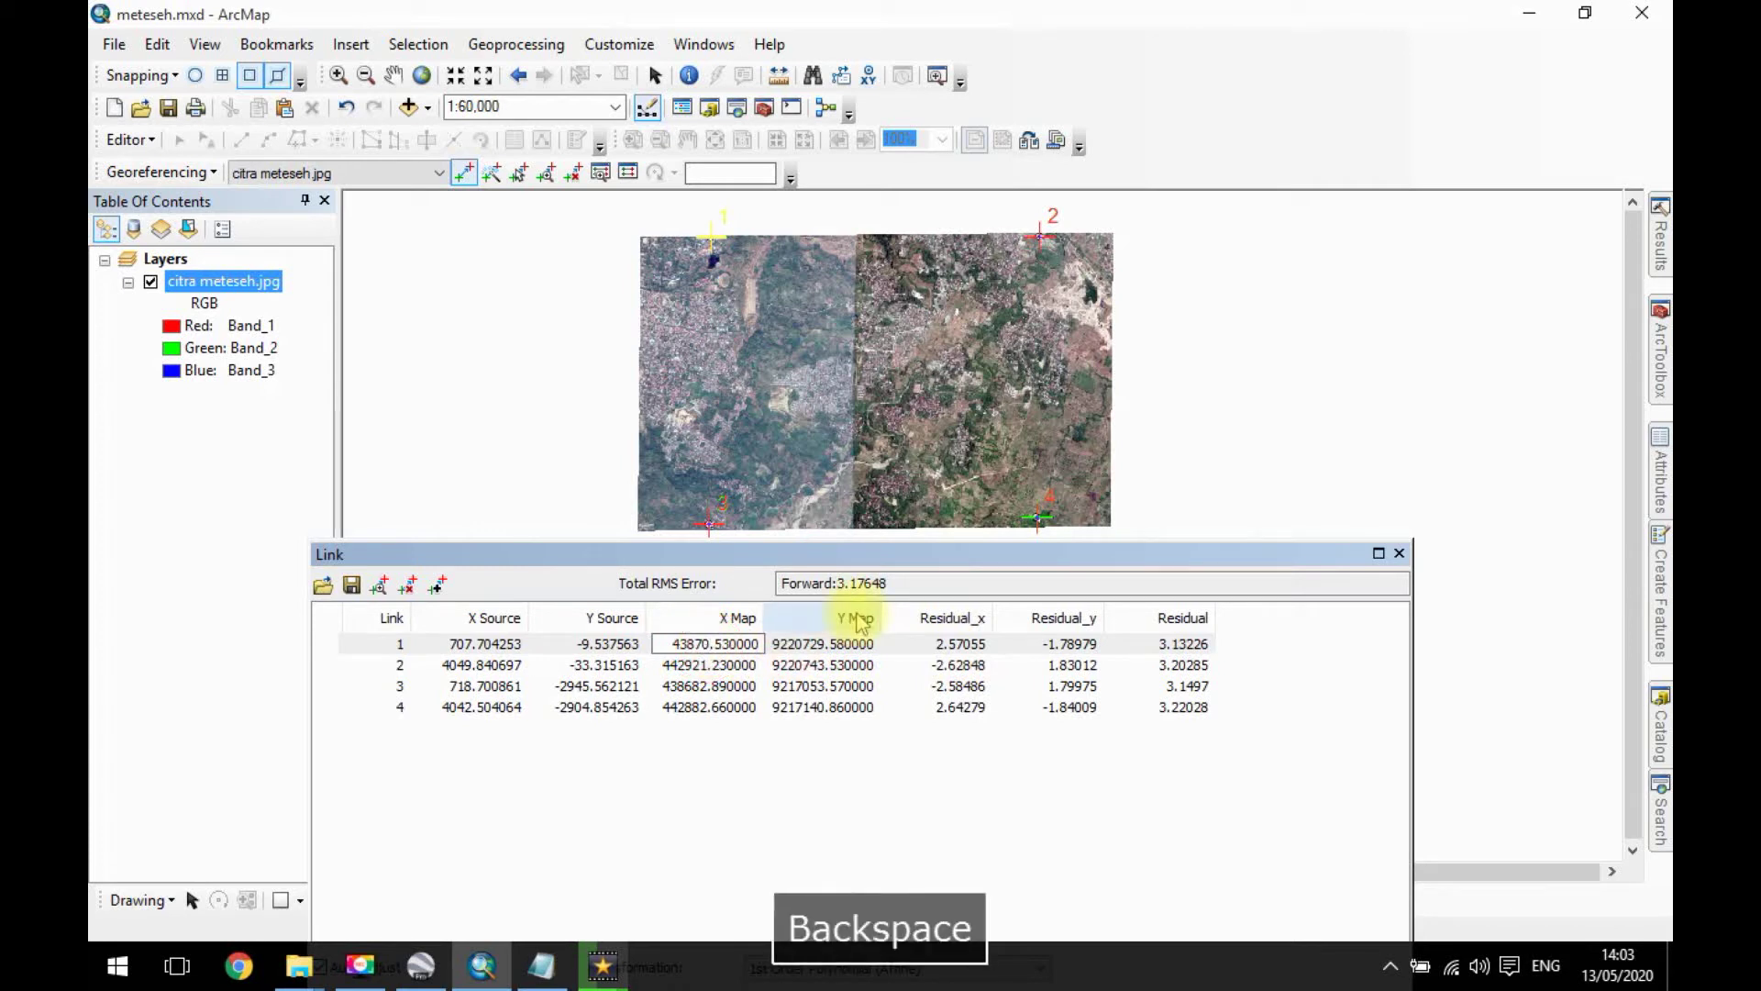
{"action": "type", "text": "5"}
{"action": "key", "text": "Return"}
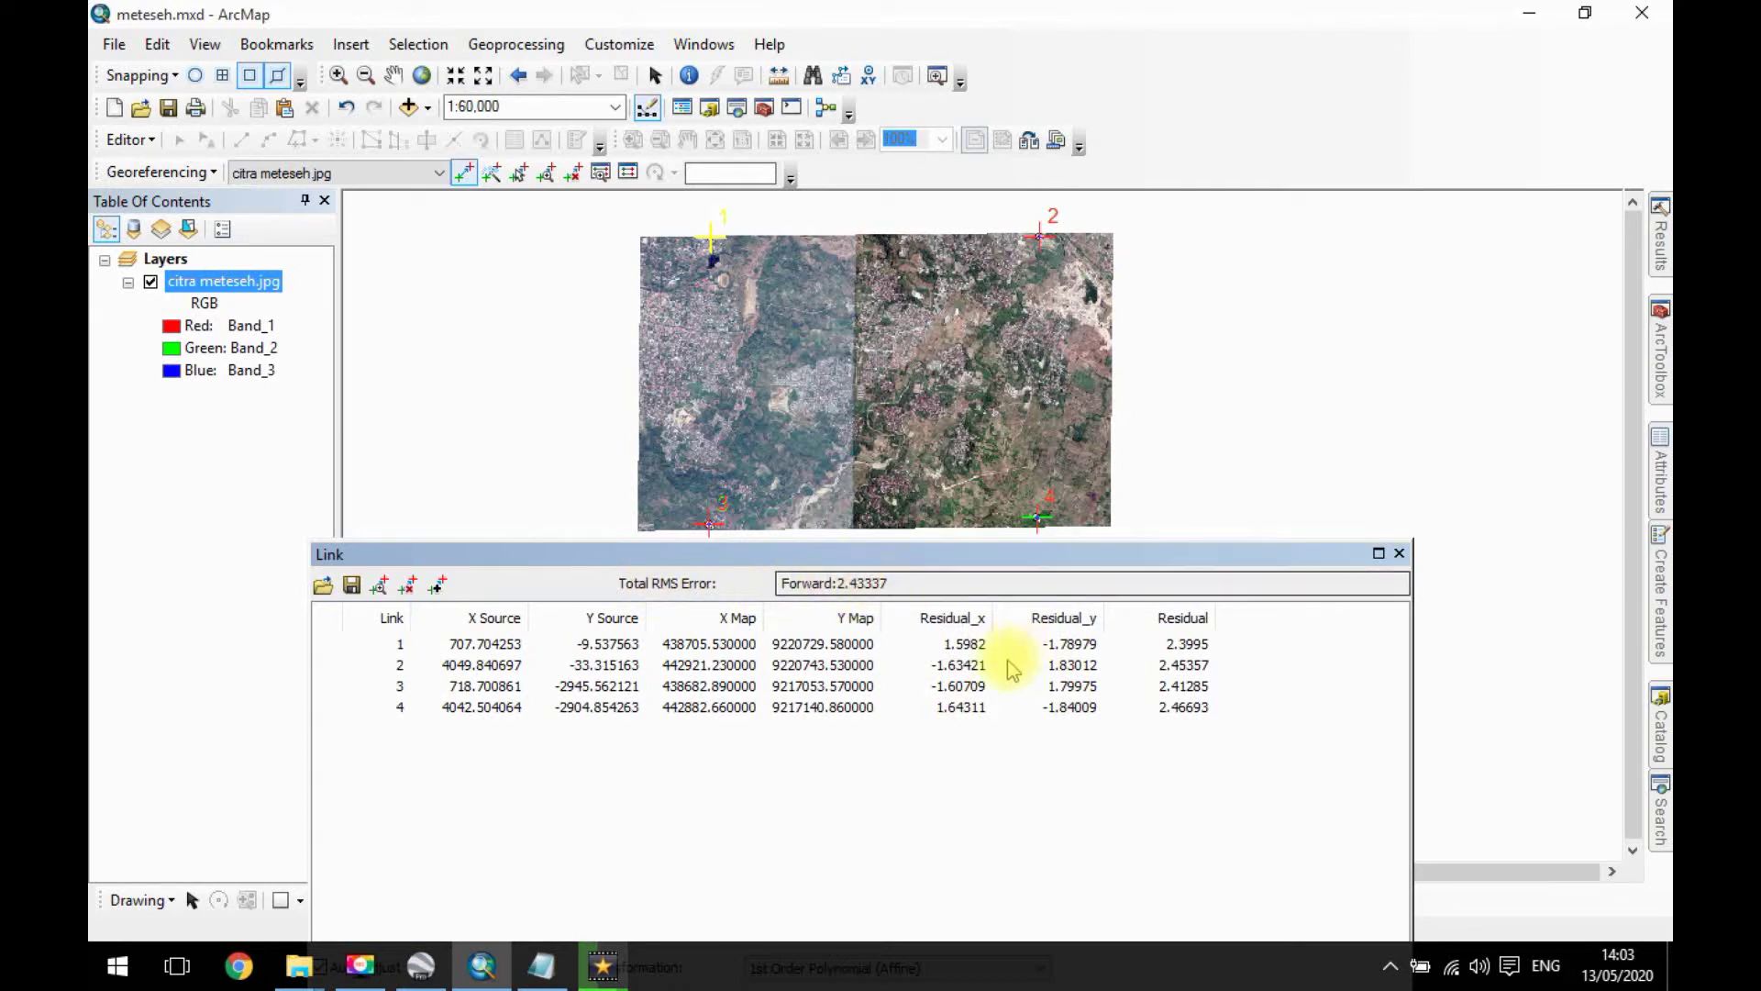
Set the X Map value of link 2 to 442925.23 in the link table.
{"action": "left_click", "coordinate": [703, 664]}
{"action": "left_click", "coordinate": [703, 664]}
{"action": "left_click", "coordinate": [707, 665]}
{"action": "key", "text": "BackSpace"}
{"action": "type", "text": "5"}
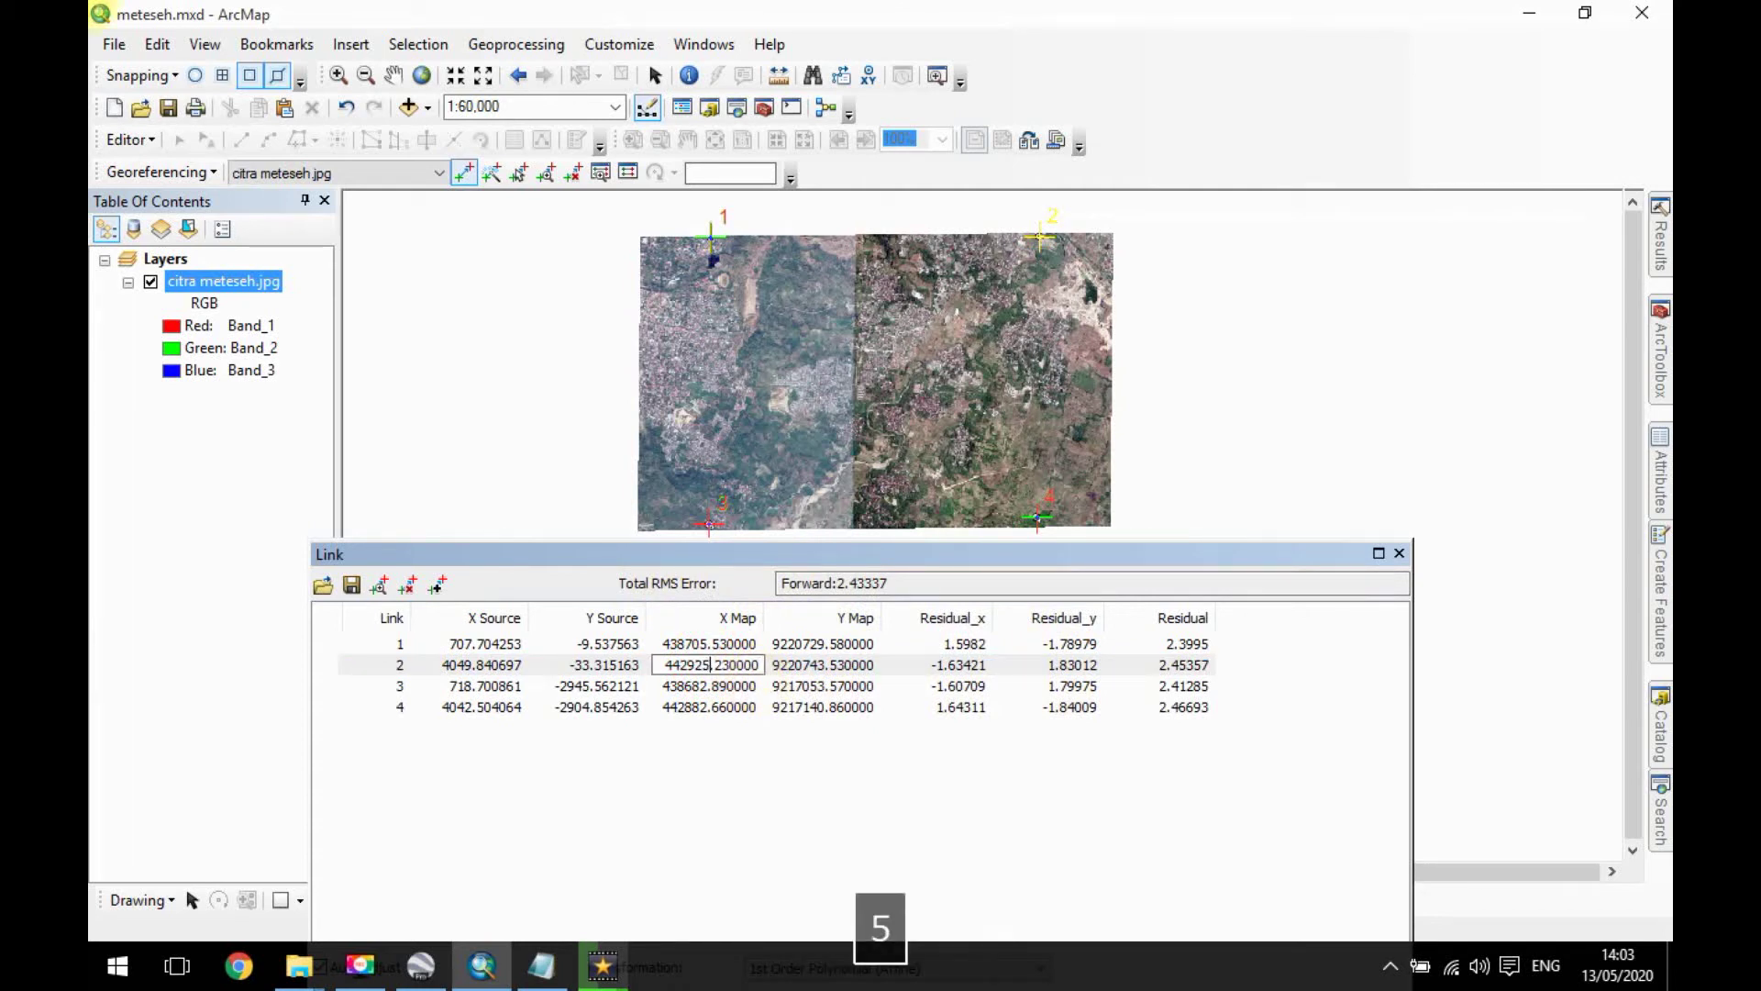
{"action": "key", "text": "Return"}
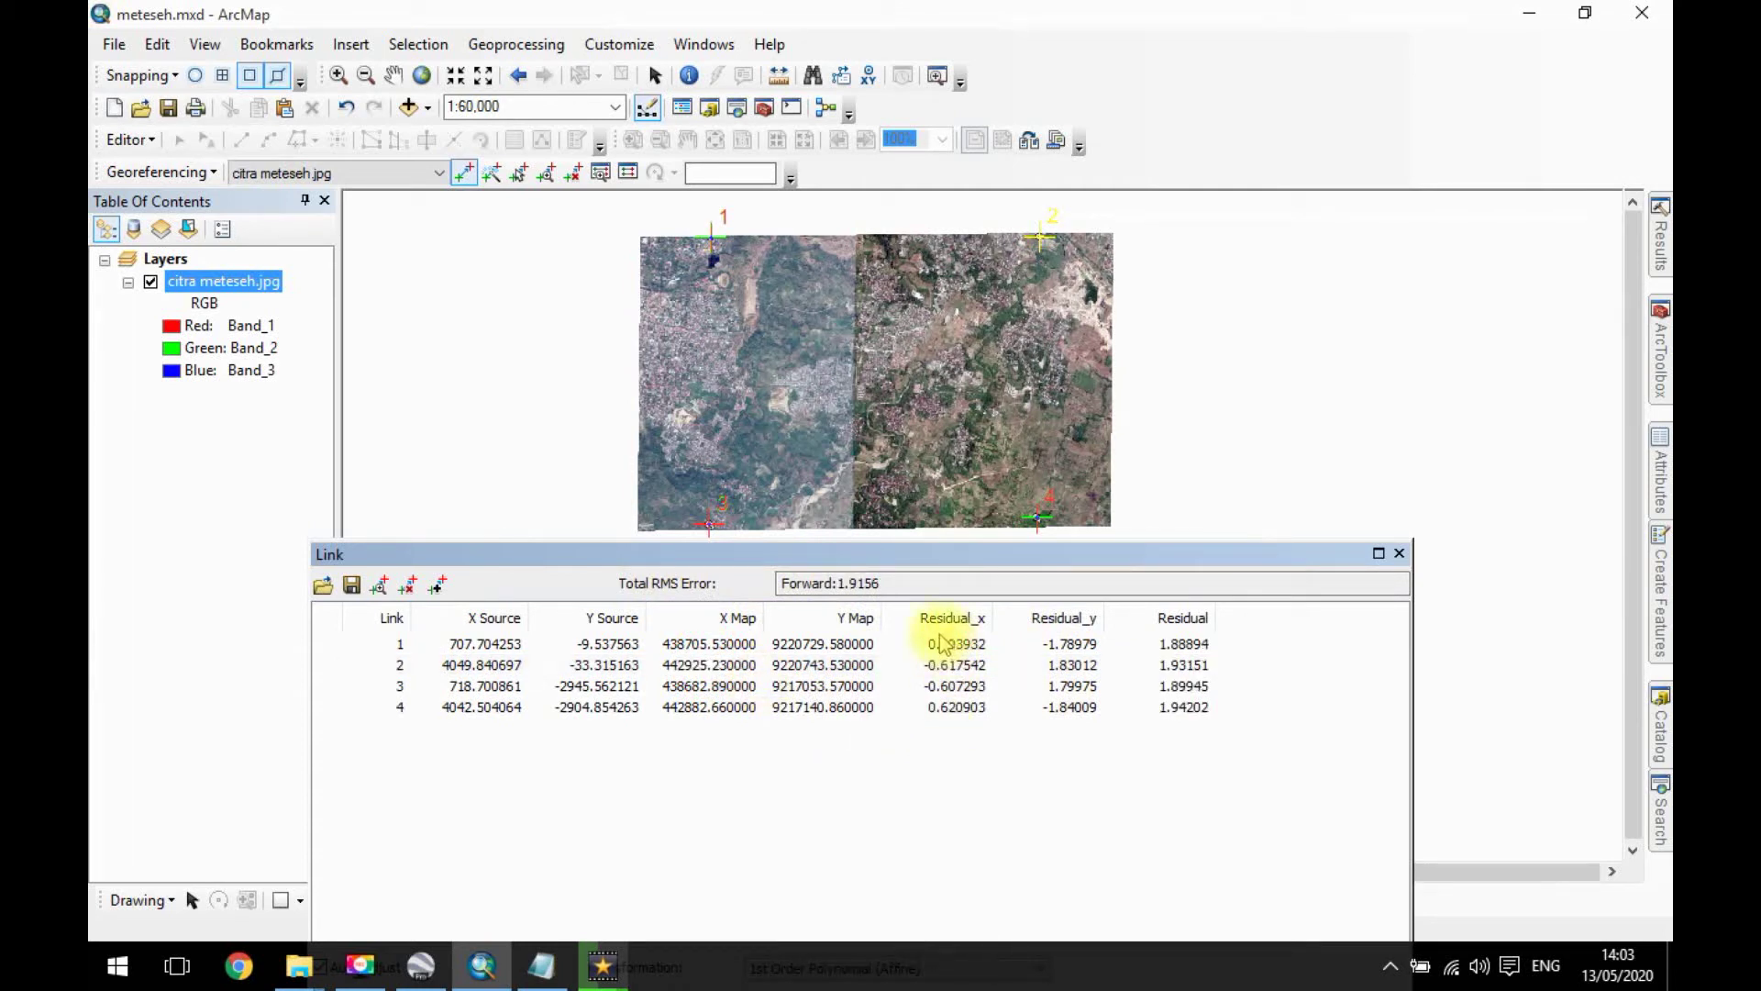
Set the Y Map value of link 3 to 9217052.57 in the link table.
{"action": "left_click", "coordinate": [815, 711]}
{"action": "left_click", "coordinate": [817, 707]}
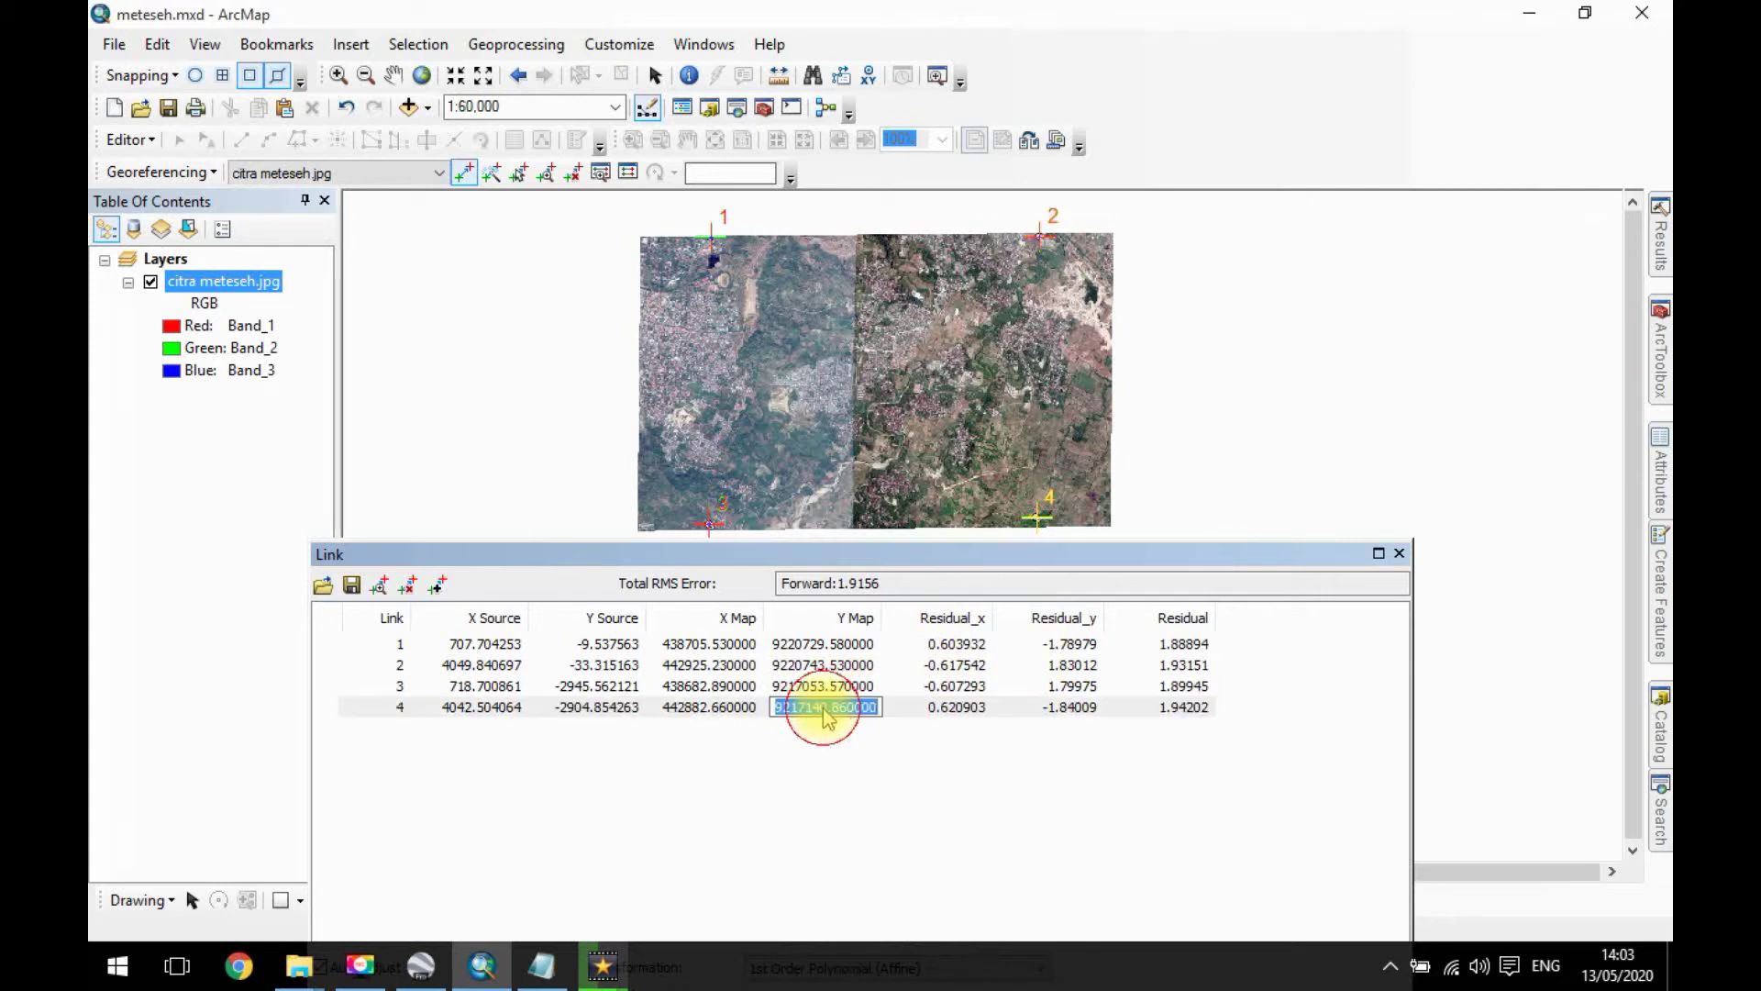
{"action": "left_click", "coordinate": [821, 703]}
{"action": "left_click", "coordinate": [821, 686]}
{"action": "left_click", "coordinate": [828, 686]}
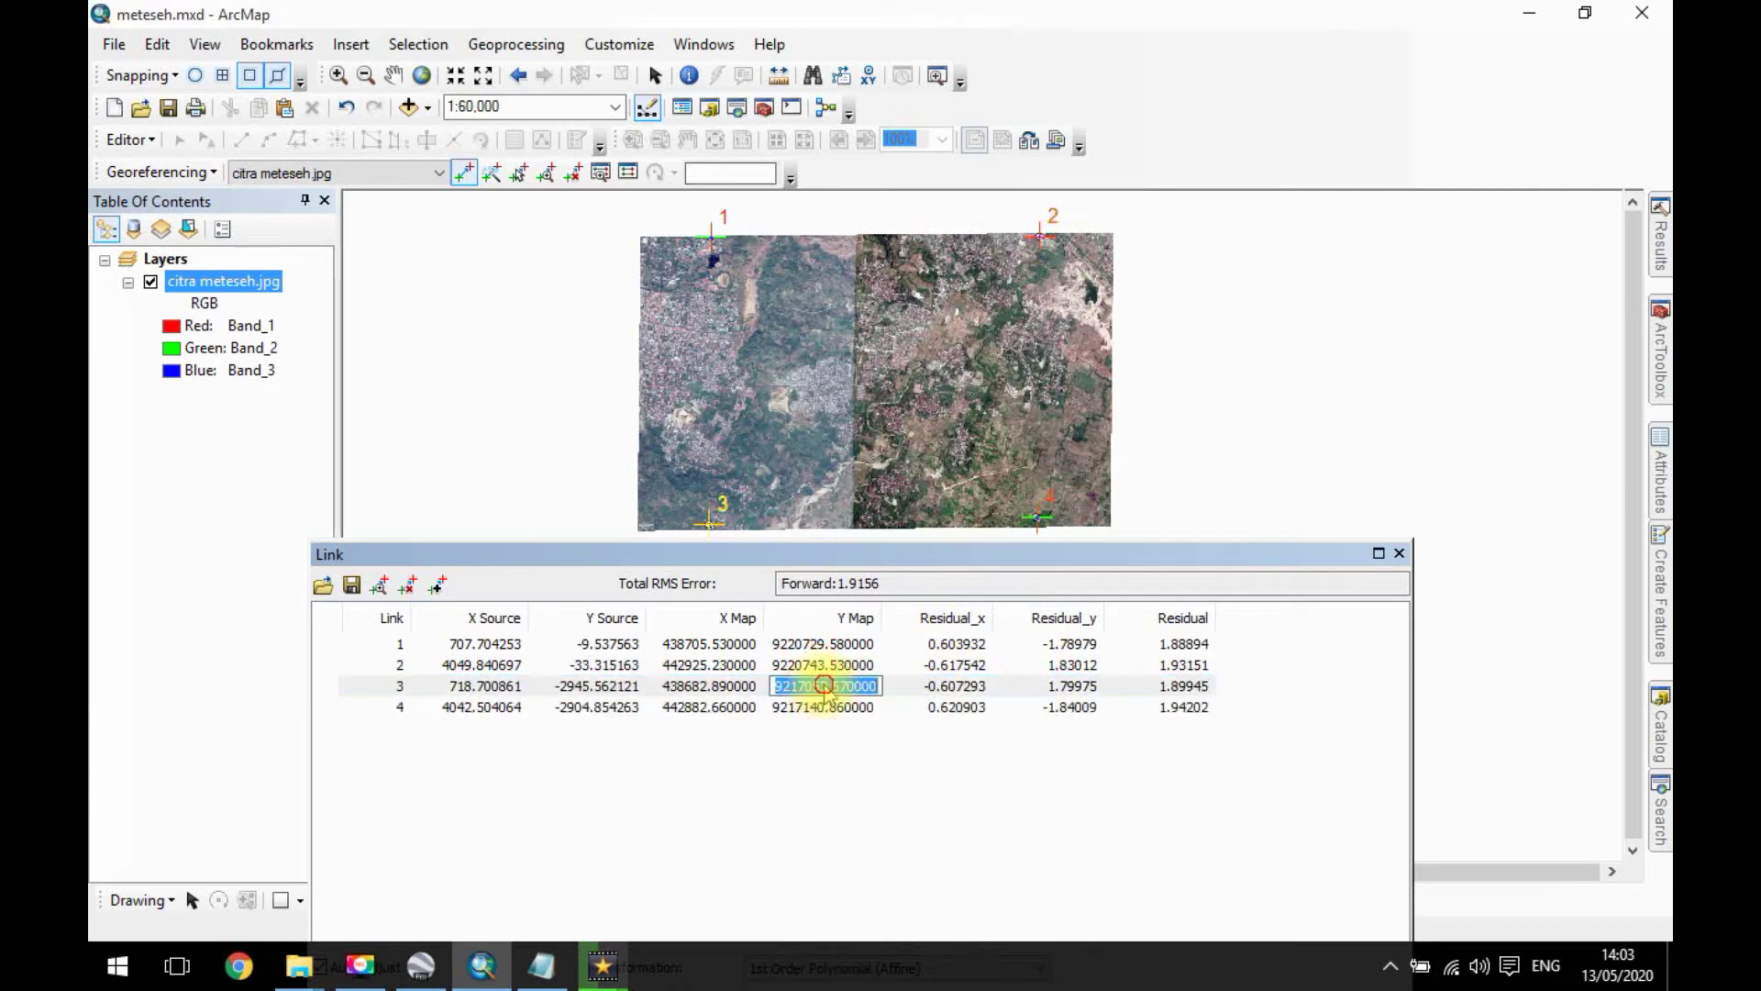
{"action": "key", "text": "BackSpace"}
{"action": "type", "text": "2"}
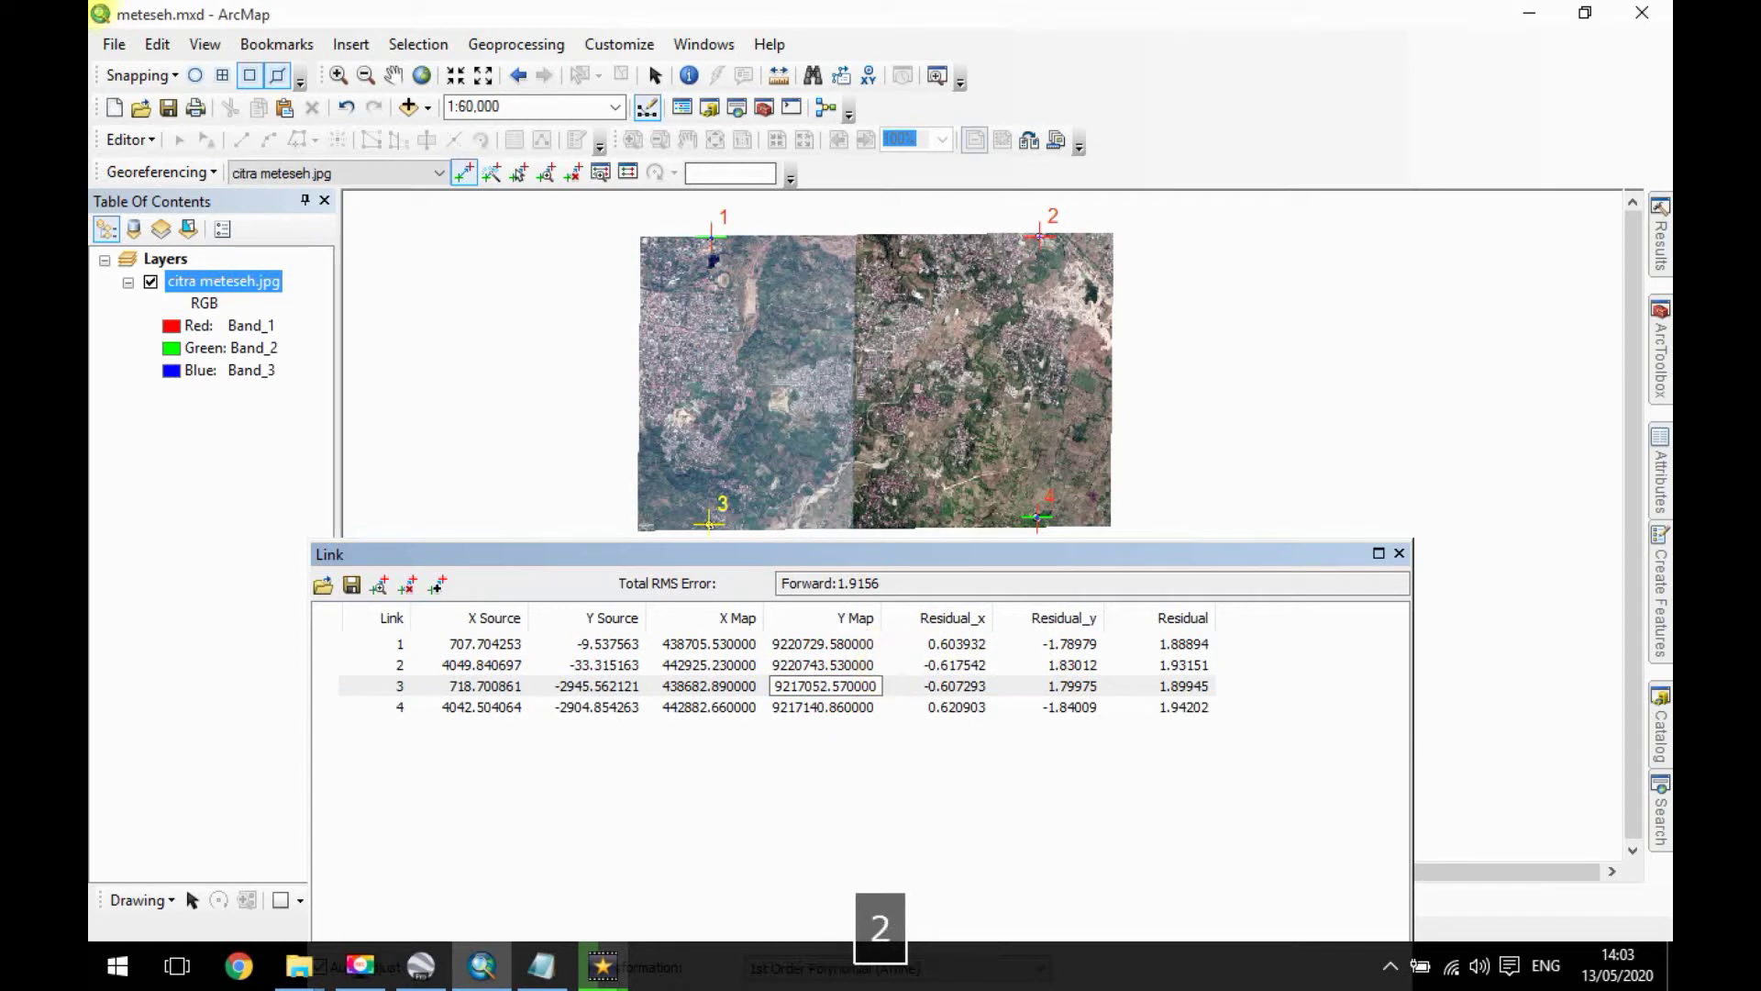
{"action": "key", "text": "Return"}
Set the Y Map value of link 2 to 9220740.53 in the link table.
{"action": "left_click", "coordinate": [812, 665]}
{"action": "left_click", "coordinate": [828, 665]}
{"action": "key", "text": "BackSpace"}
{"action": "type", "text": "0"}
{"action": "key", "text": "Return"}
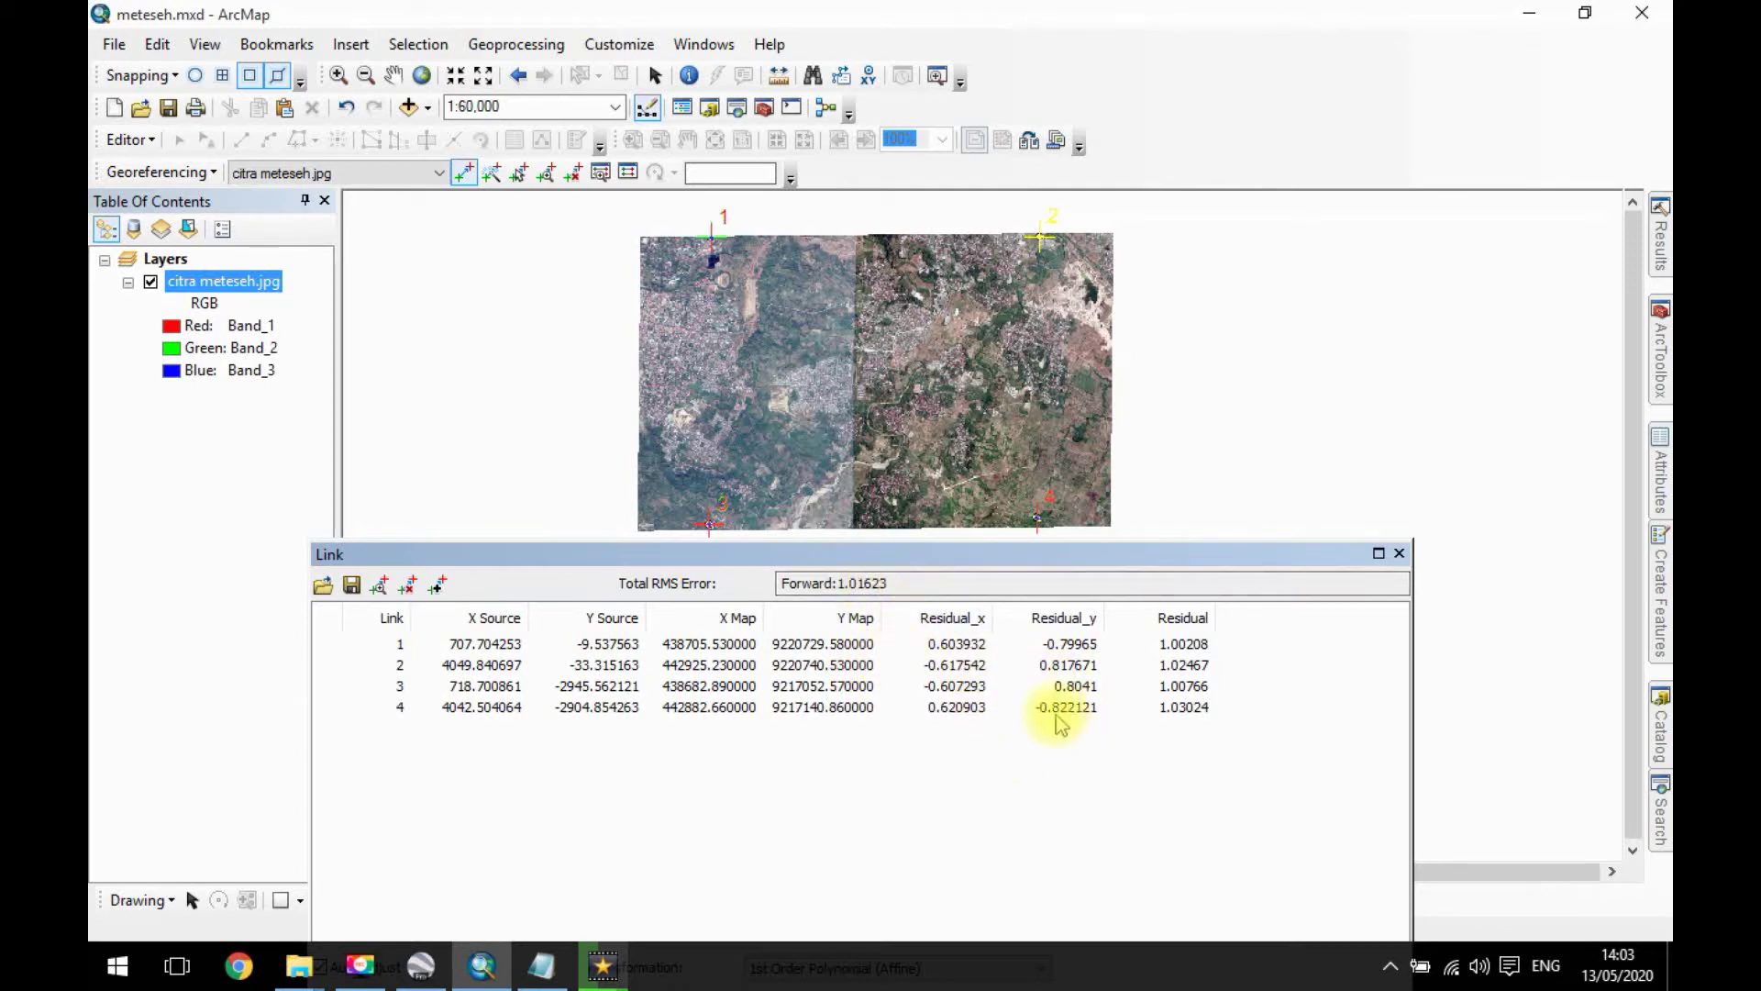
Set the Y Map value of link 4 to 9217145.86 in the link table.
{"action": "left_click", "coordinate": [822, 709]}
{"action": "left_click", "coordinate": [819, 708]}
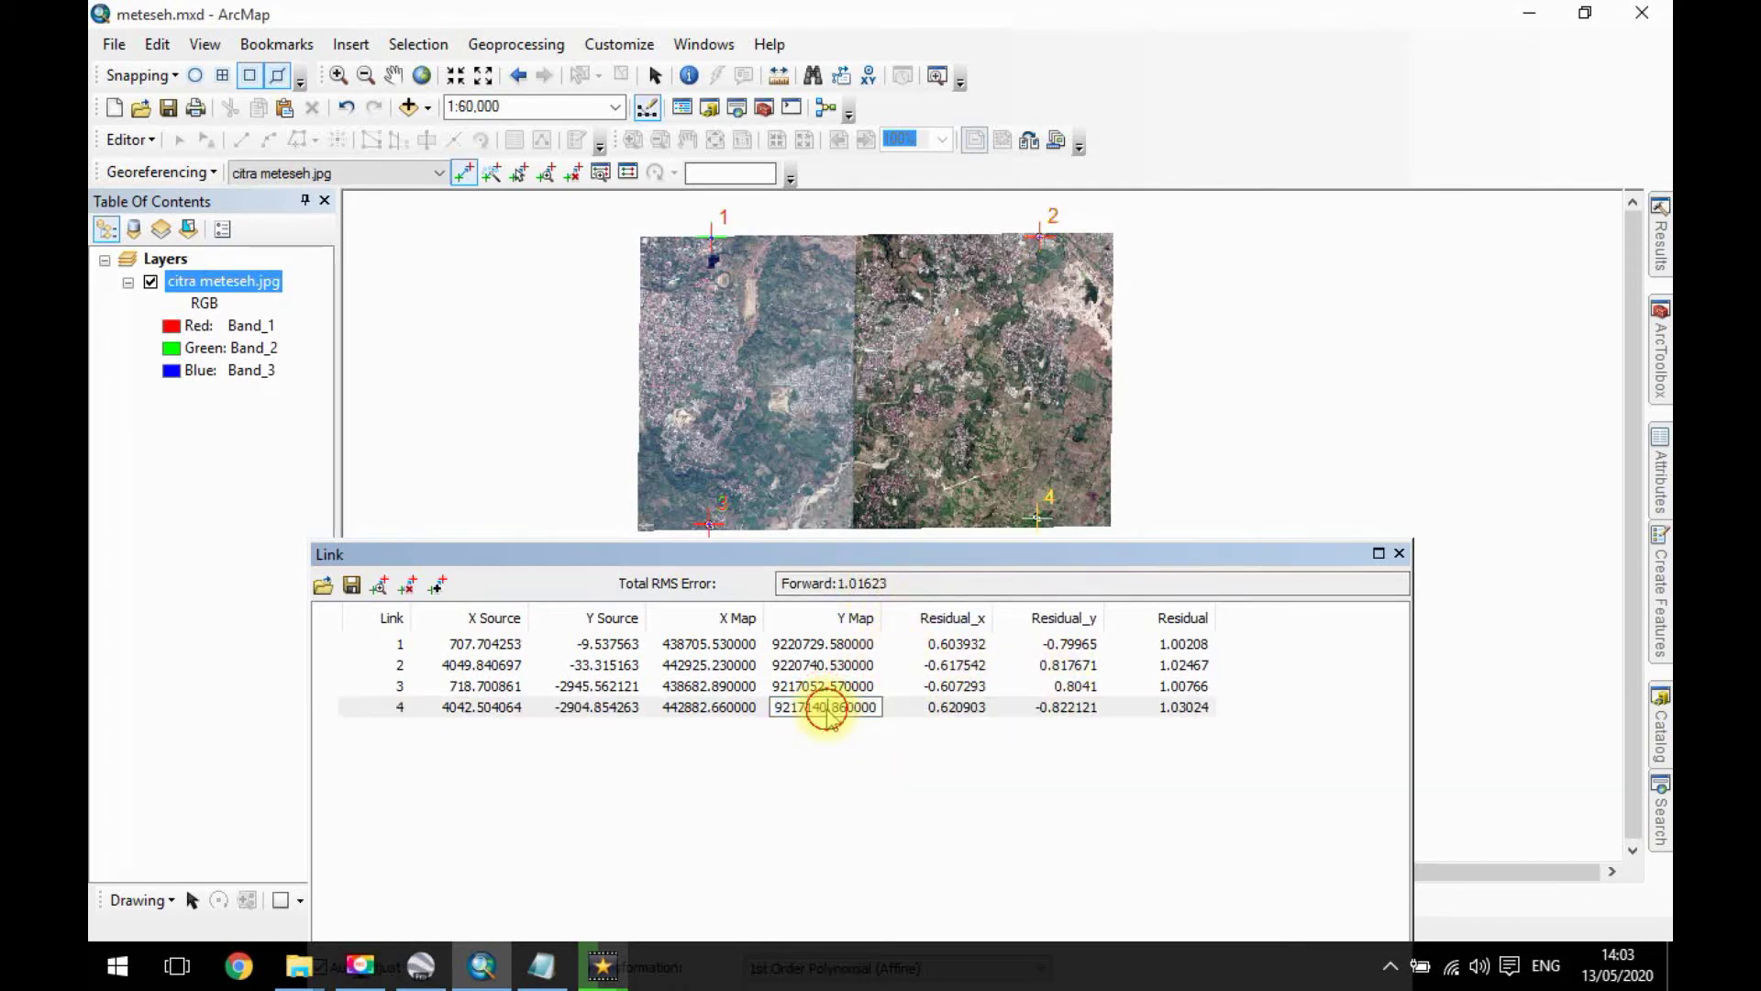
{"action": "key", "text": "BackSpace"}
{"action": "type", "text": "5"}
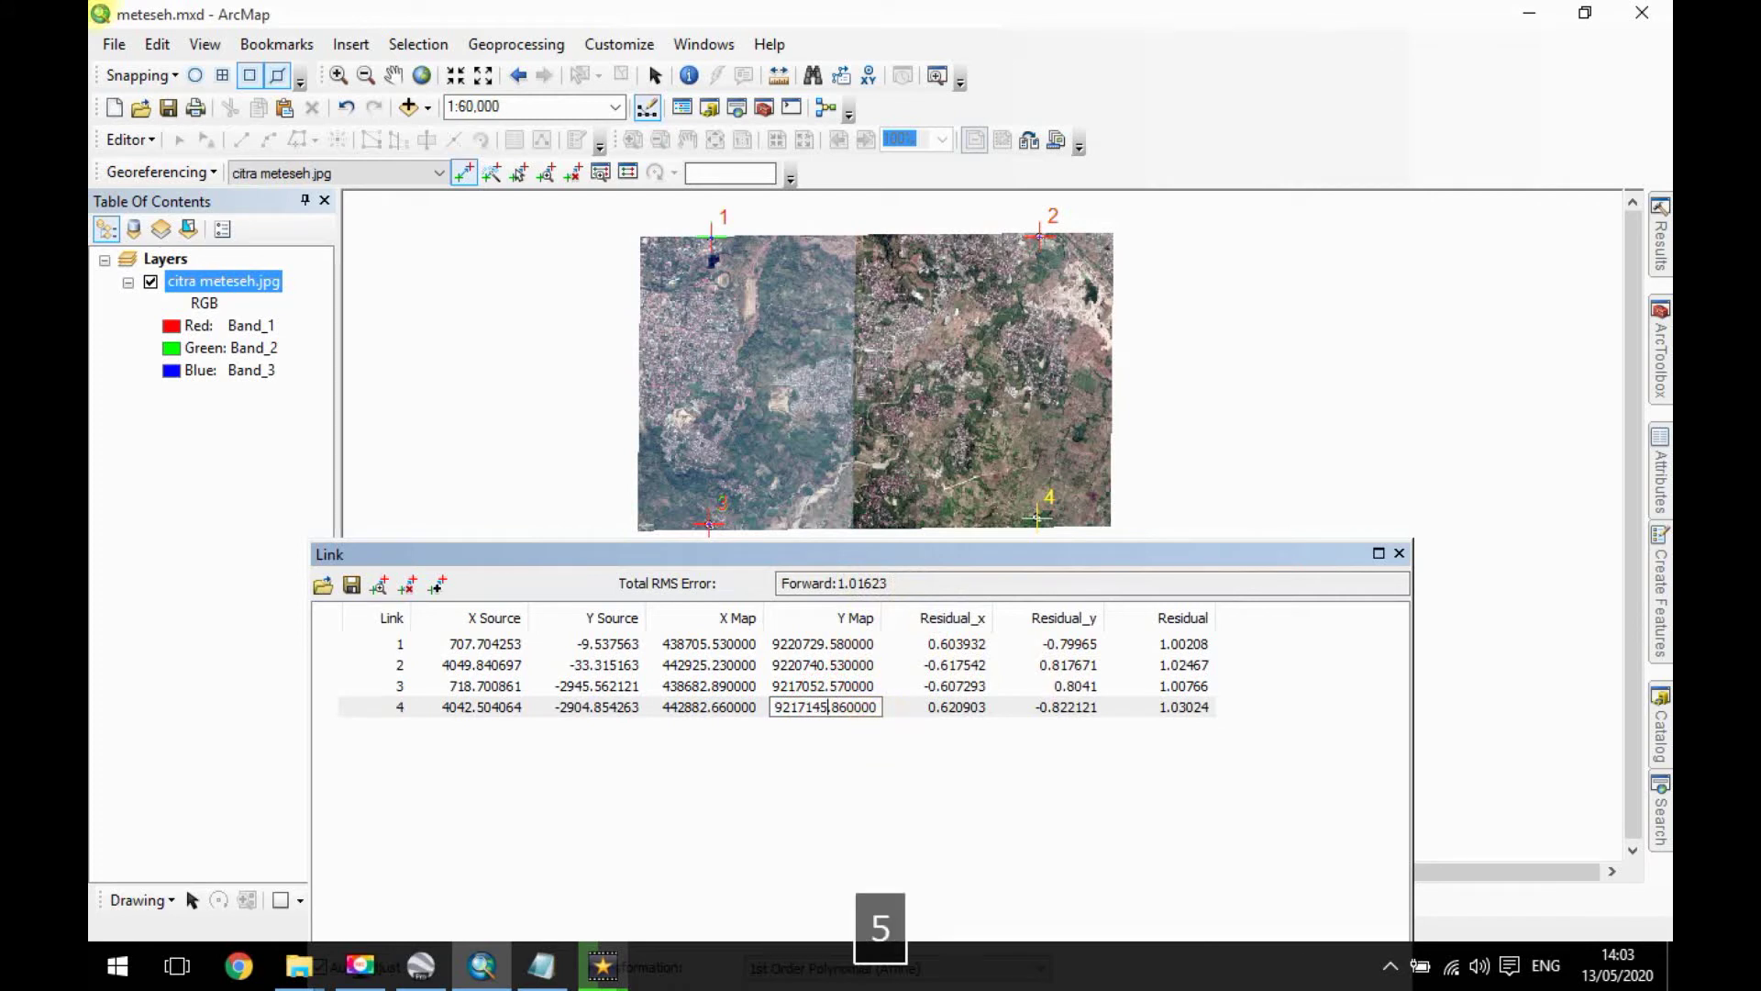
{"action": "key", "text": "Return"}
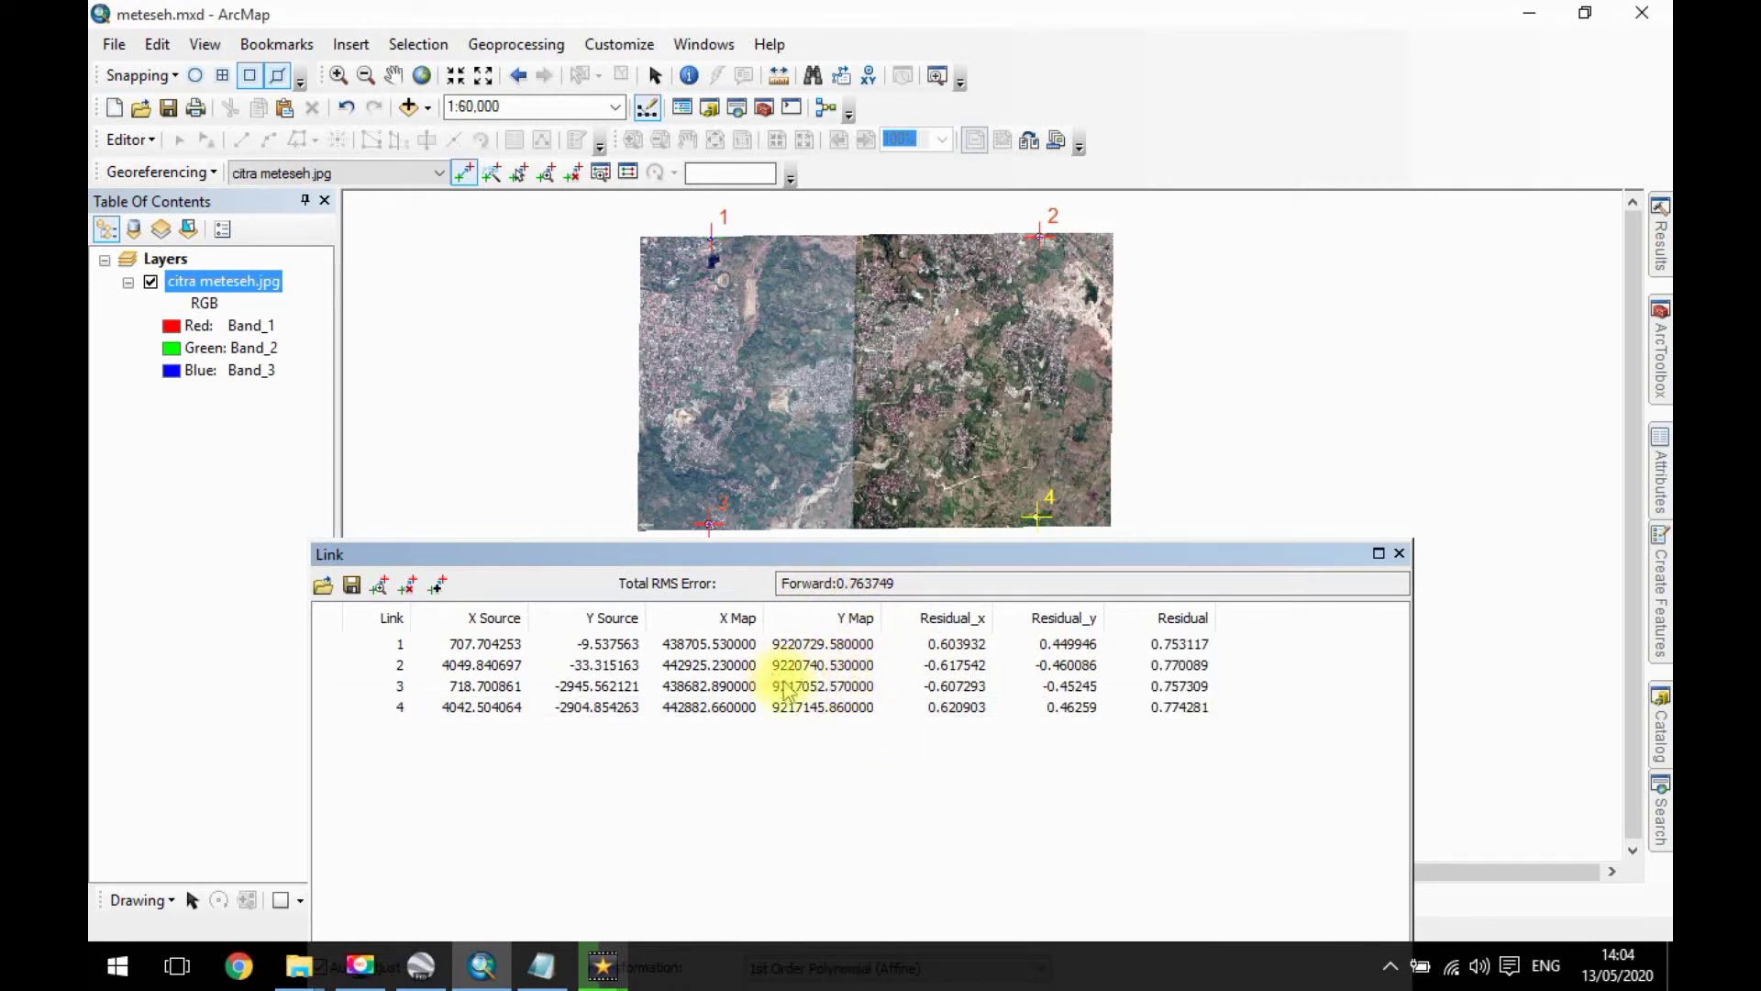
Set the X Map value of link 2 to 442927.23 in the link table.
{"action": "left_click", "coordinate": [706, 670]}
{"action": "left_click_drag", "start_coordinate": [704, 667], "coordinate": [710, 667]}
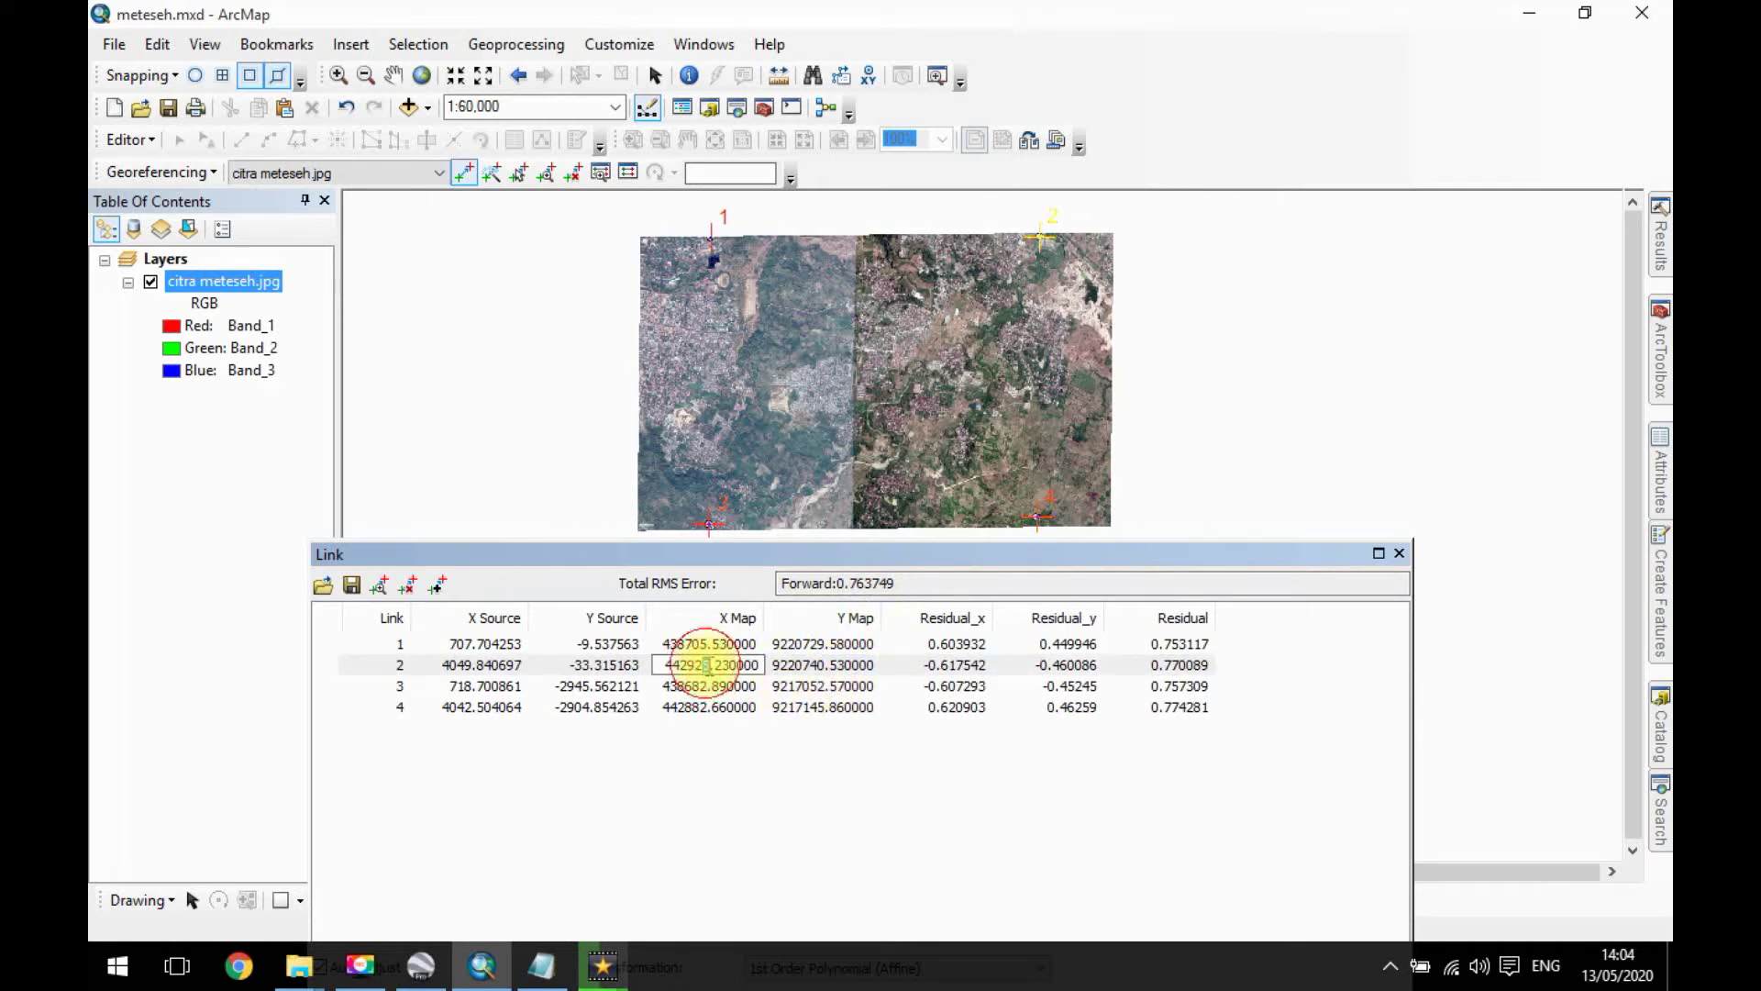
{"action": "type", "text": "7"}
{"action": "key", "text": "Return"}
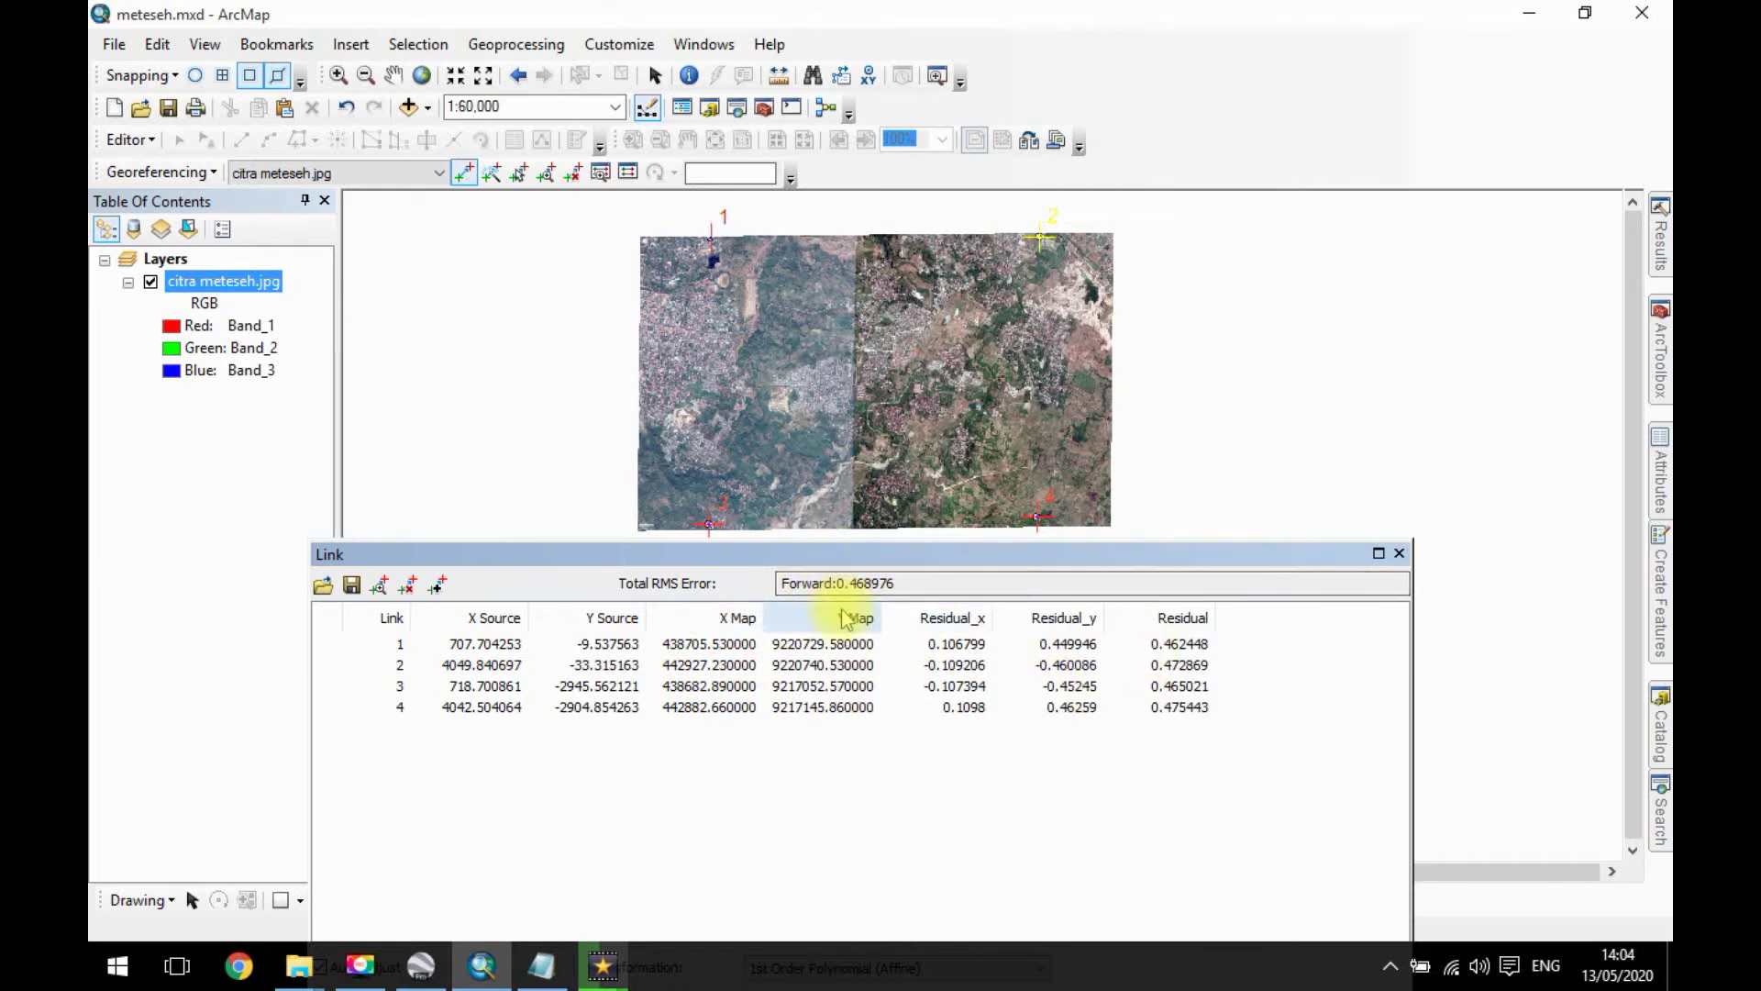
Try a Y Map value of 9220744.53 for link 2 in the link table.
{"action": "left_click", "coordinate": [830, 665]}
{"action": "left_click_drag", "start_coordinate": [828, 664], "coordinate": [857, 665]}
{"action": "key", "text": "BackSpace"}
{"action": "type", "text": "4"}
{"action": "key", "text": "Return"}
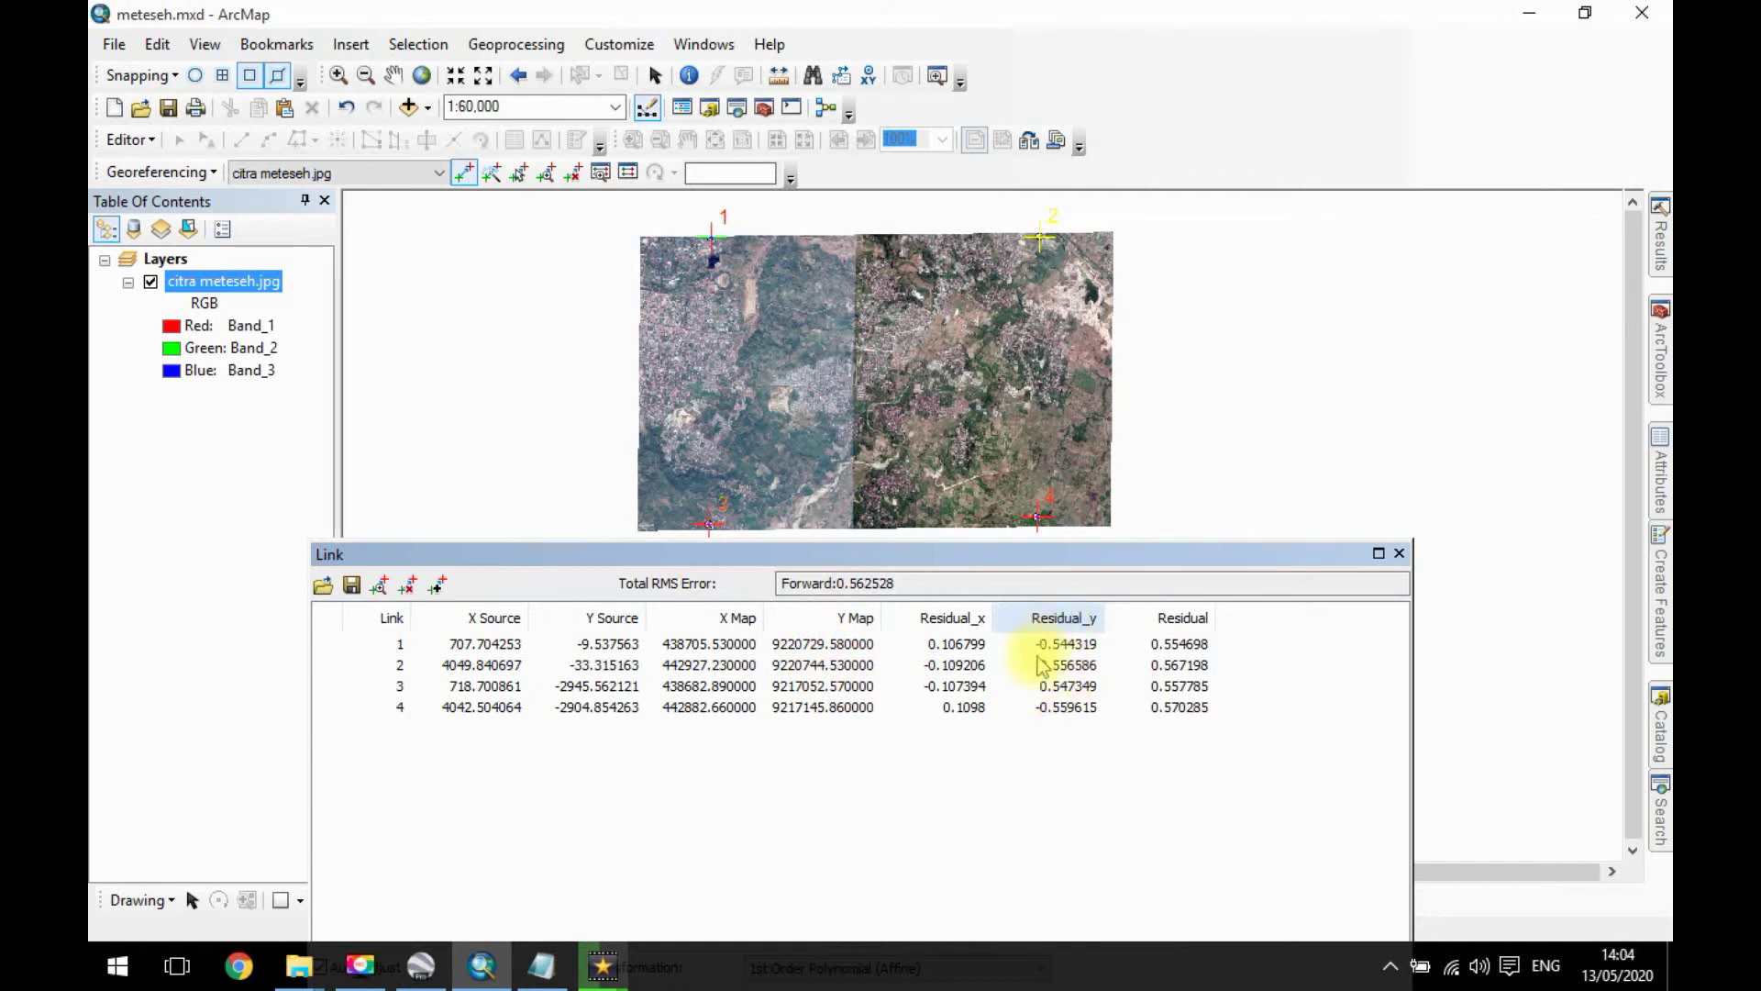
Set the Y Map value of link 2 to 9220743.53 in the link table.
{"action": "left_click", "coordinate": [822, 668]}
{"action": "left_click", "coordinate": [822, 670]}
{"action": "left_click", "coordinate": [830, 675]}
{"action": "key", "text": "BackSpace"}
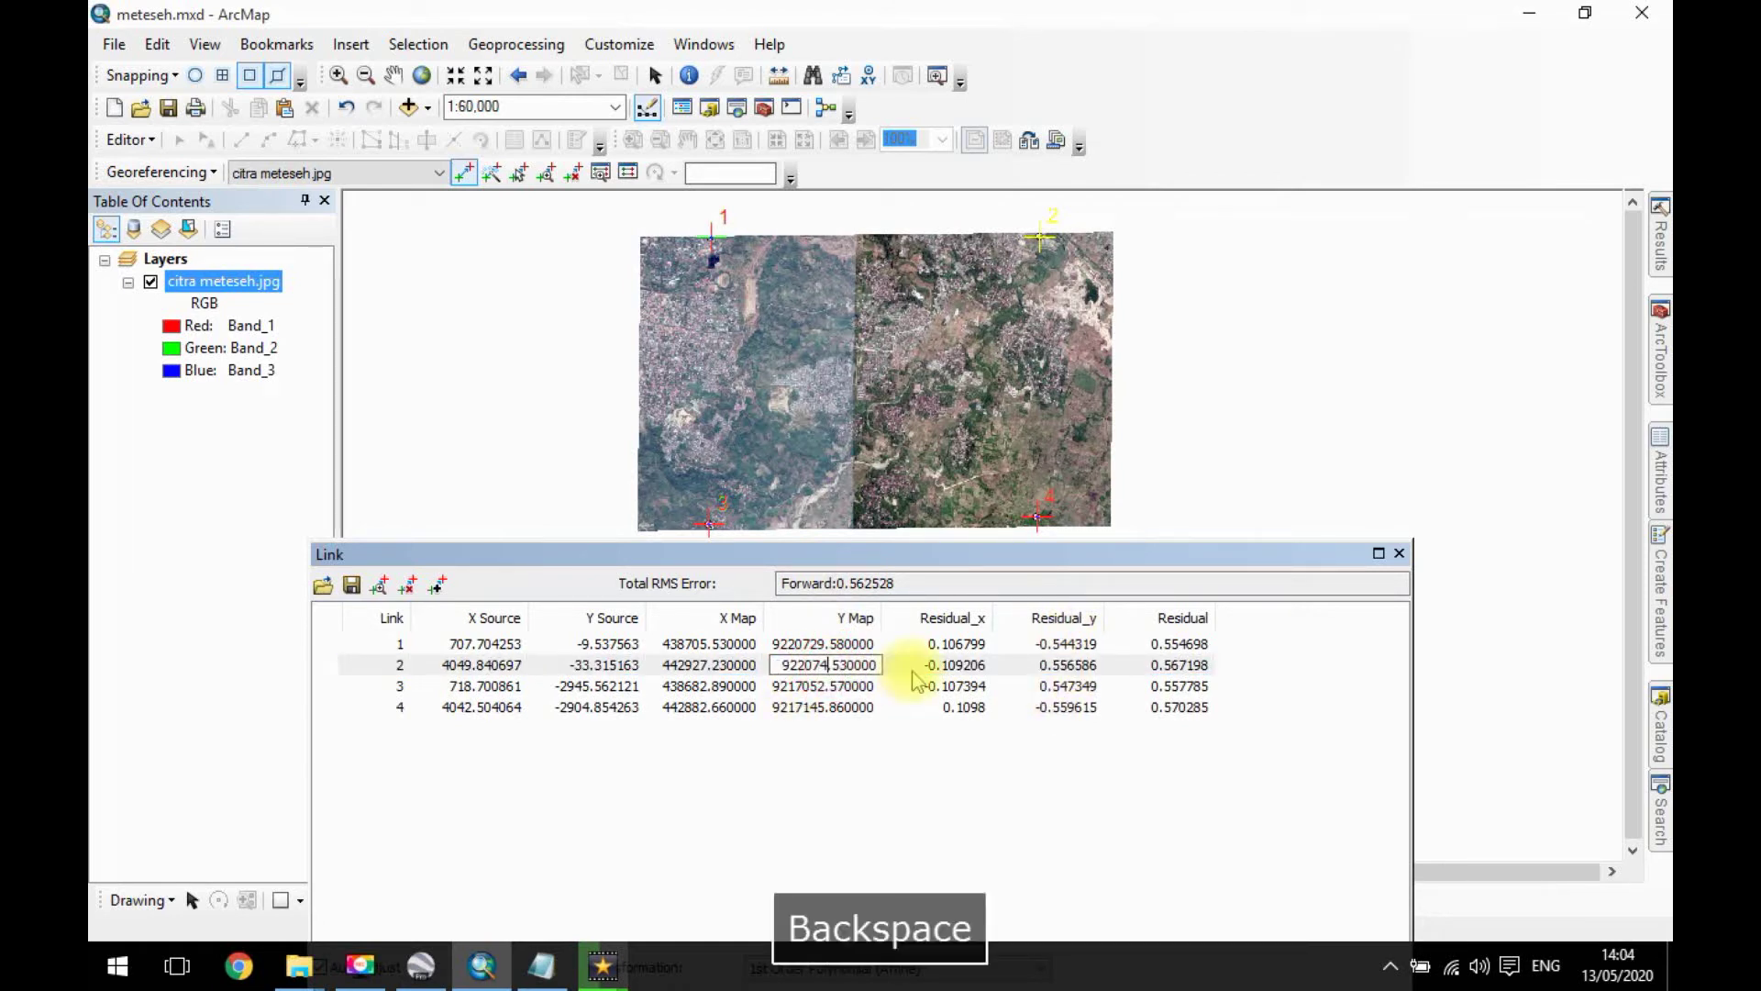
{"action": "type", "text": "3"}
{"action": "key", "text": "Return"}
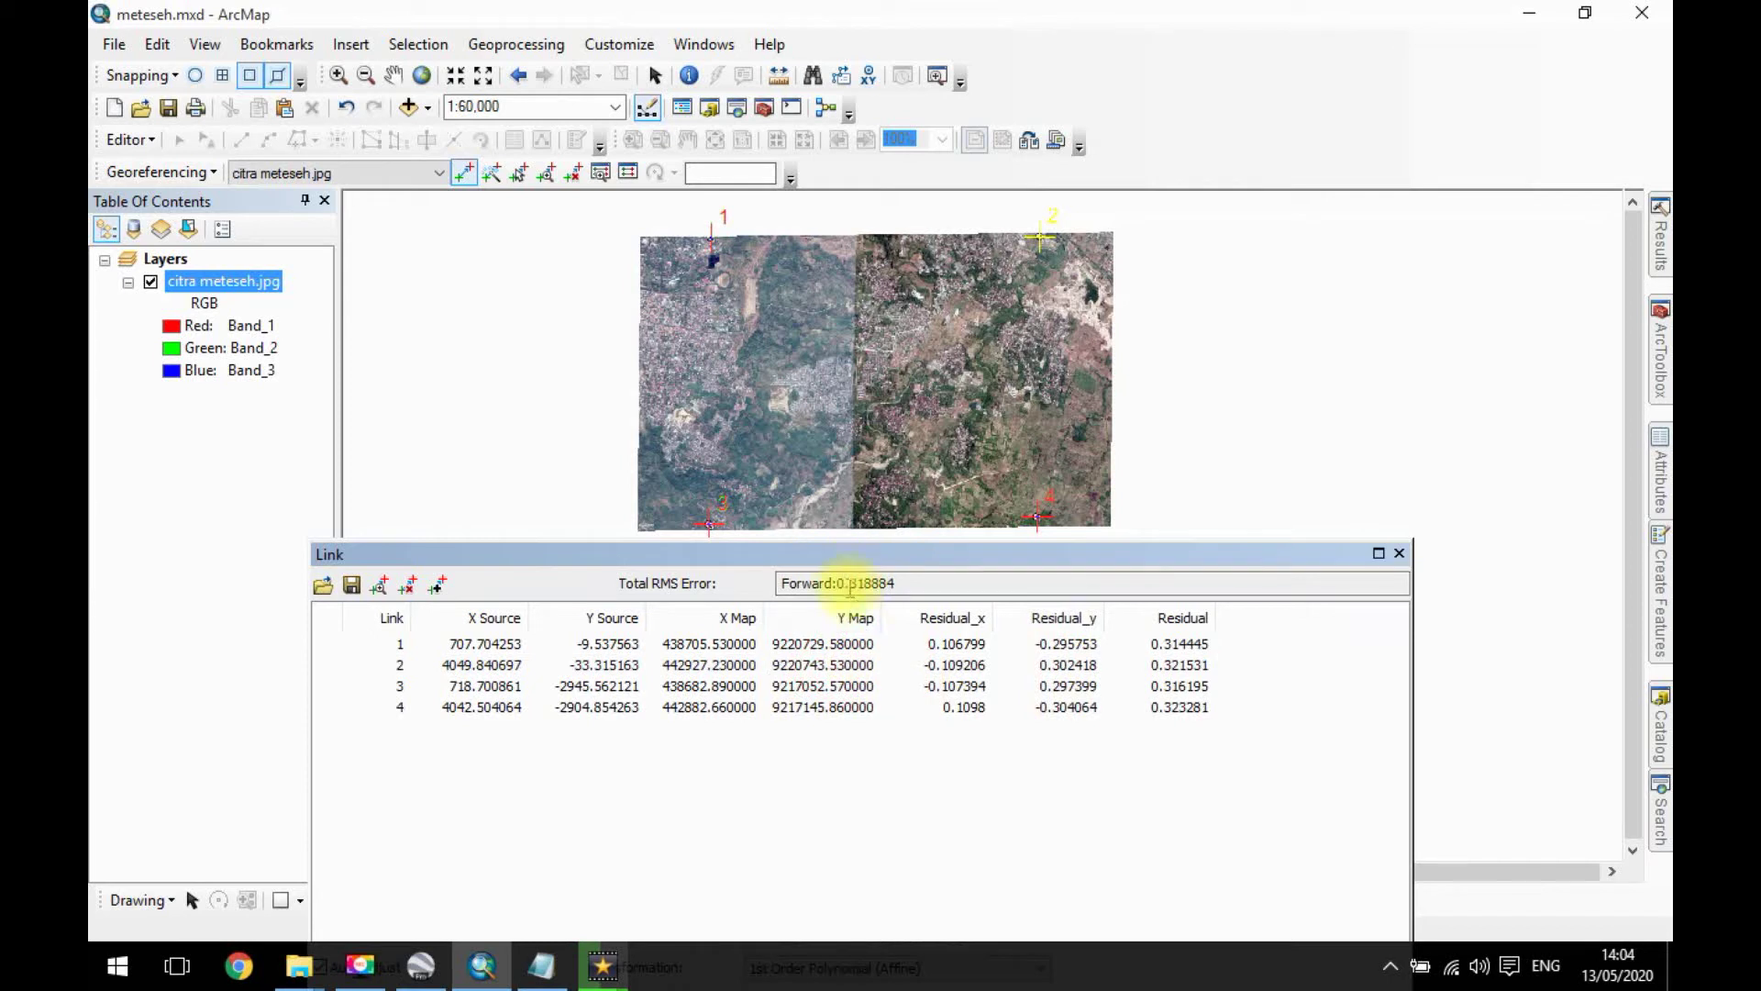
Set the Y Map value of link 4 to 9217145.90 in the link table.
{"action": "left_click", "coordinate": [825, 708]}
{"action": "left_click", "coordinate": [841, 707]}
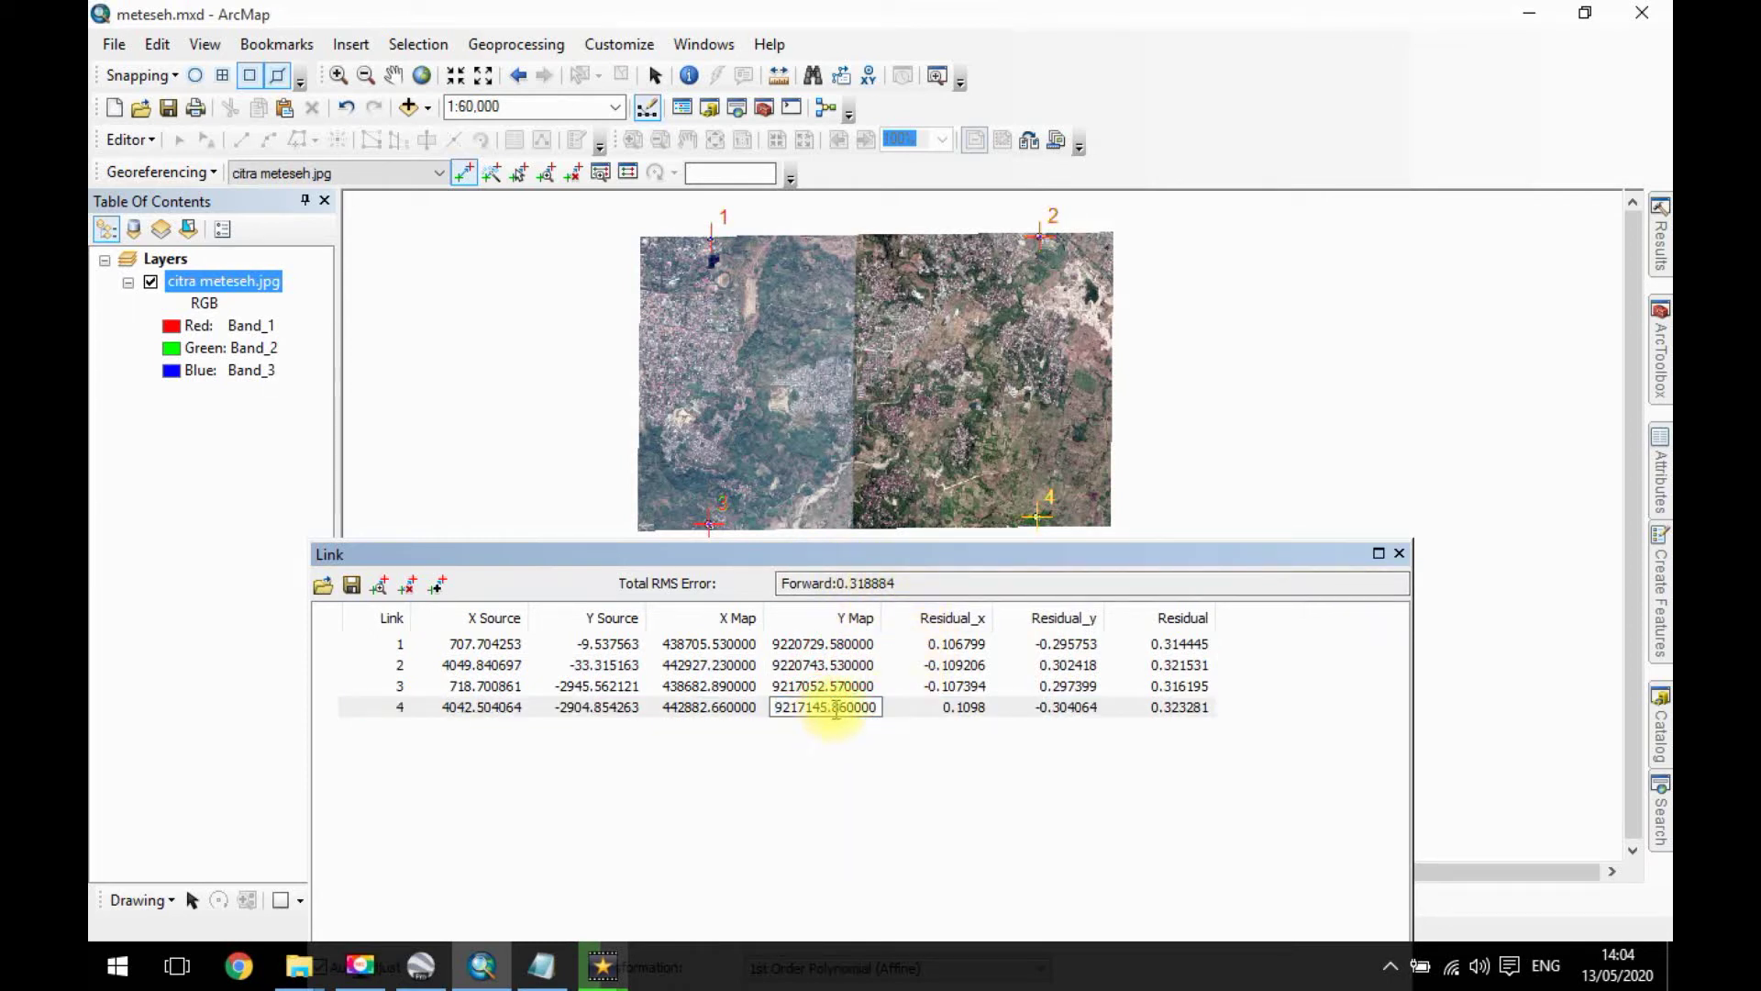
{"action": "key", "text": "BackSpace"}
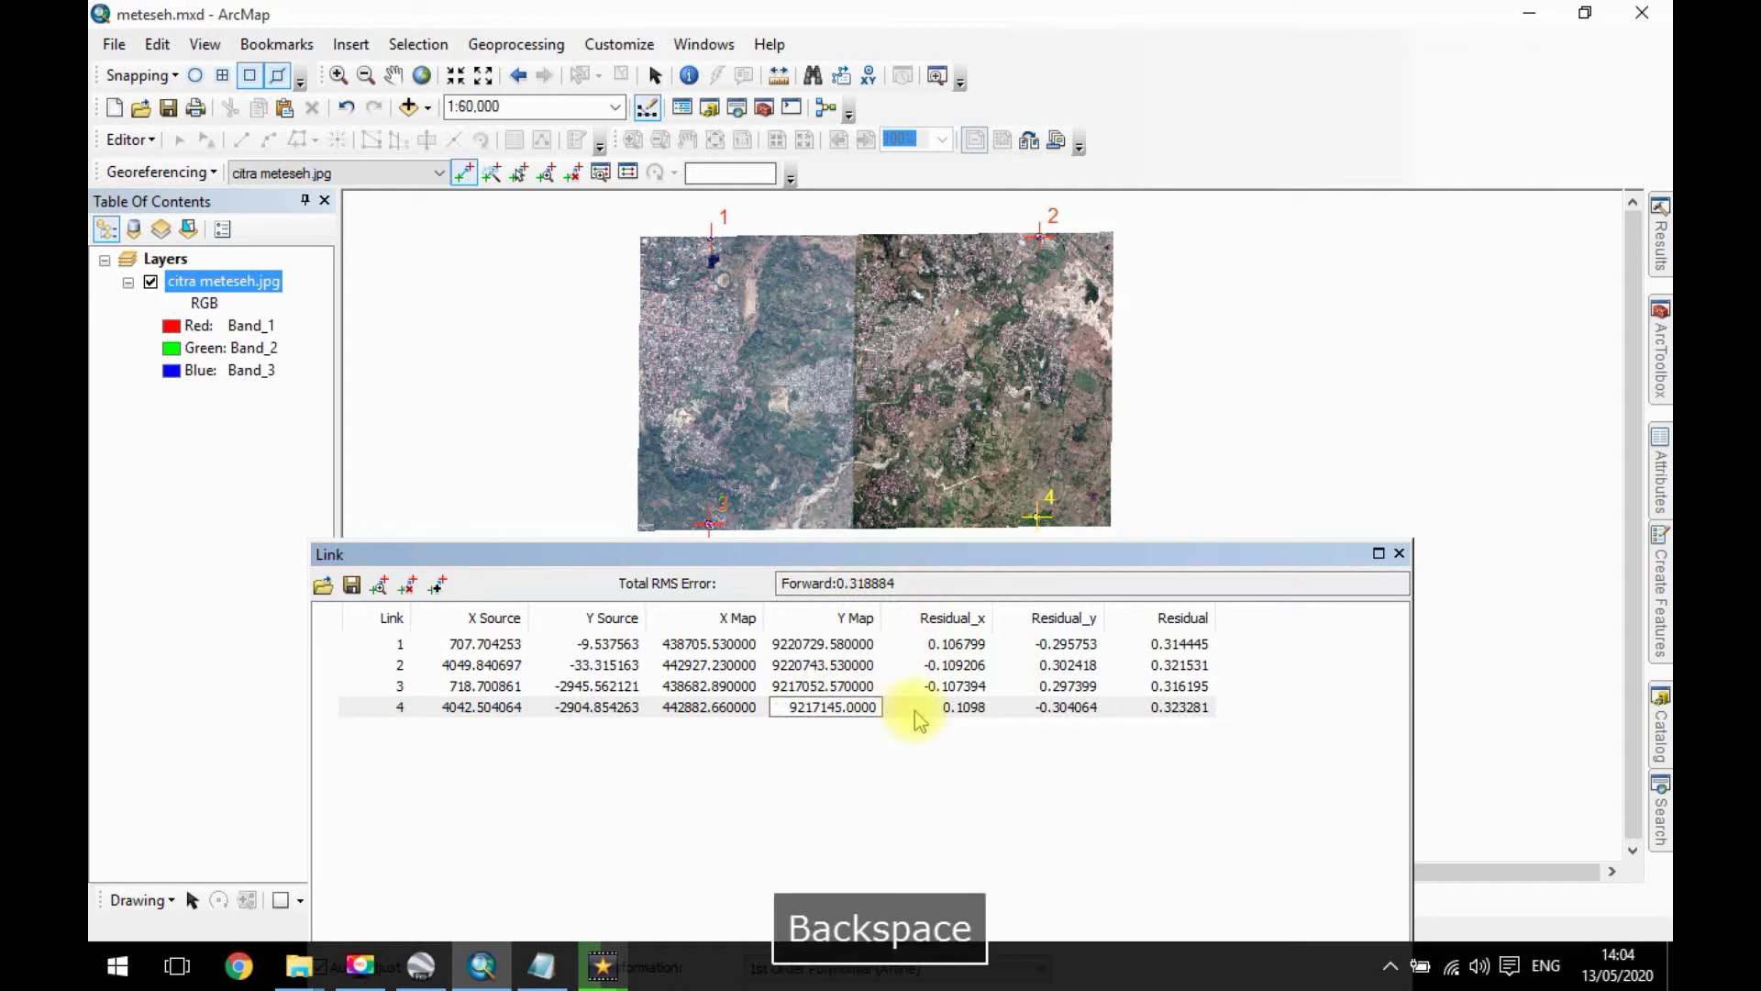
{"action": "type", "text": "90"}
{"action": "key", "text": "Return"}
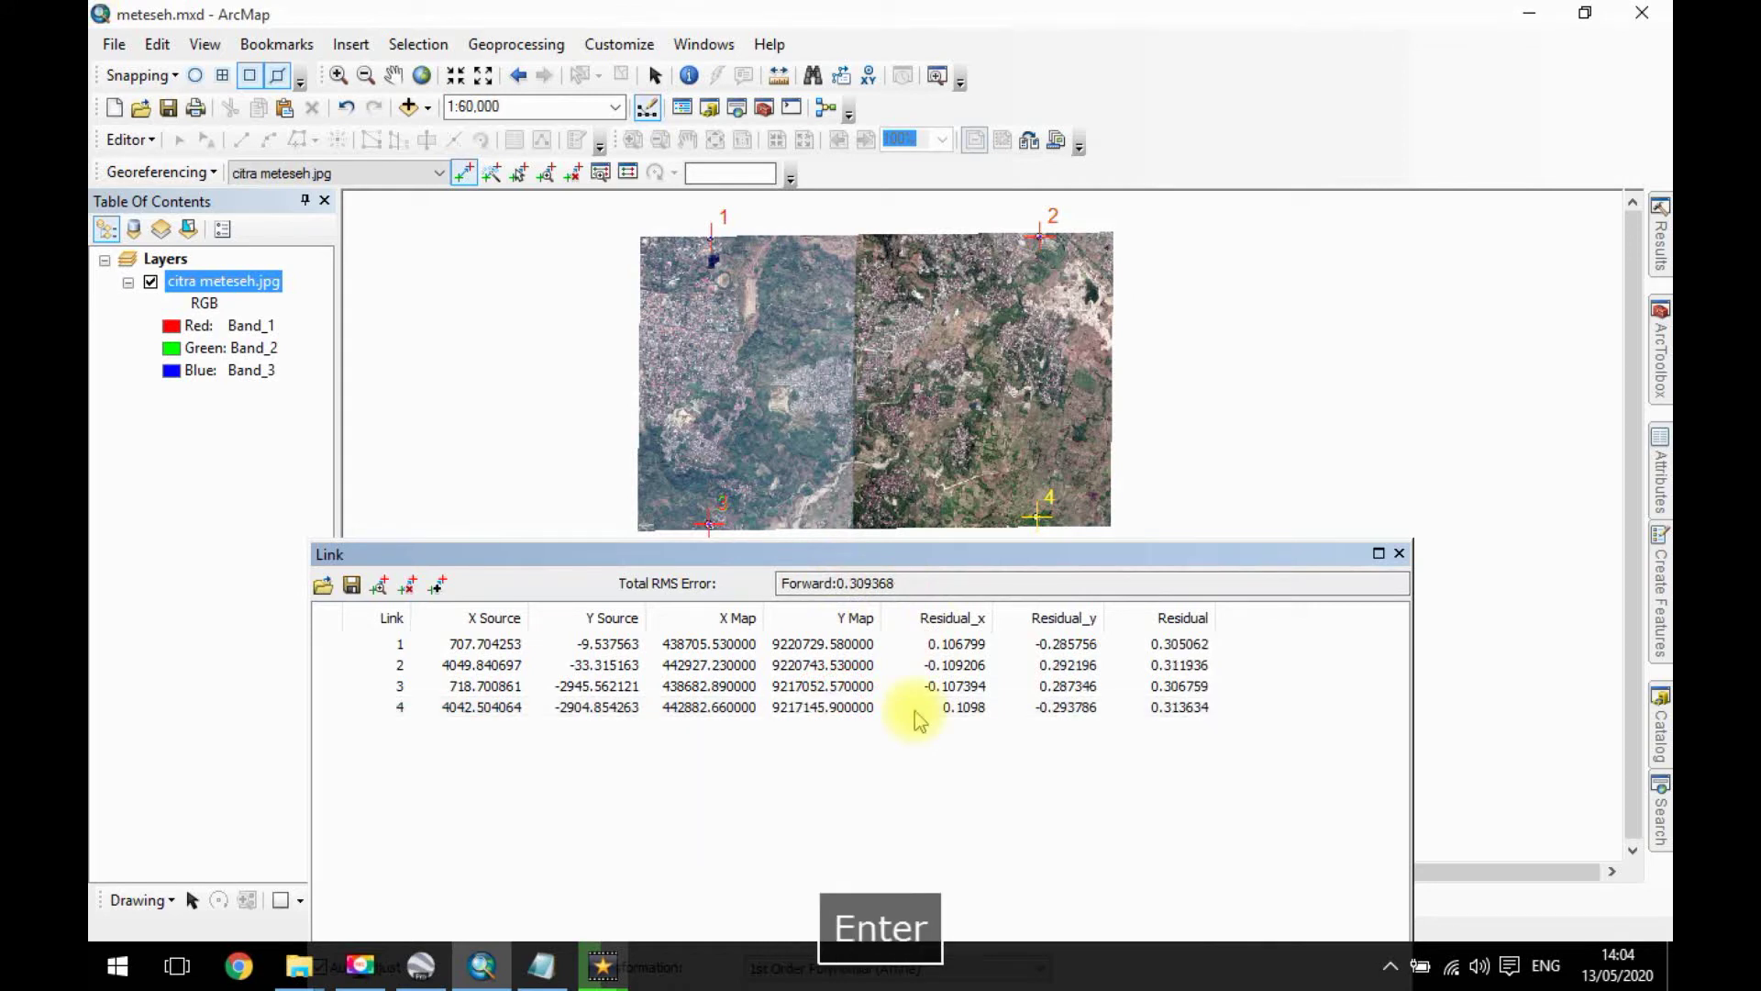
Set the Y Map value of link 3 to 9217052.00 in the link table.
{"action": "left_click", "coordinate": [836, 687]}
{"action": "left_click", "coordinate": [848, 687]}
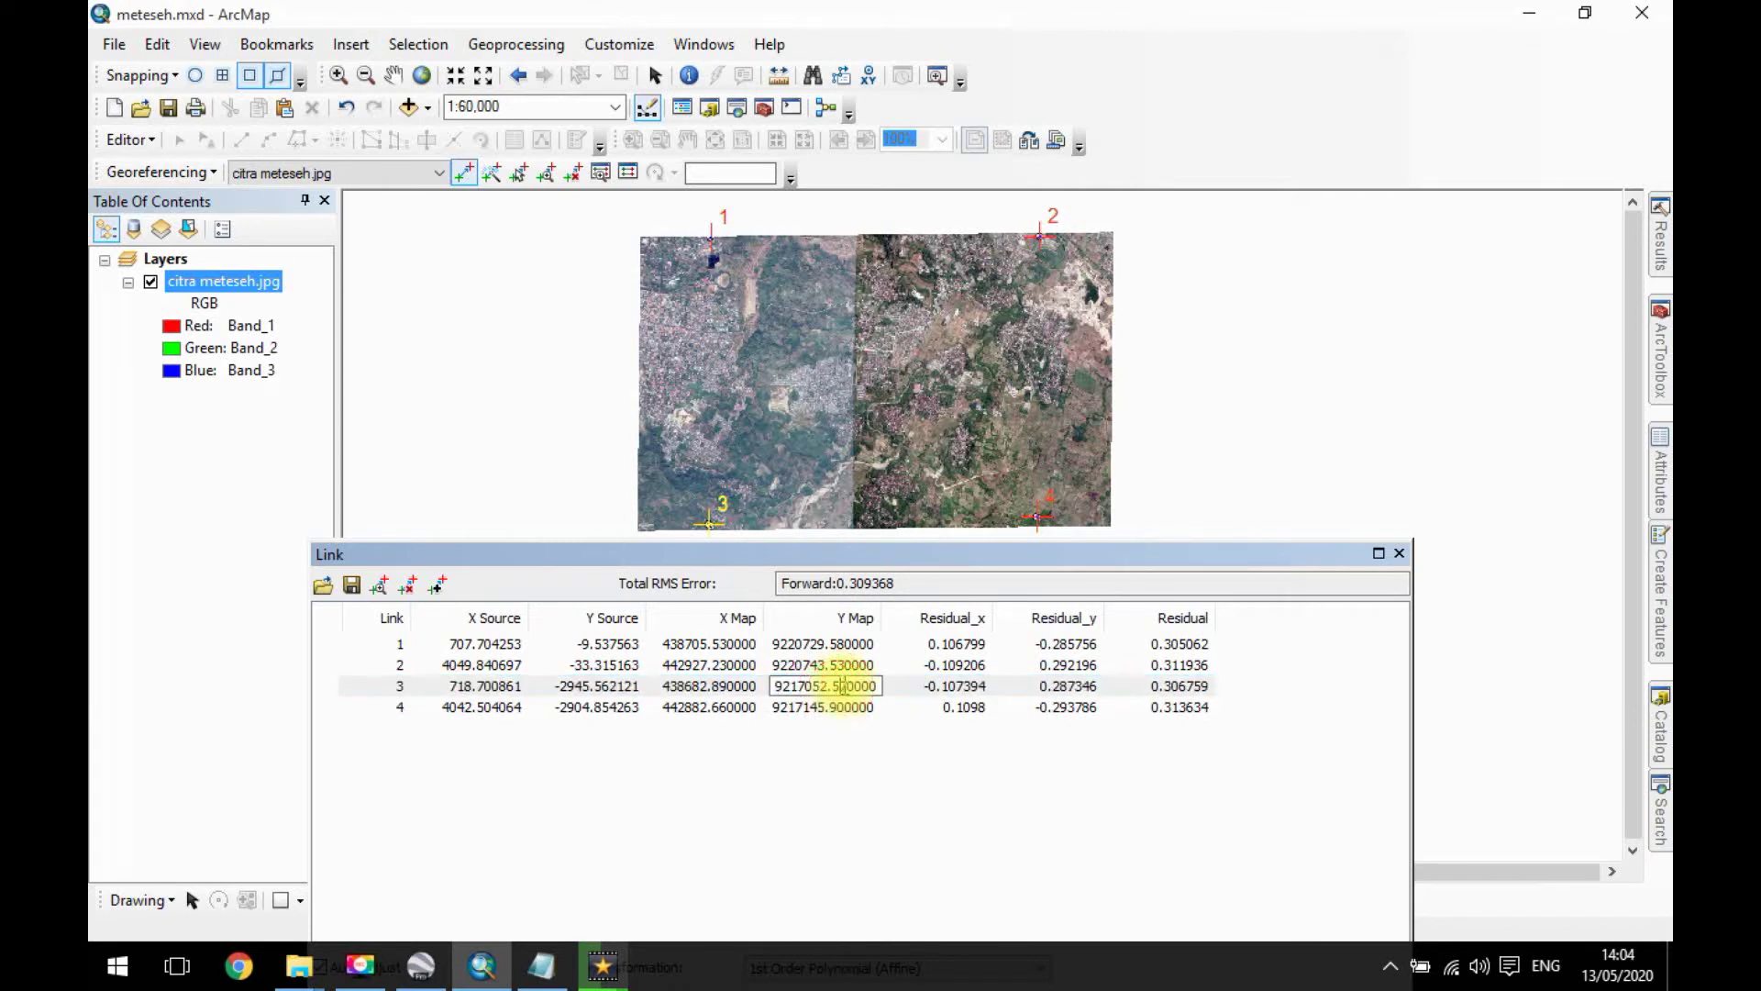
{"action": "key", "text": "BackSpace"}
{"action": "type", "text": "0"}
{"action": "key", "text": "Return"}
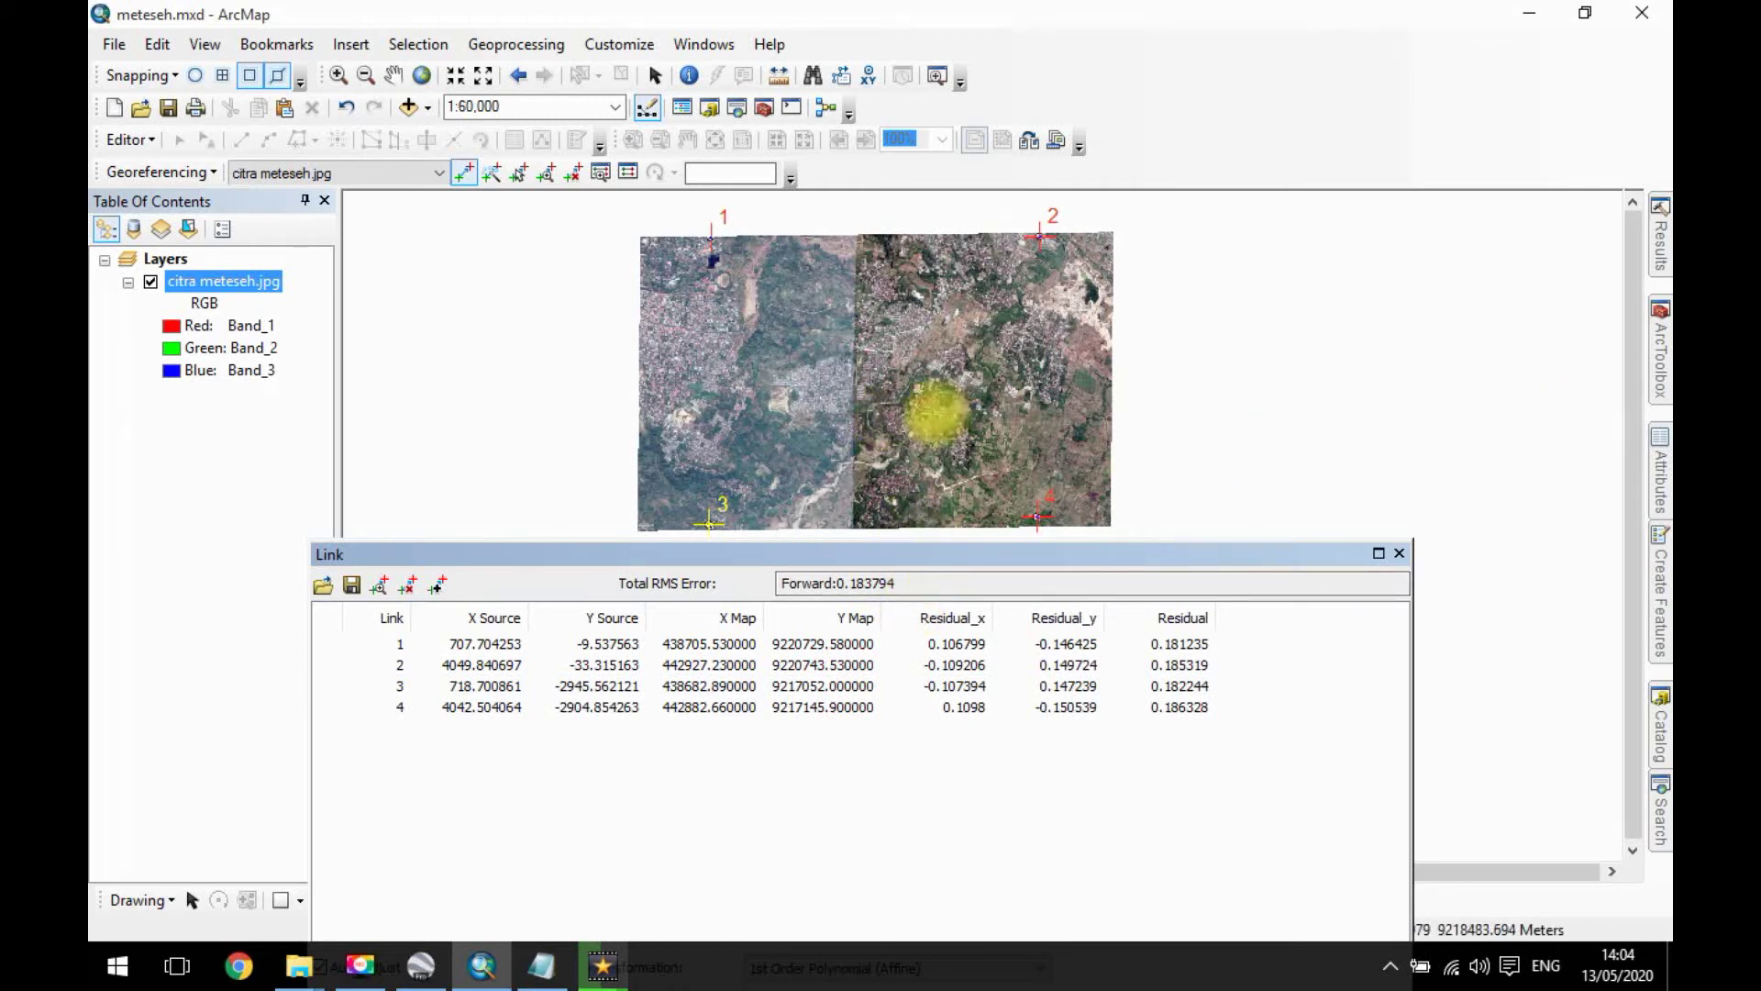
Move the link table clear of the lower edge and close it.
{"action": "scroll", "coordinate": [991, 424], "scroll_direction": "down", "scroll_amount": 2}
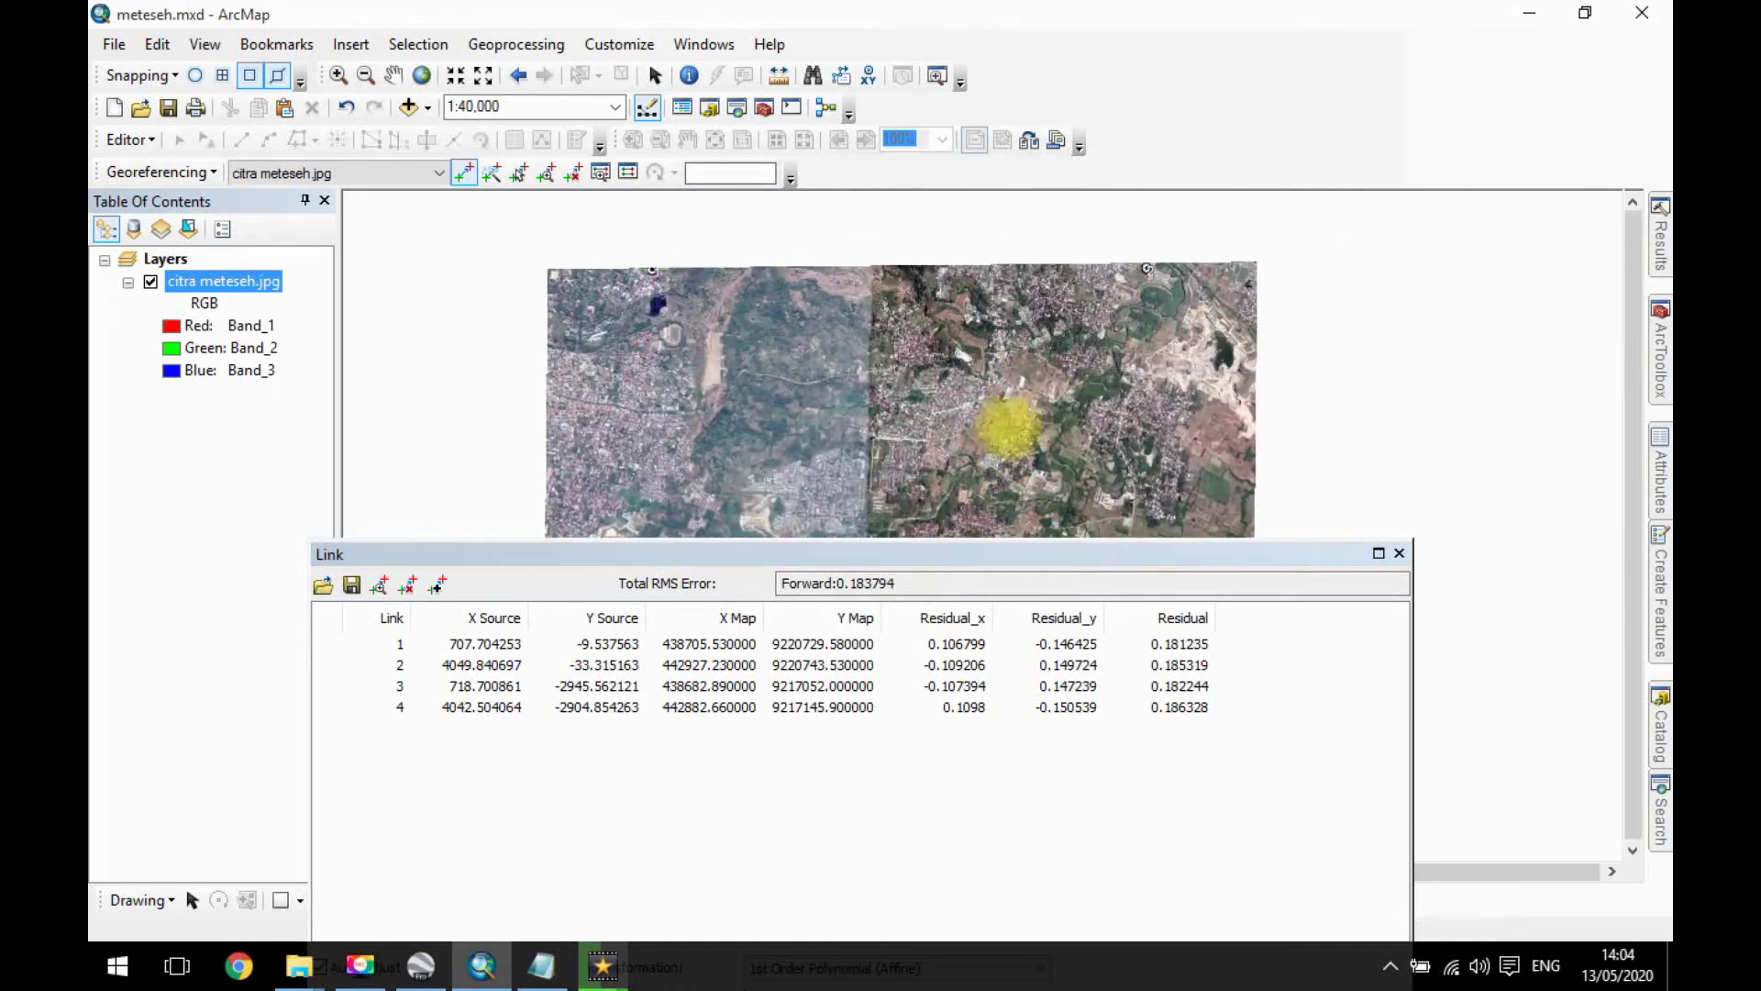
{"action": "scroll", "coordinate": [1055, 386], "scroll_direction": "up", "scroll_amount": 2}
{"action": "left_click_drag", "start_coordinate": [1113, 558], "coordinate": [1166, 289]}
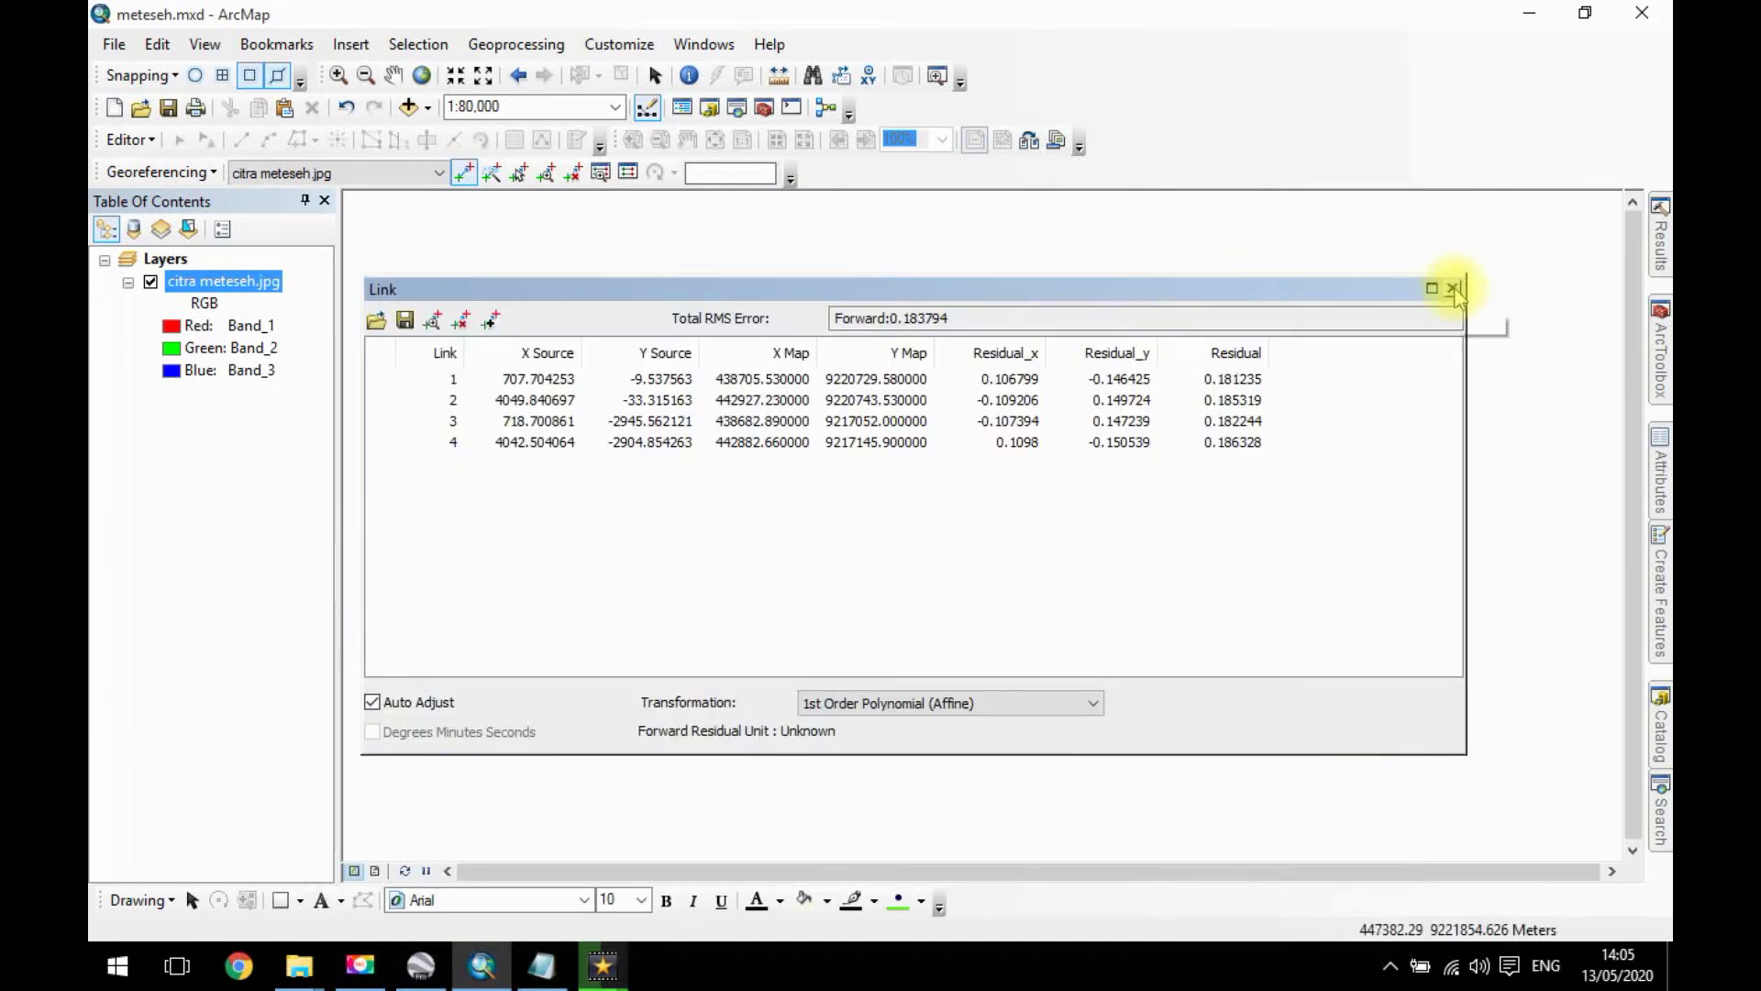
{"action": "left_click", "coordinate": [1454, 289]}
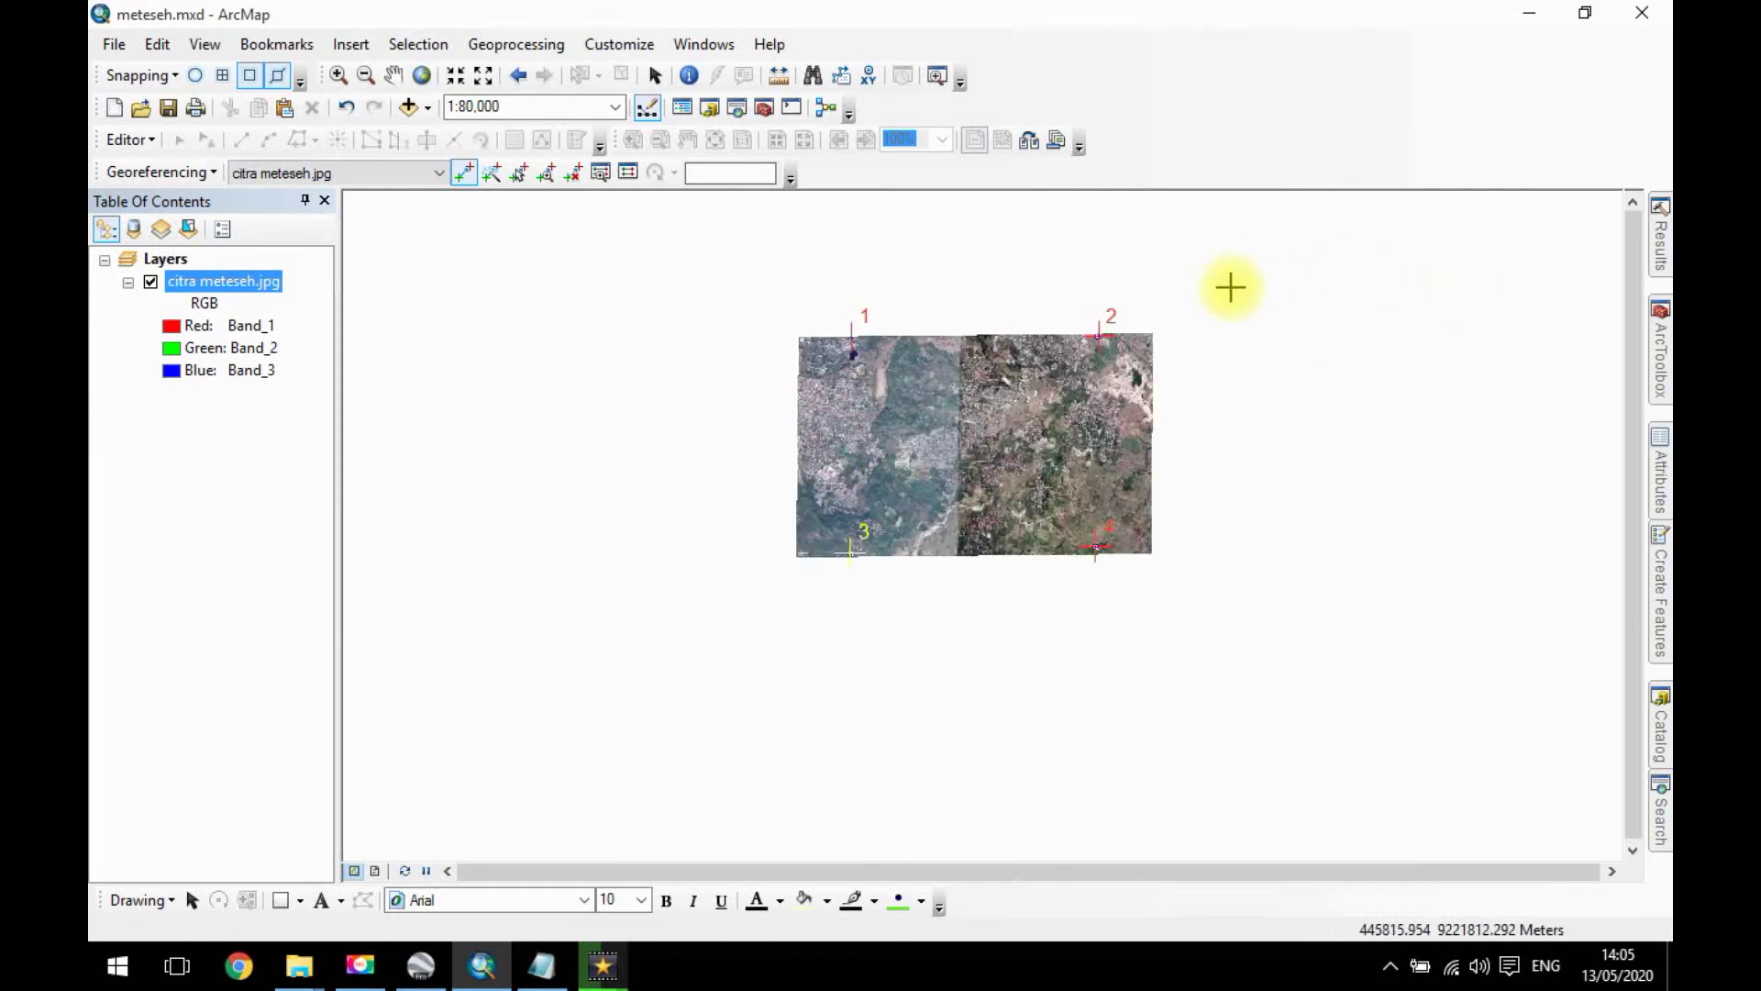
Start the Rectify operation on the georeferenced citra meteseh.jpg.
{"action": "scroll", "coordinate": [1015, 435], "scroll_direction": "down", "scroll_amount": 1}
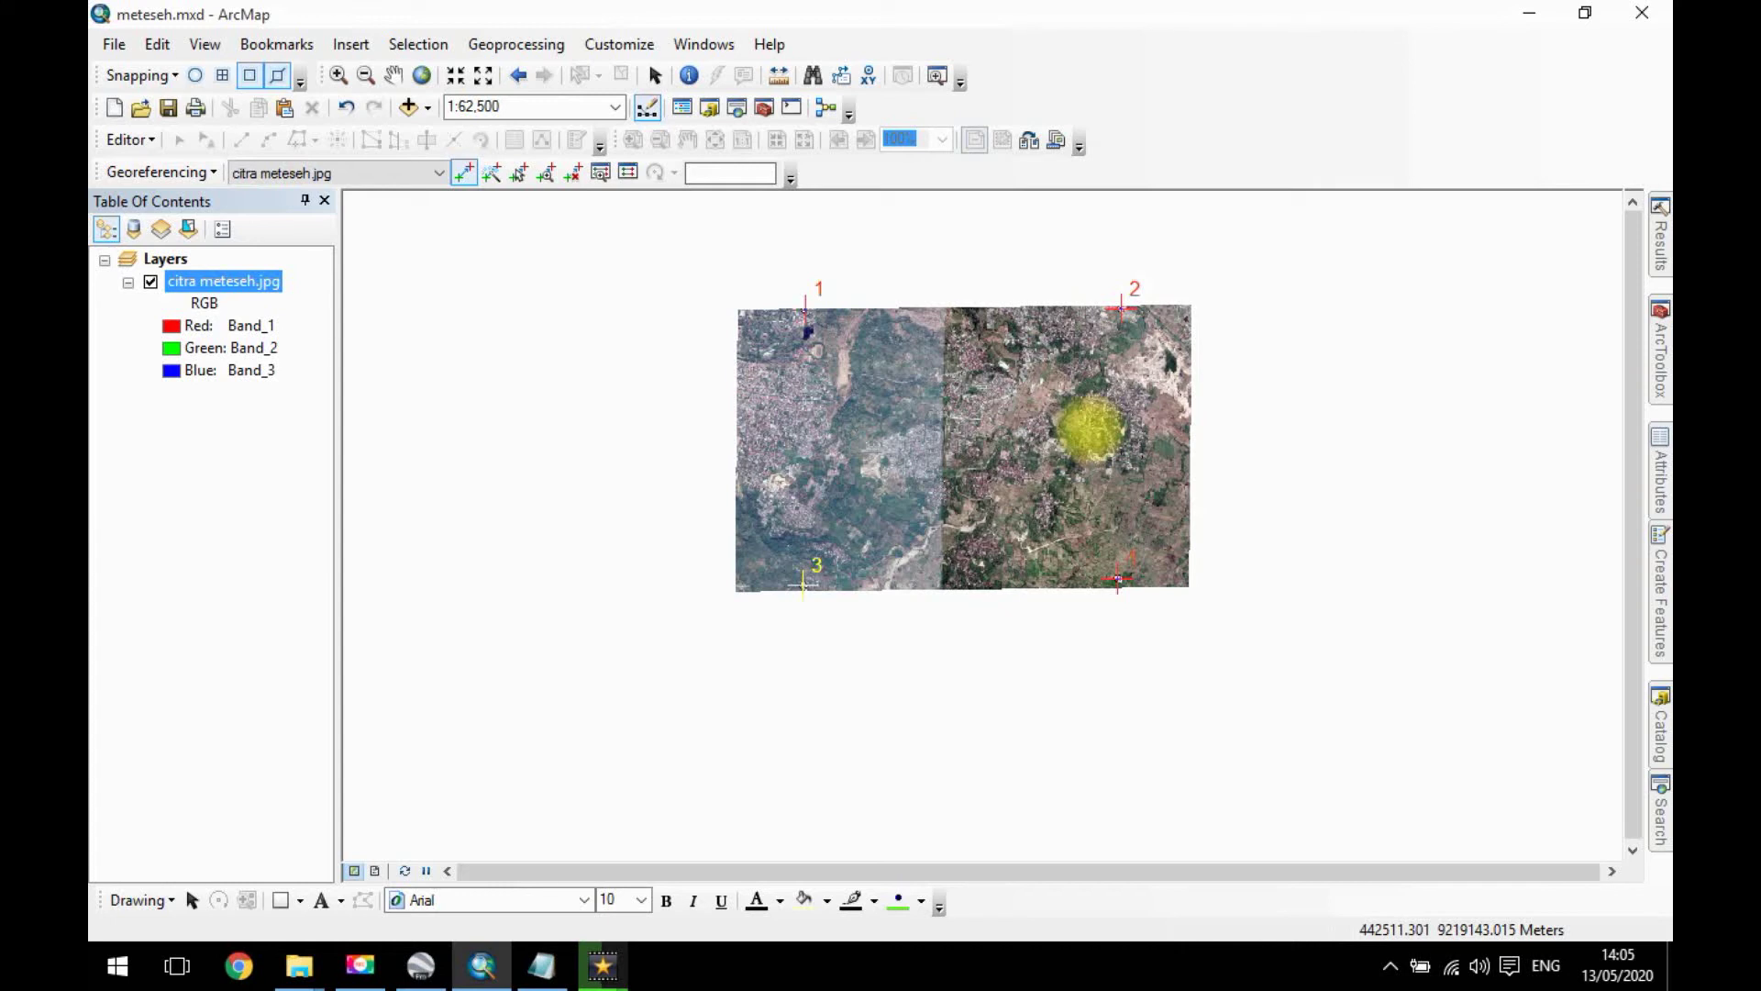
{"action": "scroll", "coordinate": [867, 408], "scroll_direction": "up", "scroll_amount": 2}
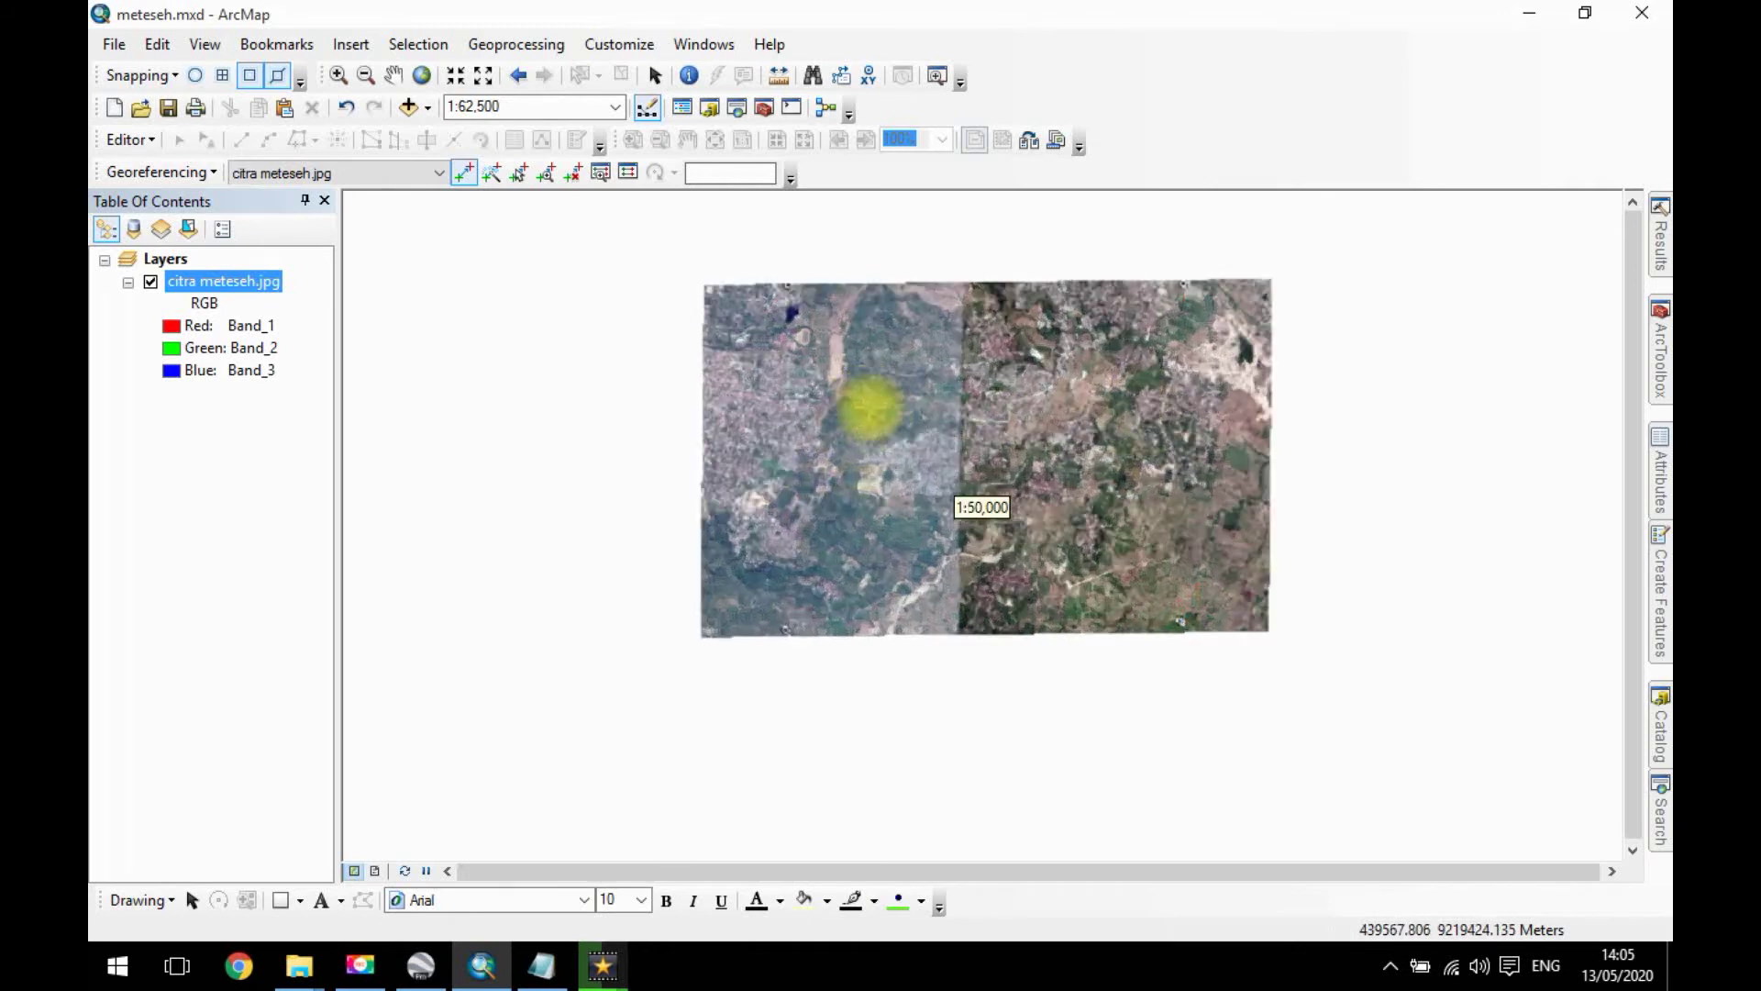
{"action": "left_click_drag", "start_coordinate": [1278, 342], "coordinate": [1239, 362]}
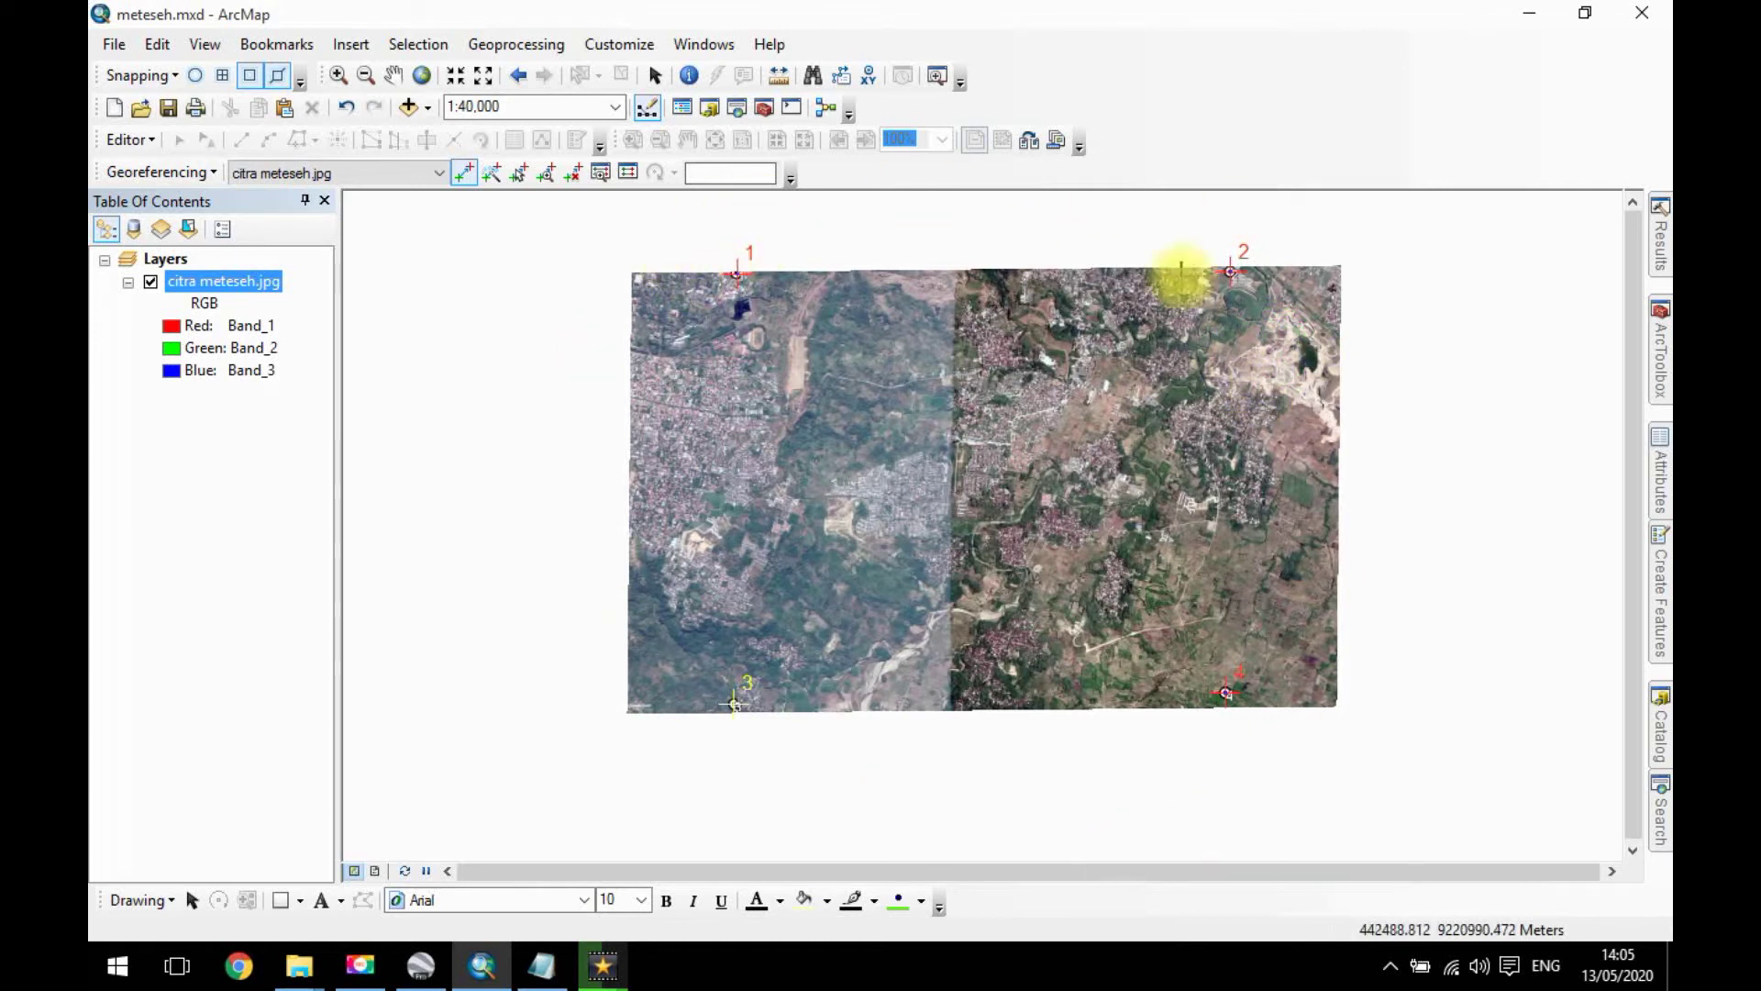
{"action": "left_click", "coordinate": [134, 179]}
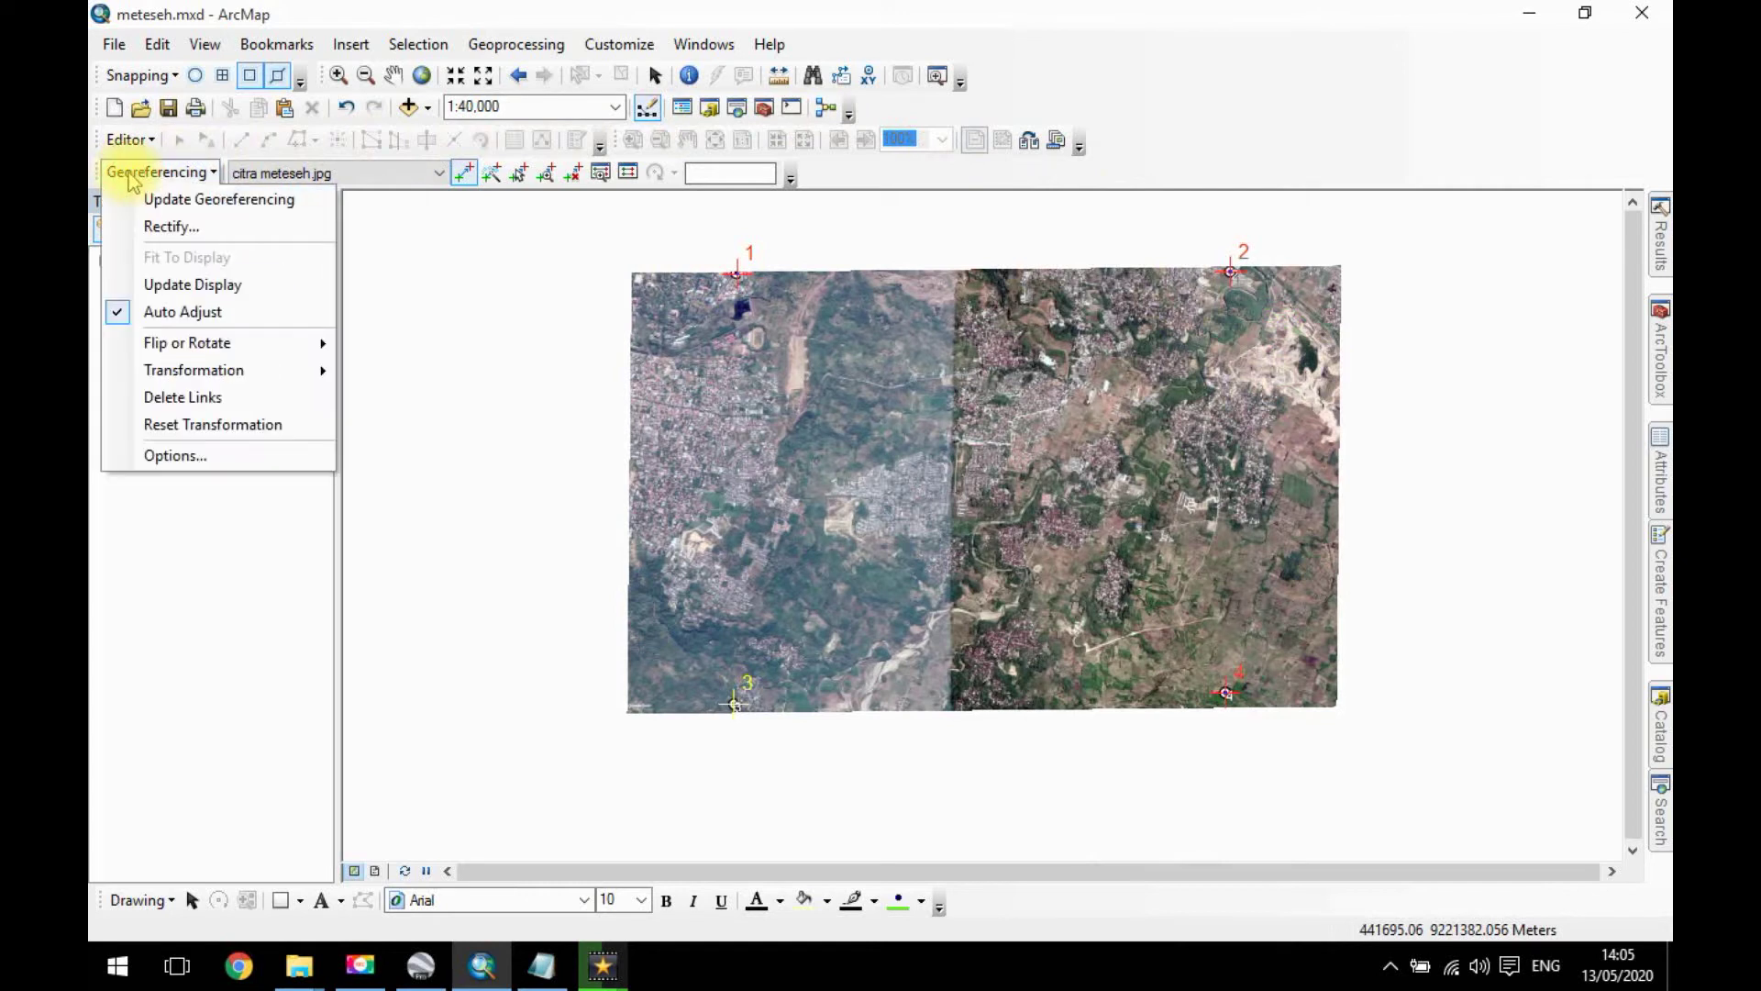
{"action": "left_click", "coordinate": [190, 230]}
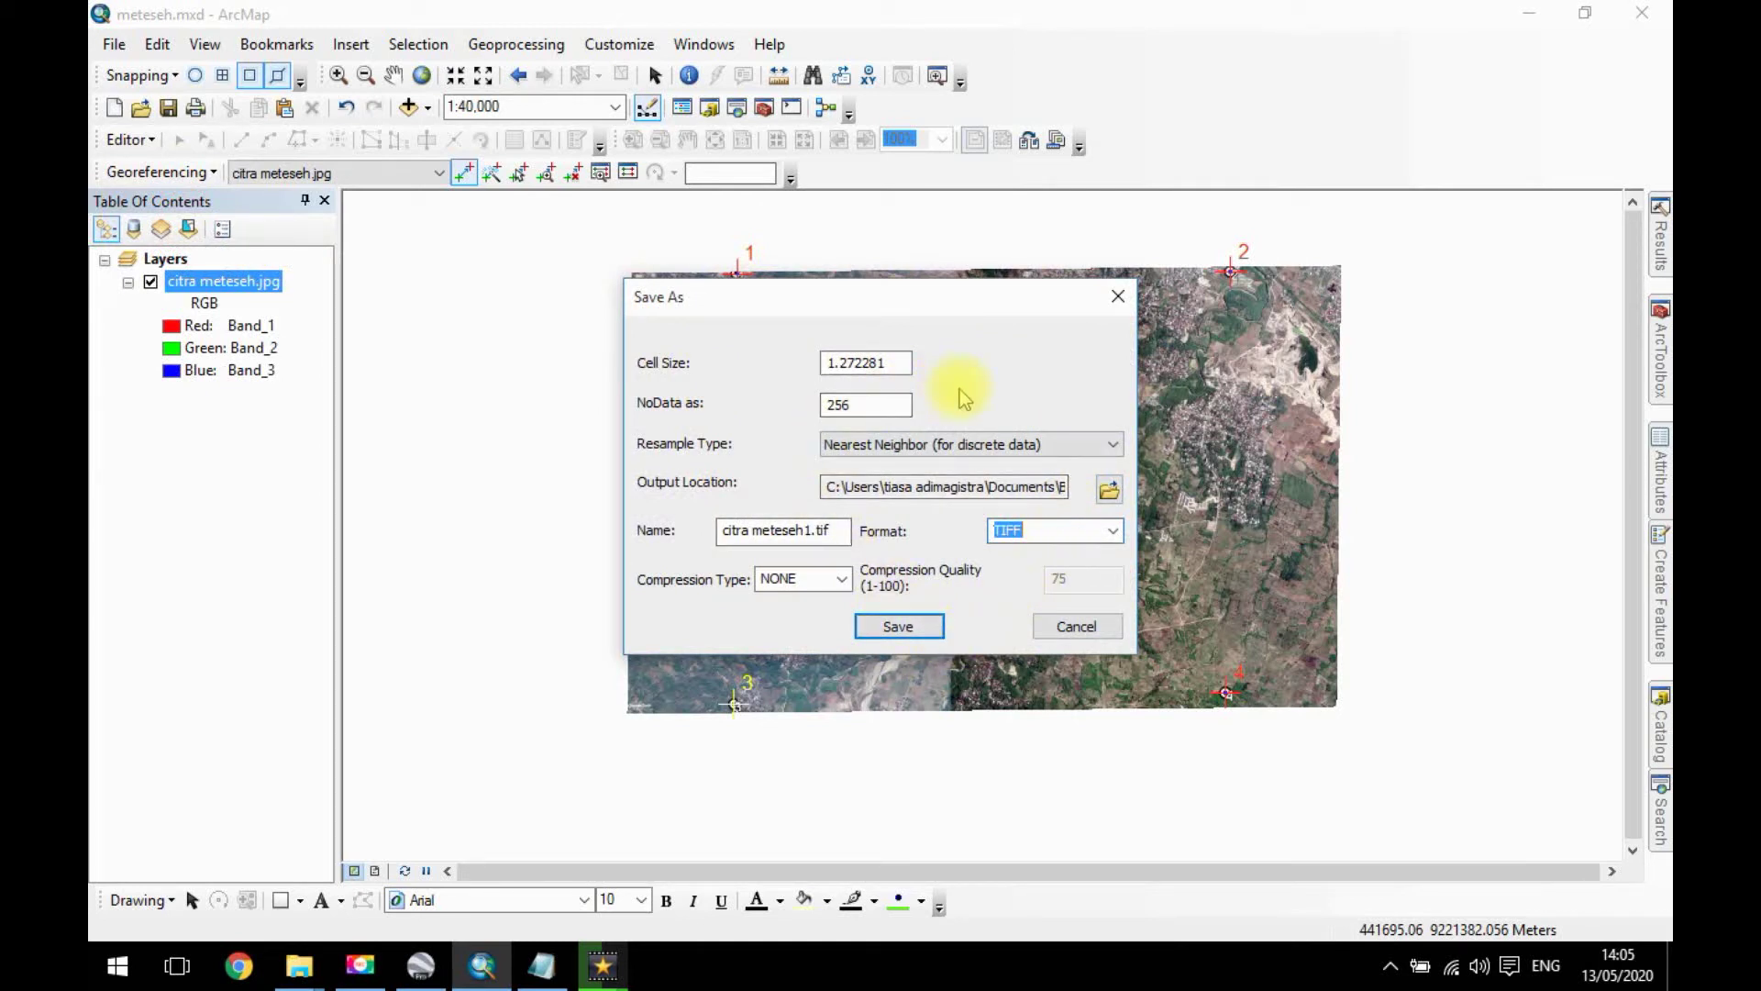
Close the Movavi Screen Recorder folder window and check the files in the Tutorial folder in File Explorer.
{"action": "left_click", "coordinate": [321, 958]}
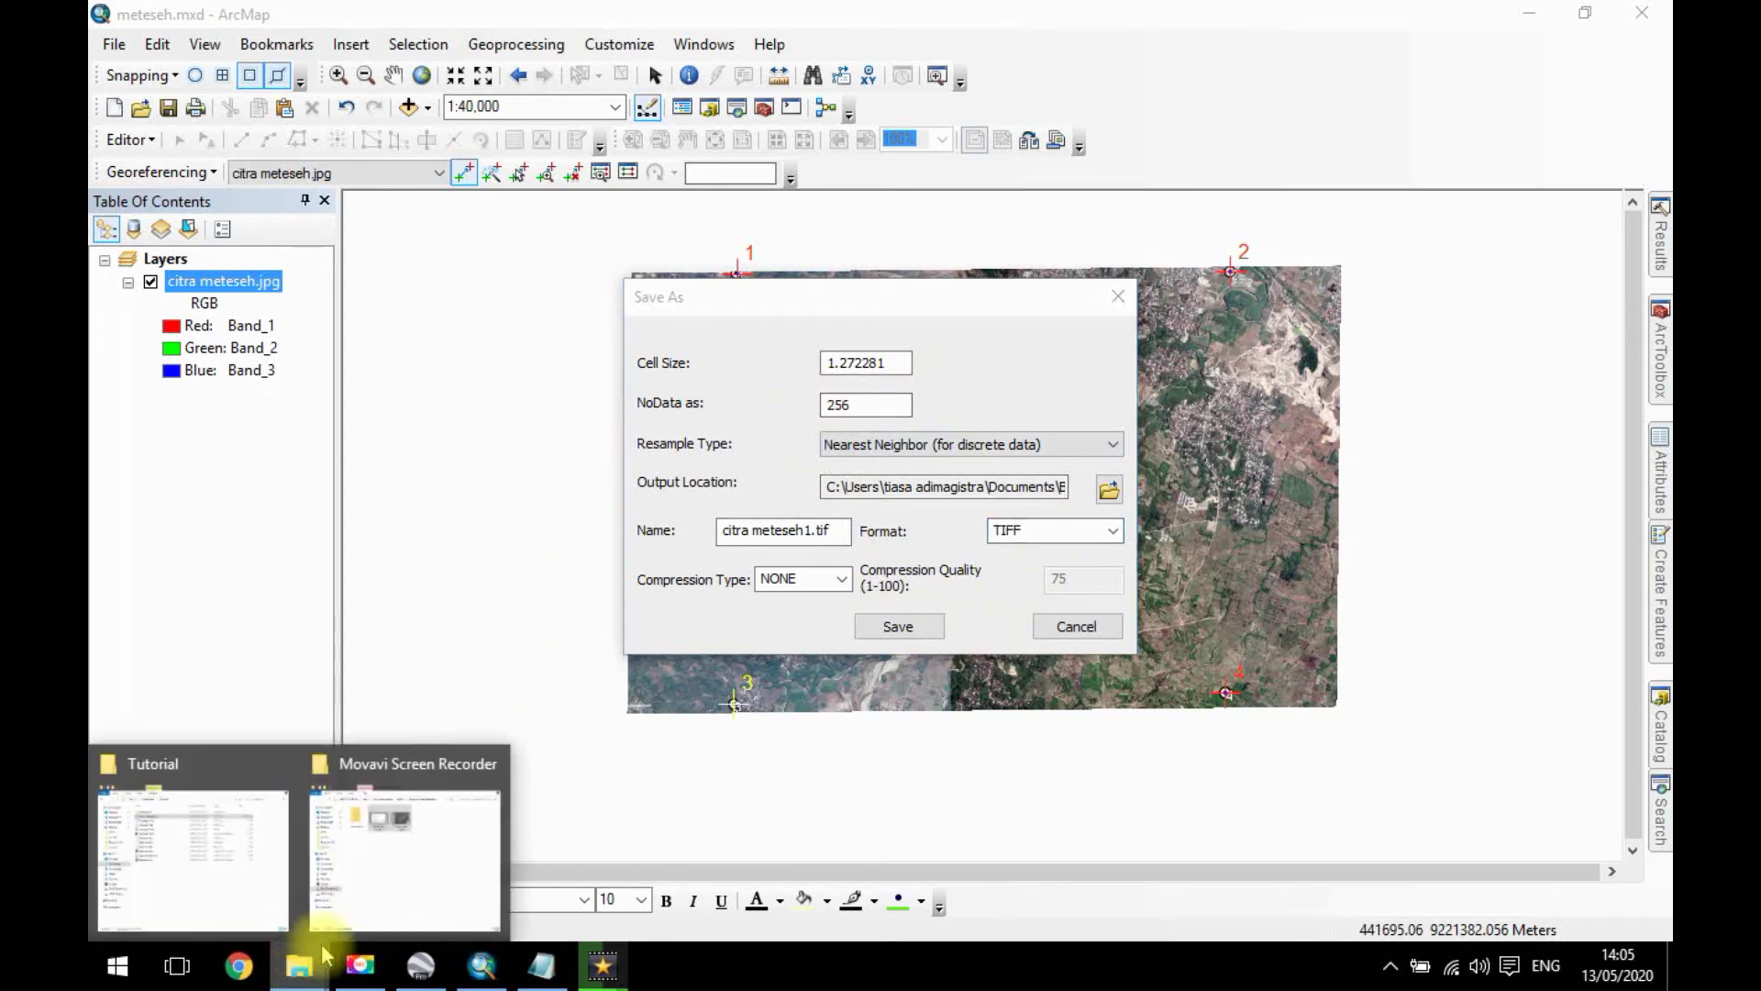
{"action": "left_click", "coordinate": [372, 853]}
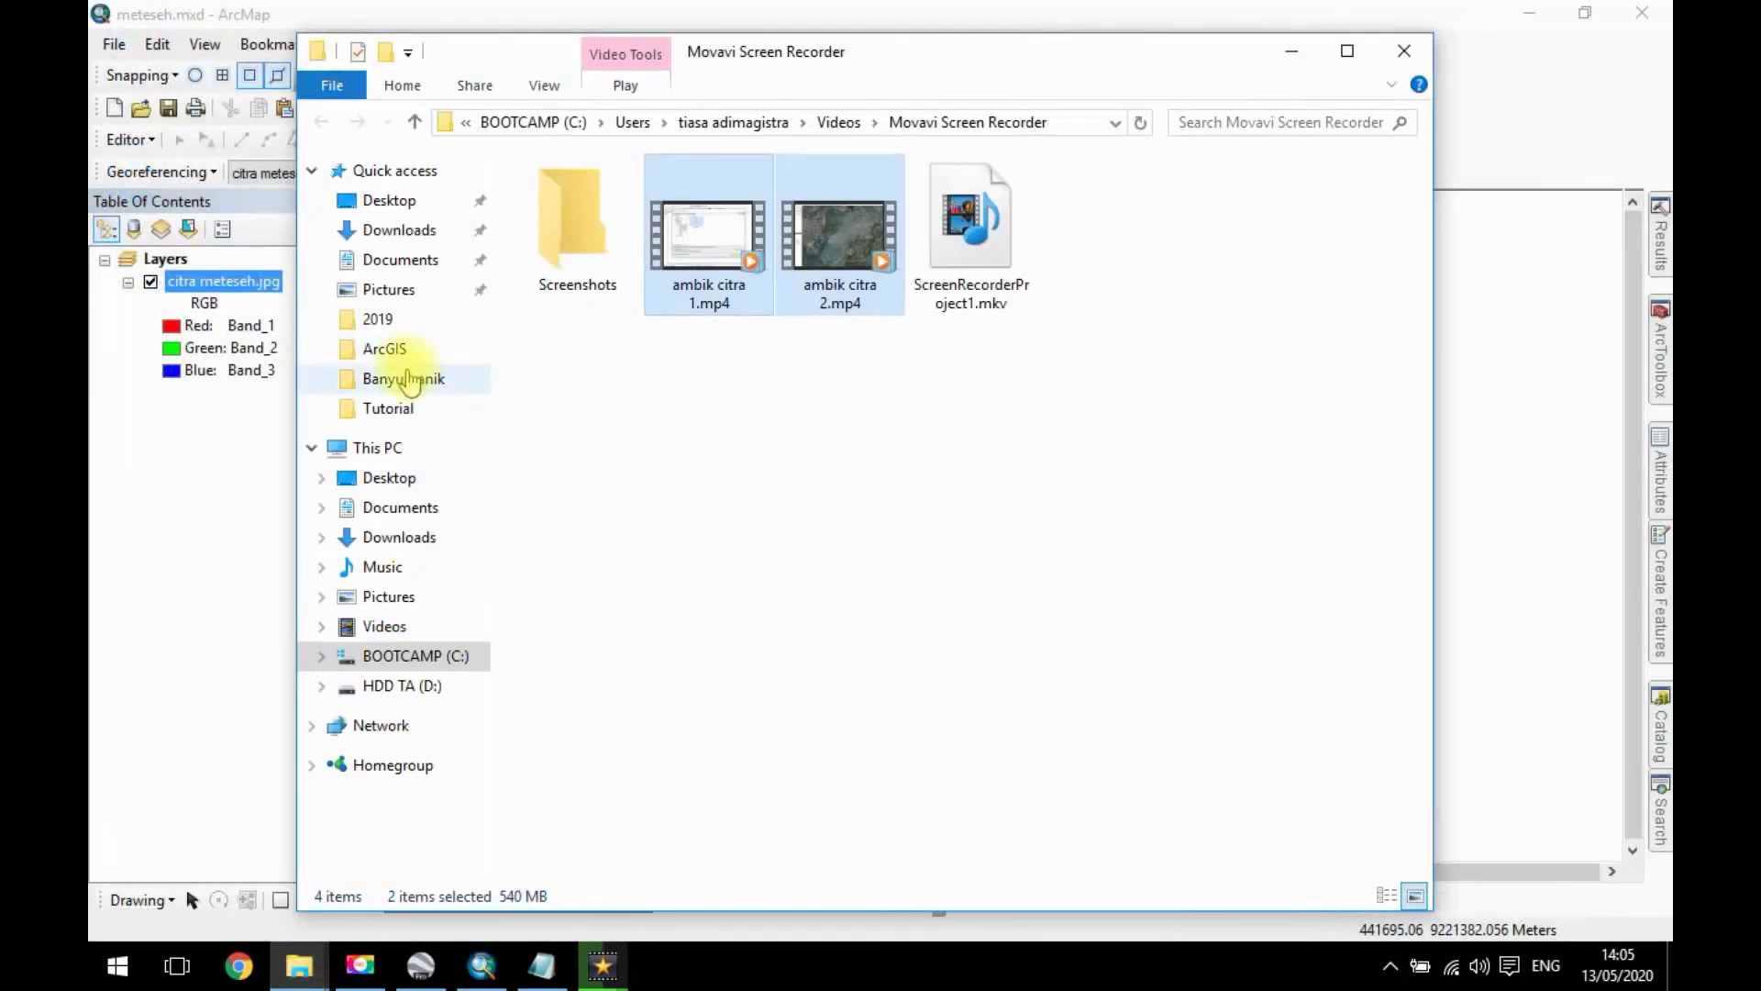
{"action": "left_click", "coordinate": [1401, 50]}
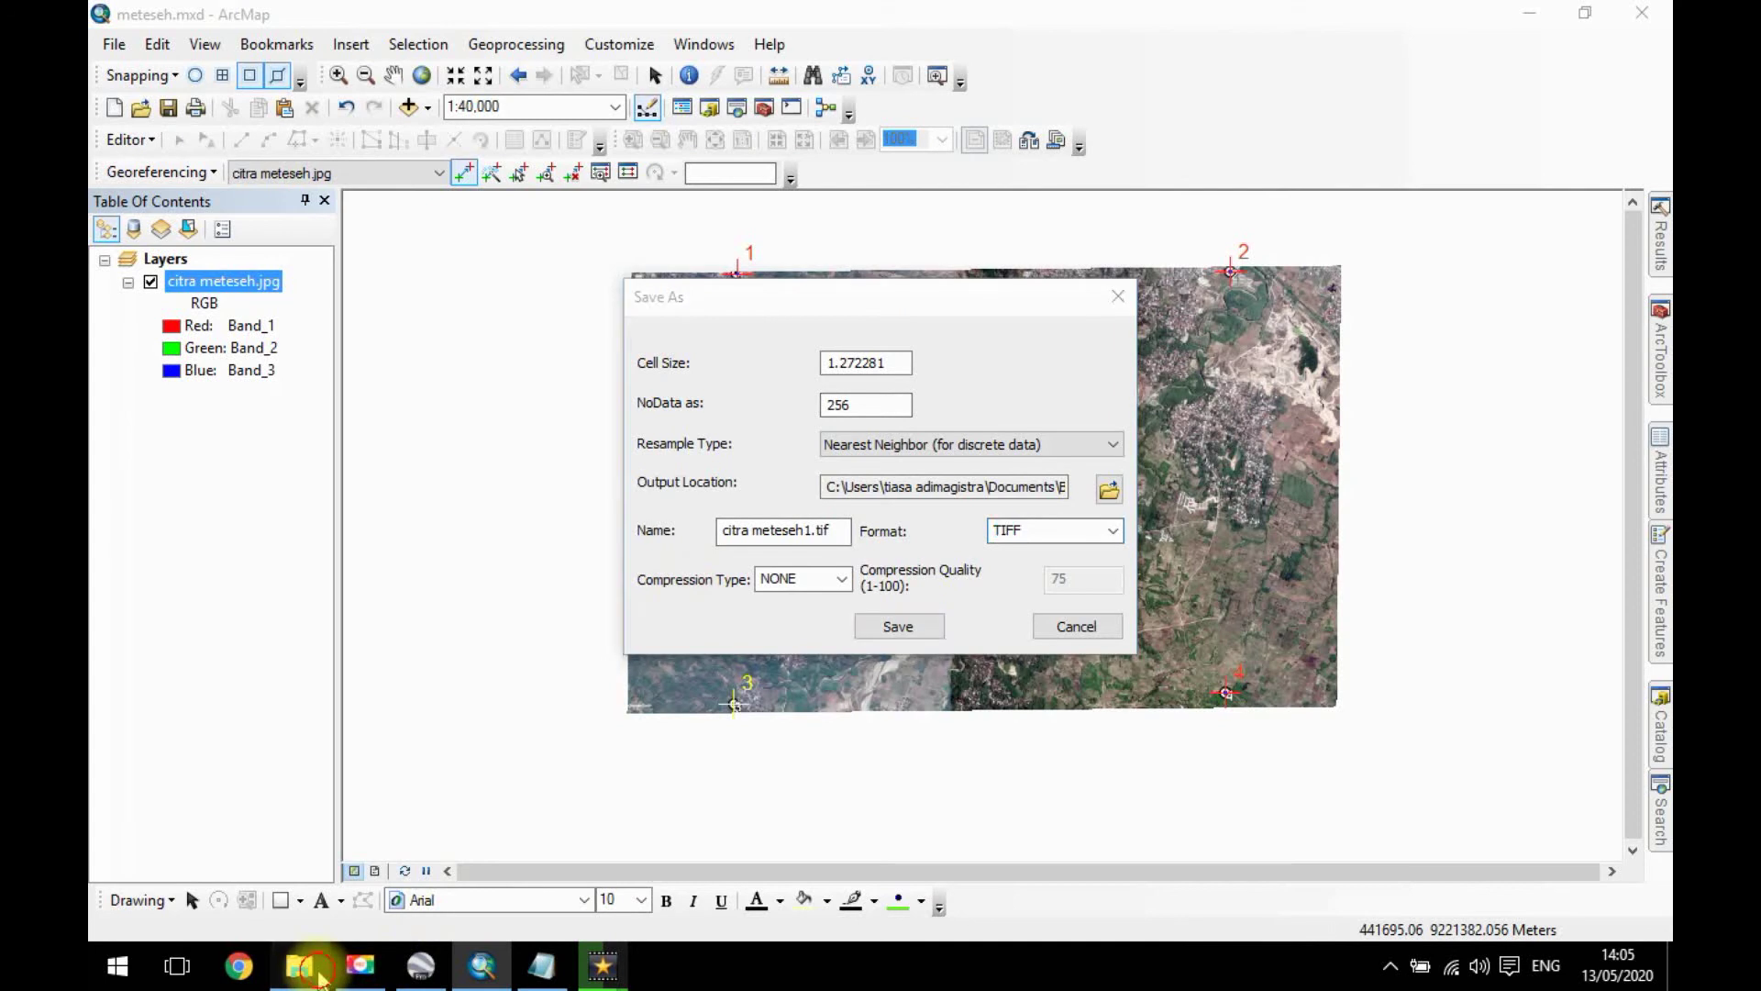
{"action": "left_click", "coordinate": [320, 973]}
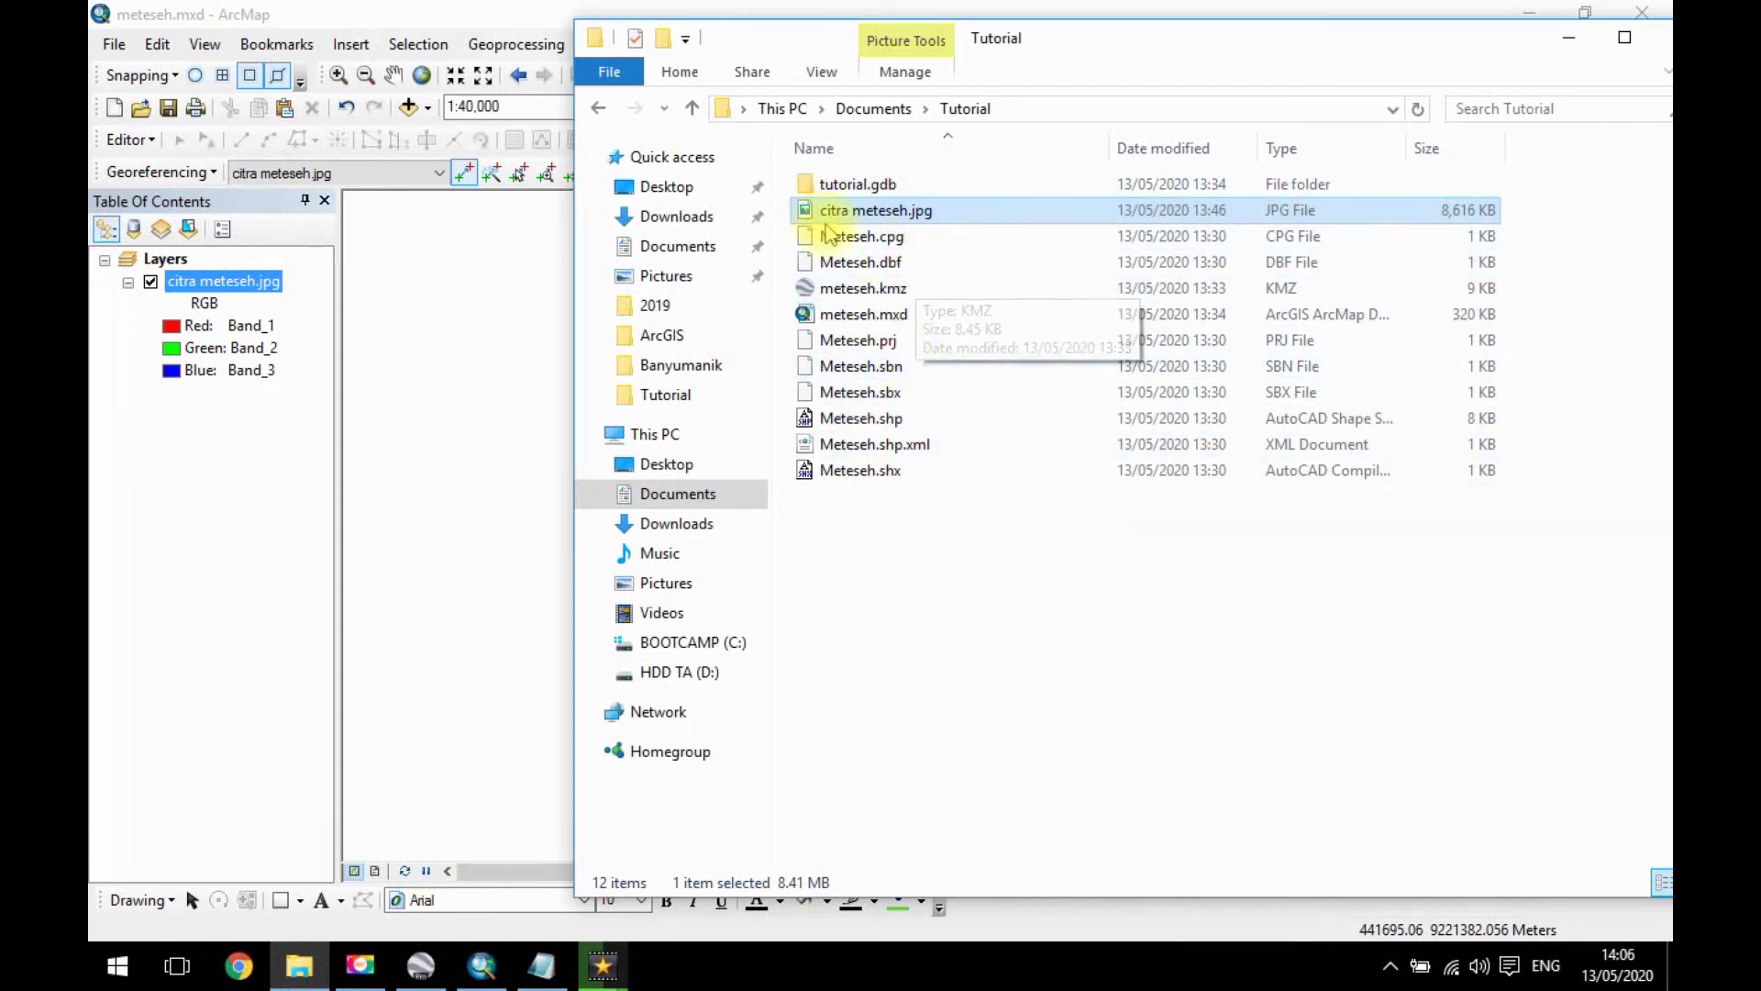
{"action": "left_click", "coordinate": [1565, 48]}
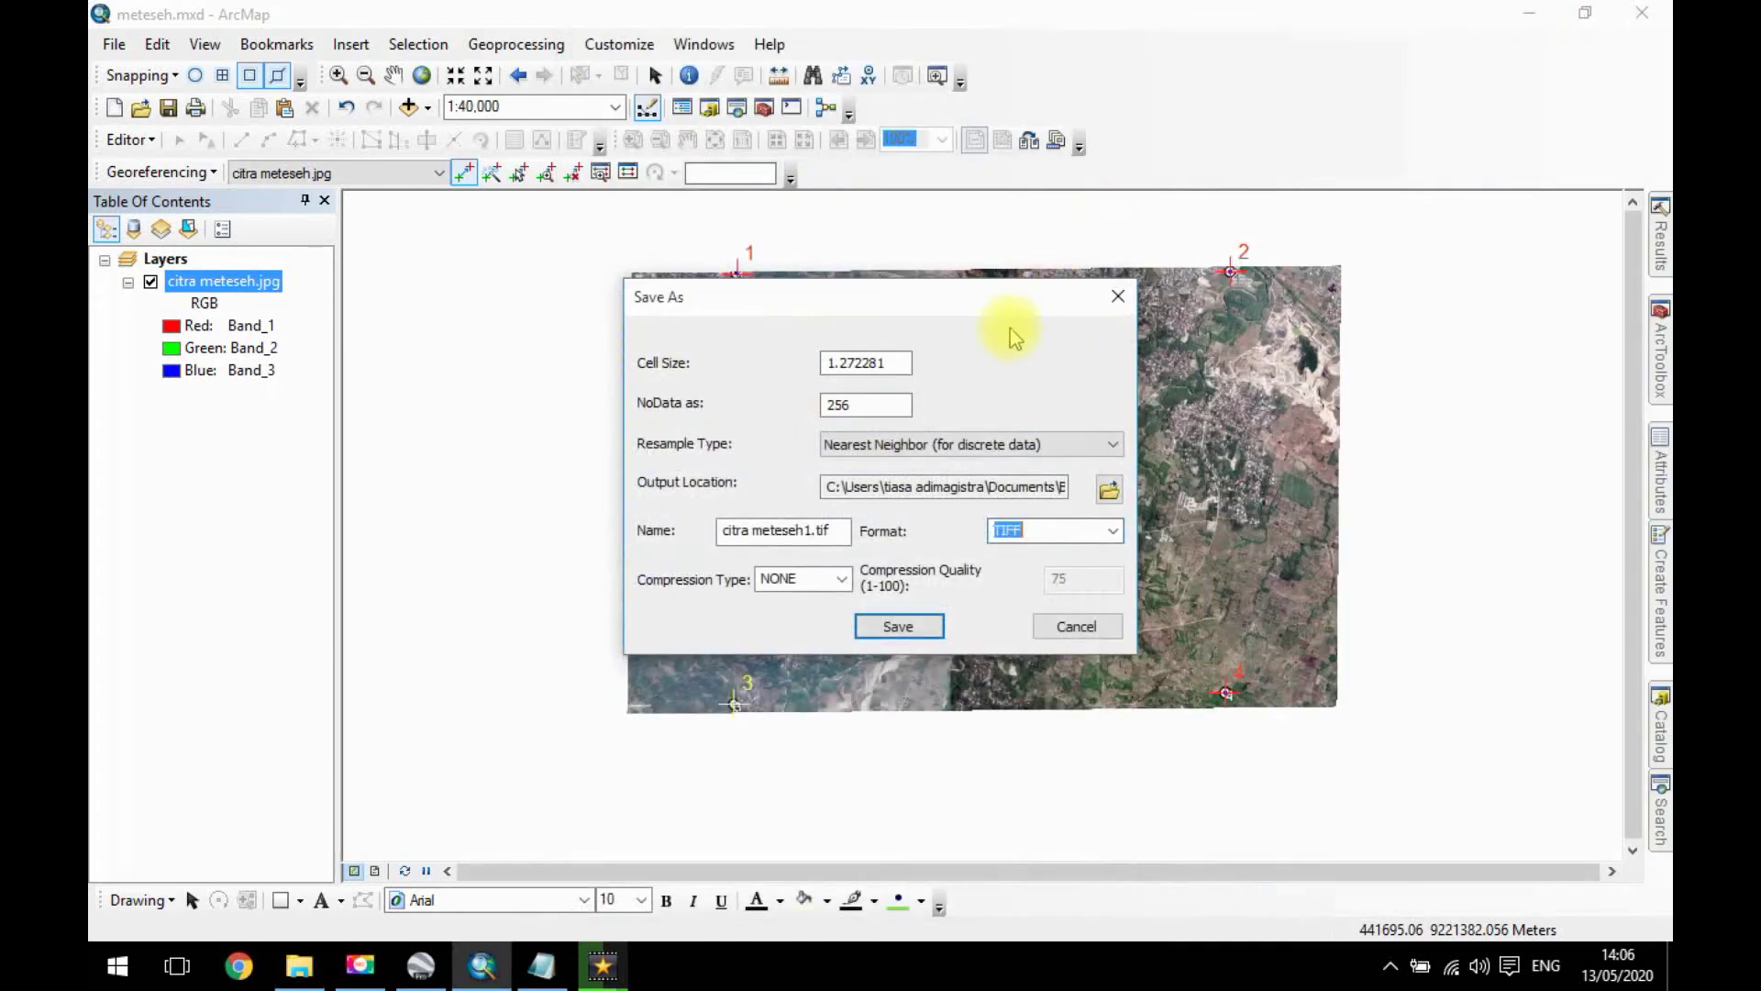
Set the output location of the rectified raster to the Tutorial folder in Documents.
{"action": "left_click", "coordinate": [1104, 486]}
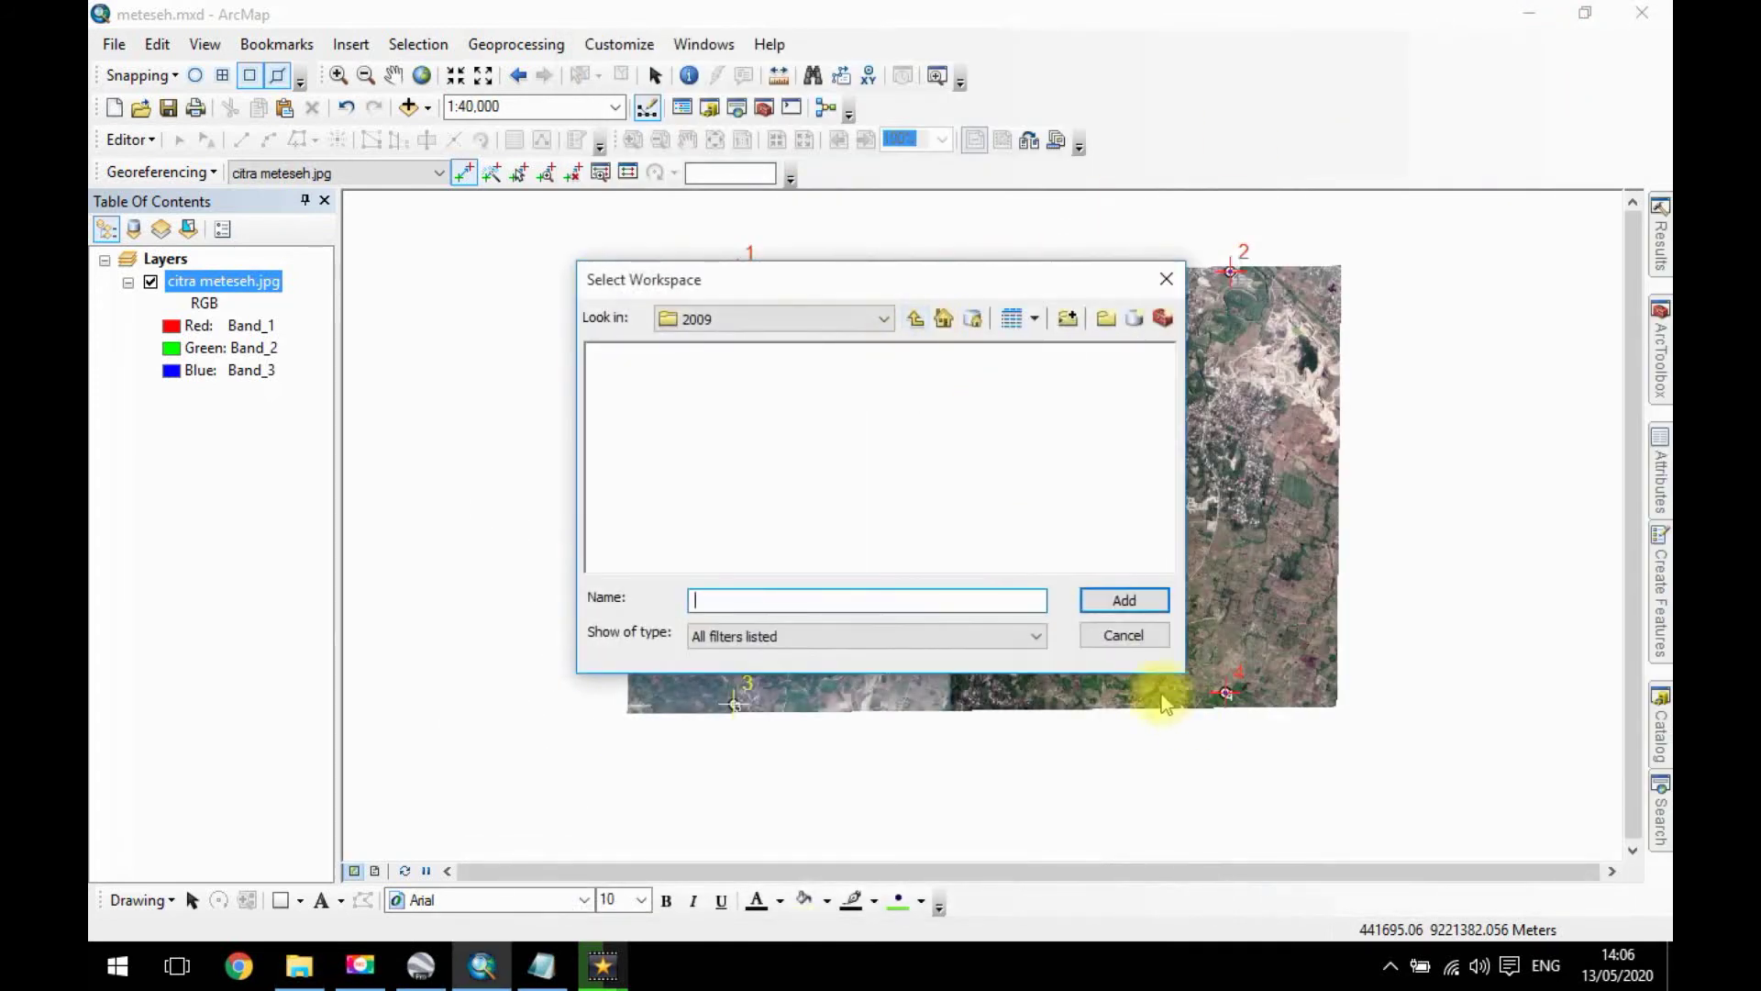
{"action": "left_click", "coordinate": [1121, 634]}
{"action": "left_click", "coordinate": [1108, 488]}
{"action": "left_click", "coordinate": [915, 319]}
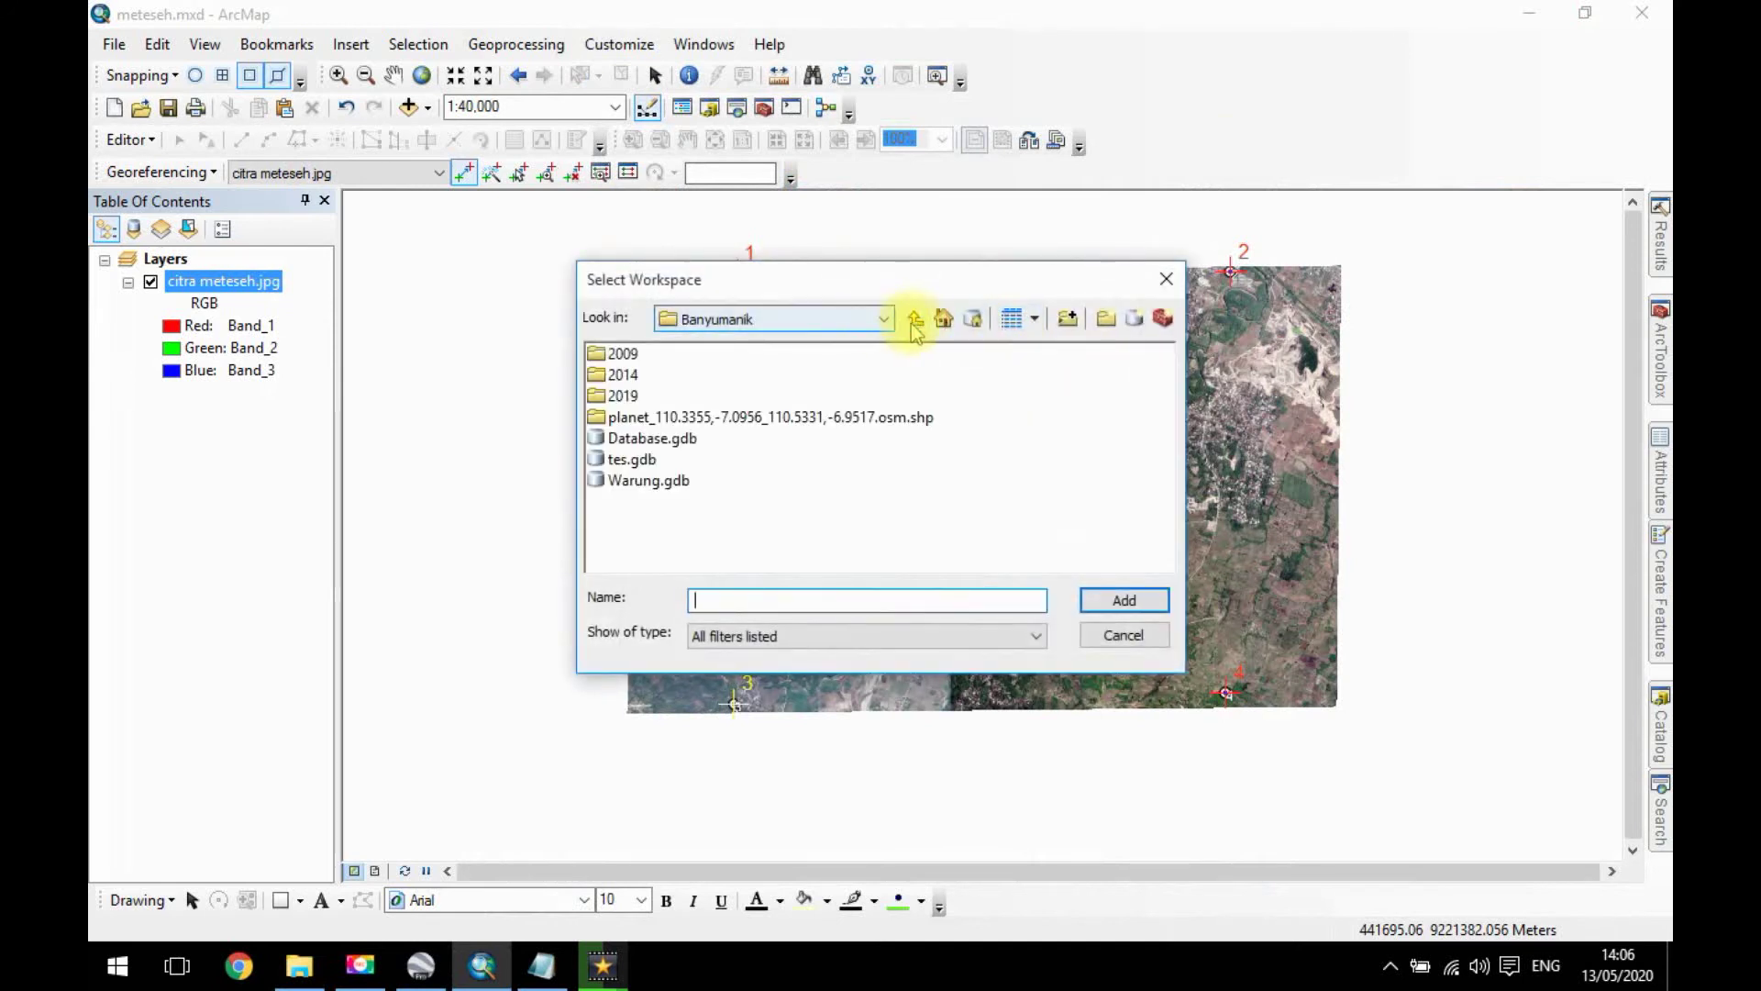
{"action": "left_click", "coordinate": [916, 318]}
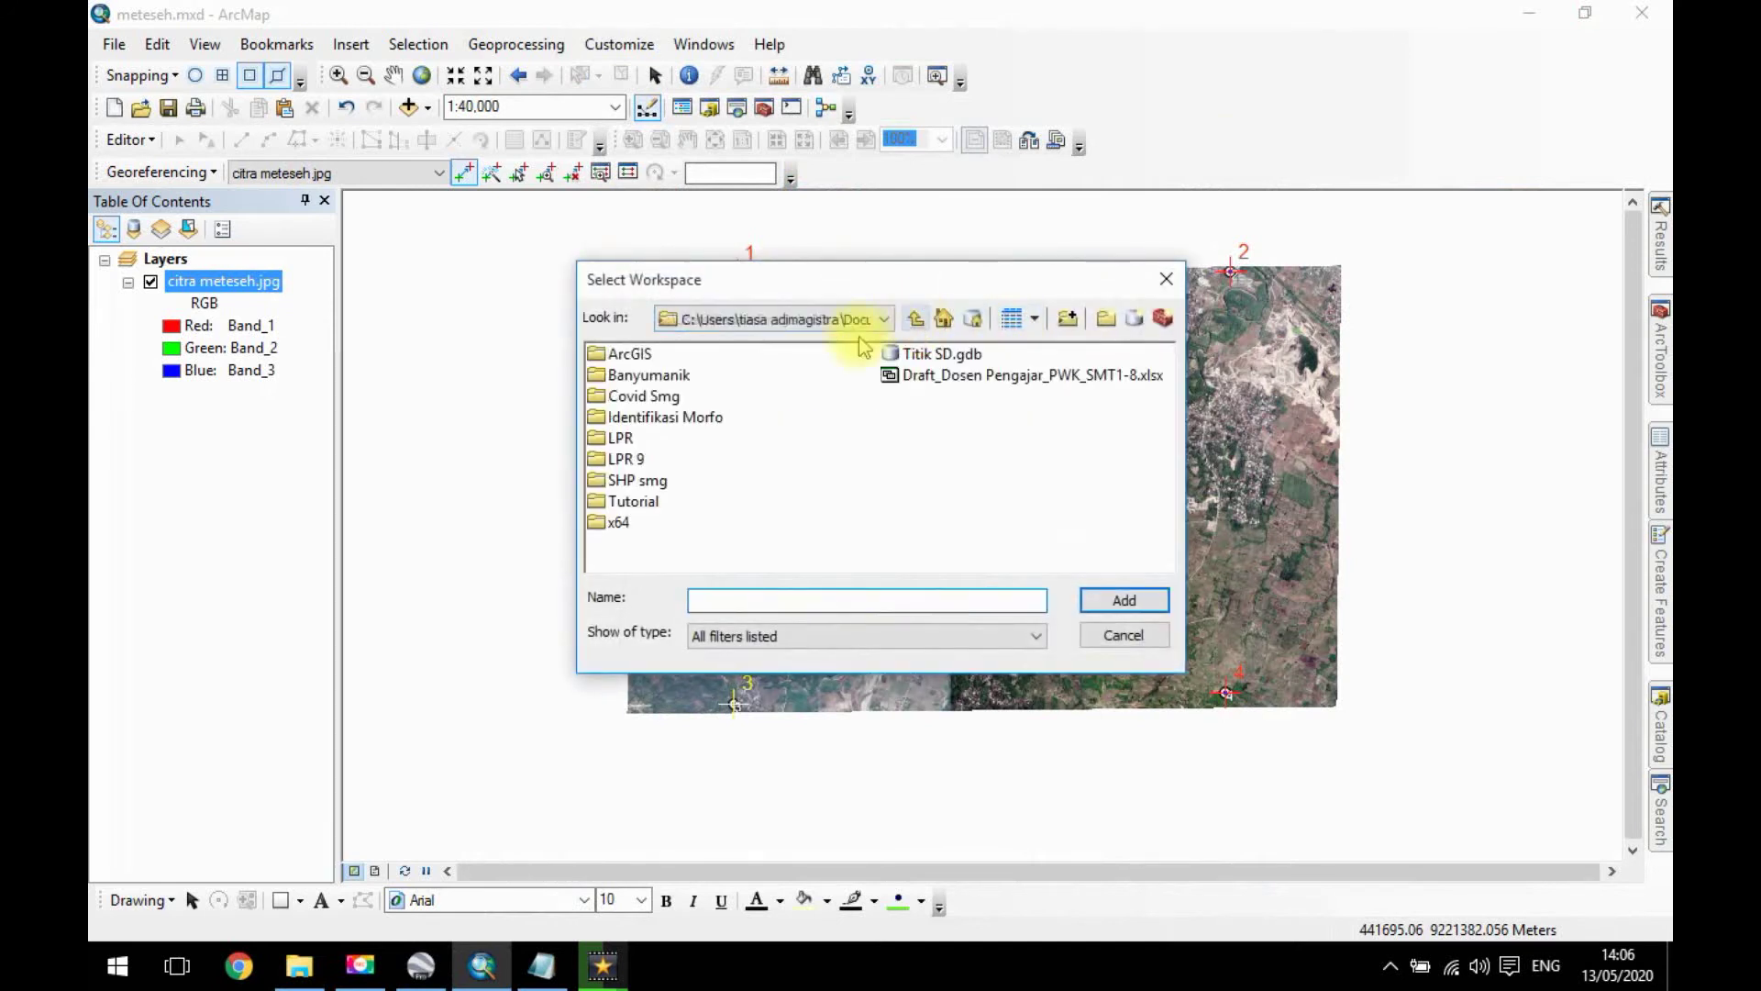
{"action": "double_click", "coordinate": [642, 503]}
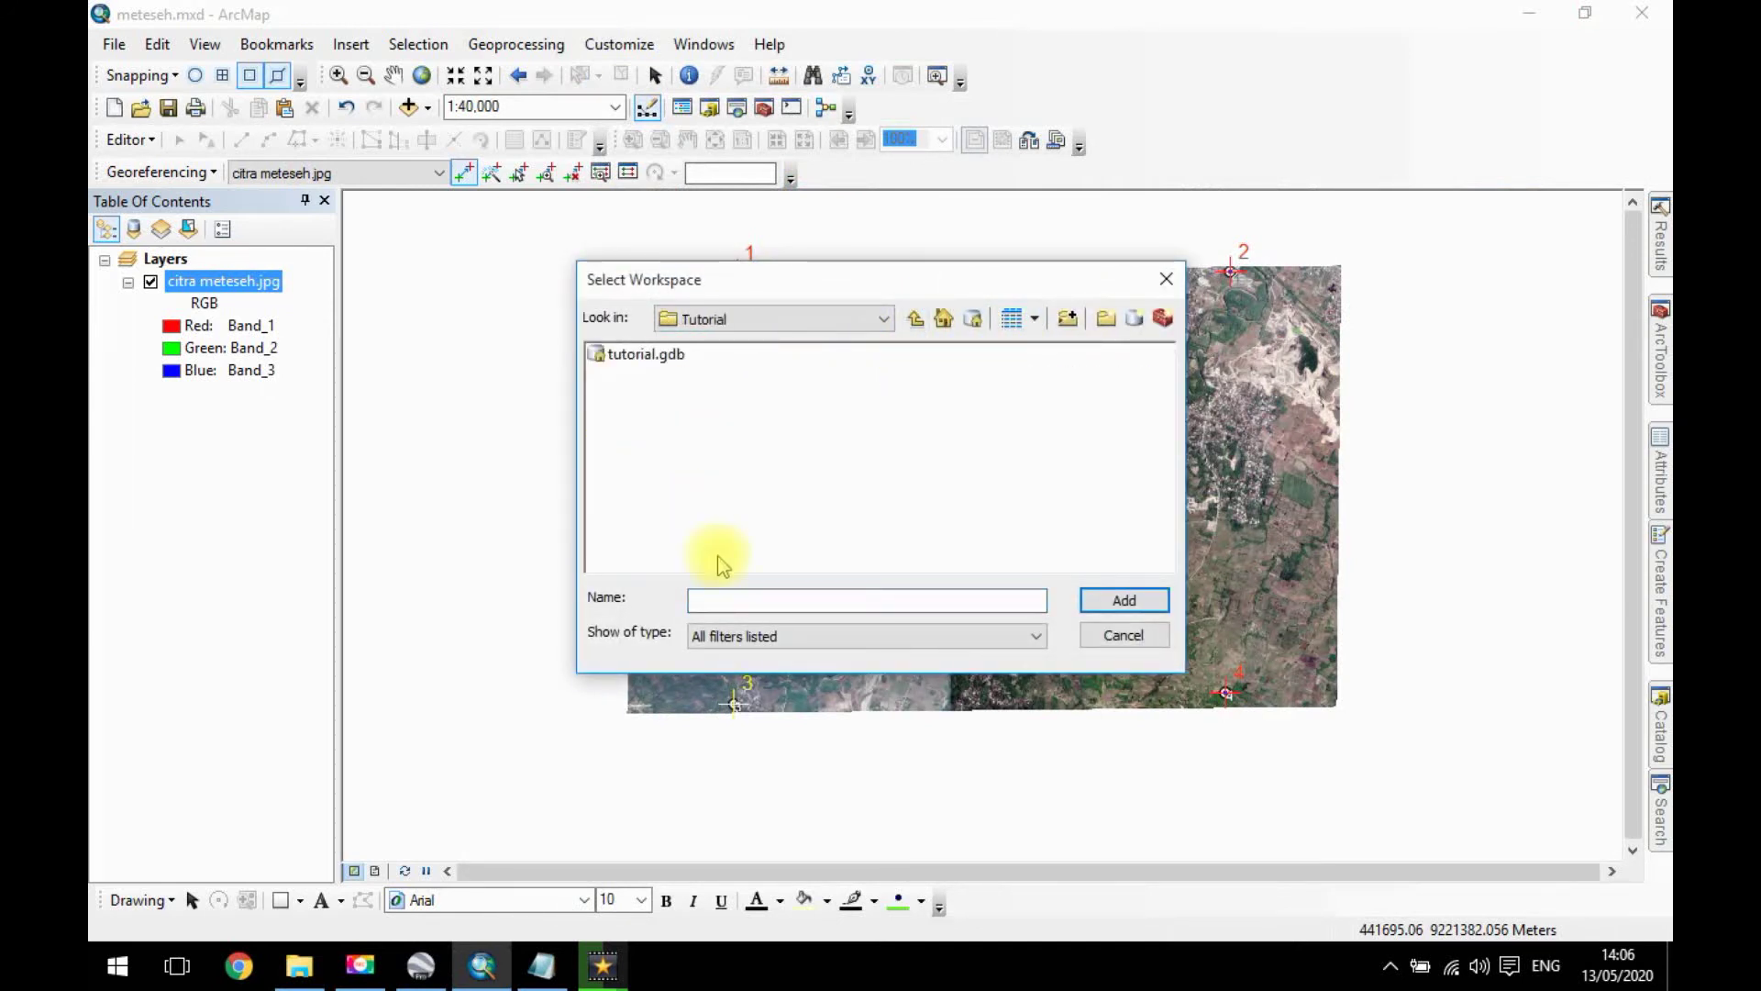
{"action": "left_click", "coordinate": [913, 321]}
{"action": "left_click", "coordinate": [646, 498]}
{"action": "left_click", "coordinate": [1124, 600]}
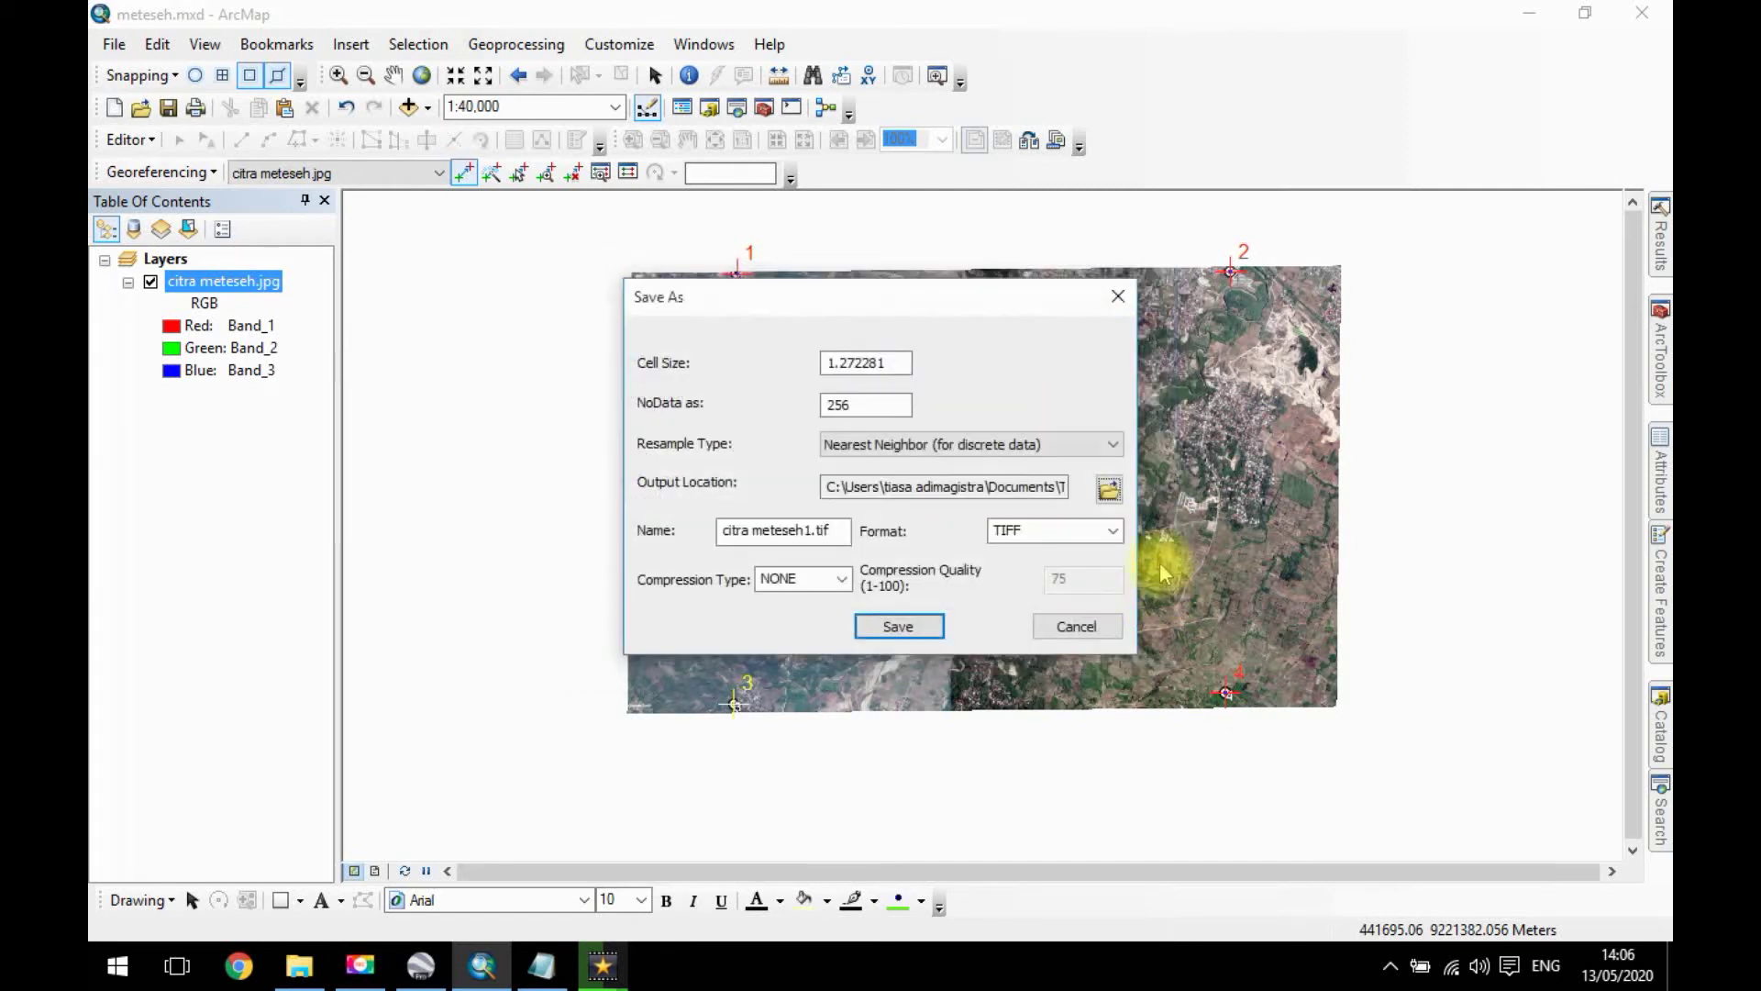
Name the rectified raster citra meteseh_rec.tif and save it in TIFF format.
{"action": "left_click", "coordinate": [762, 530]}
{"action": "left_click", "coordinate": [808, 530]}
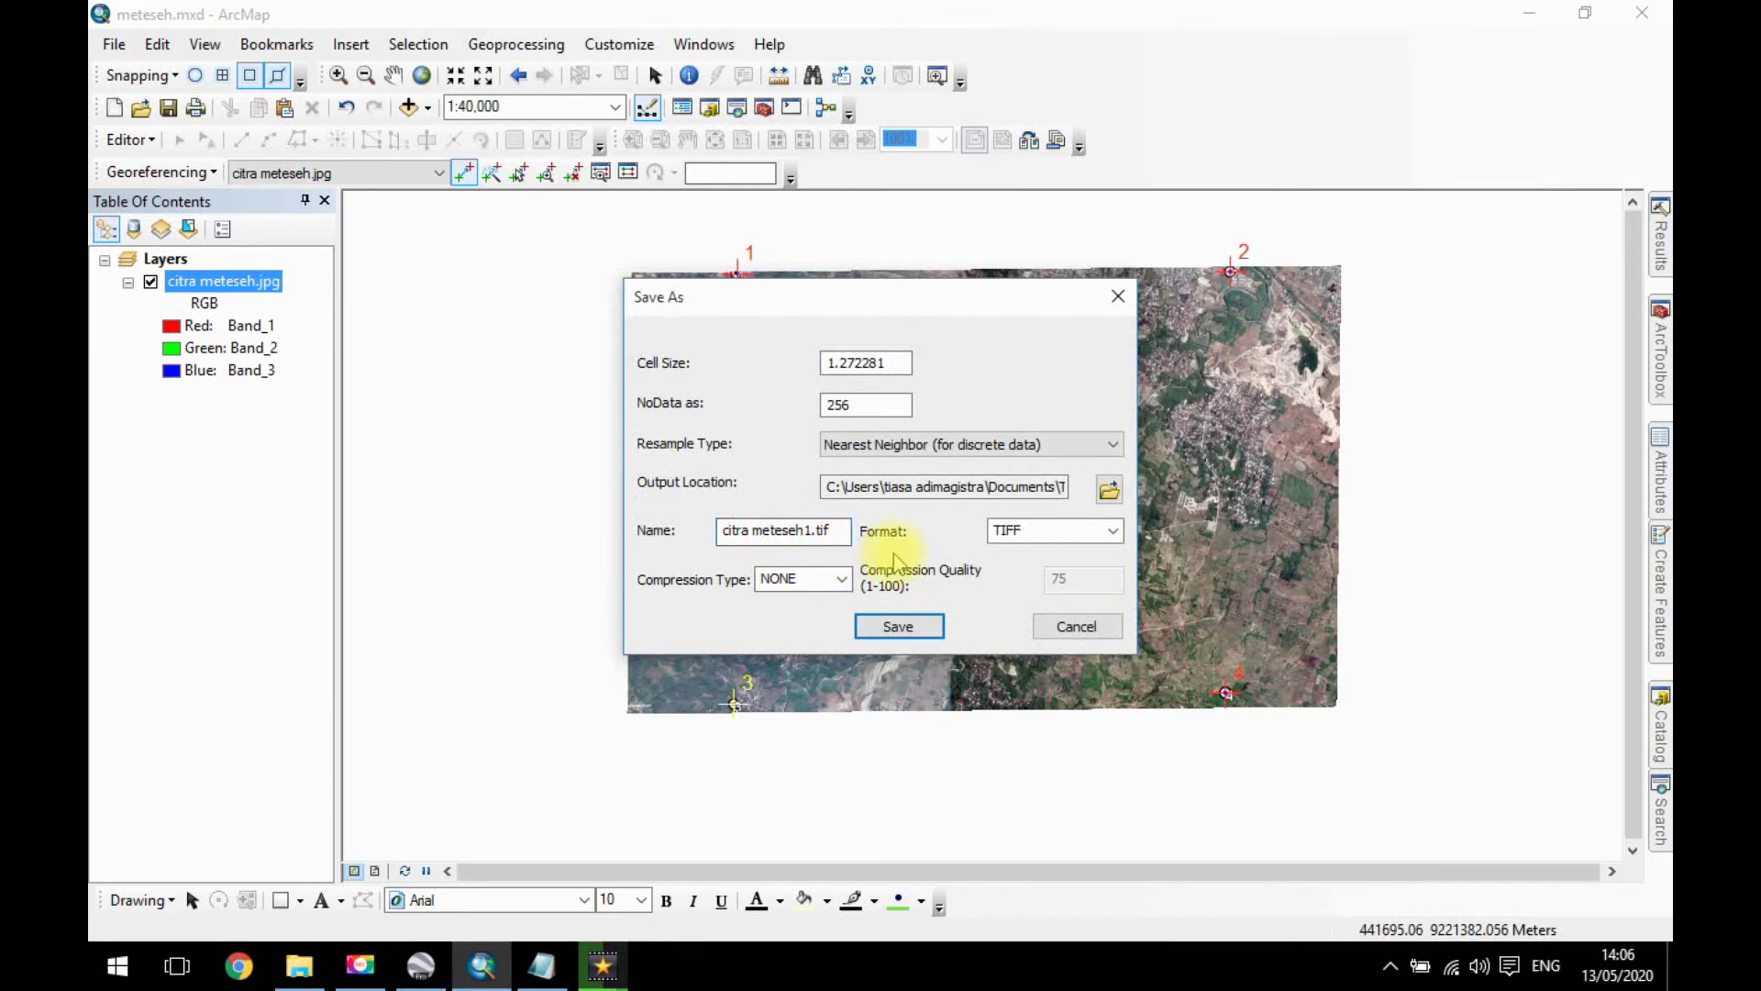
{"action": "key", "text": "BackSpace"}
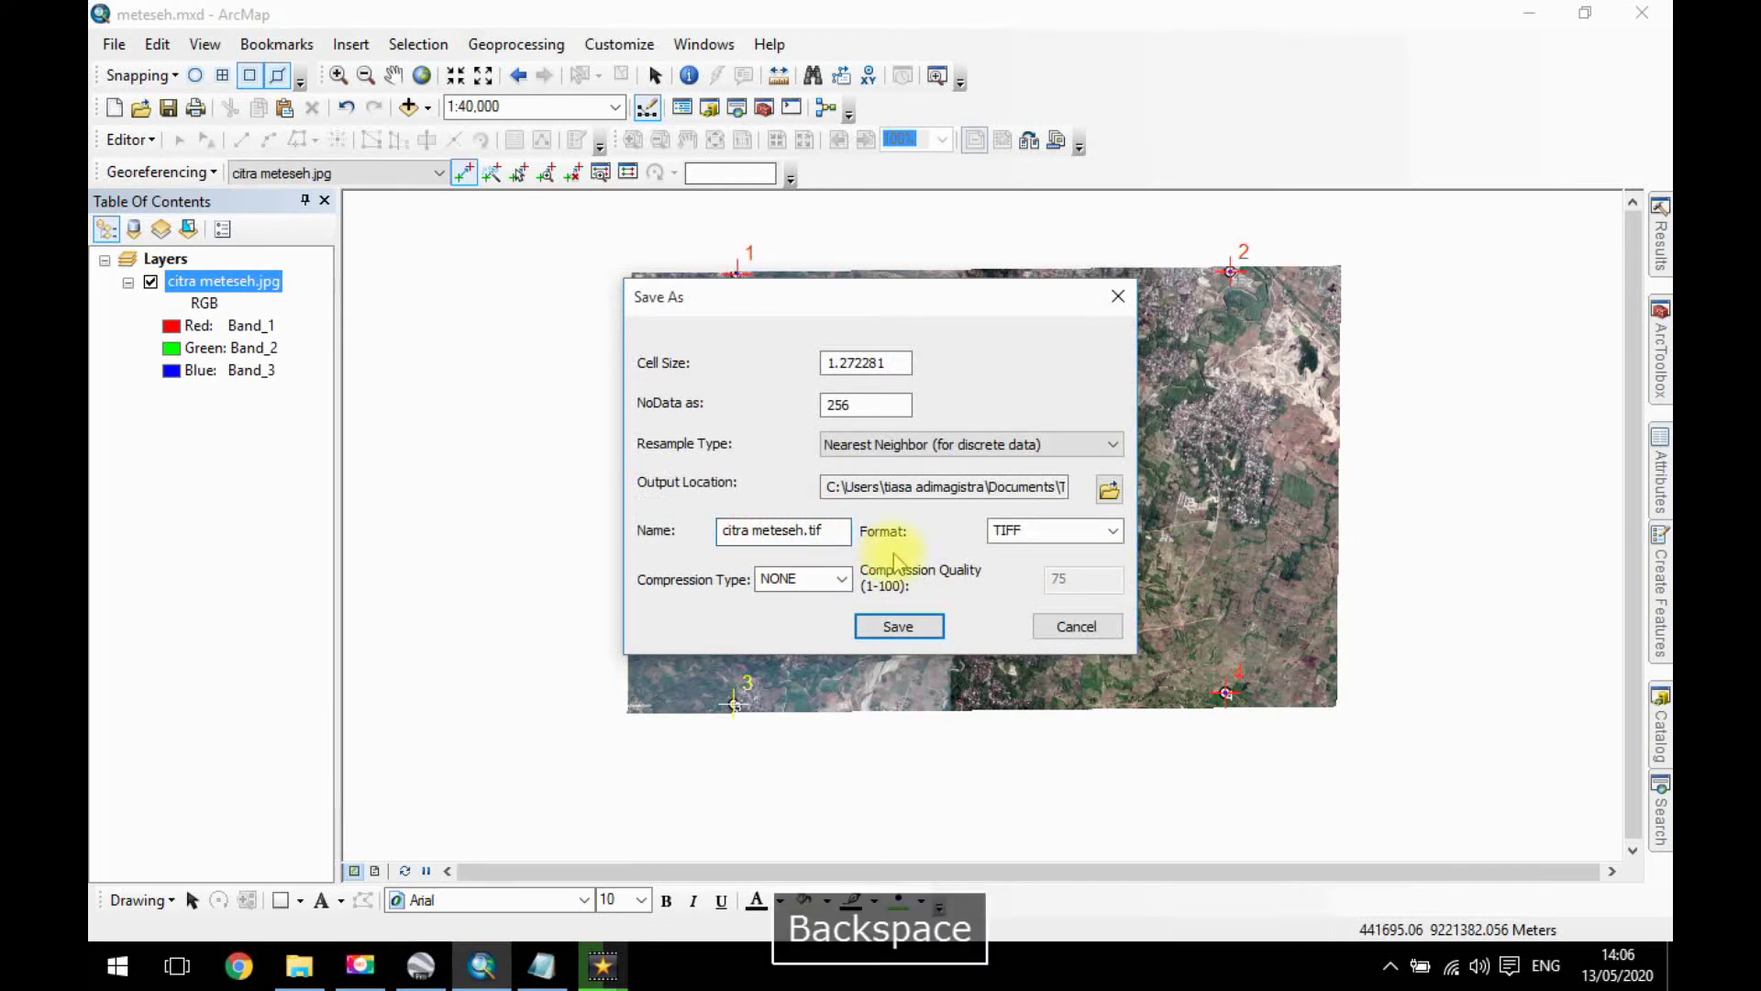
{"action": "left_click", "coordinate": [1111, 529]}
{"action": "left_click", "coordinate": [823, 529]}
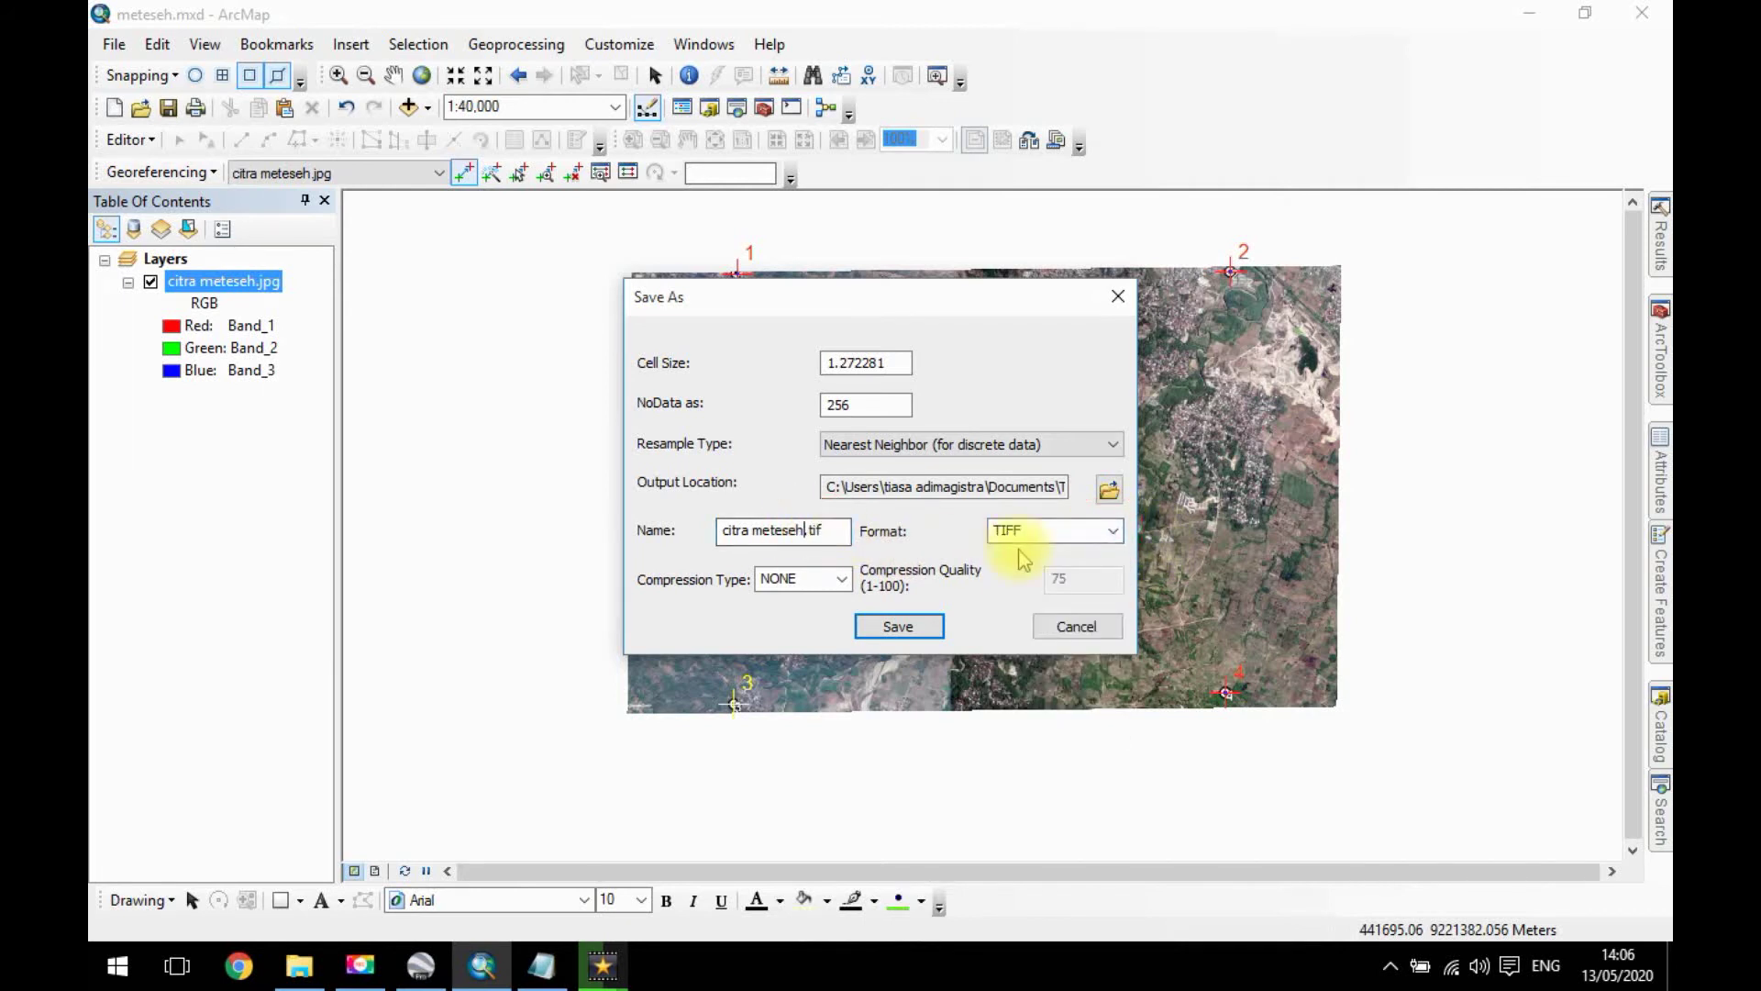
{"action": "type", "text": "_rec"}
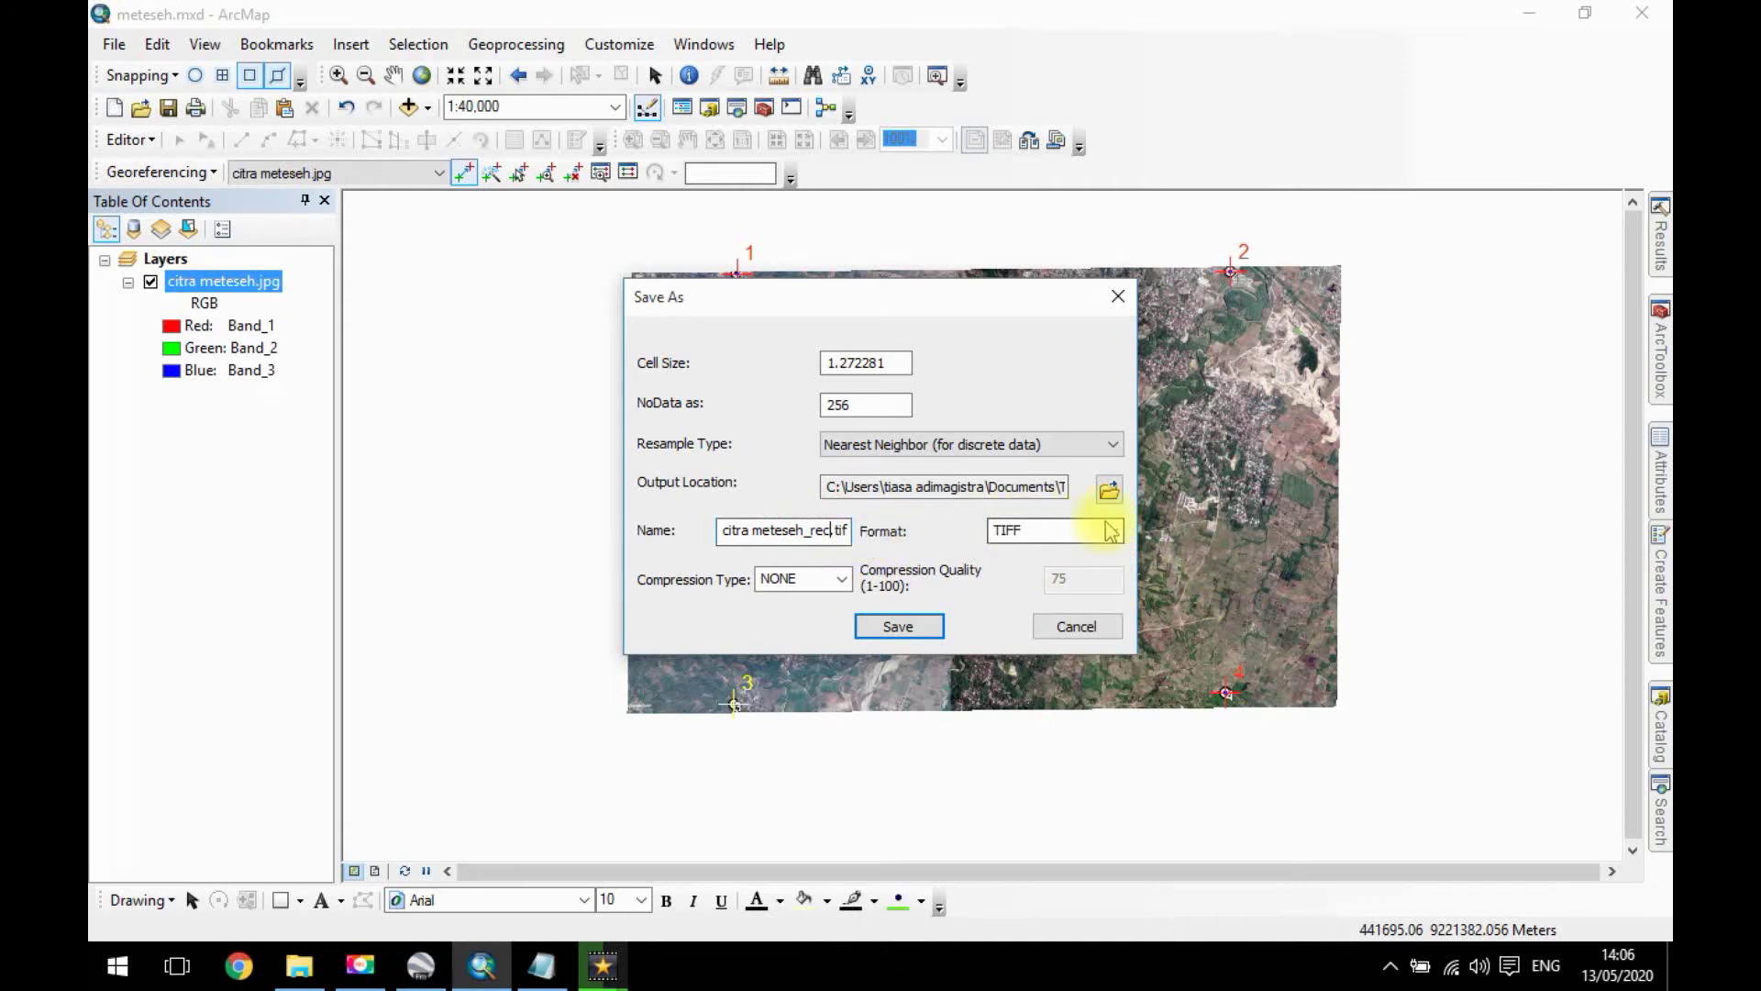
{"action": "left_click", "coordinate": [905, 628]}
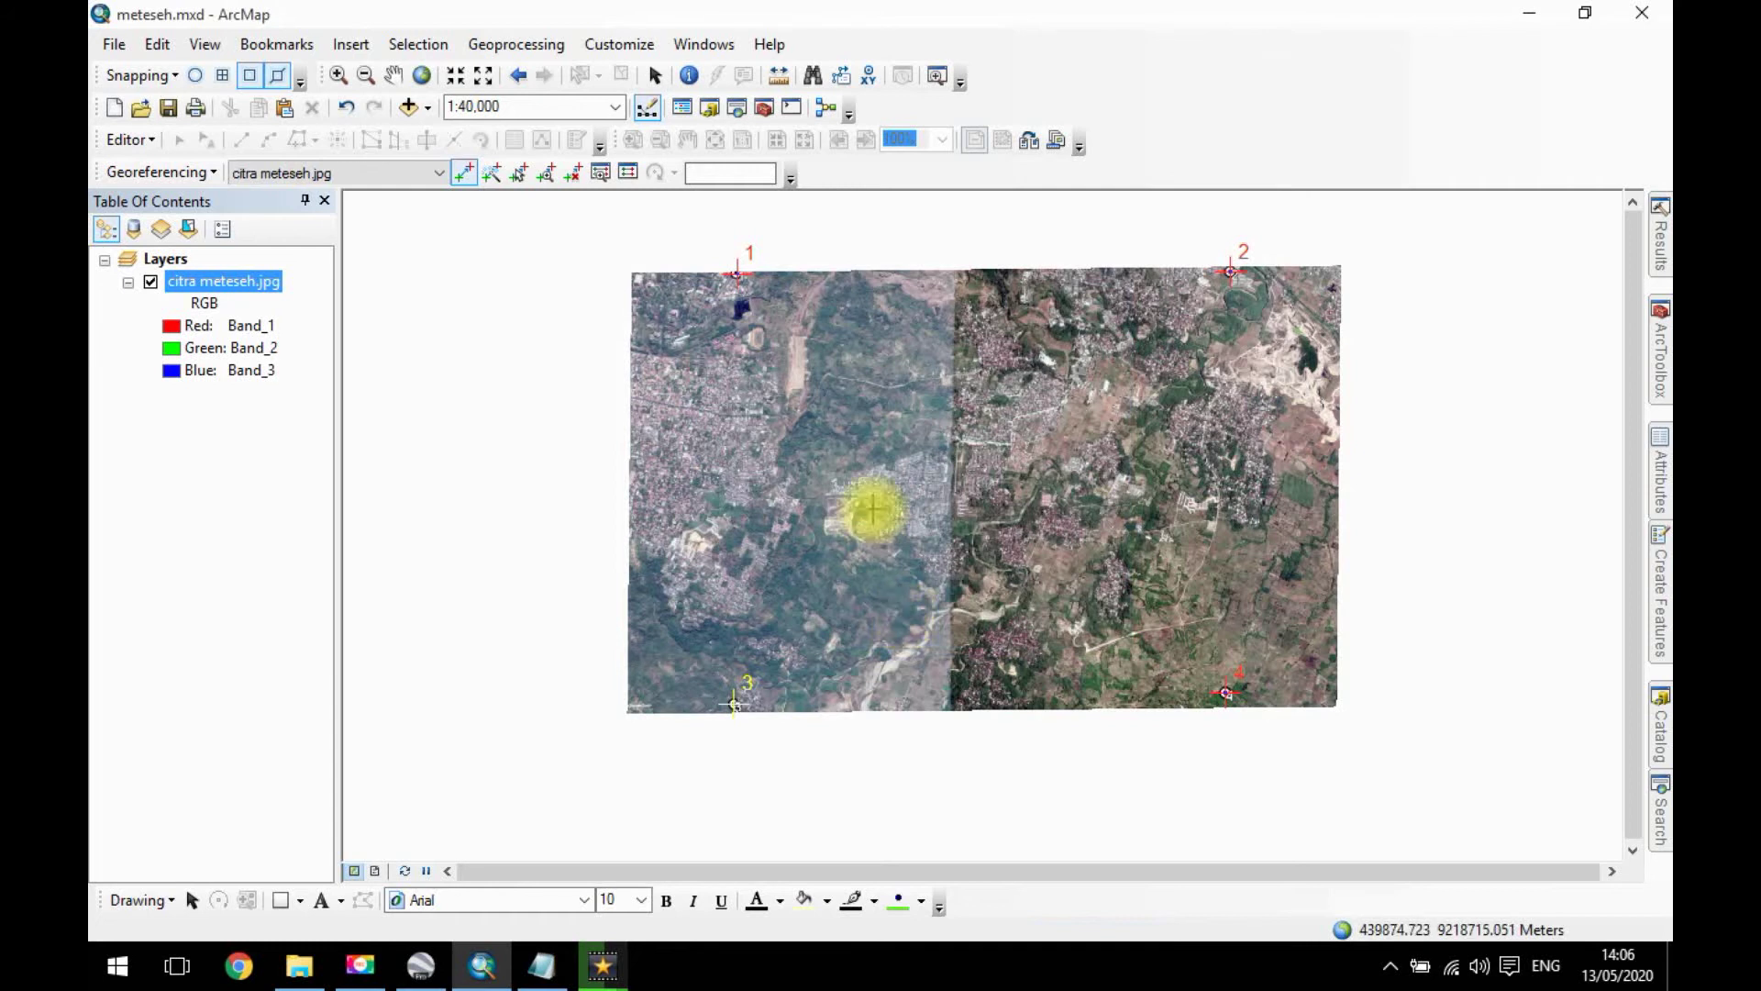
Check the Tutorial folder in File Explorer for the saved citra meteseh_rec.tif.
{"action": "left_click", "coordinate": [312, 974]}
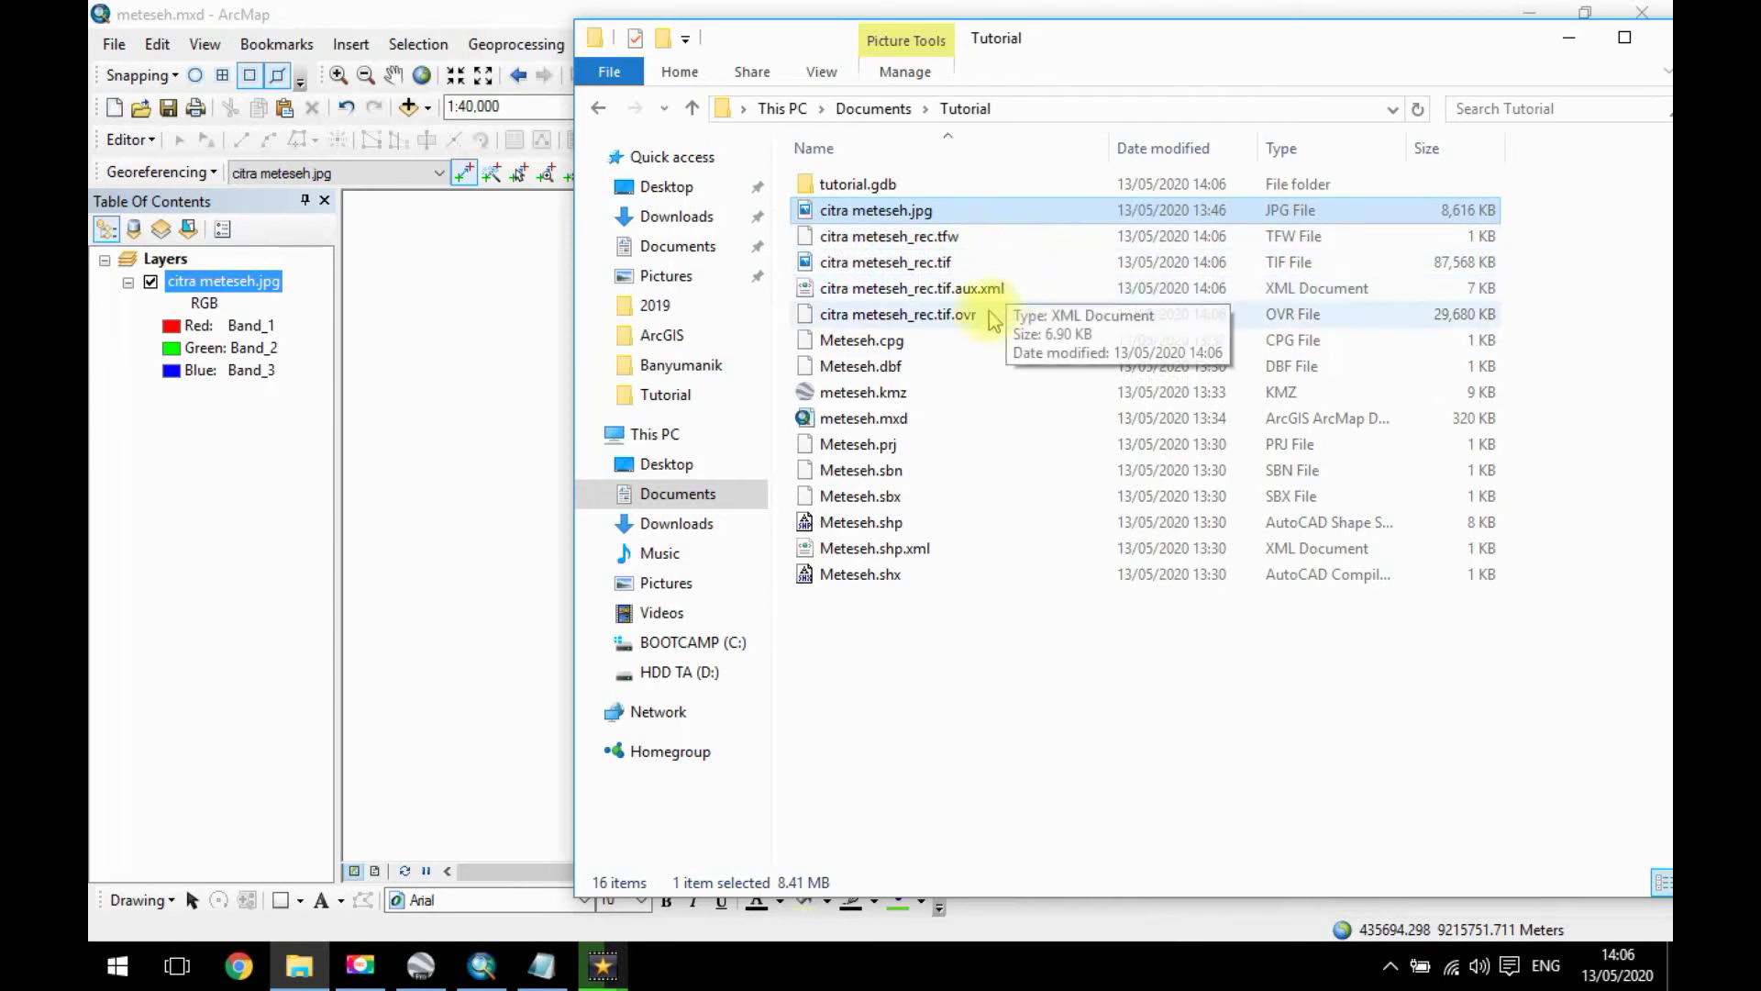
{"action": "left_click", "coordinate": [837, 266]}
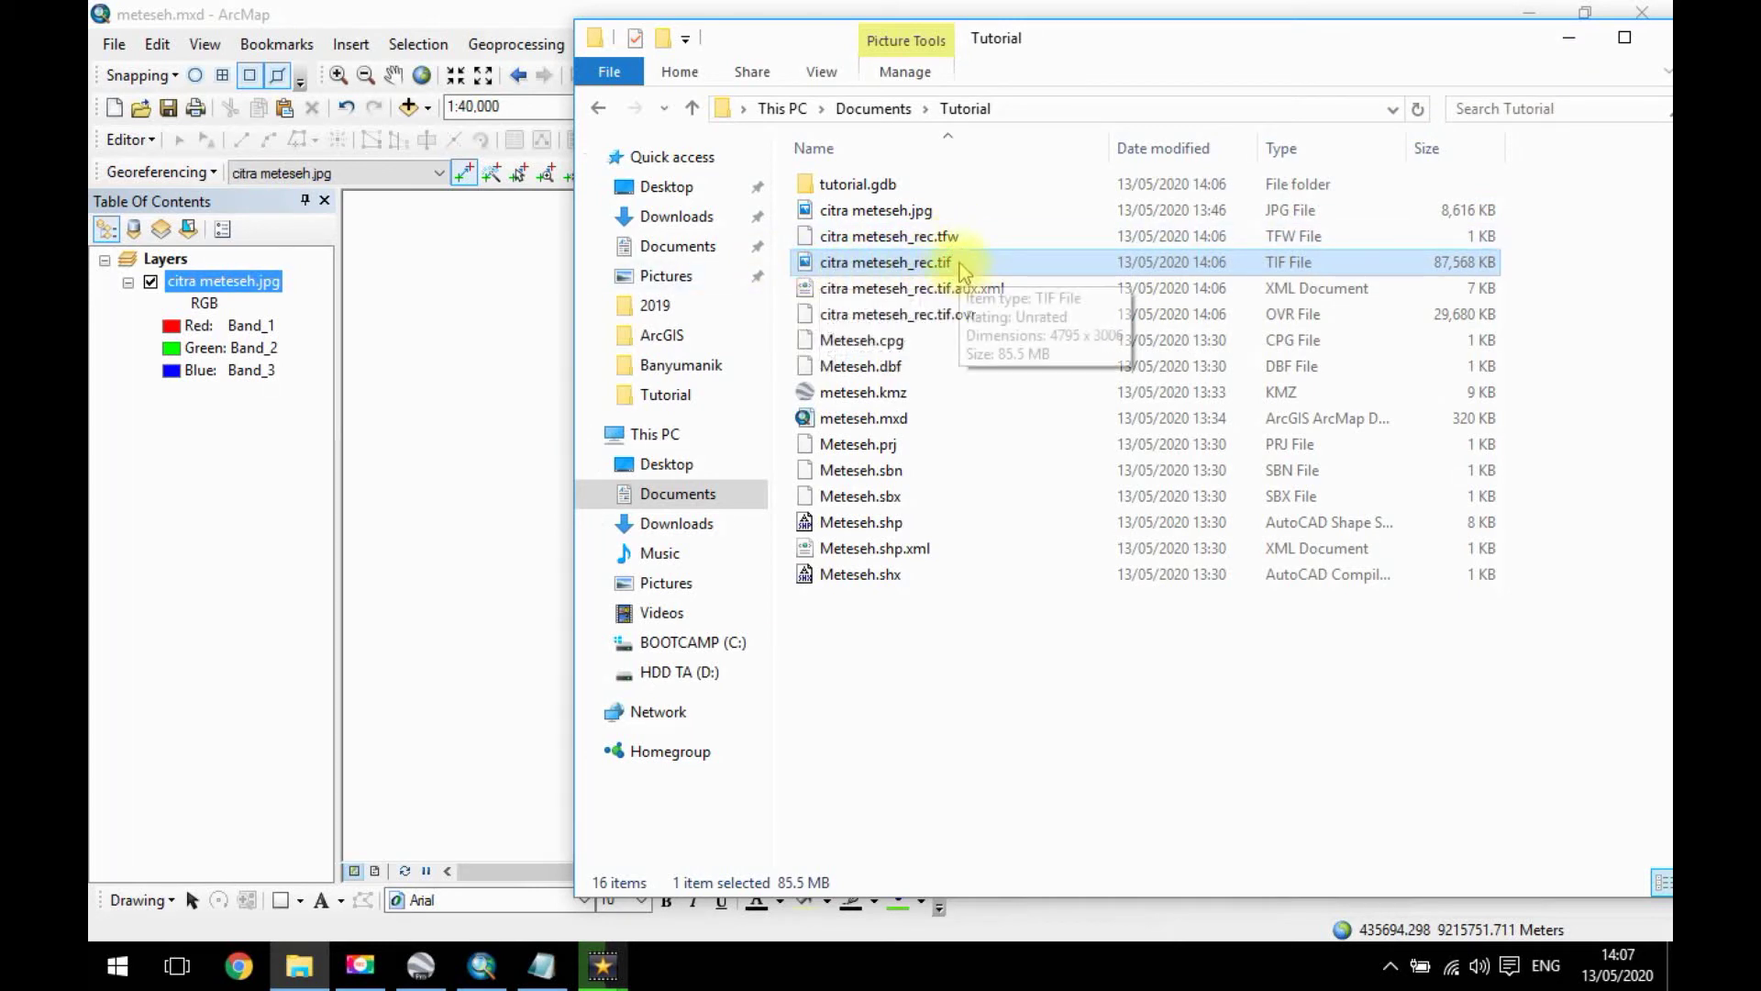
{"action": "left_click", "coordinate": [1569, 37]}
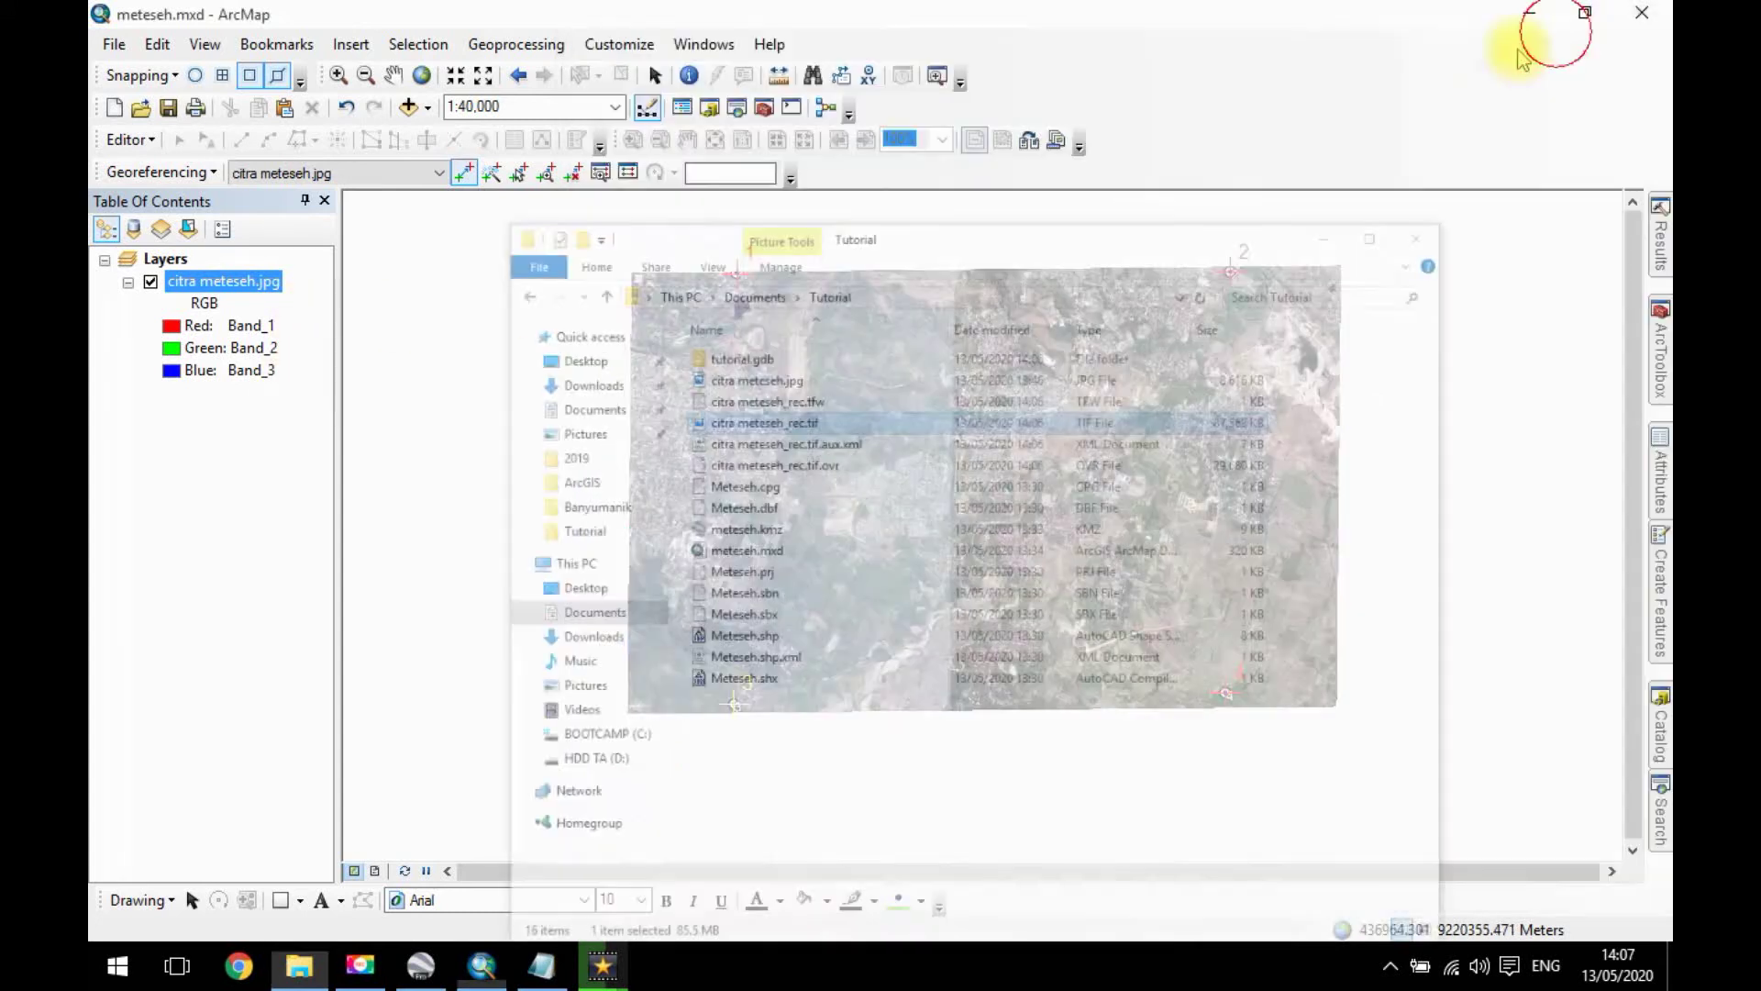
Remove the citra meteseh.jpg layer from the map and add citra meteseh_rec.tif from the Tutorial folder in its place.
{"action": "left_click_drag", "start_coordinate": [1438, 527], "coordinate": [1266, 542]}
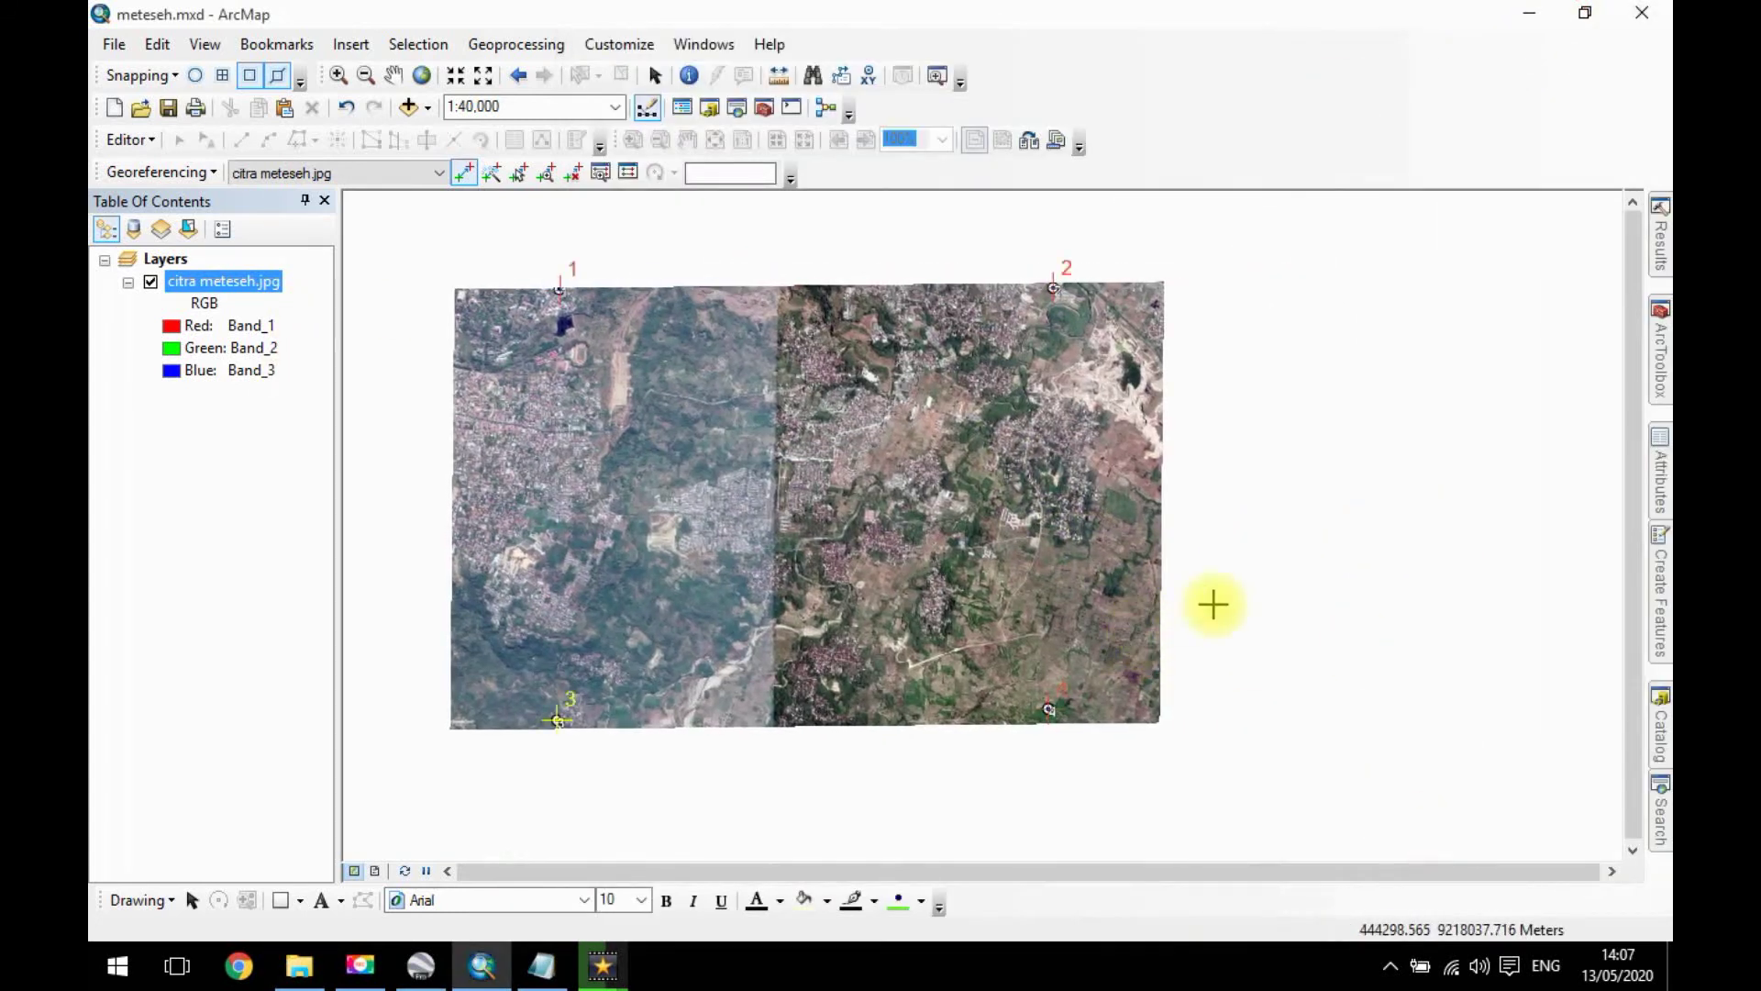
{"action": "right_click", "coordinate": [231, 290]}
{"action": "left_click", "coordinate": [275, 320]}
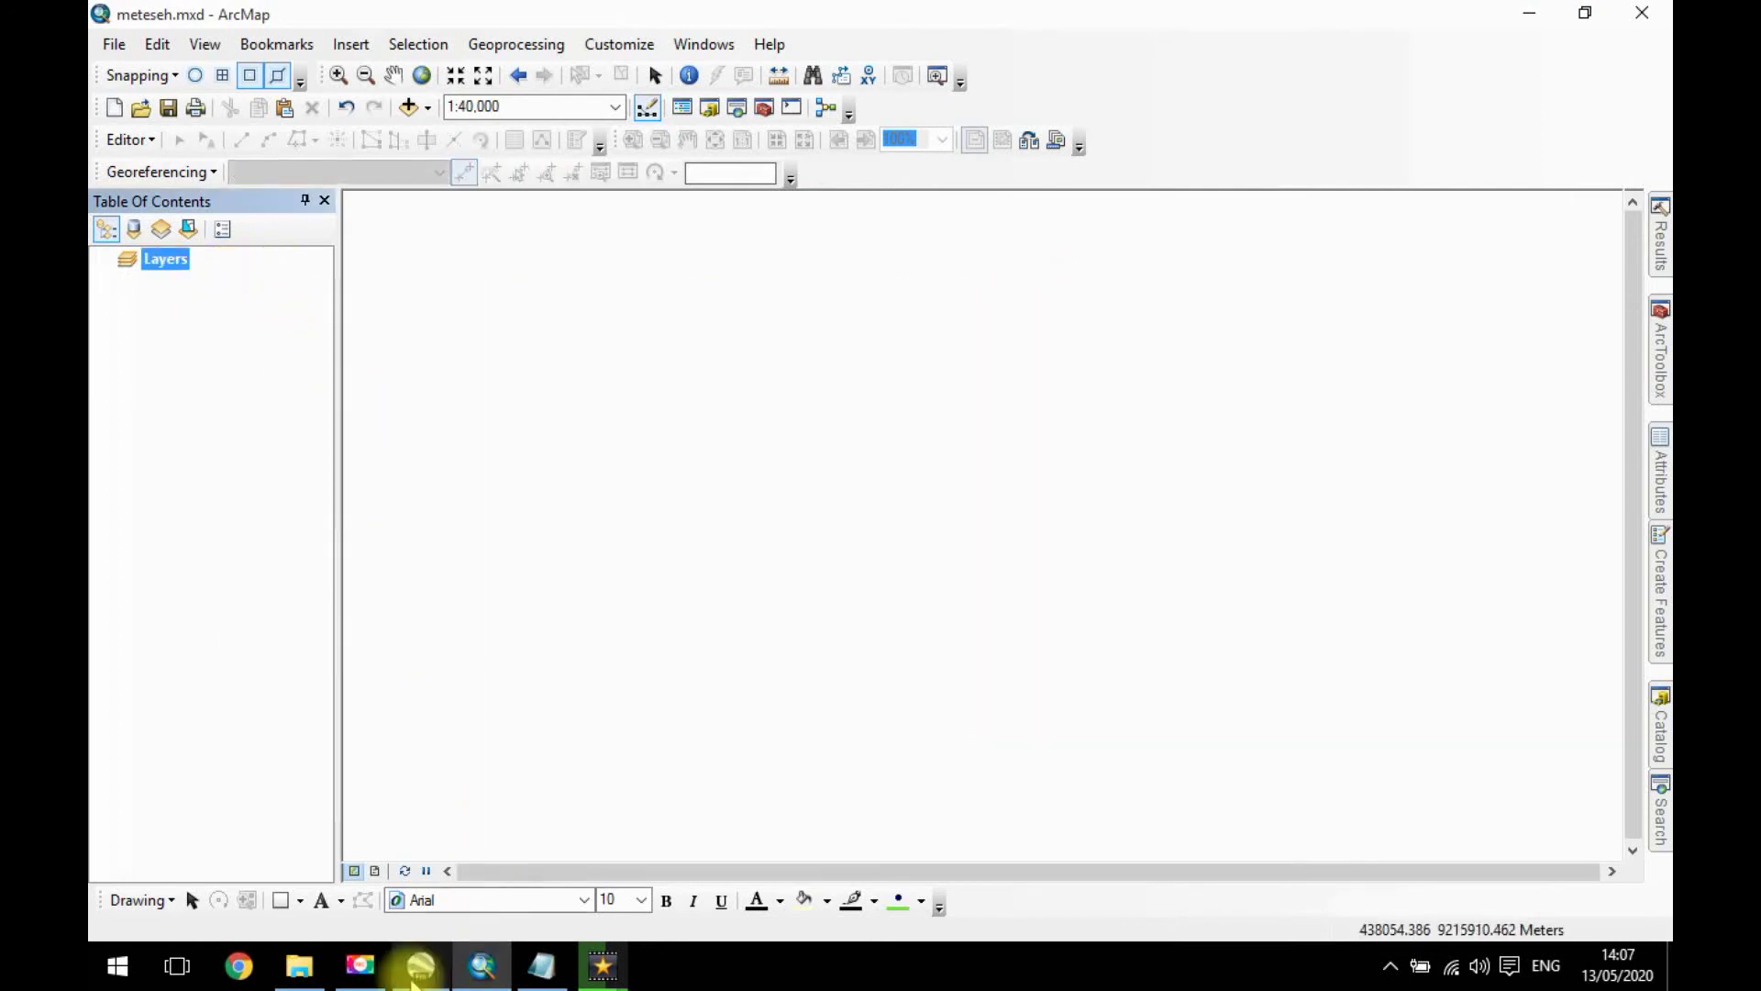
{"action": "left_click", "coordinate": [325, 980]}
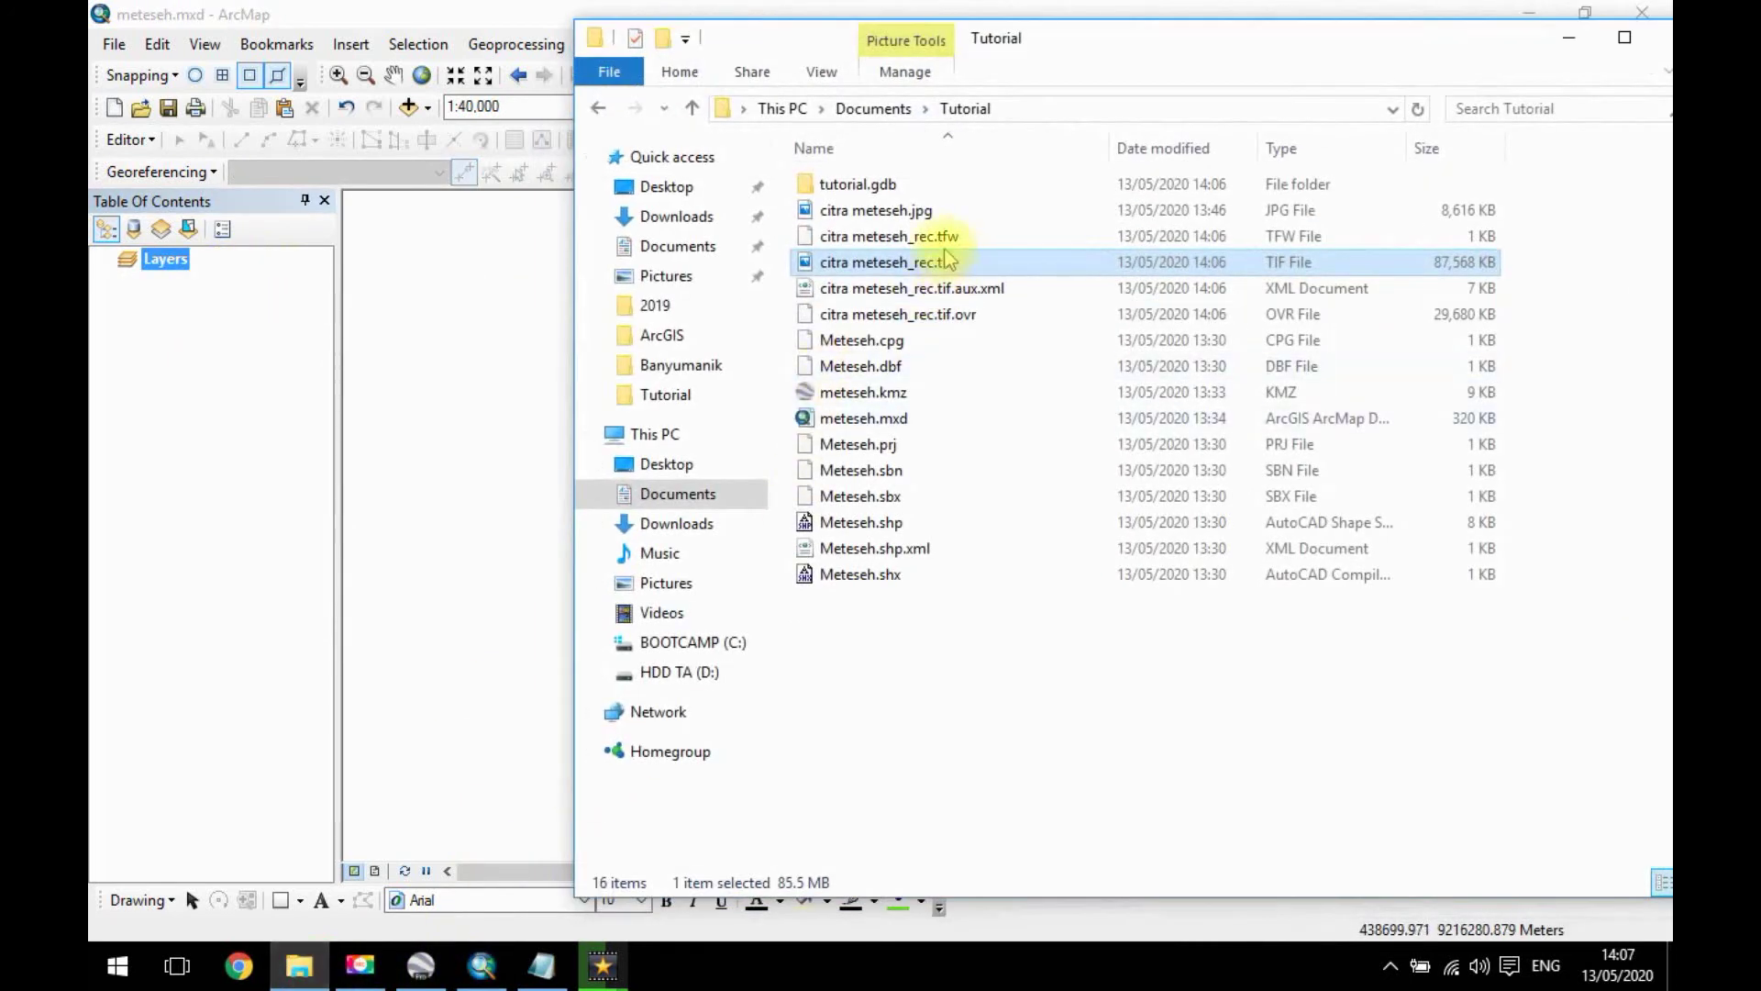
{"action": "left_click_drag", "start_coordinate": [846, 268], "coordinate": [241, 386]}
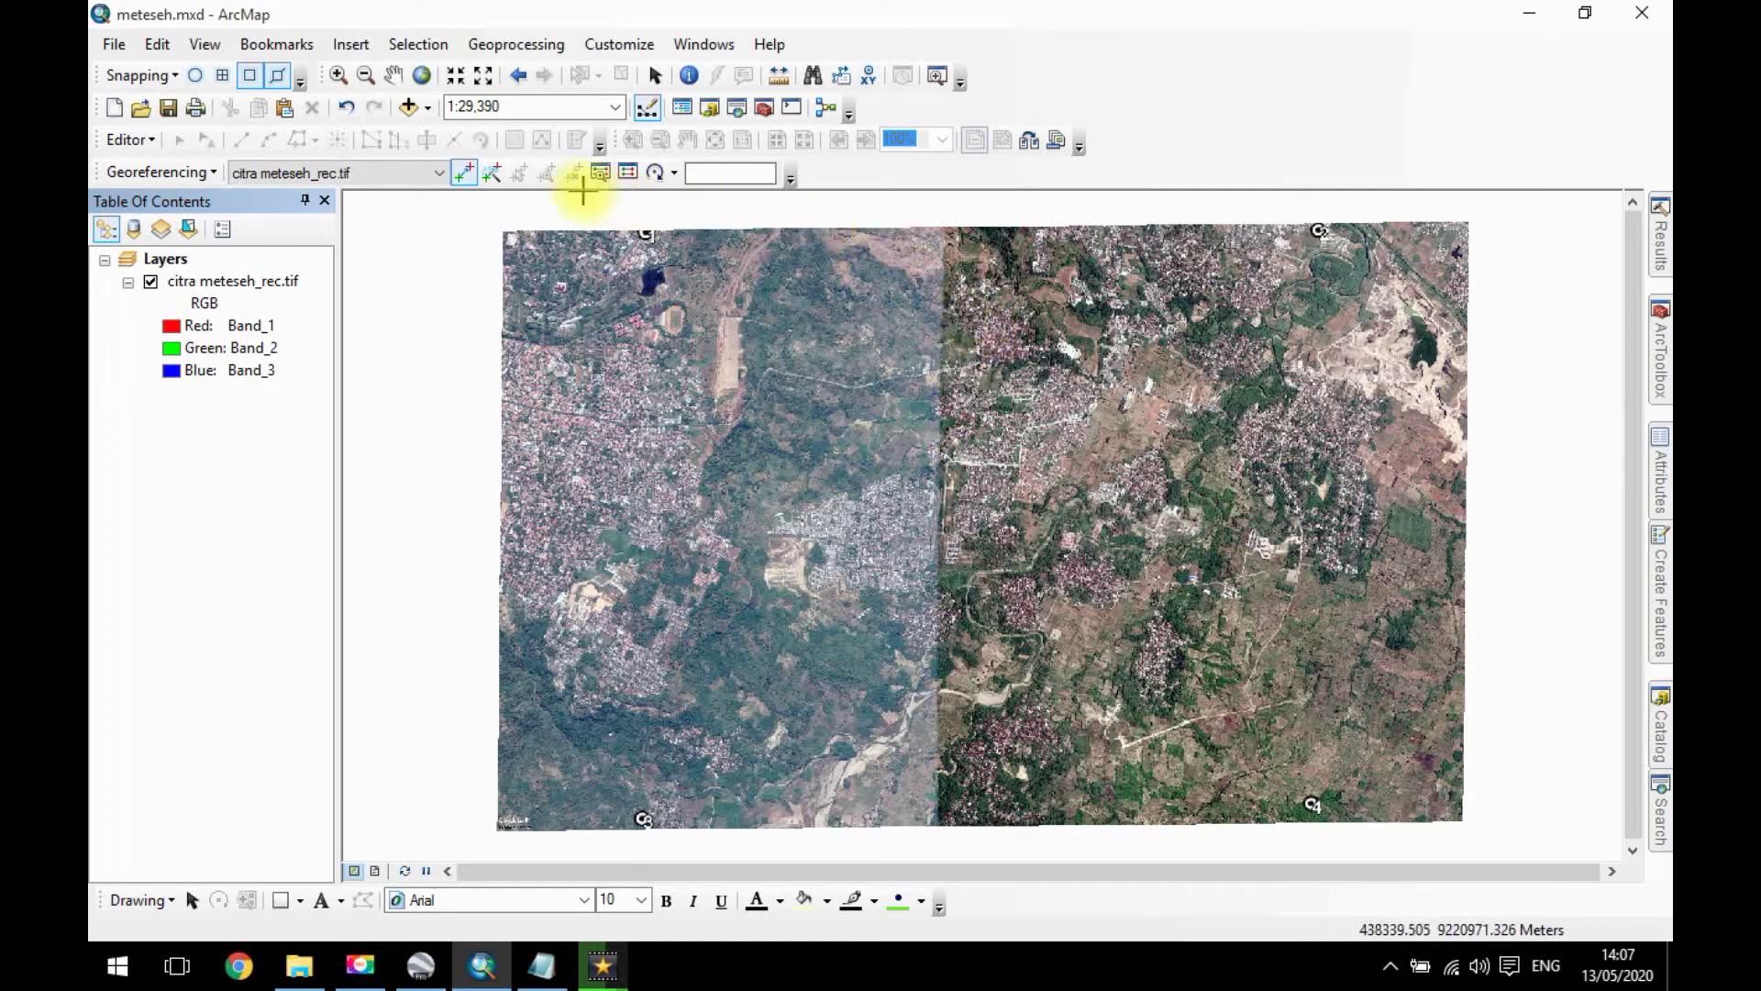
Add the Meteseh.shp shapefile from the Tutorial folder in Documents to the map.
{"action": "left_click", "coordinate": [407, 107]}
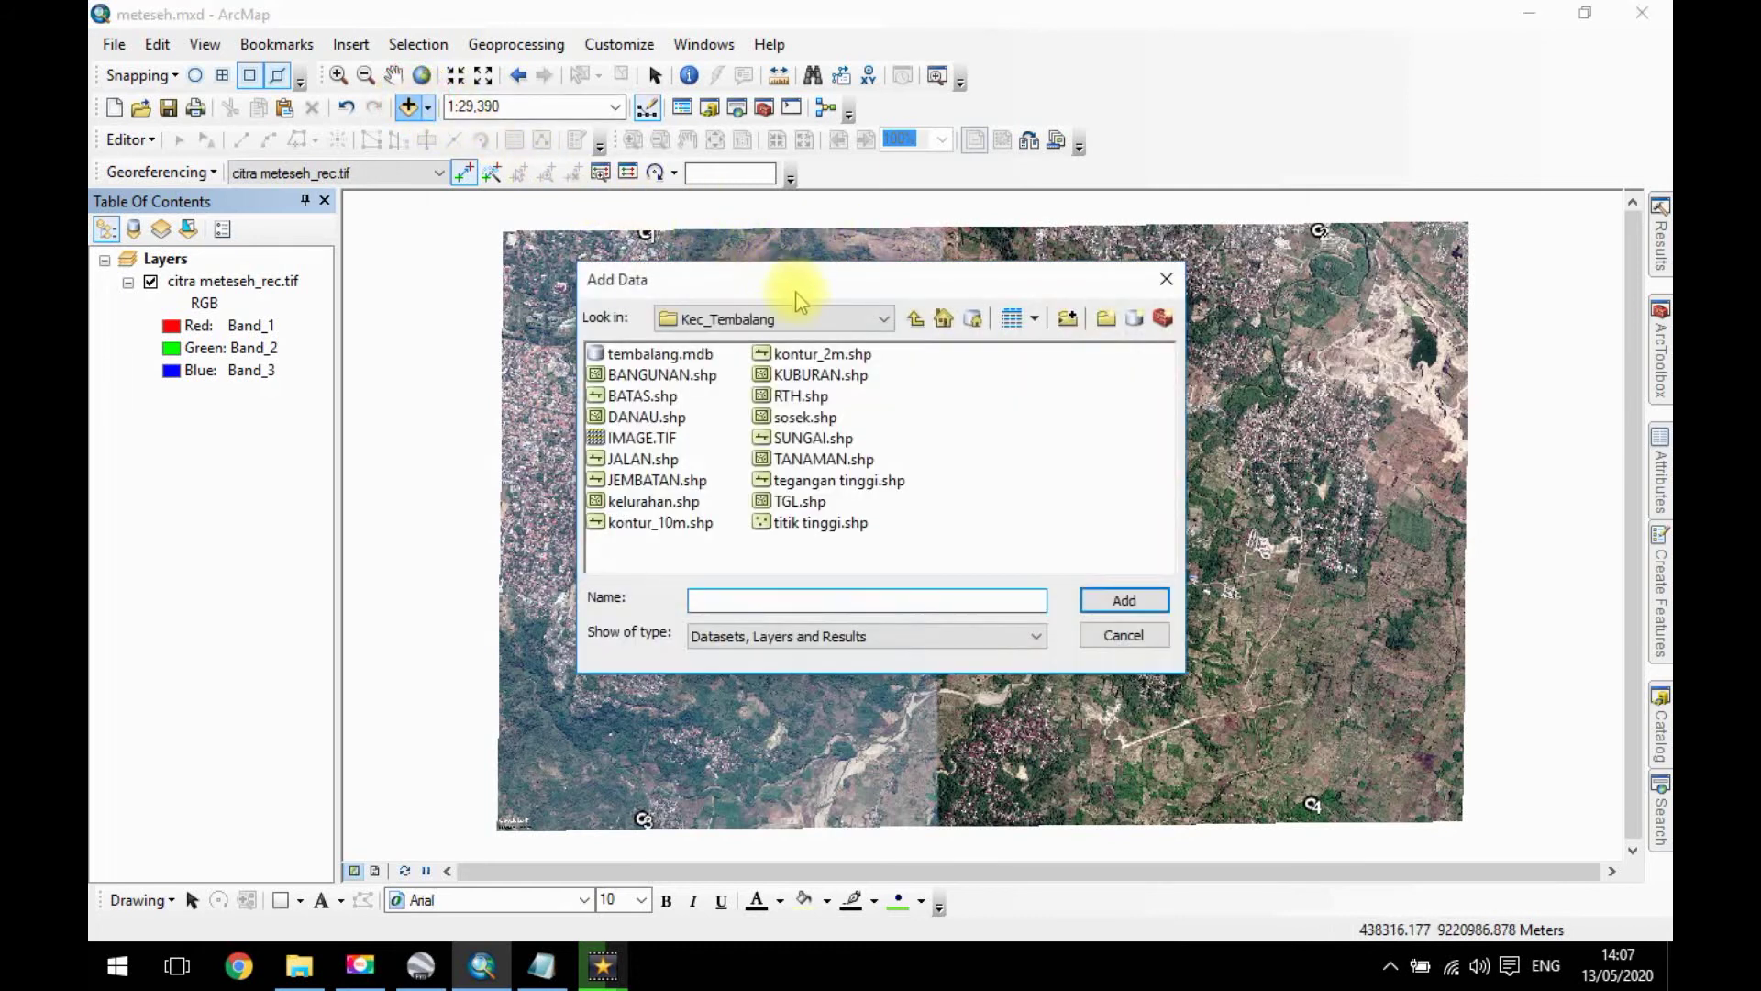
{"action": "left_click", "coordinate": [891, 319]}
{"action": "left_click", "coordinate": [897, 316]}
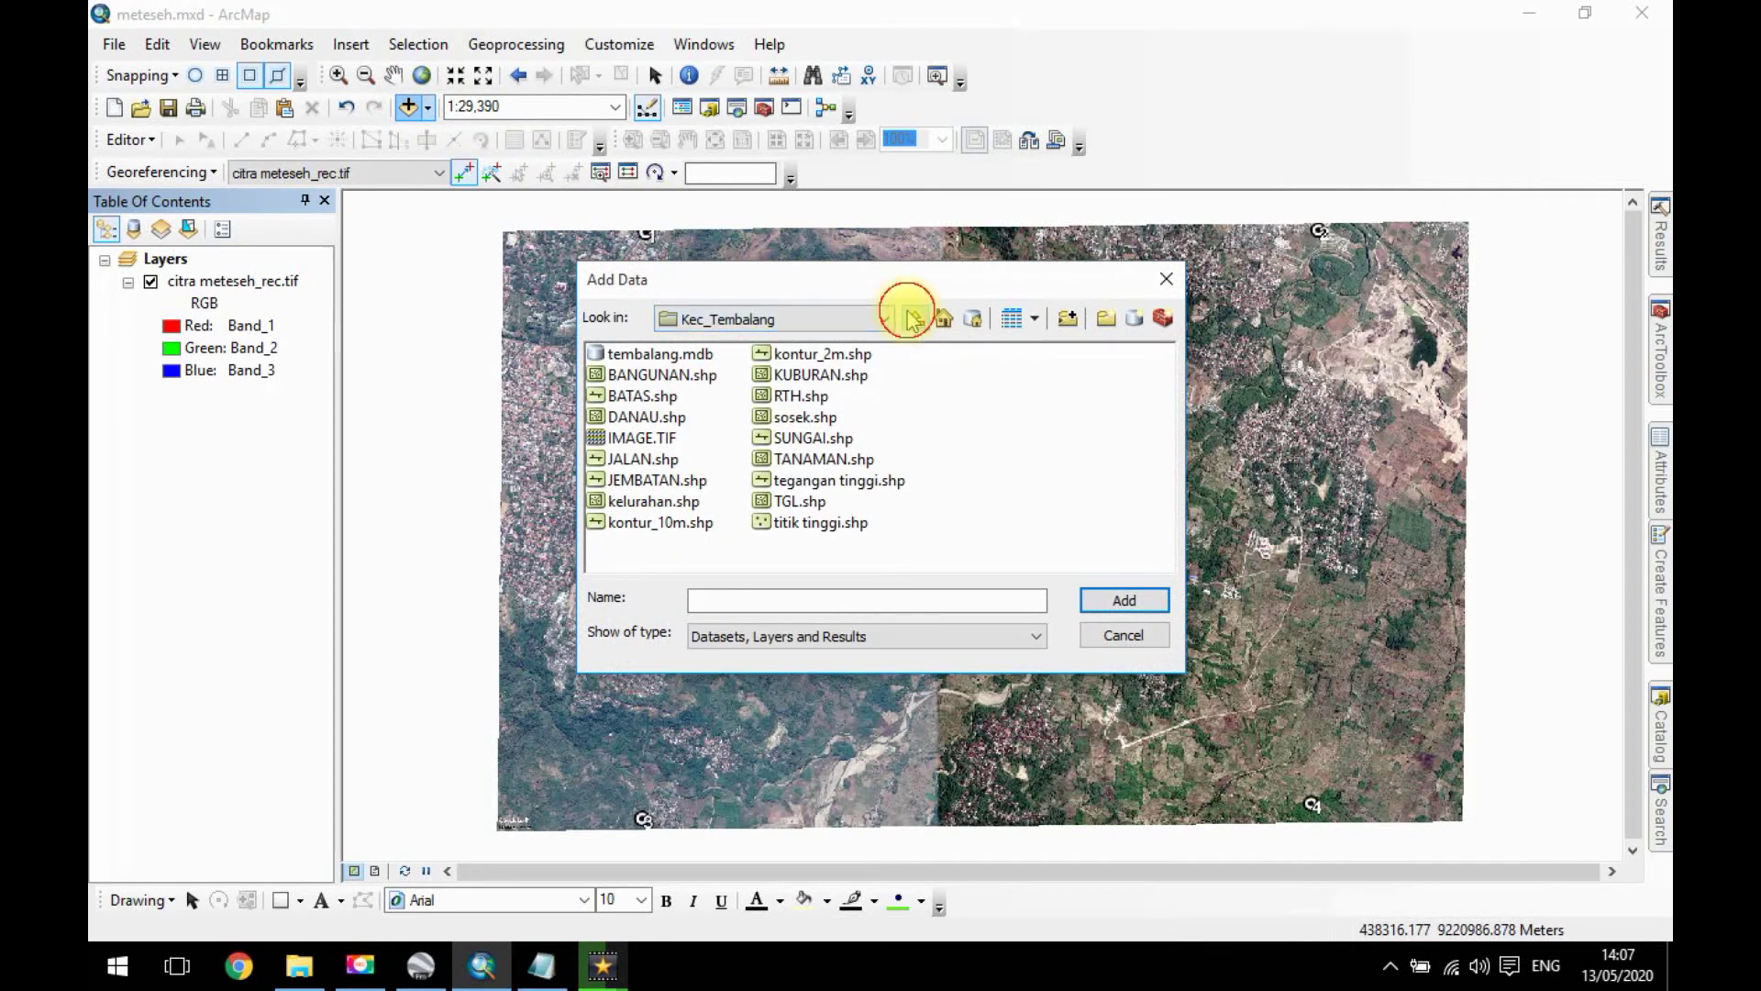
{"action": "left_click", "coordinate": [914, 318]}
{"action": "left_click", "coordinate": [914, 318]}
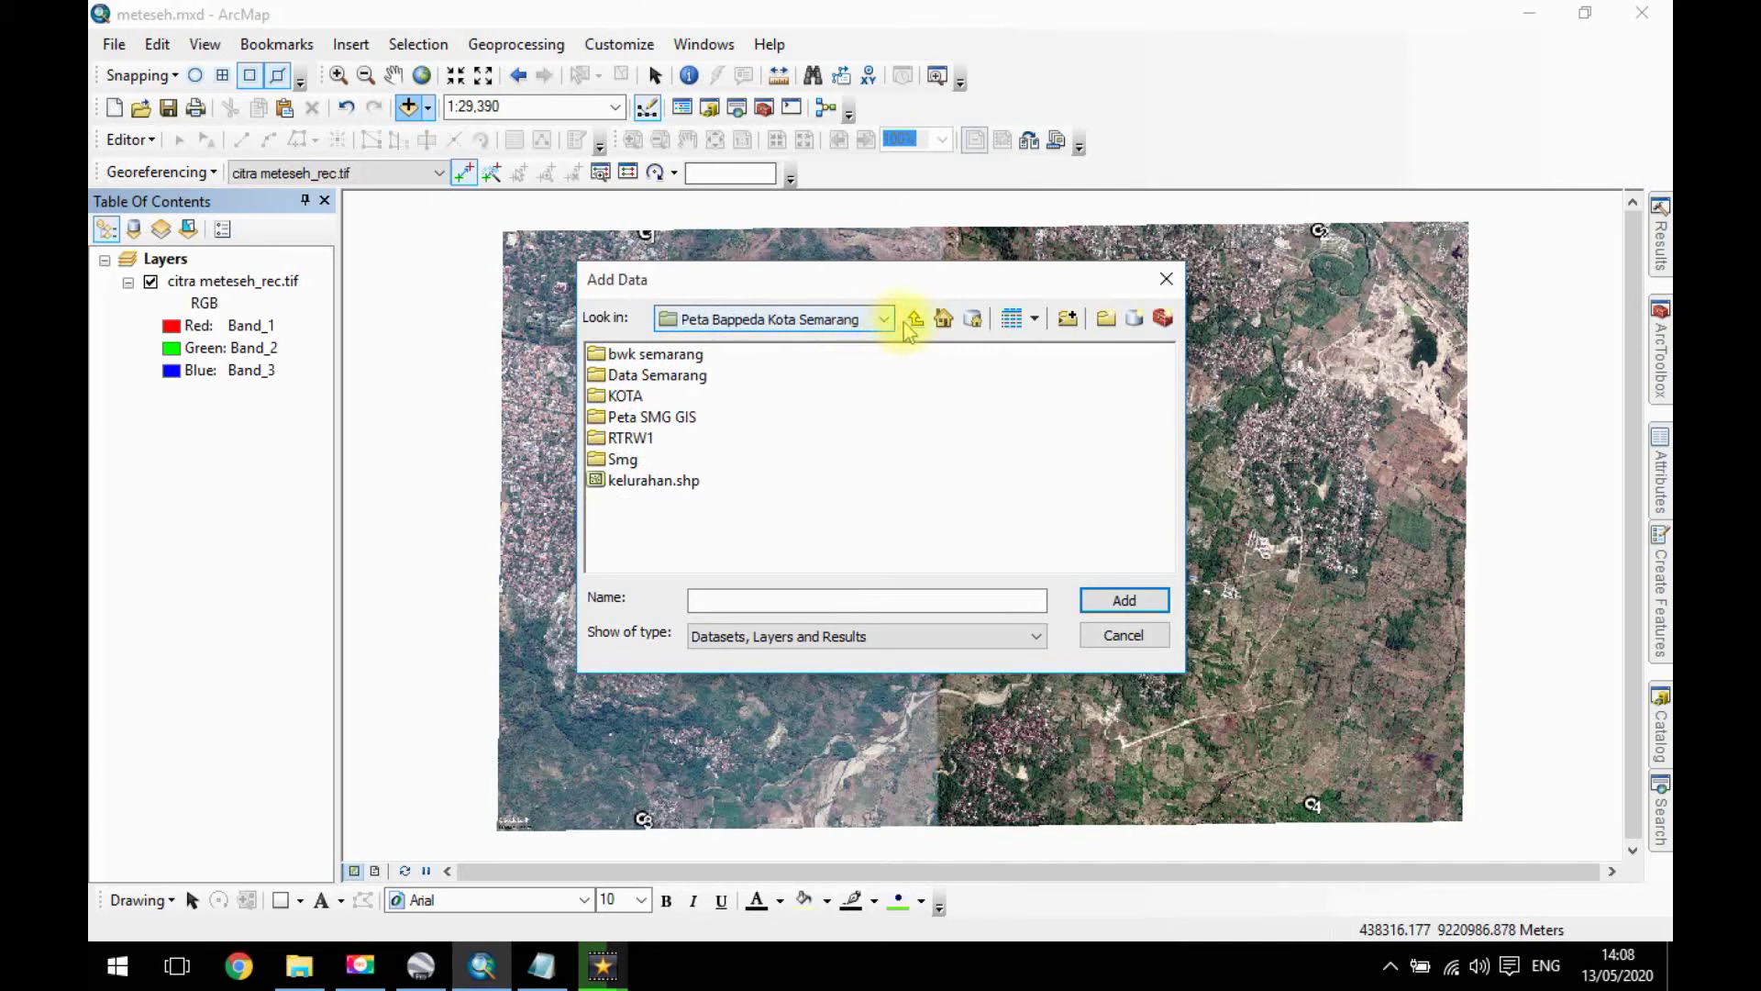
{"action": "left_click", "coordinate": [915, 319]}
{"action": "left_click", "coordinate": [915, 318]}
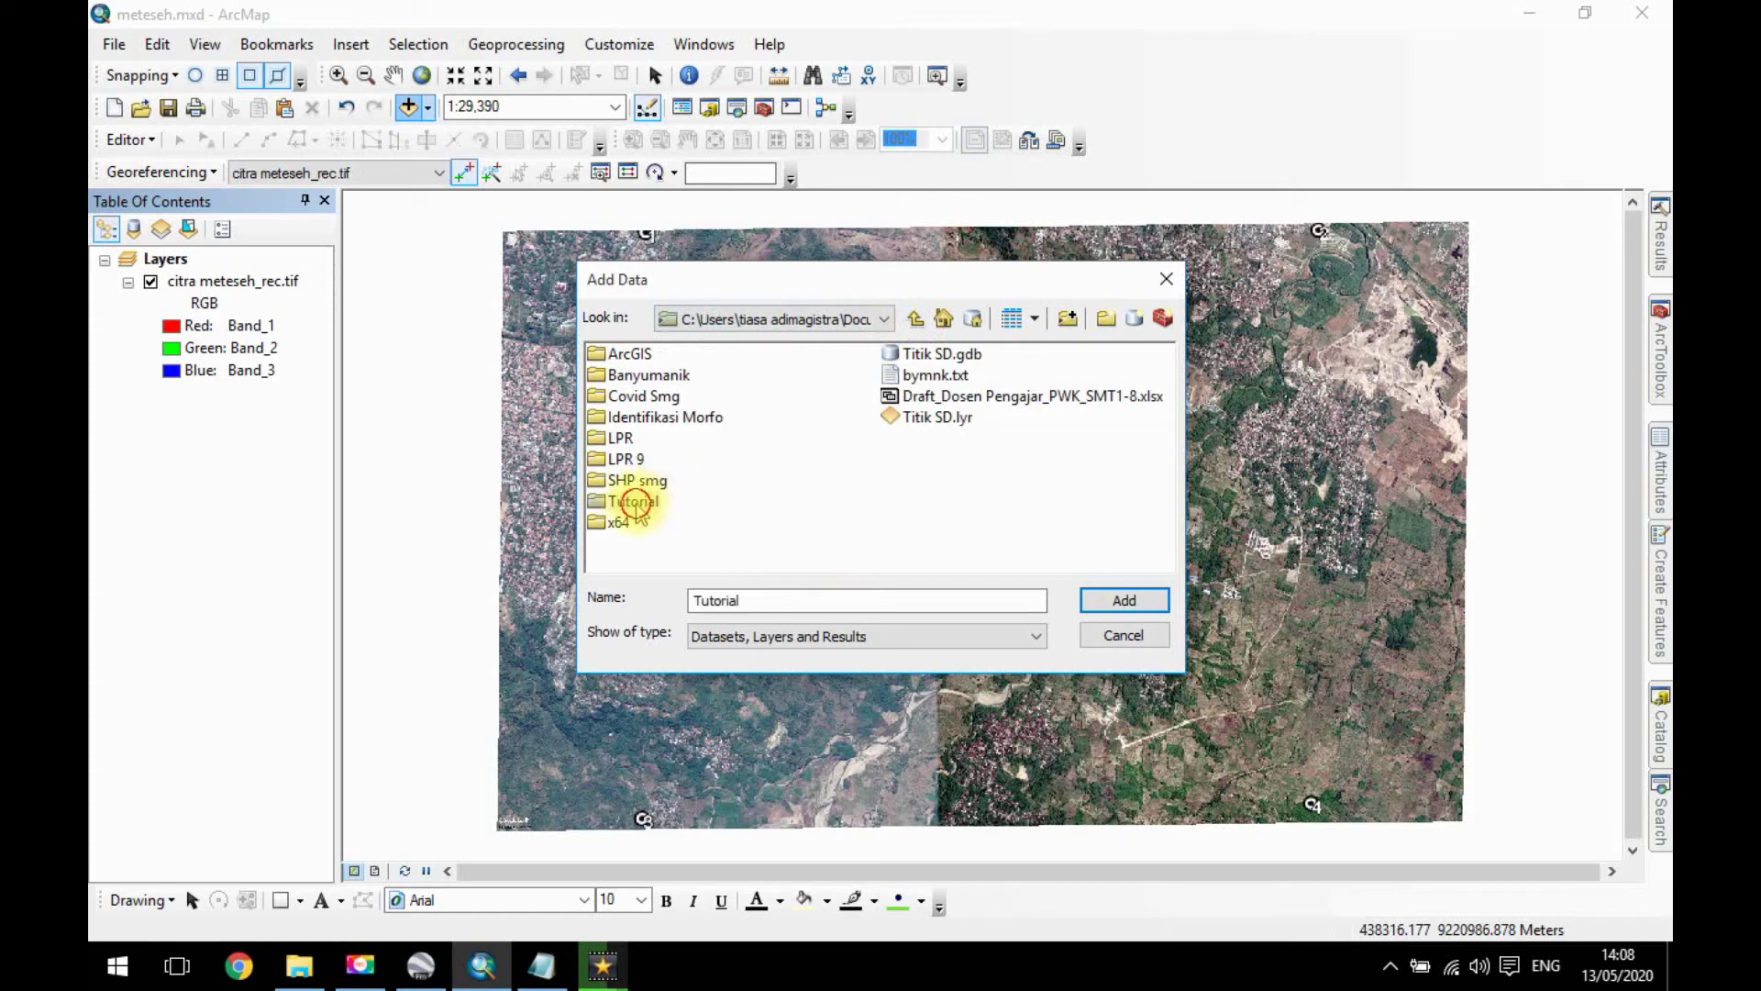
{"action": "double_click", "coordinate": [638, 506]}
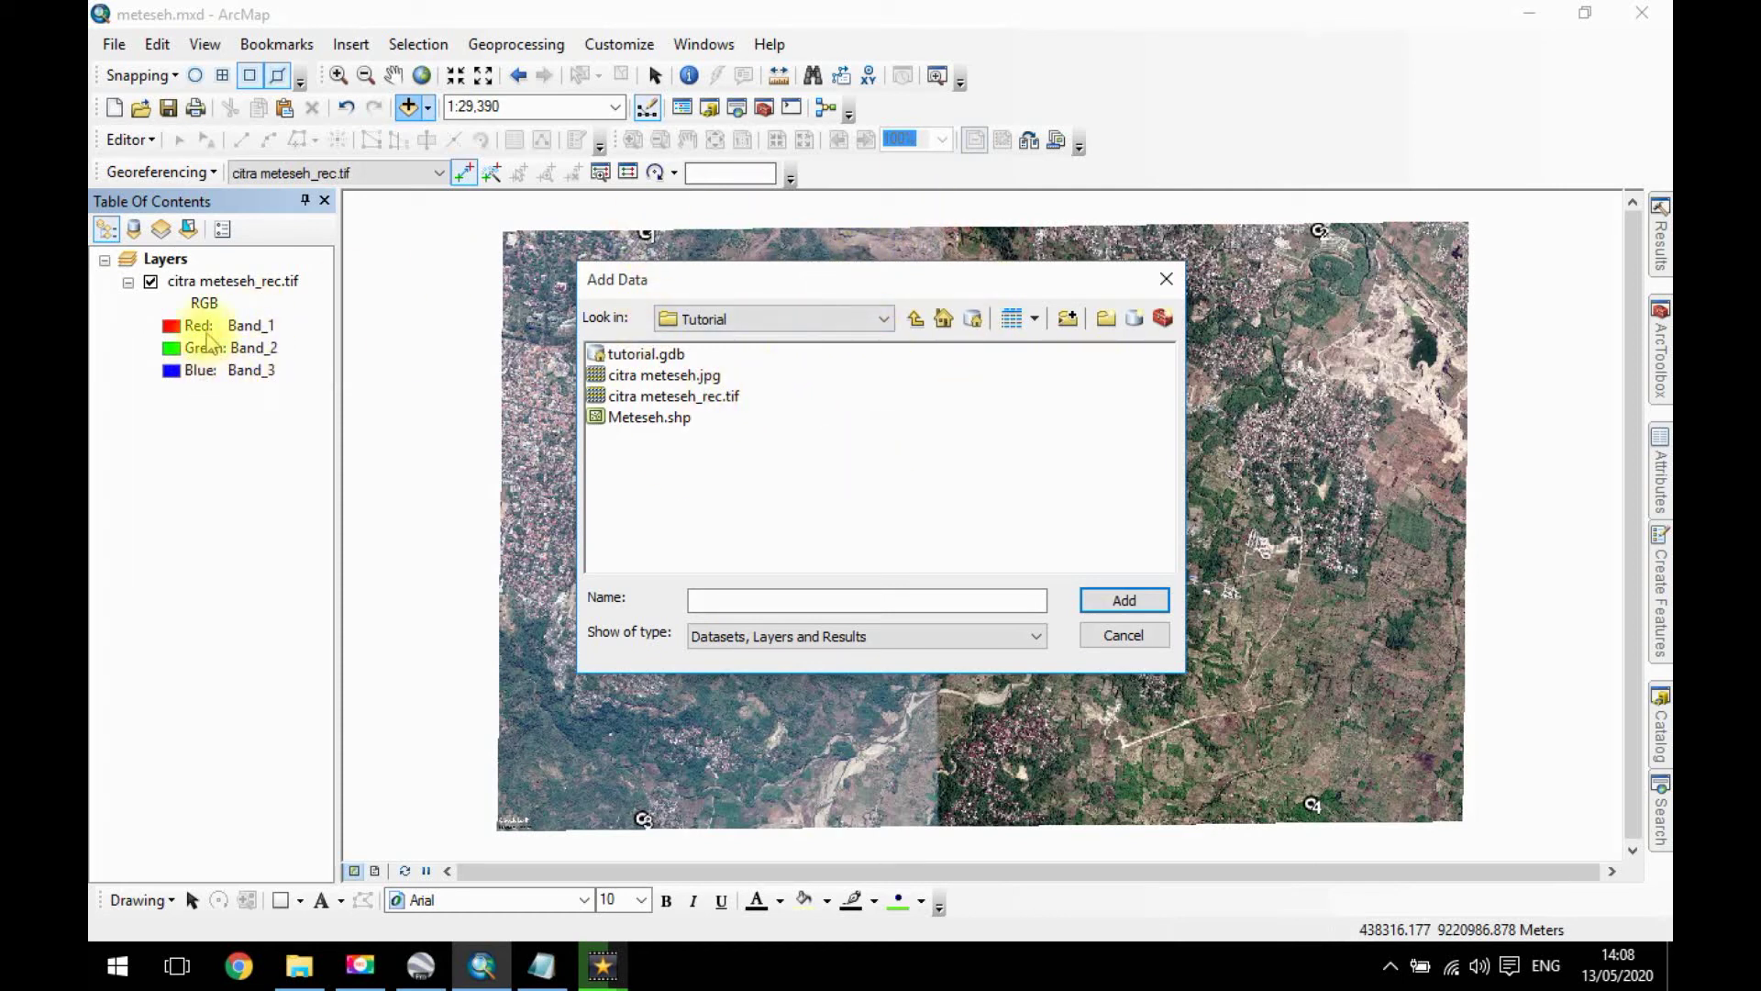
{"action": "left_click", "coordinate": [676, 424]}
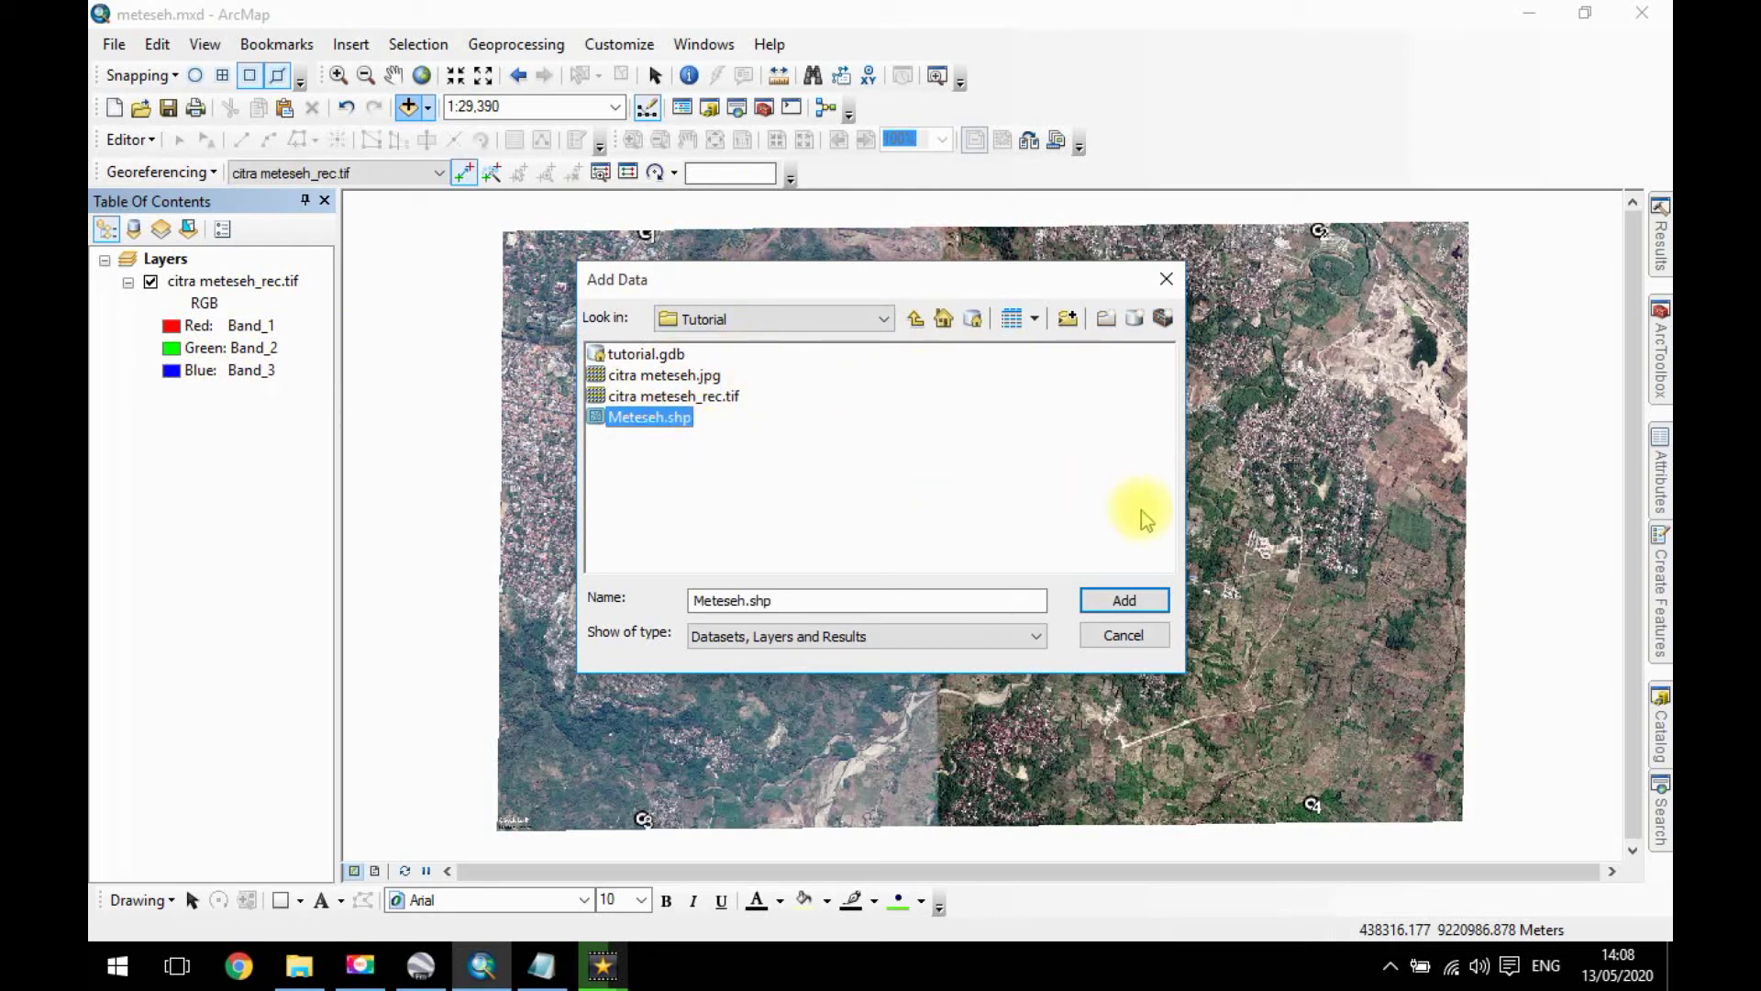
{"action": "left_click", "coordinate": [1128, 601]}
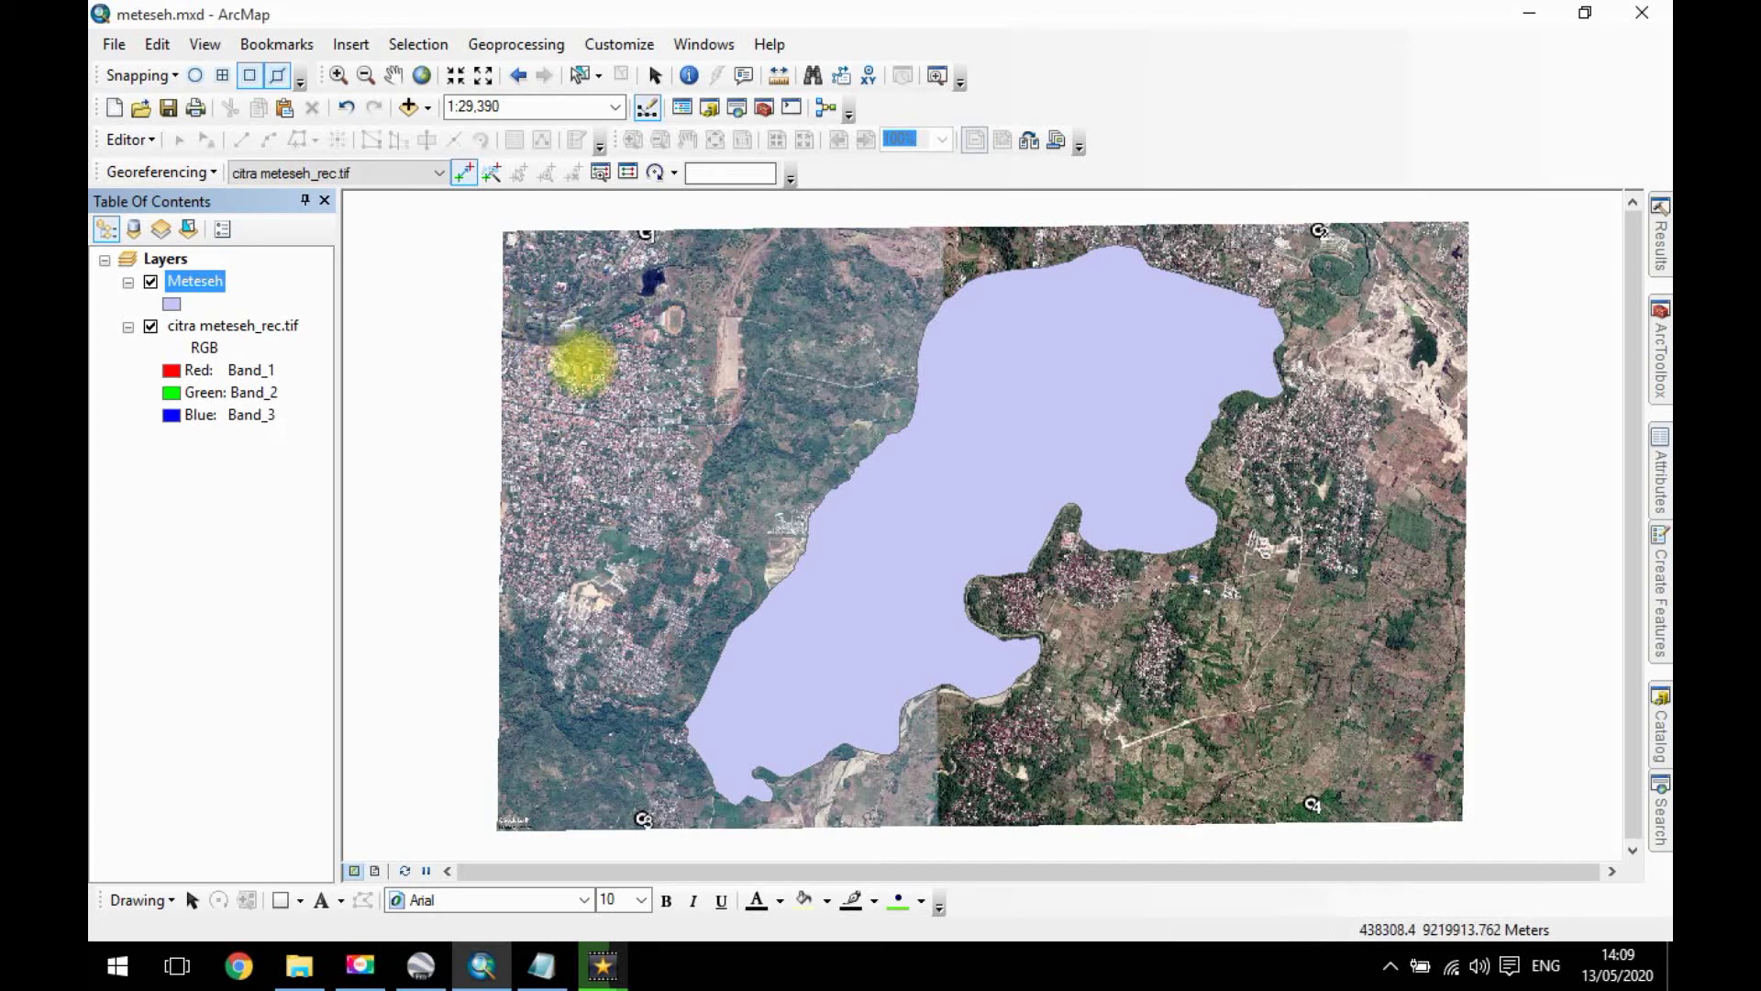
Change the Meteseh polygon symbol to Hollow with a yellow outline of width 1.
{"action": "left_click", "coordinate": [175, 308]}
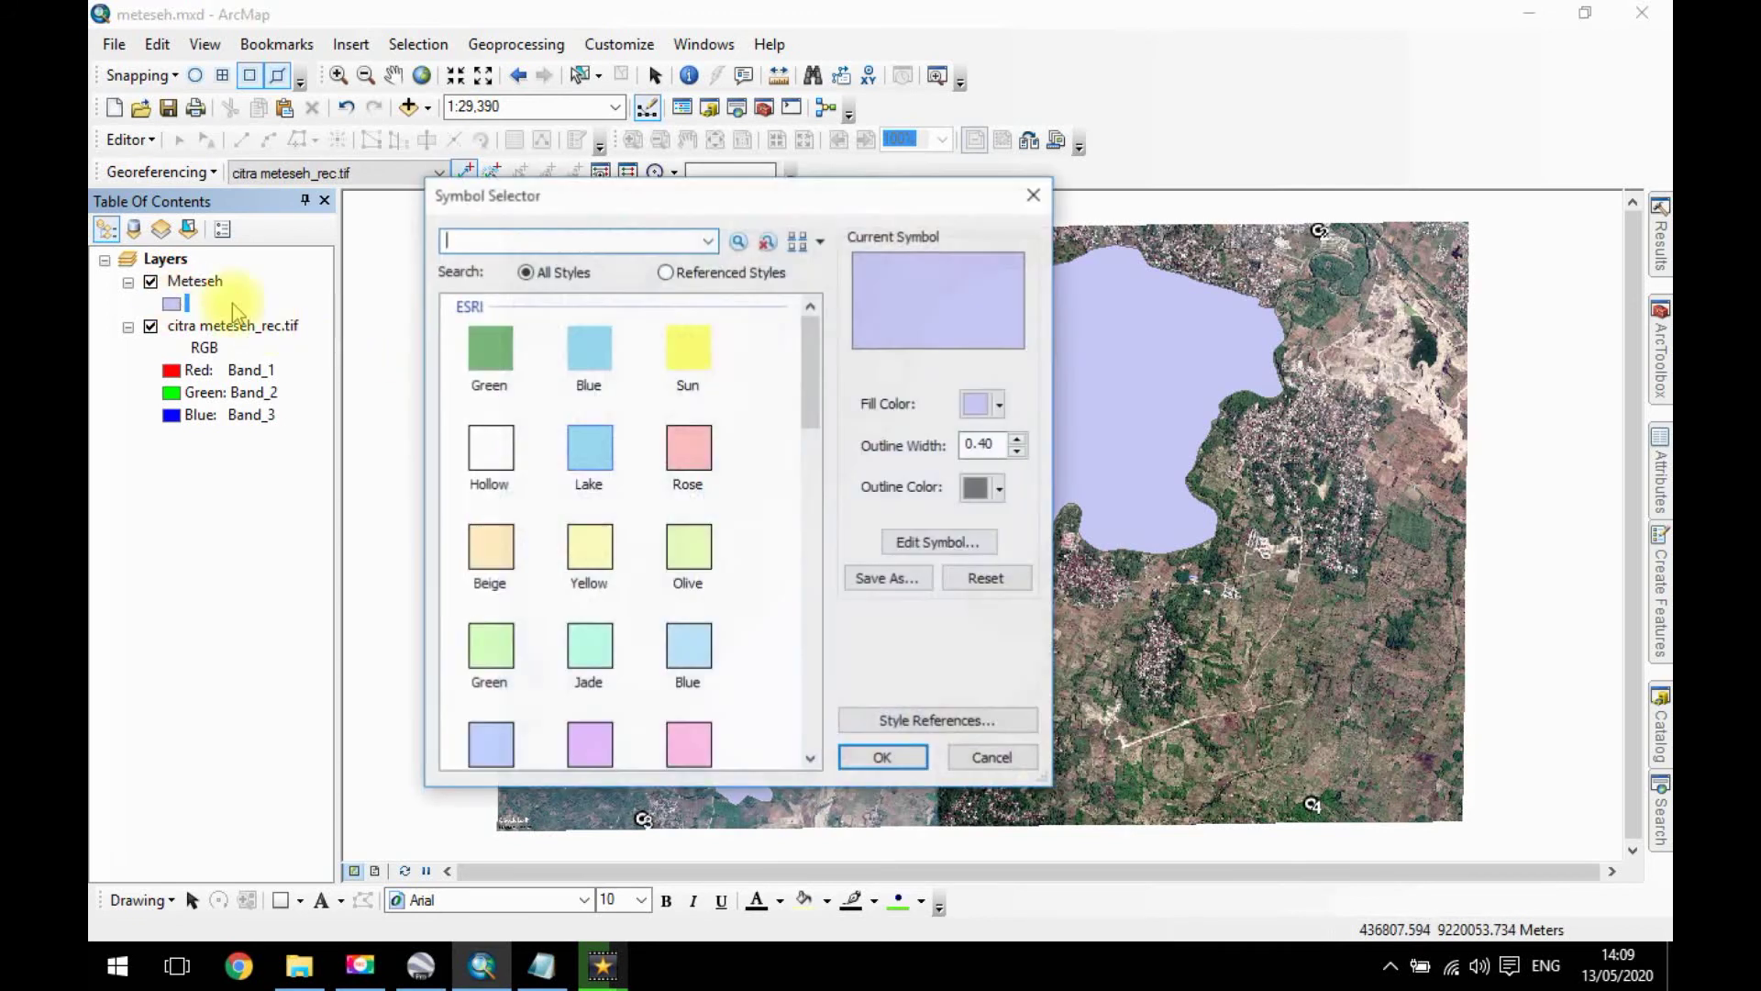
{"action": "left_click", "coordinate": [490, 448]}
{"action": "left_click", "coordinate": [990, 493]}
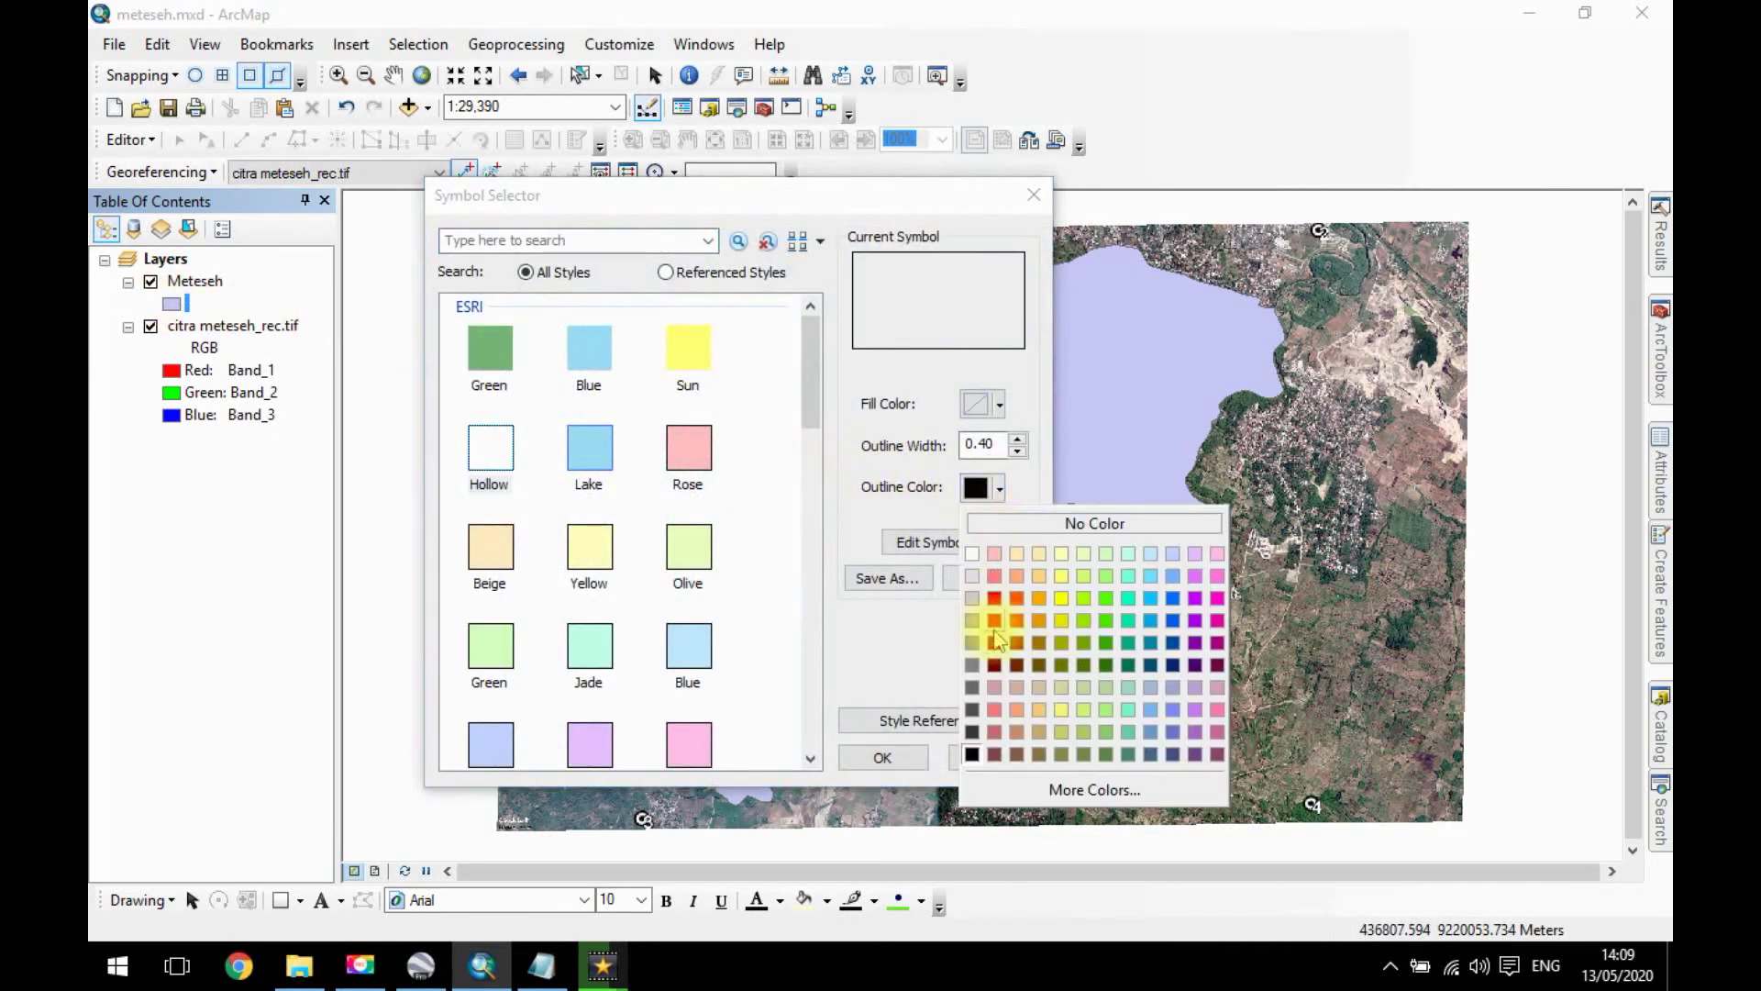
{"action": "left_click", "coordinate": [1061, 598]}
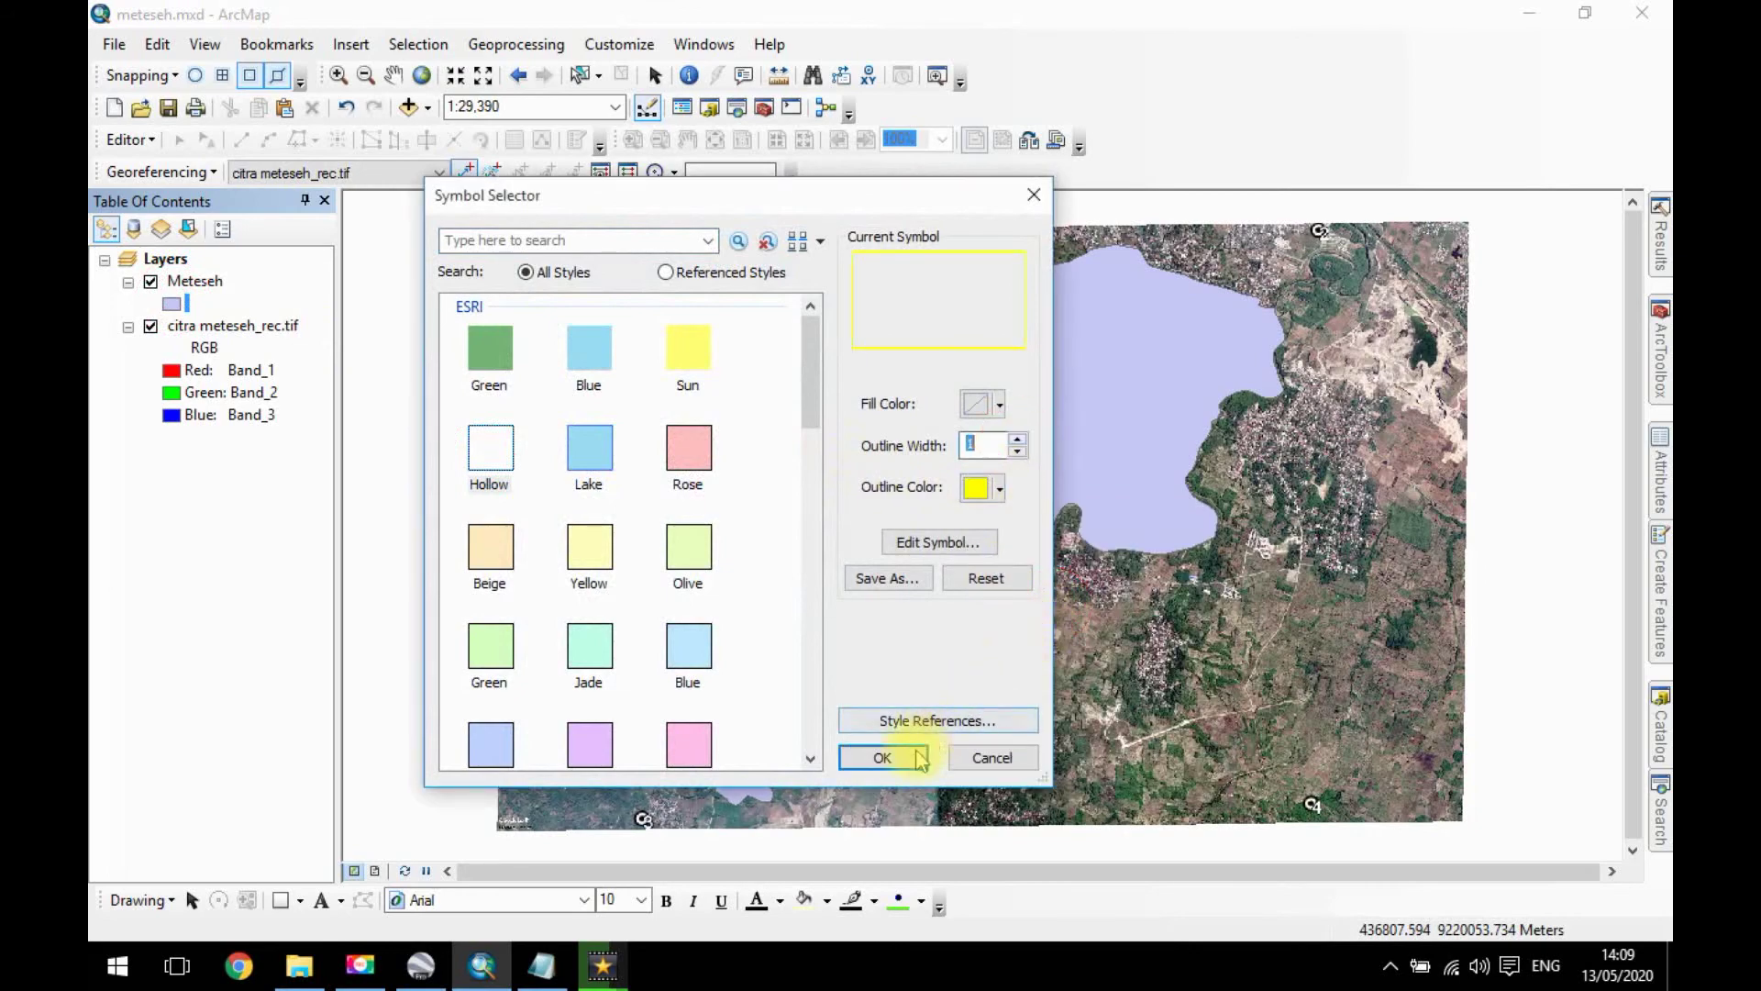
{"action": "left_click", "coordinate": [900, 758]}
{"action": "scroll", "coordinate": [1032, 427], "scroll_direction": "down", "scroll_amount": 3}
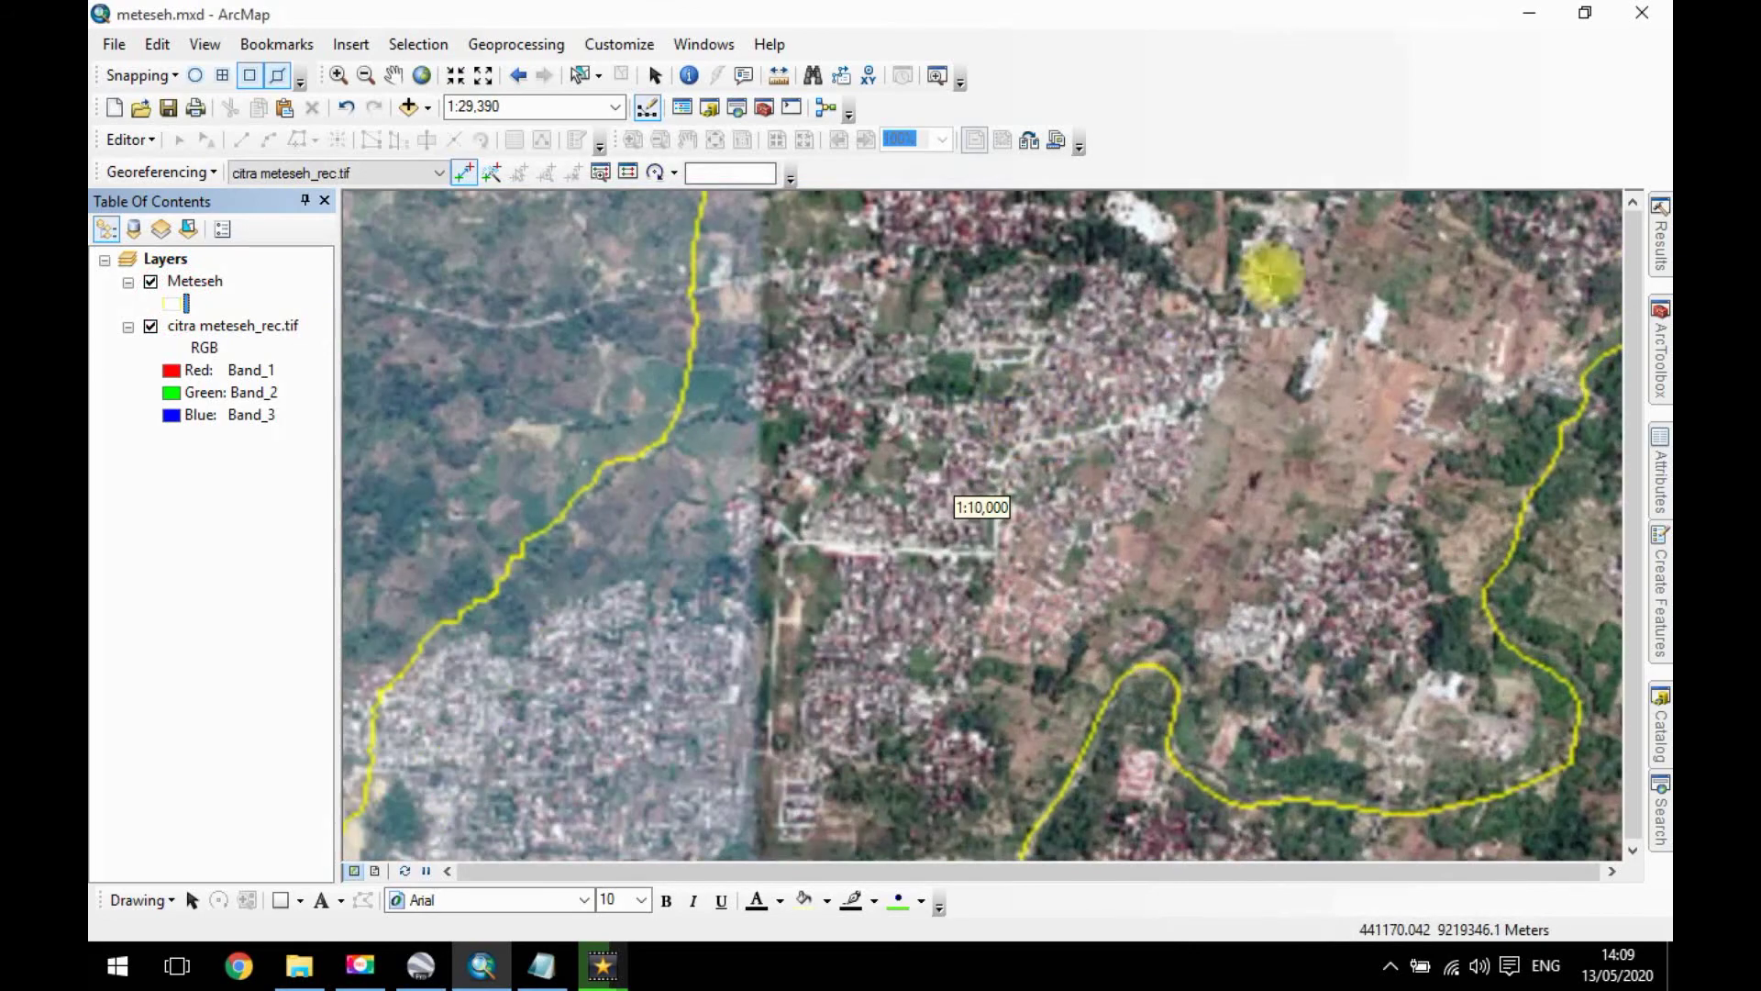
{"action": "scroll", "coordinate": [1059, 399], "scroll_direction": "up", "scroll_amount": 3}
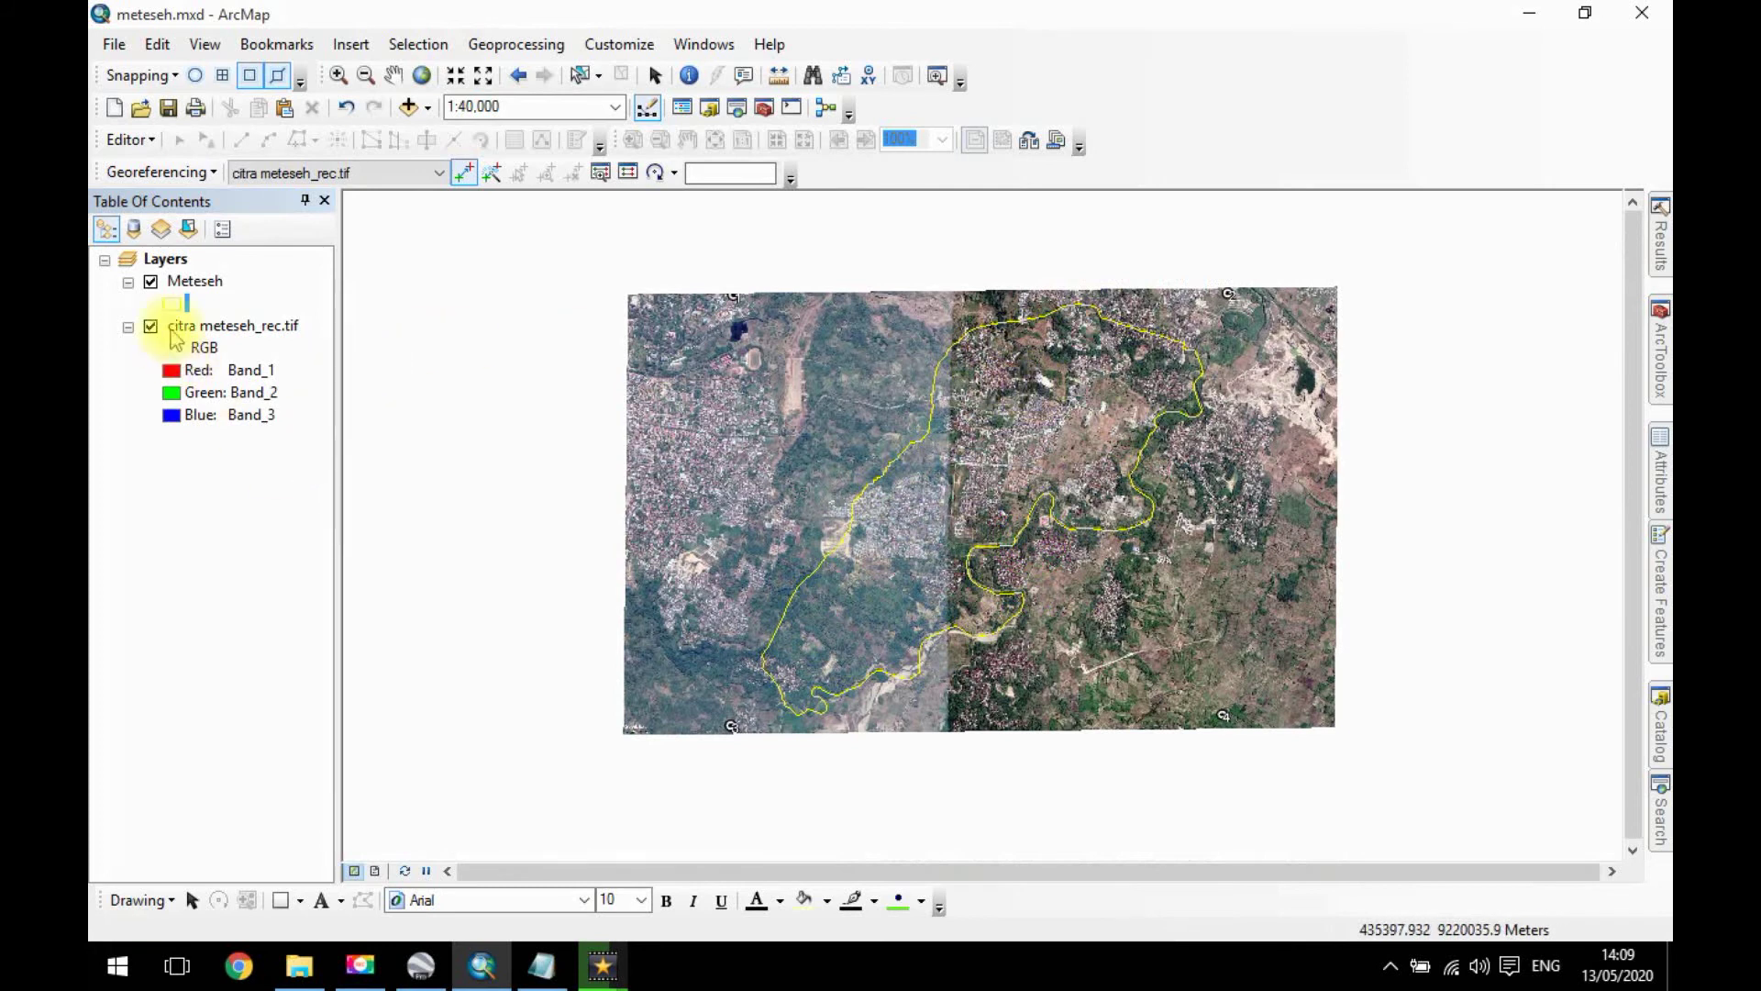
Collapse the layer legends and expand the Extraction toolset under Spatial Analyst Tools in ArcToolbox.
{"action": "left_click", "coordinate": [129, 283], "text": "ctrl"}
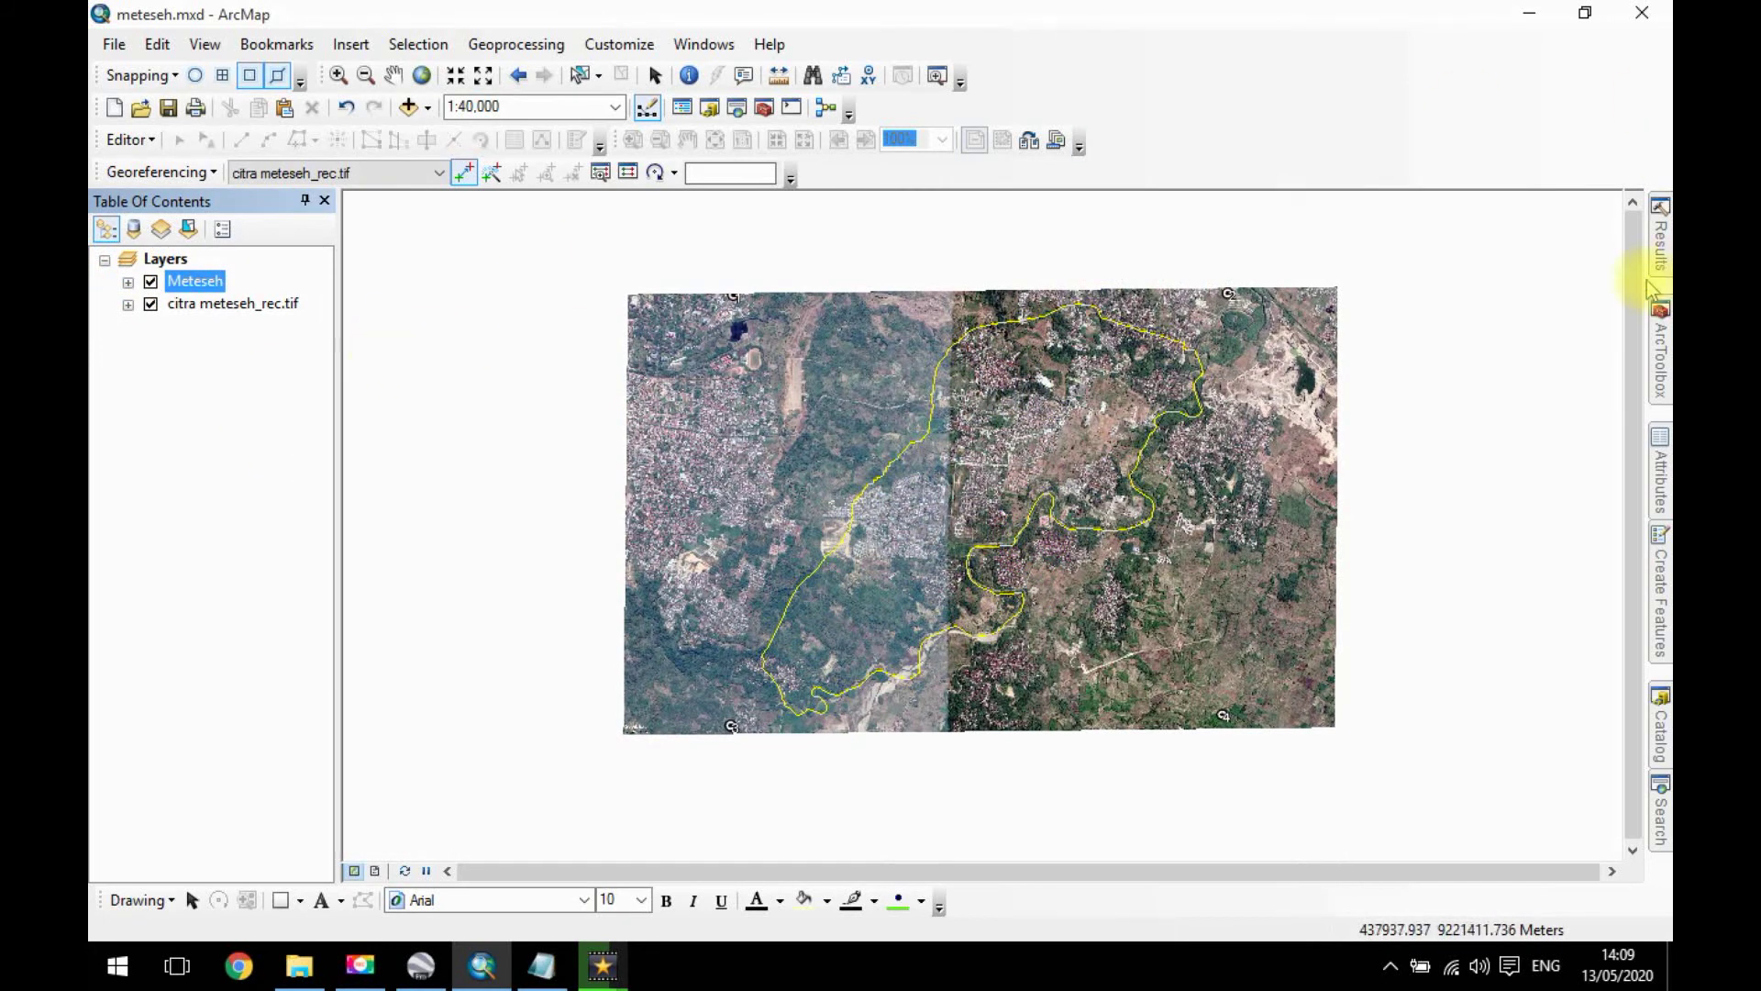
{"action": "left_click", "coordinate": [1662, 335]}
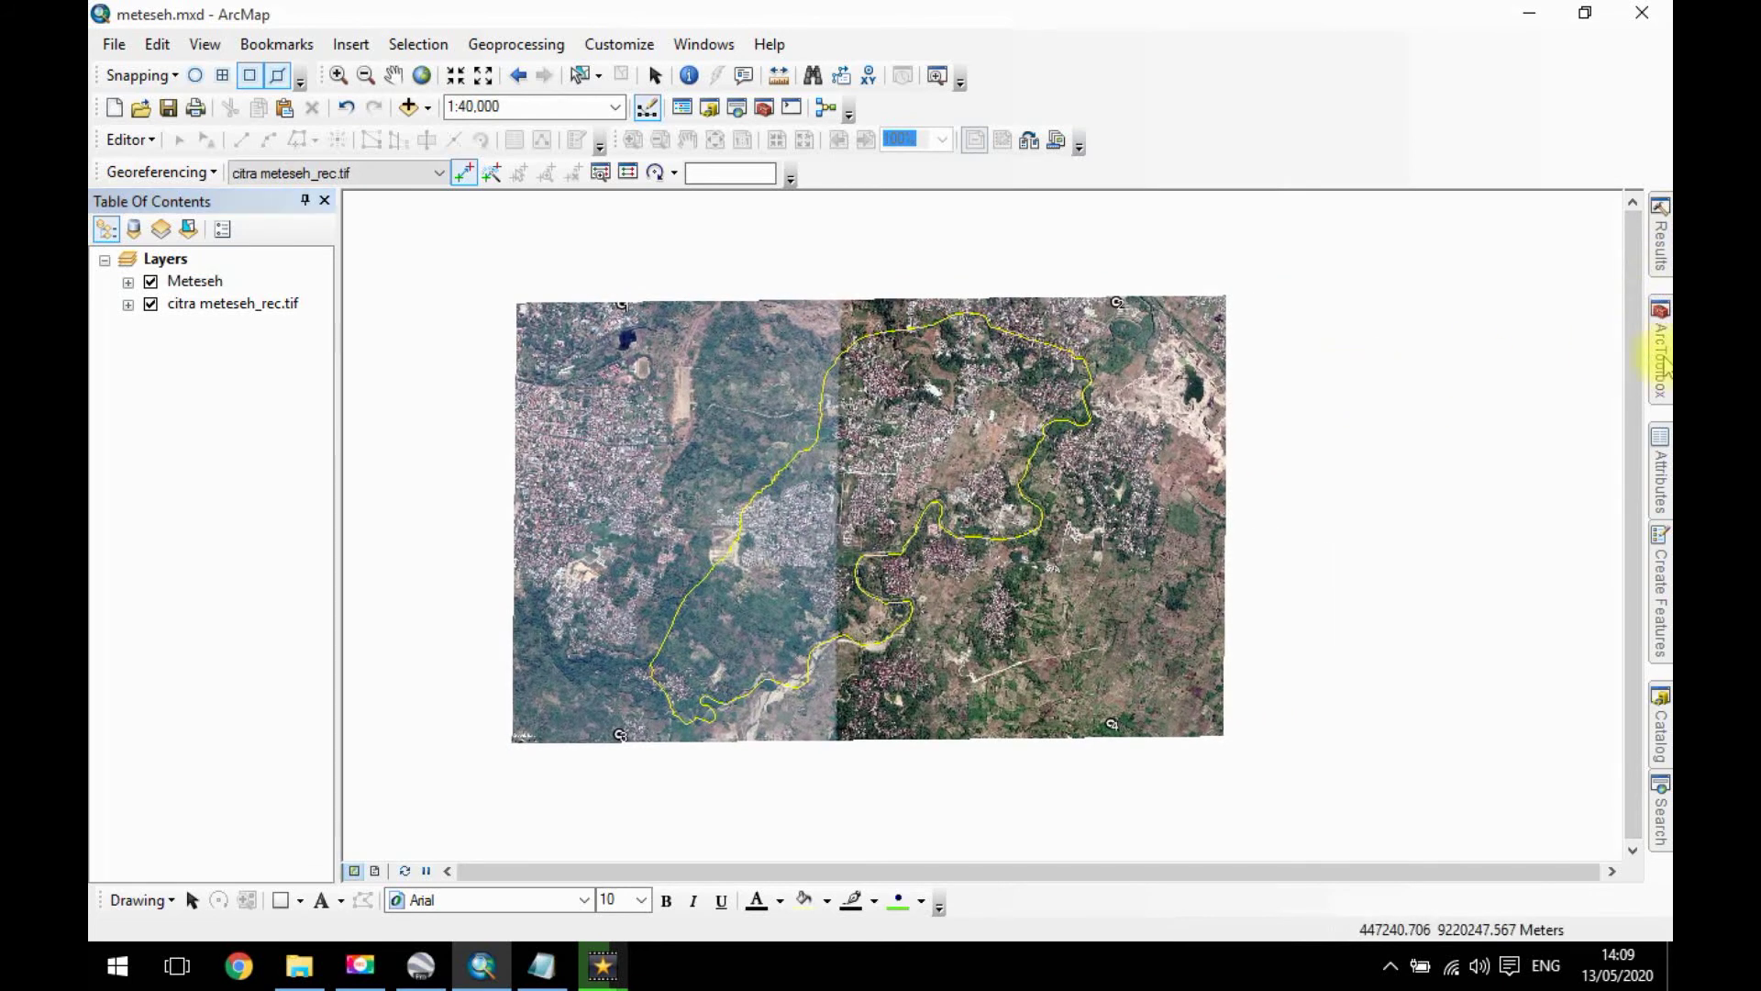
{"action": "left_click", "coordinate": [1290, 315]}
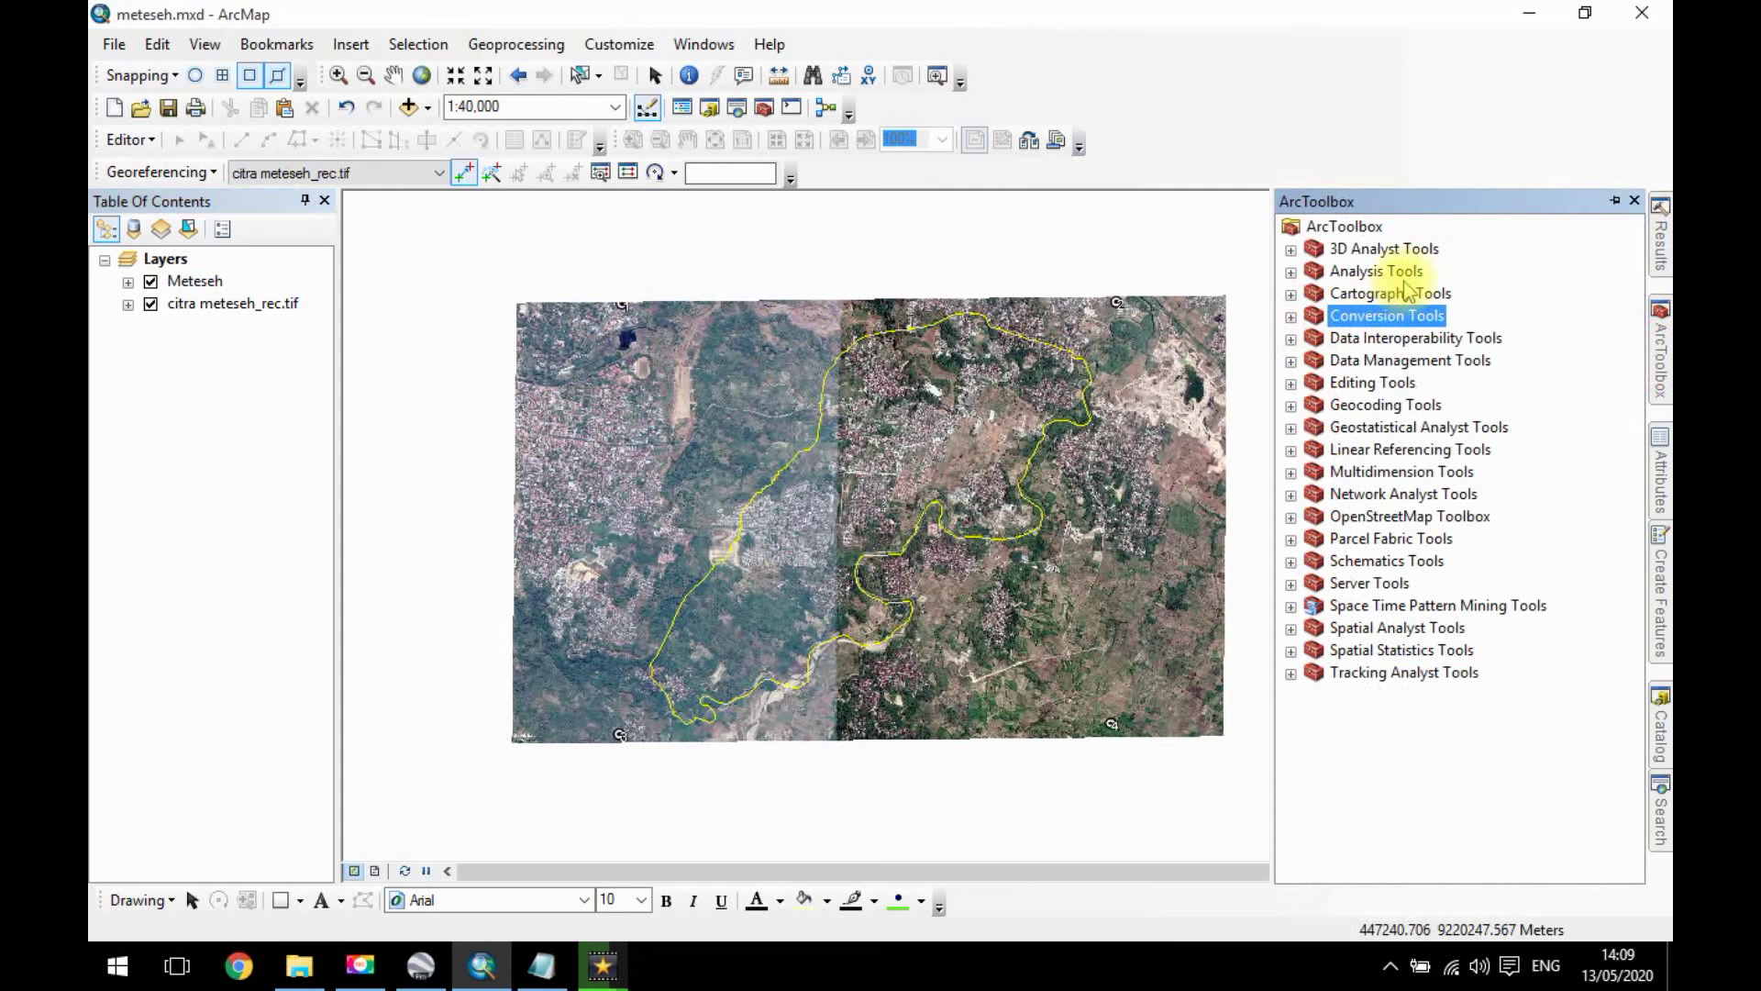
{"action": "left_click_drag", "start_coordinate": [1133, 358], "coordinate": [1053, 364]}
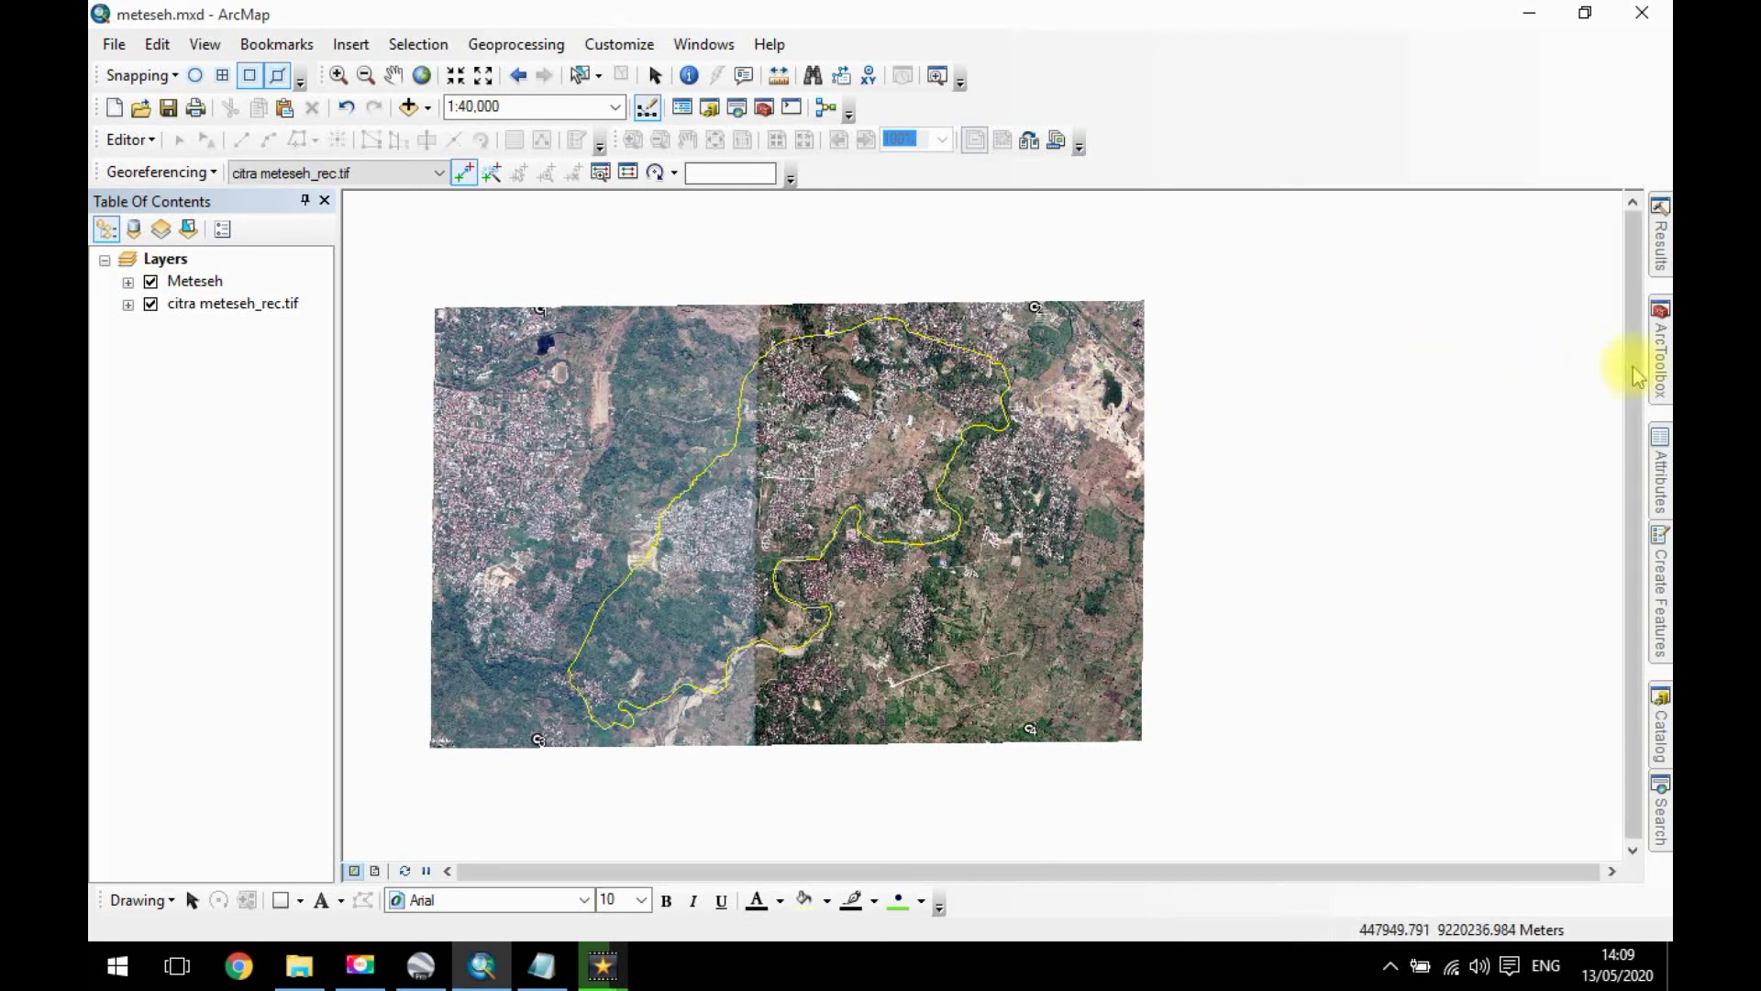
{"action": "left_click", "coordinate": [1662, 367]}
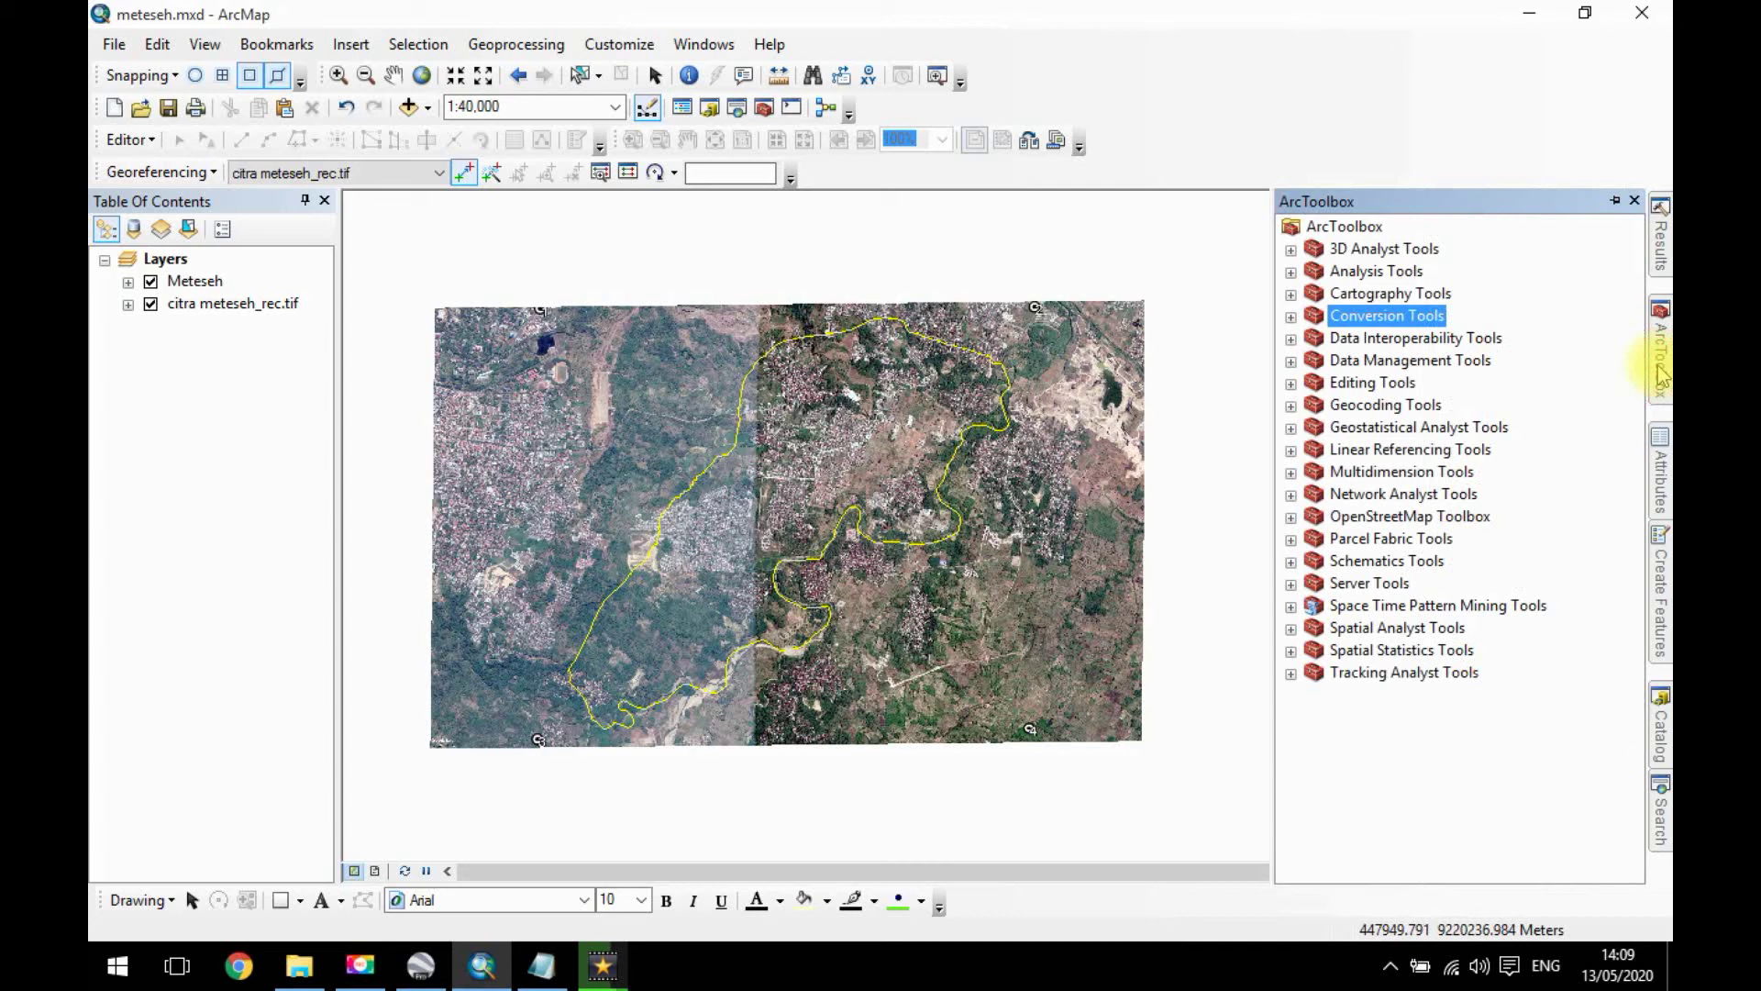
{"action": "left_click", "coordinate": [1434, 626]}
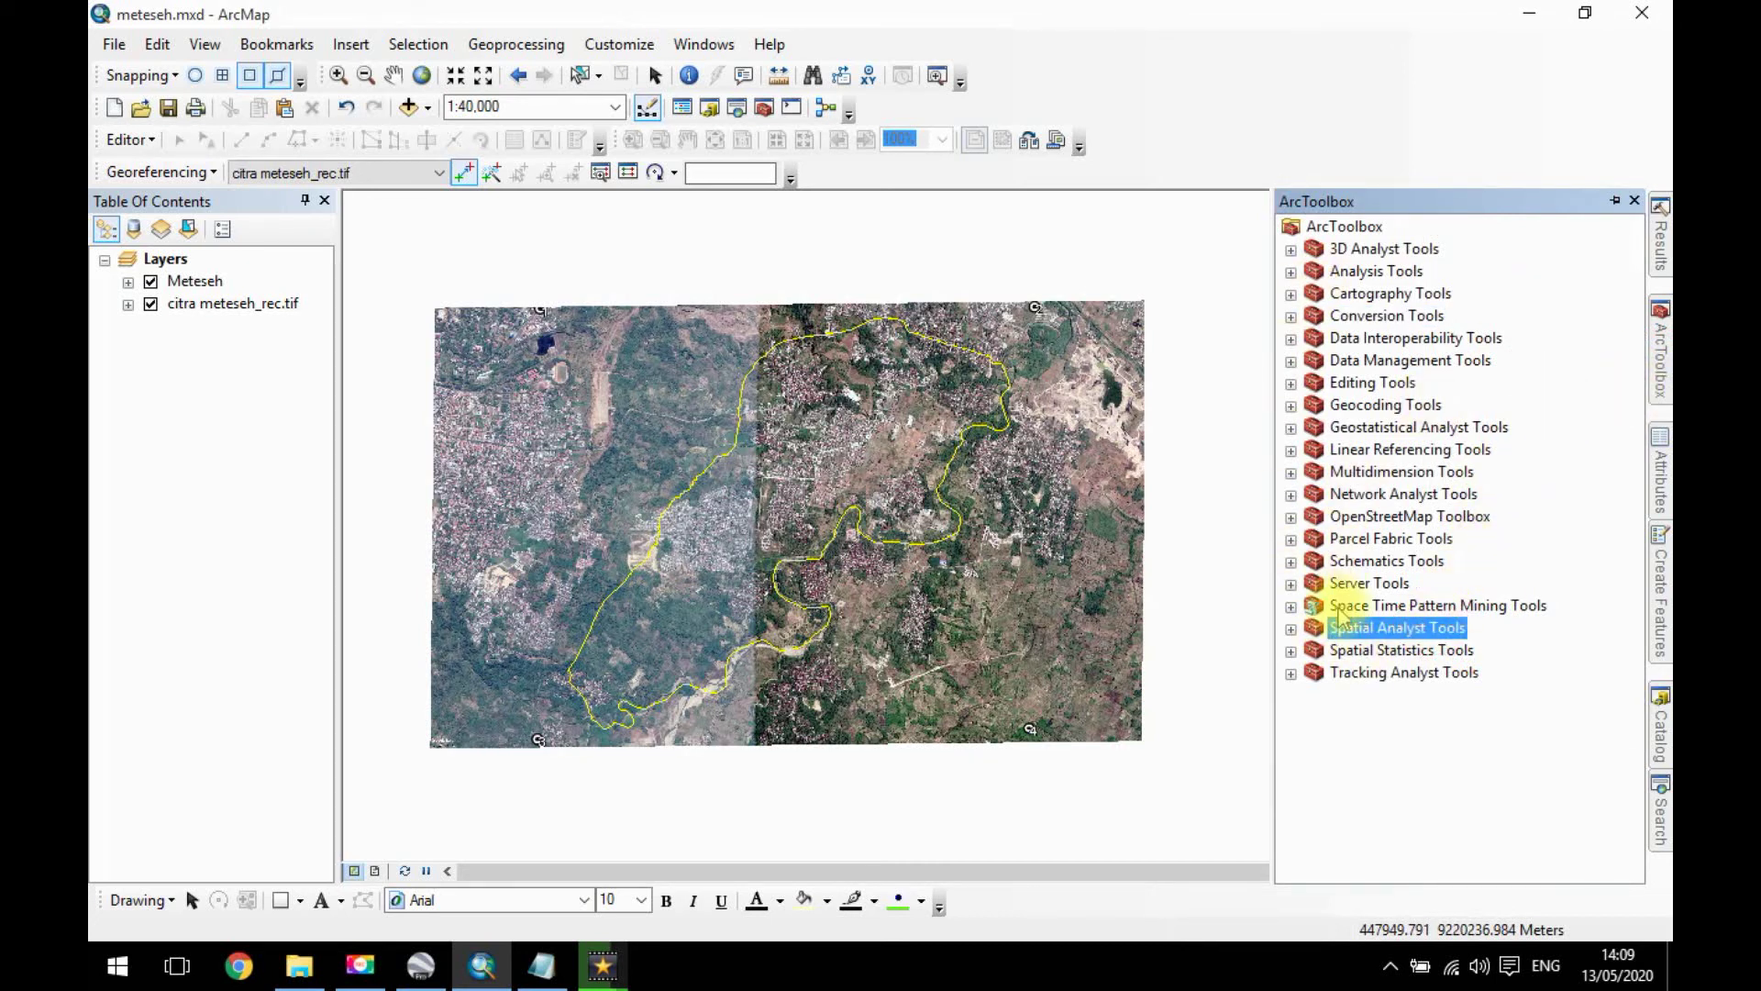
{"action": "left_click", "coordinate": [1292, 630]}
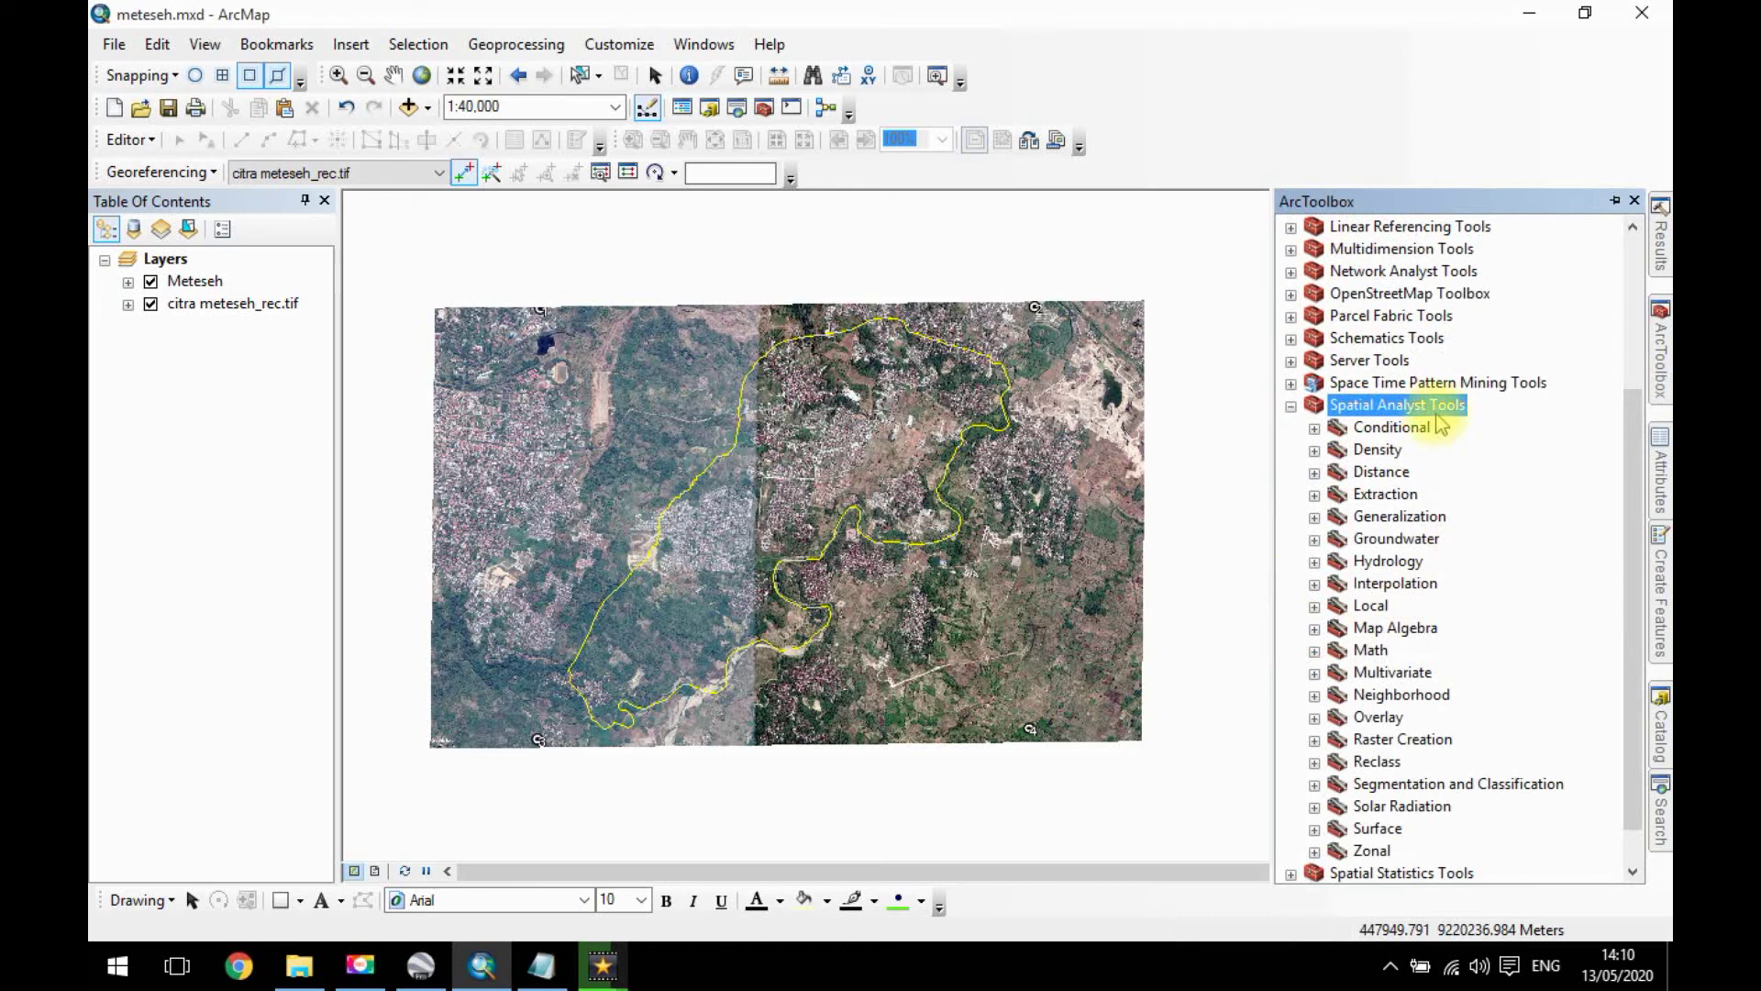
{"action": "left_click", "coordinate": [1314, 495]}
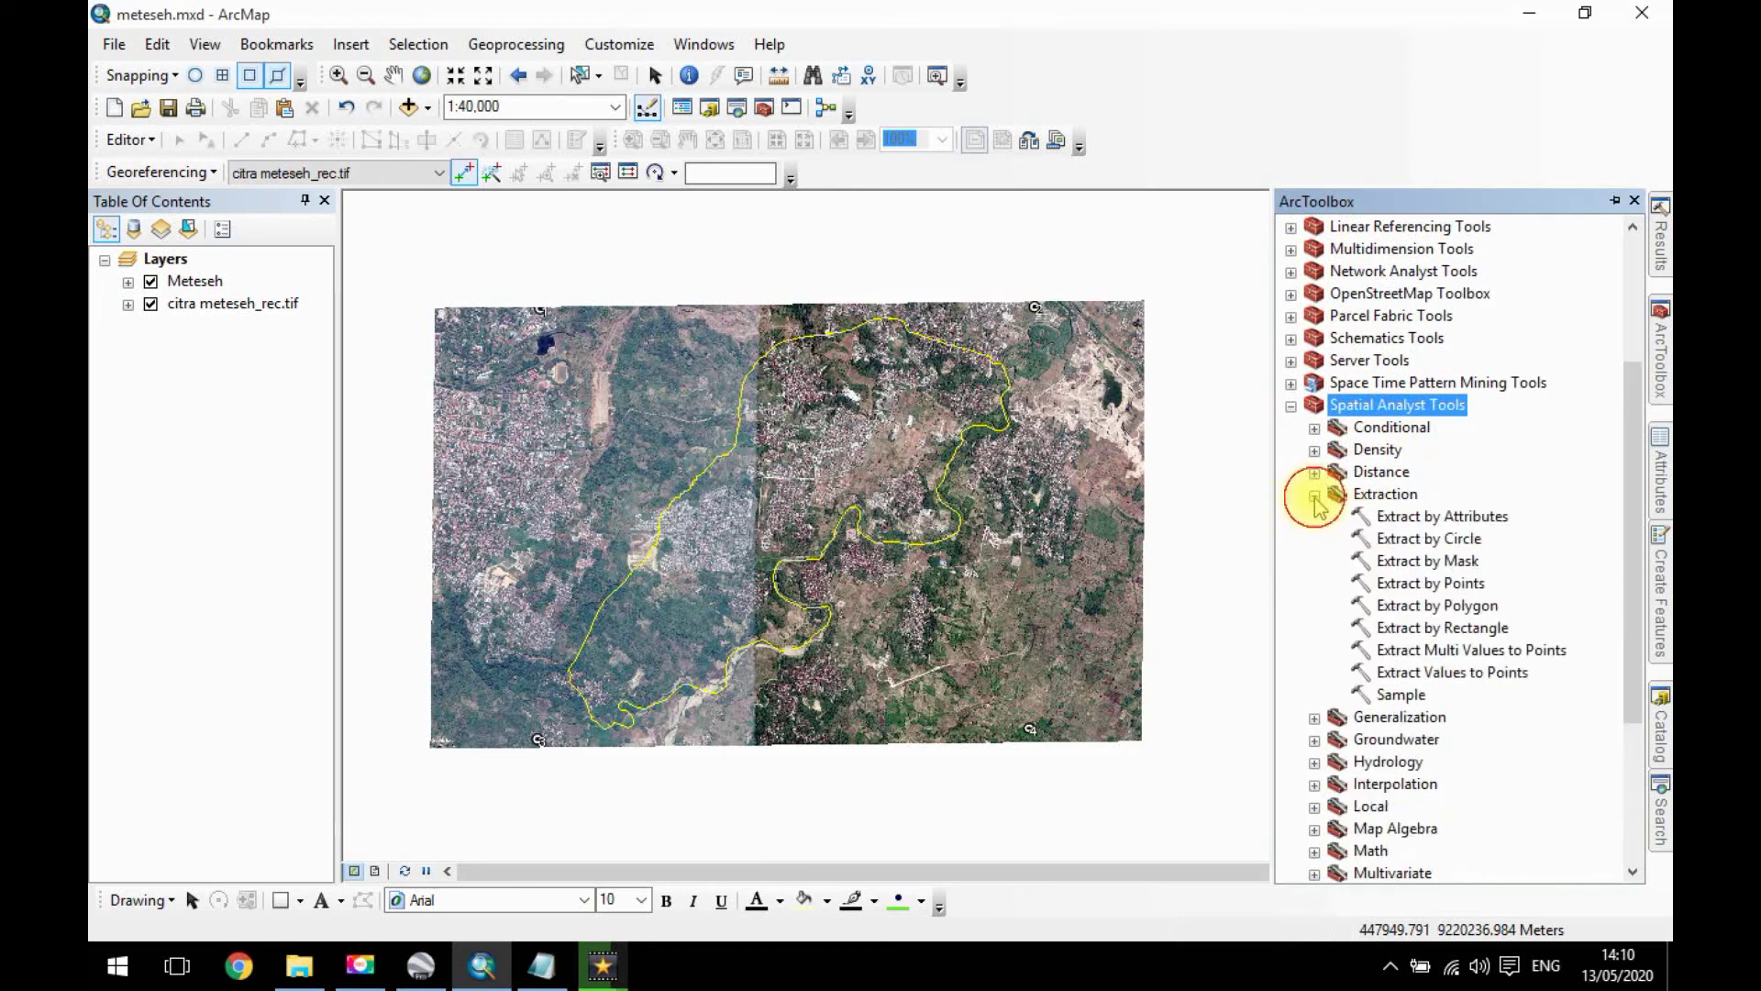
{"action": "left_click", "coordinate": [1371, 496]}
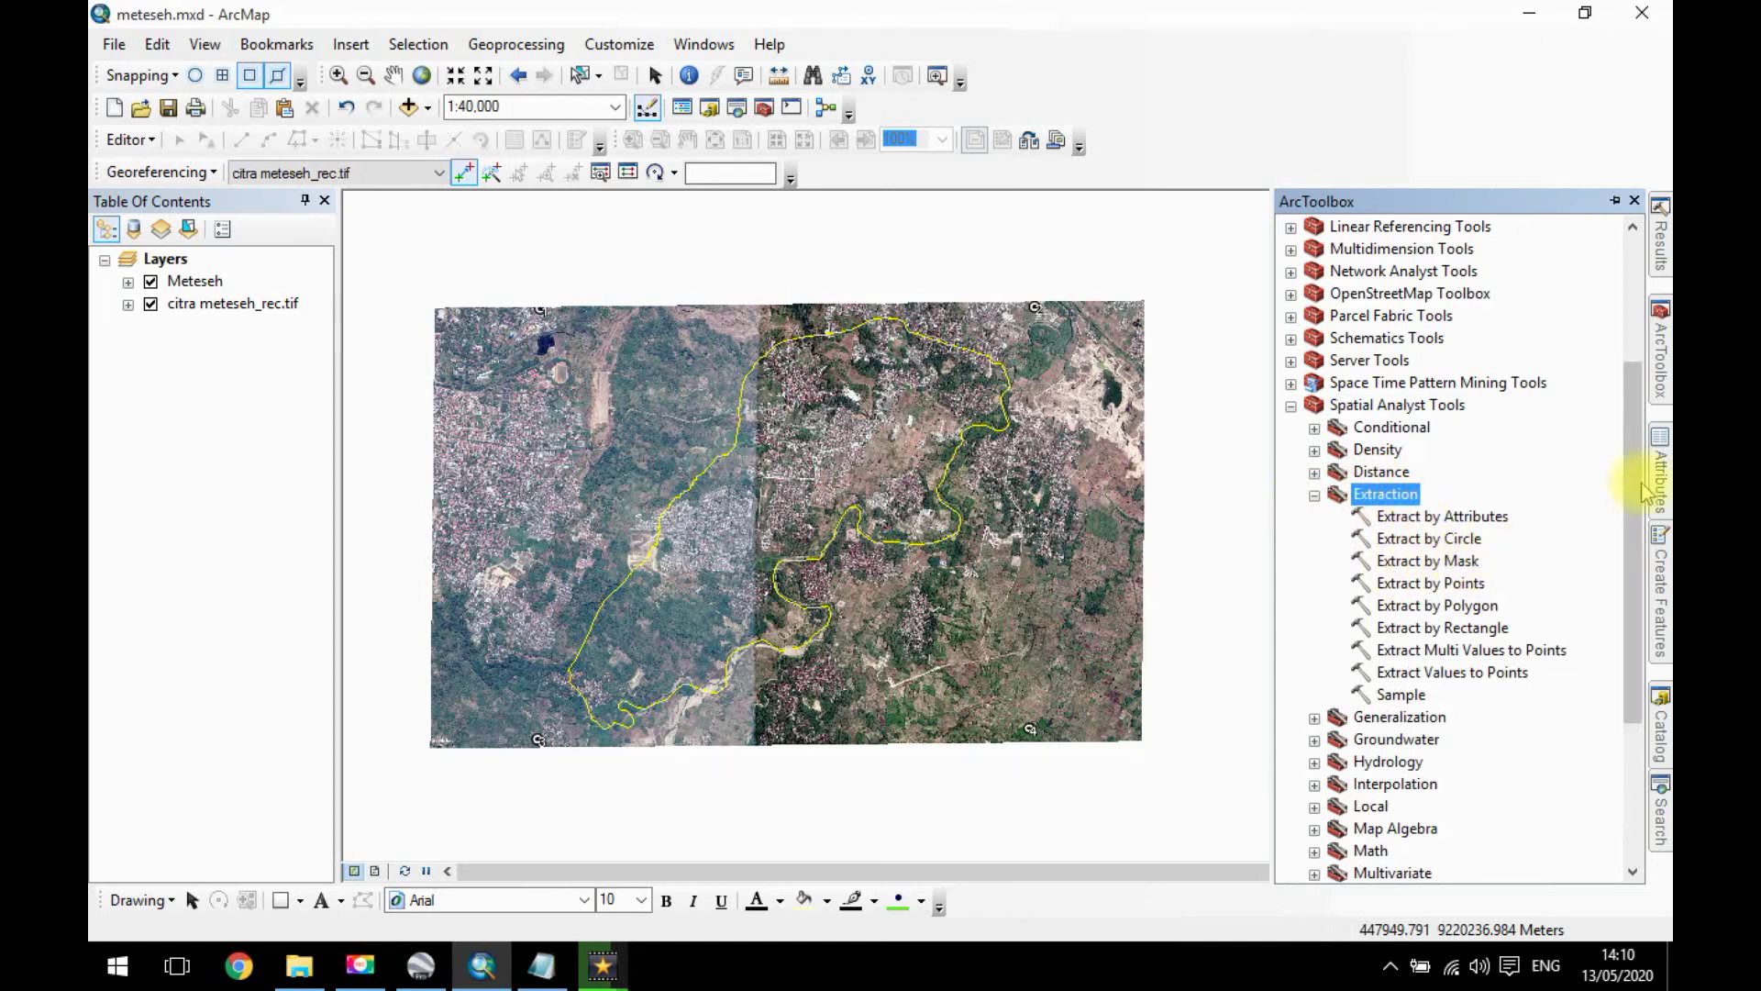
Search for "mask" and look through the found tools for Extract by Mask.
{"action": "mouse_move", "coordinate": [1662, 796]}
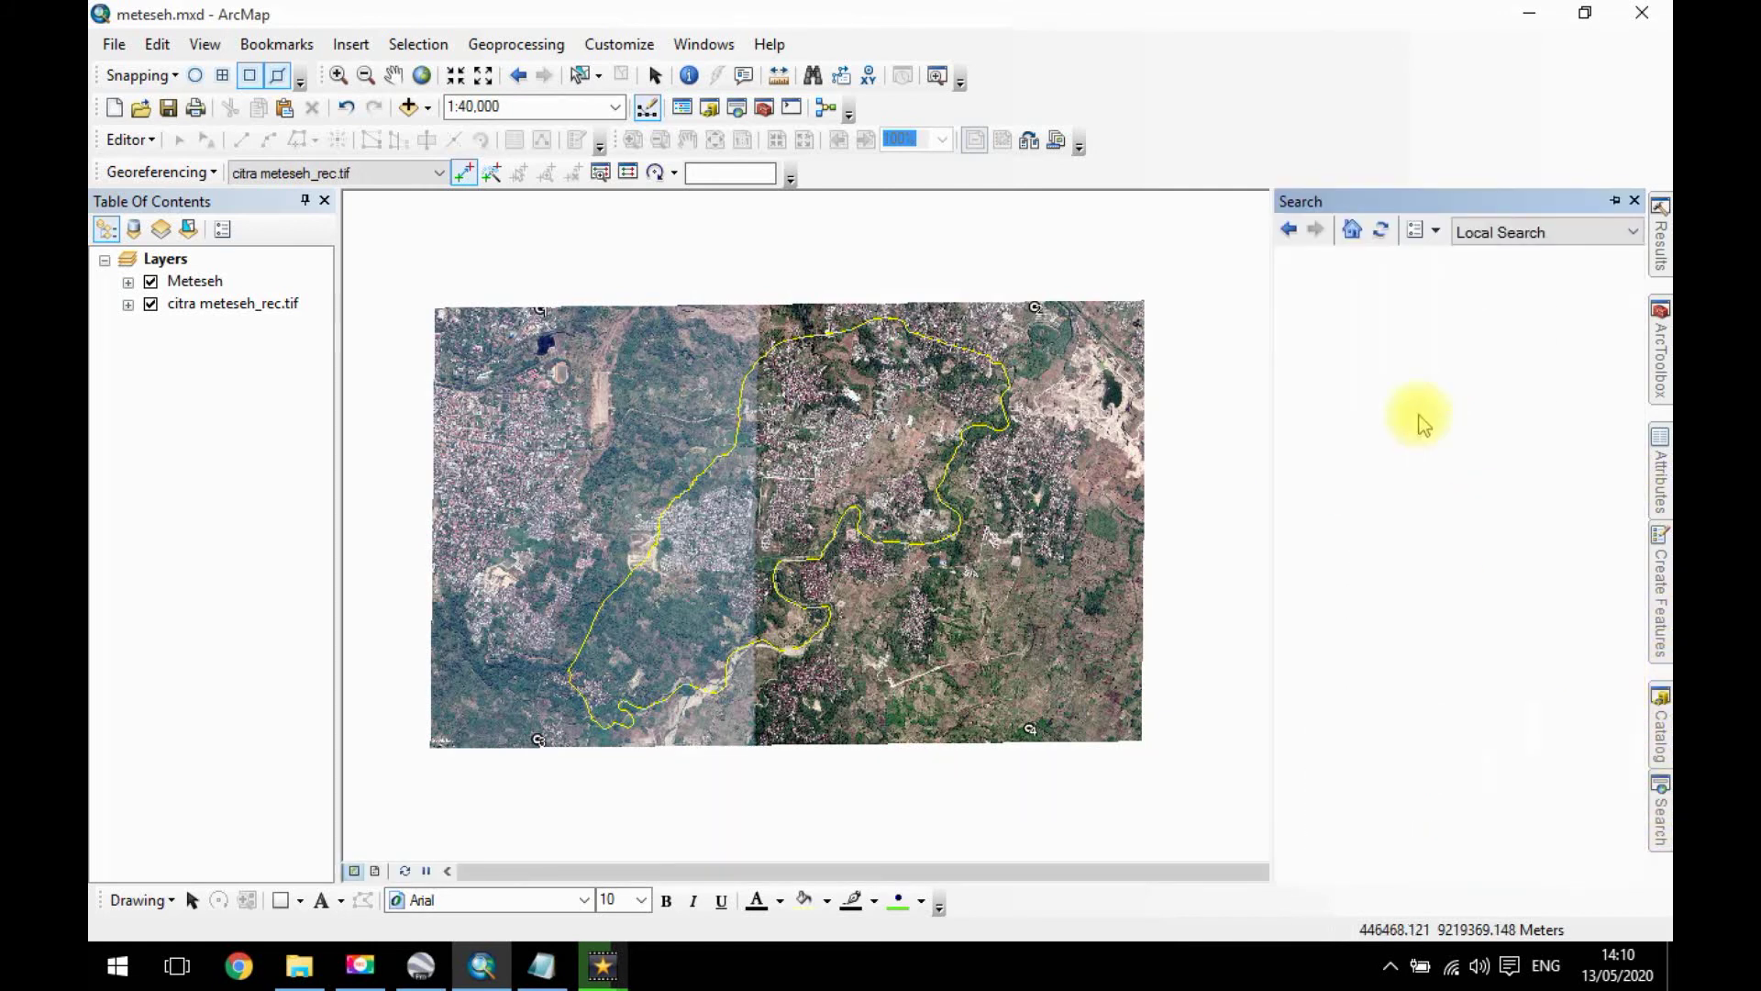
{"action": "left_click", "coordinate": [1388, 293]}
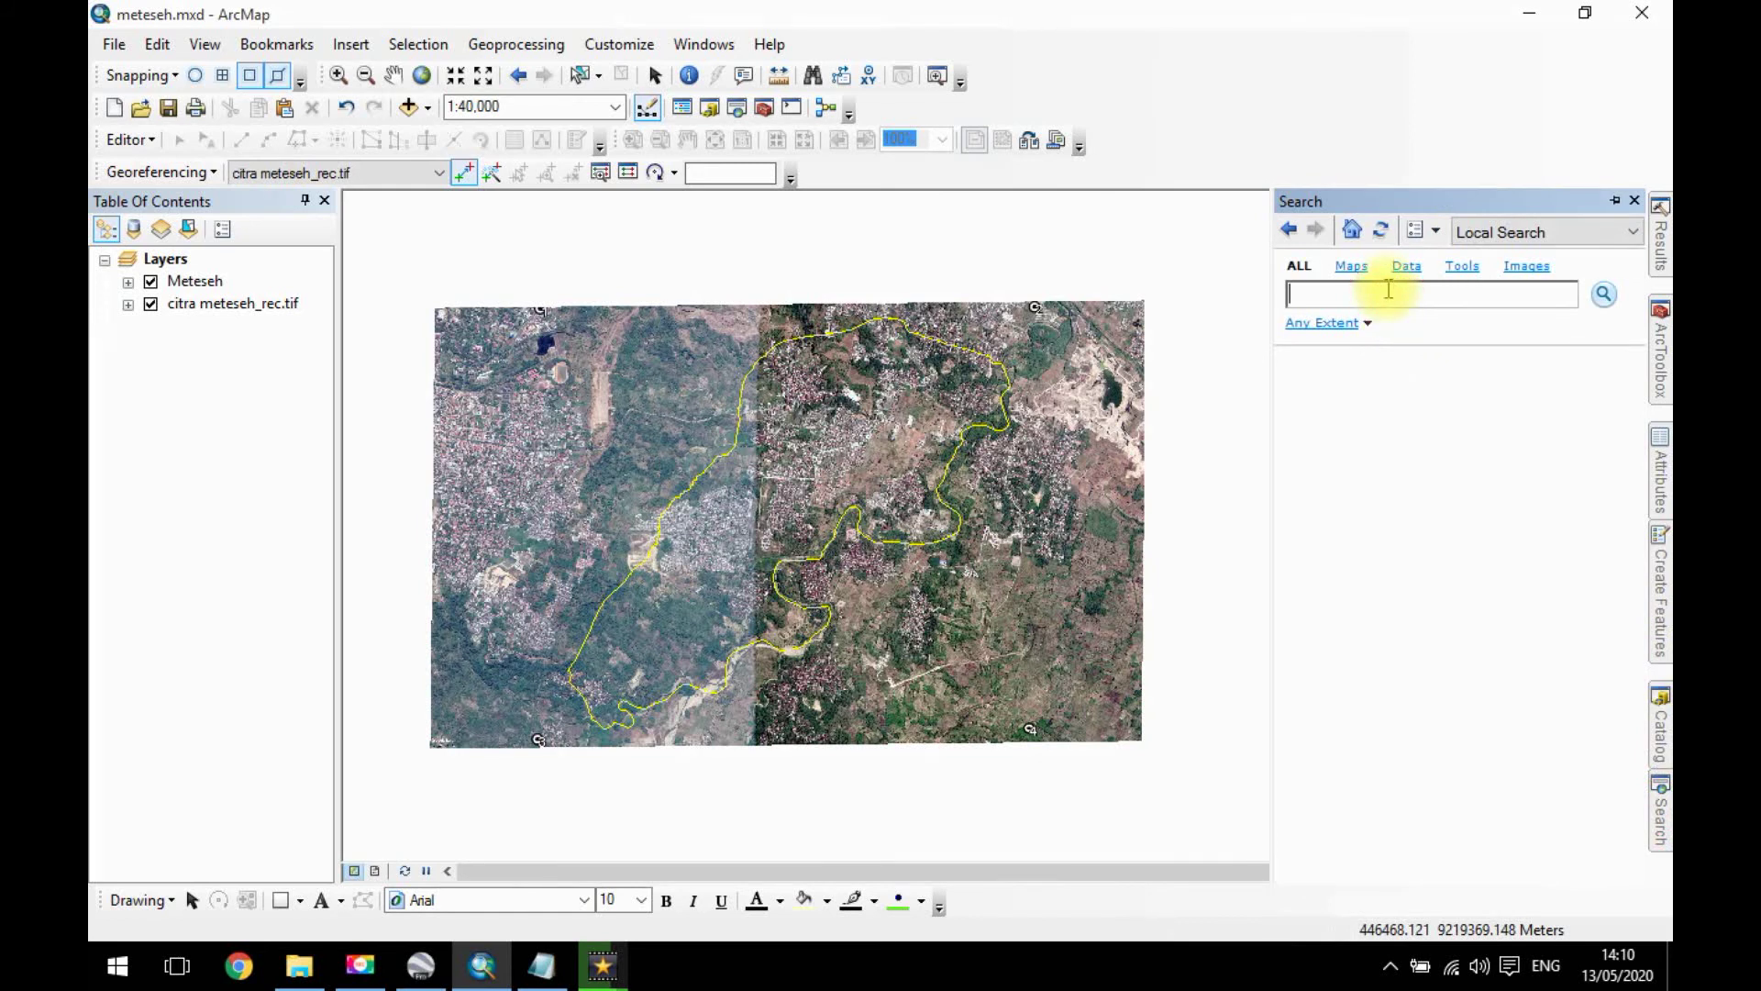
{"action": "type", "text": "mas"}
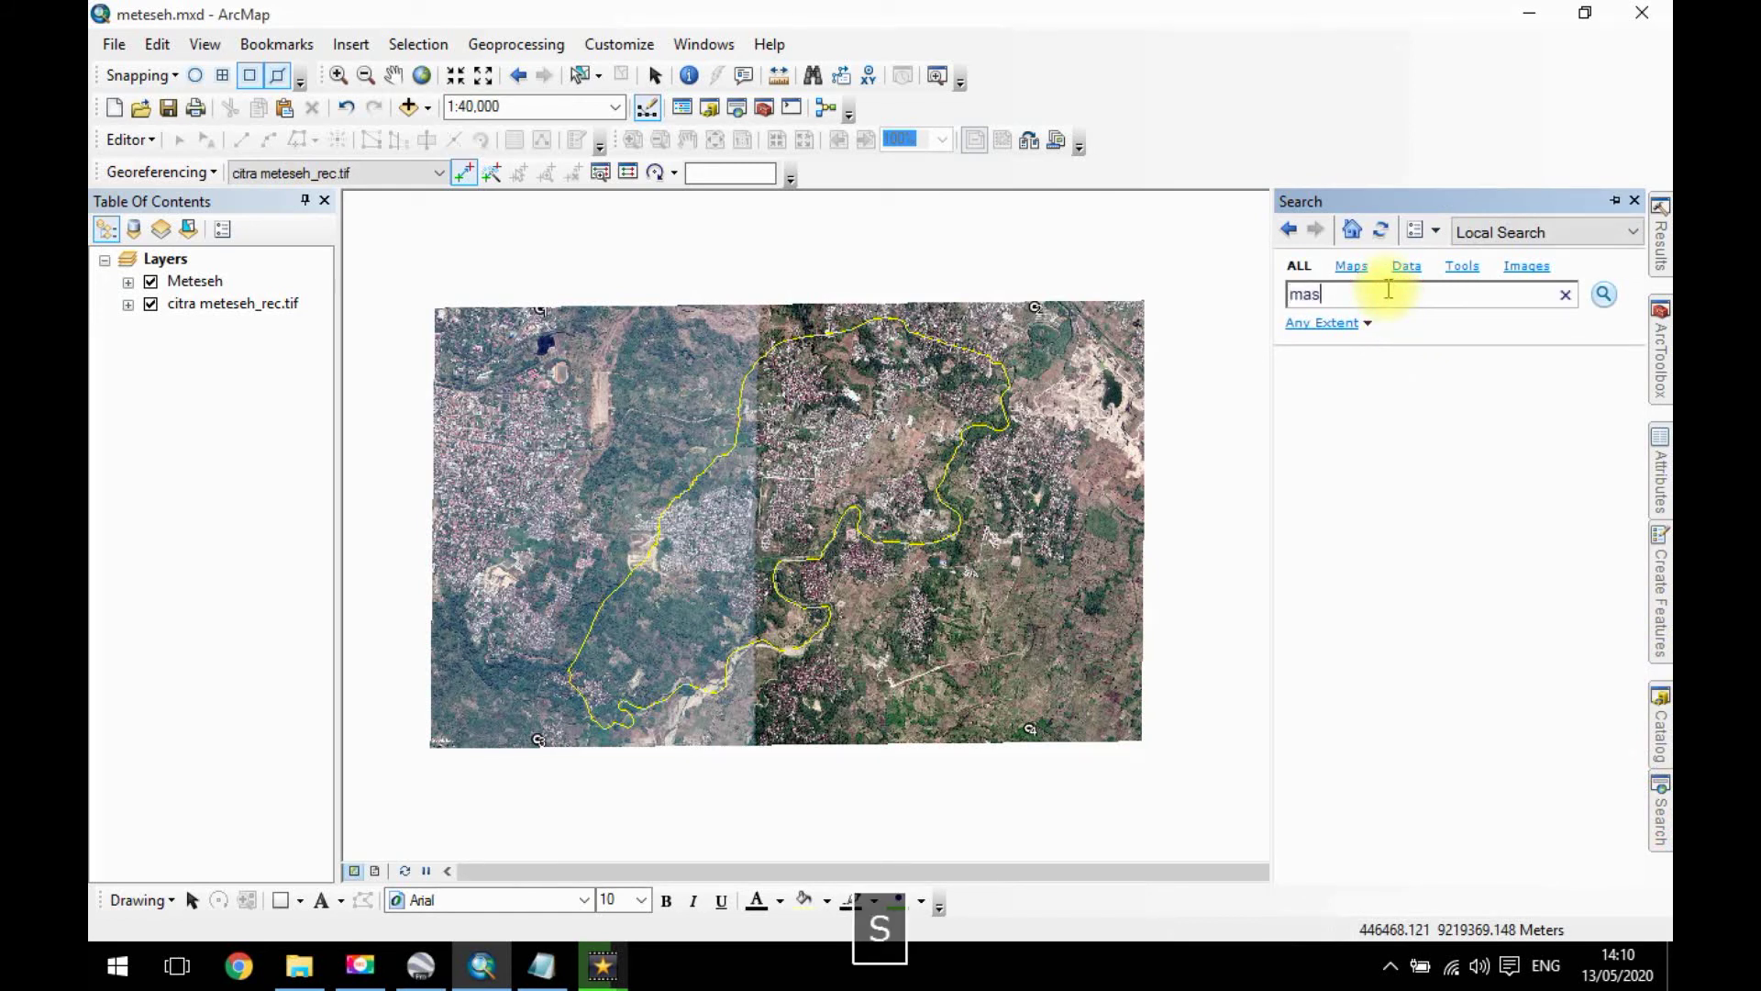
{"action": "type", "text": "k"}
{"action": "key", "text": "Return"}
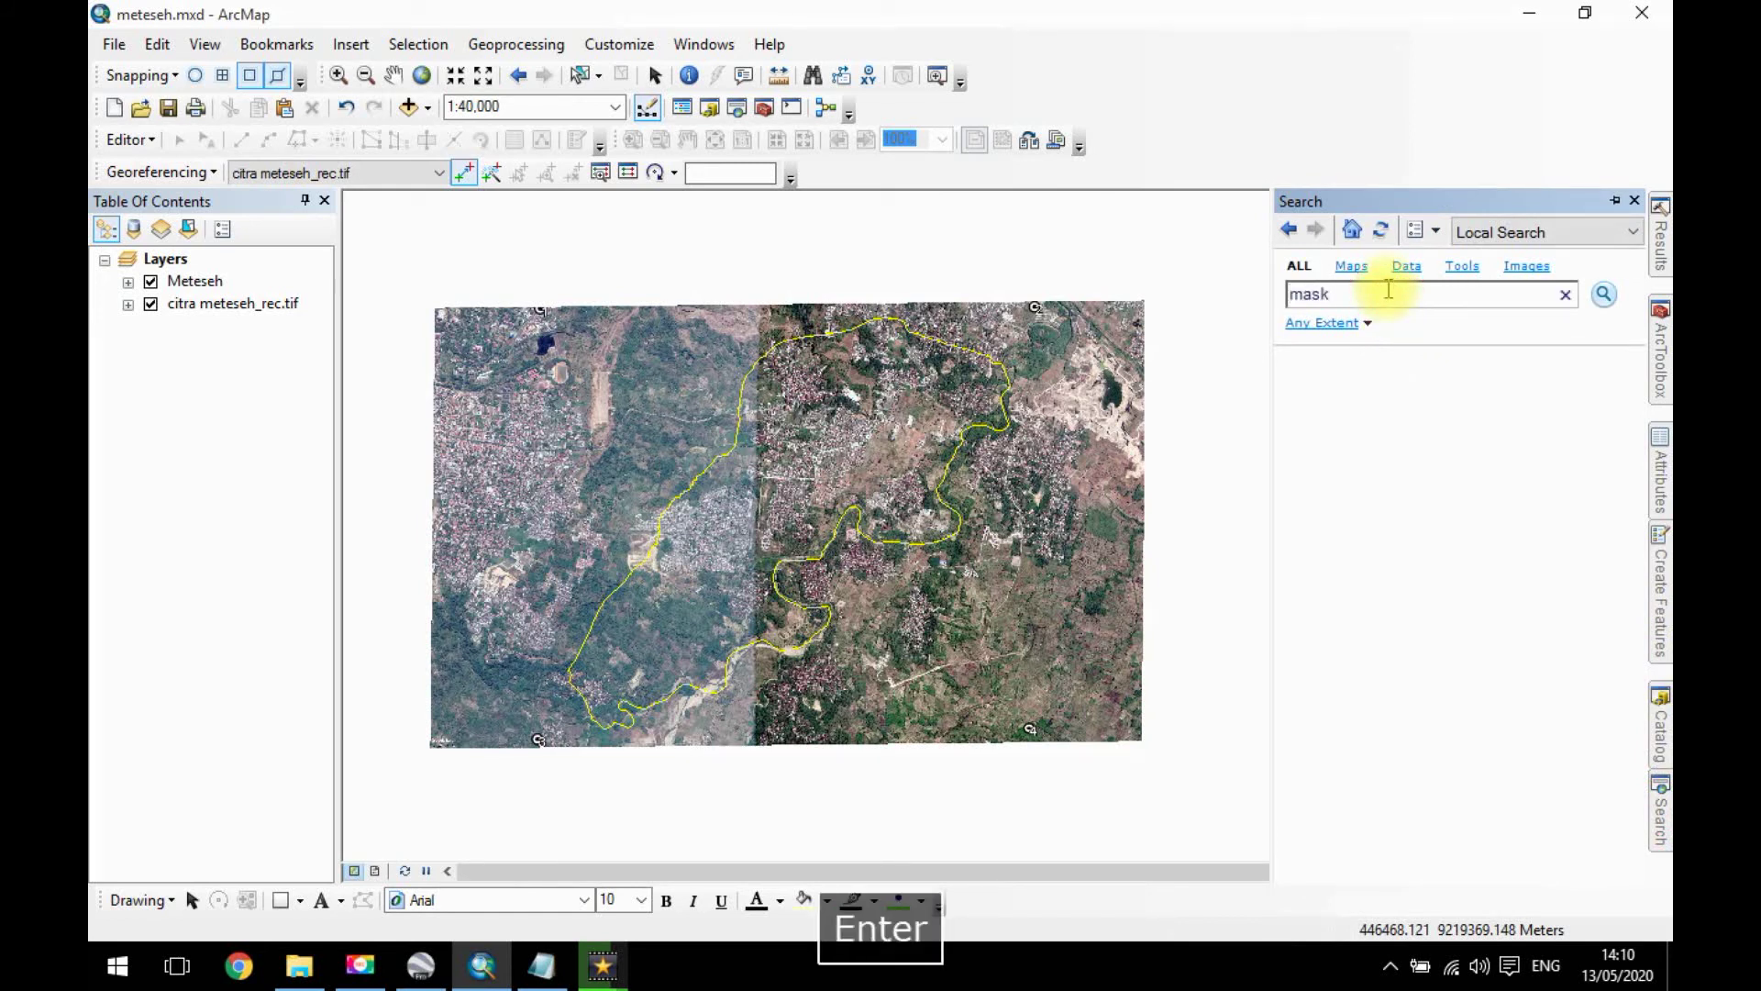
{"action": "scroll", "coordinate": [1434, 464], "scroll_direction": "down", "scroll_amount": 8}
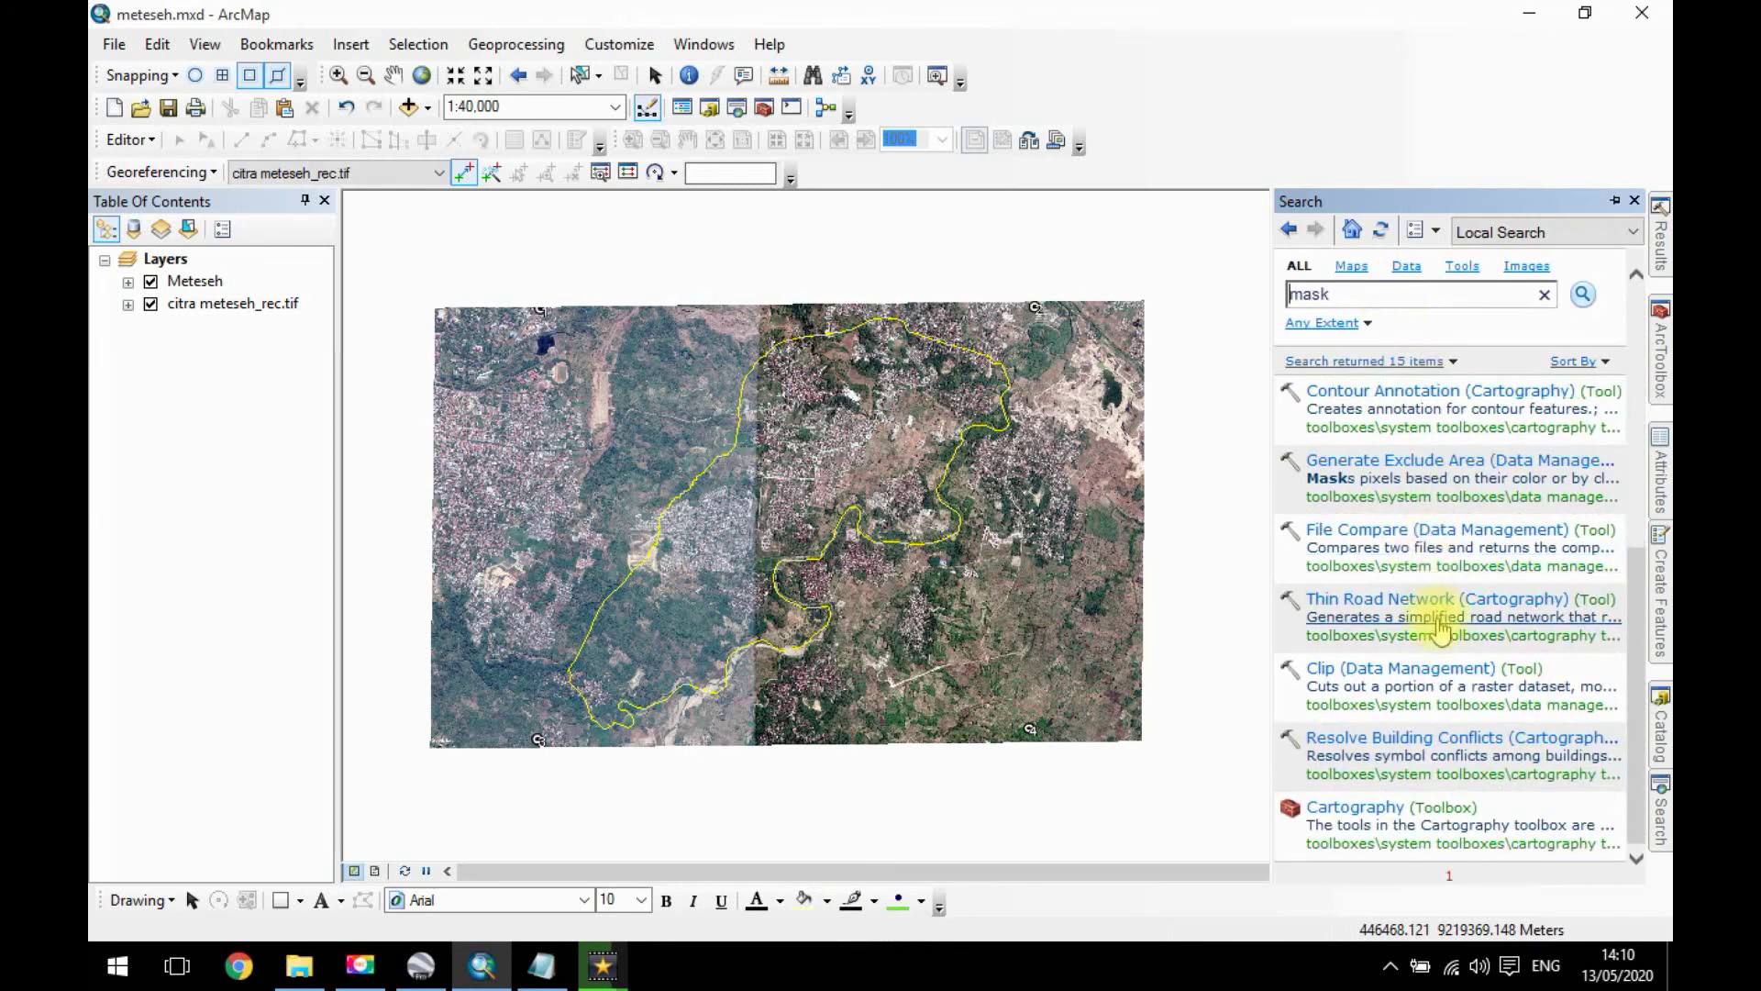
{"action": "scroll", "coordinate": [1438, 631], "scroll_direction": "up", "scroll_amount": 5}
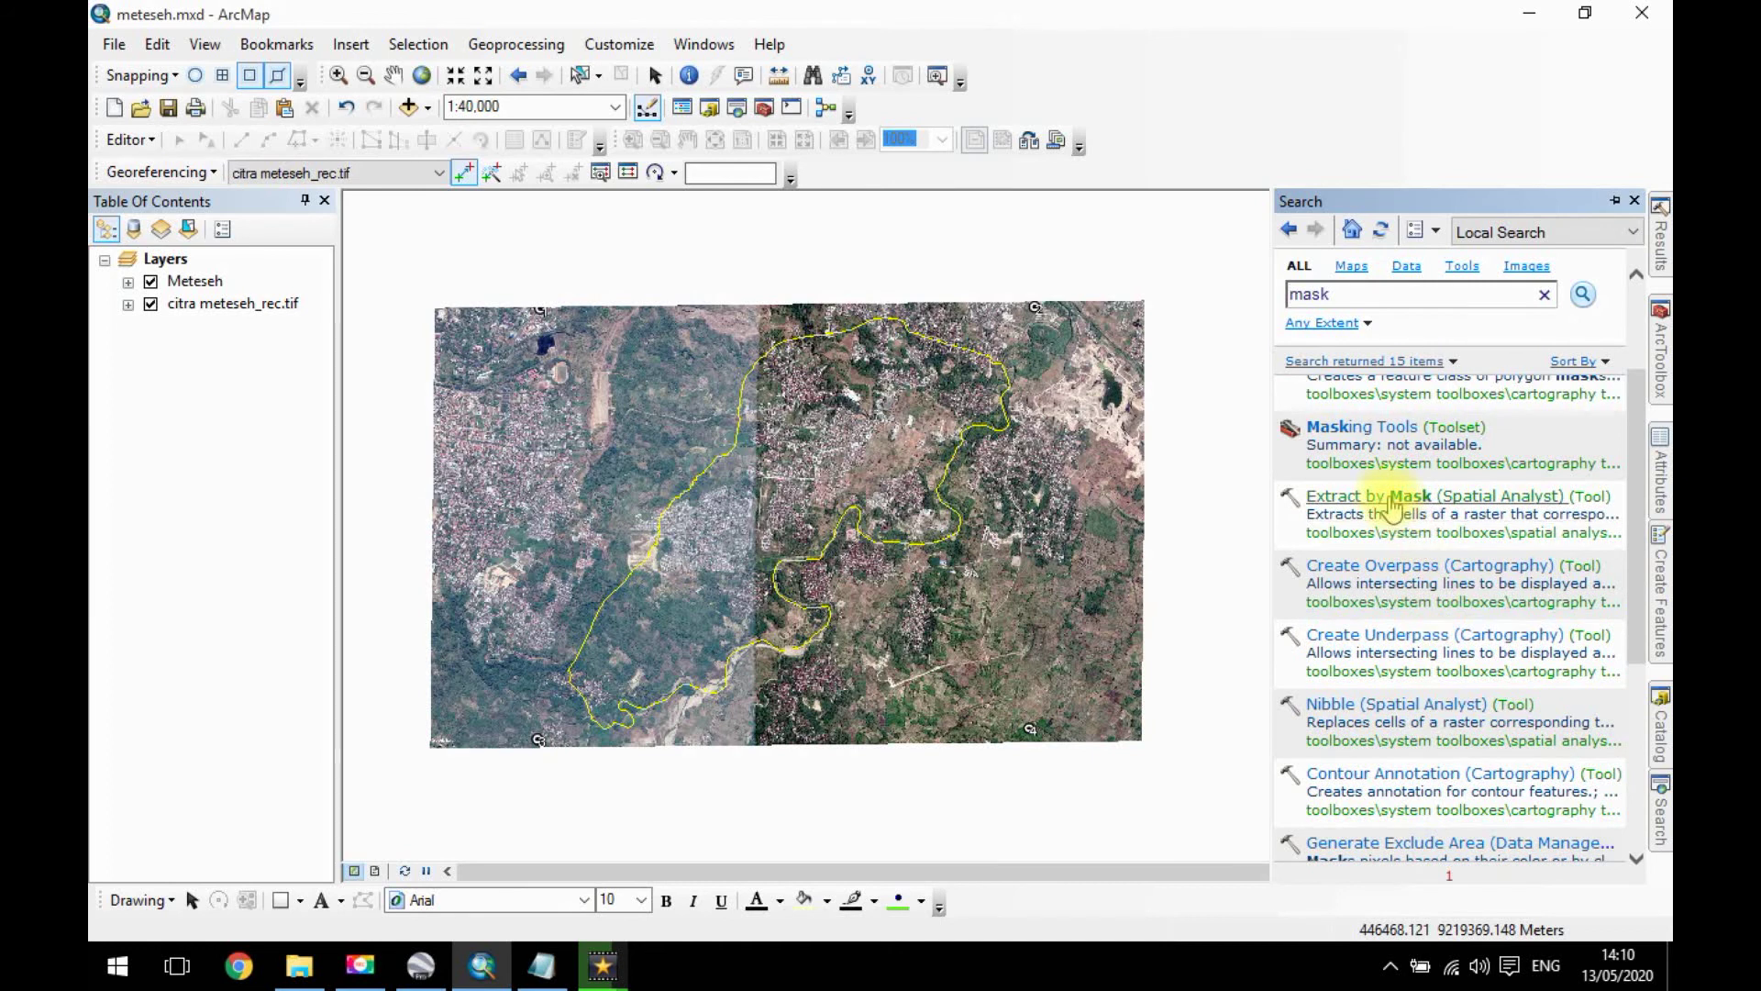
Open the Extract by Mask tool from the Extraction toolset and set citra meteseh_rec.tif as the input raster.
{"action": "left_click", "coordinate": [1660, 377]}
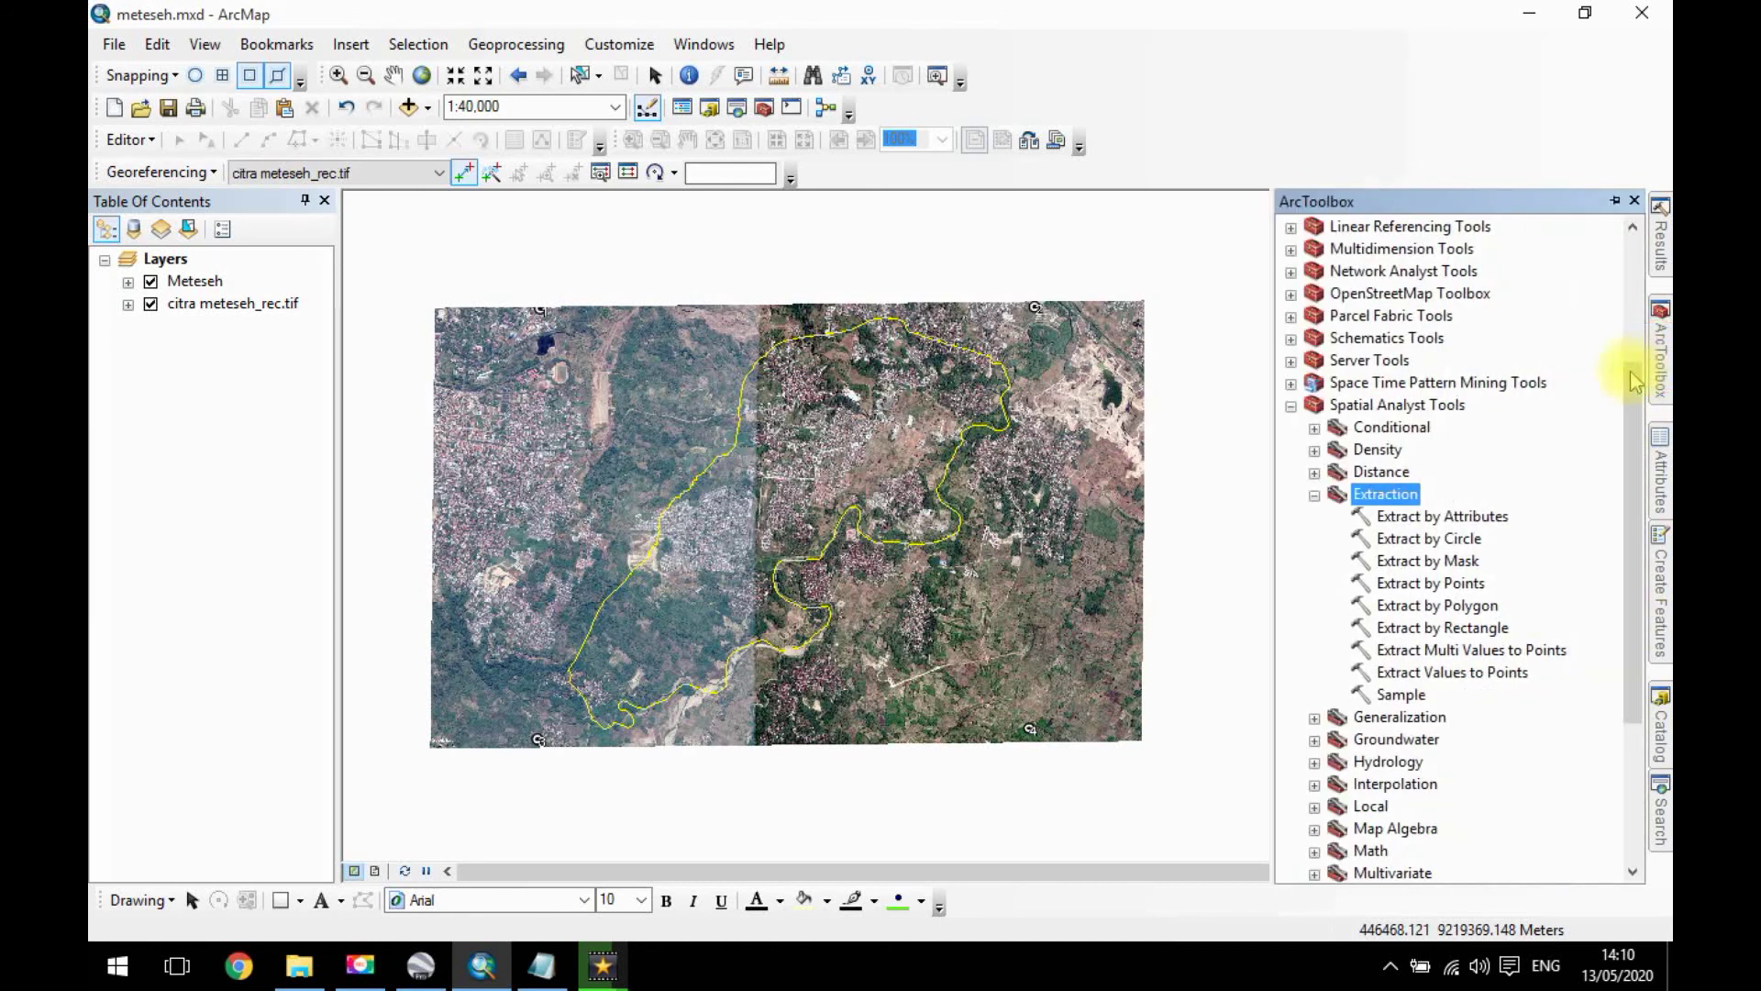
{"action": "double_click", "coordinate": [1447, 562]}
{"action": "left_click", "coordinate": [897, 304]}
{"action": "left_click_drag", "start_coordinate": [904, 385], "coordinate": [965, 267]}
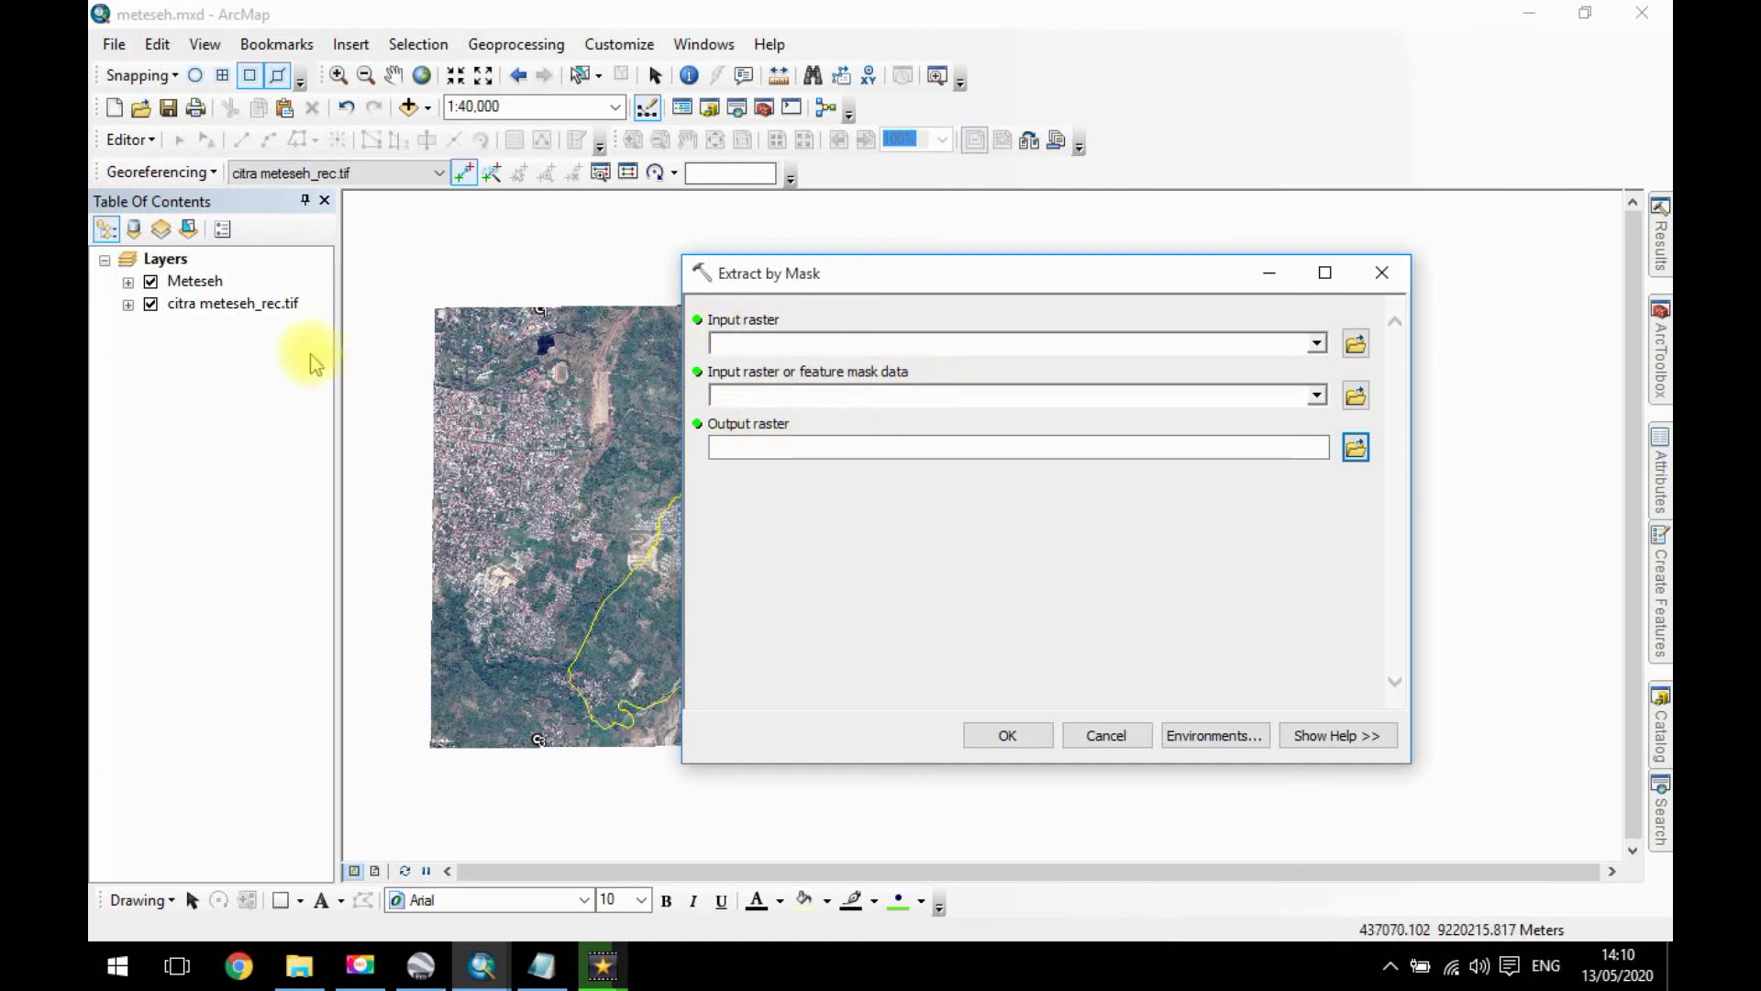
{"action": "left_click", "coordinate": [129, 312]}
{"action": "left_click_drag", "start_coordinate": [208, 306], "coordinate": [743, 346]}
{"action": "left_click", "coordinate": [128, 304]}
{"action": "left_click", "coordinate": [128, 282]}
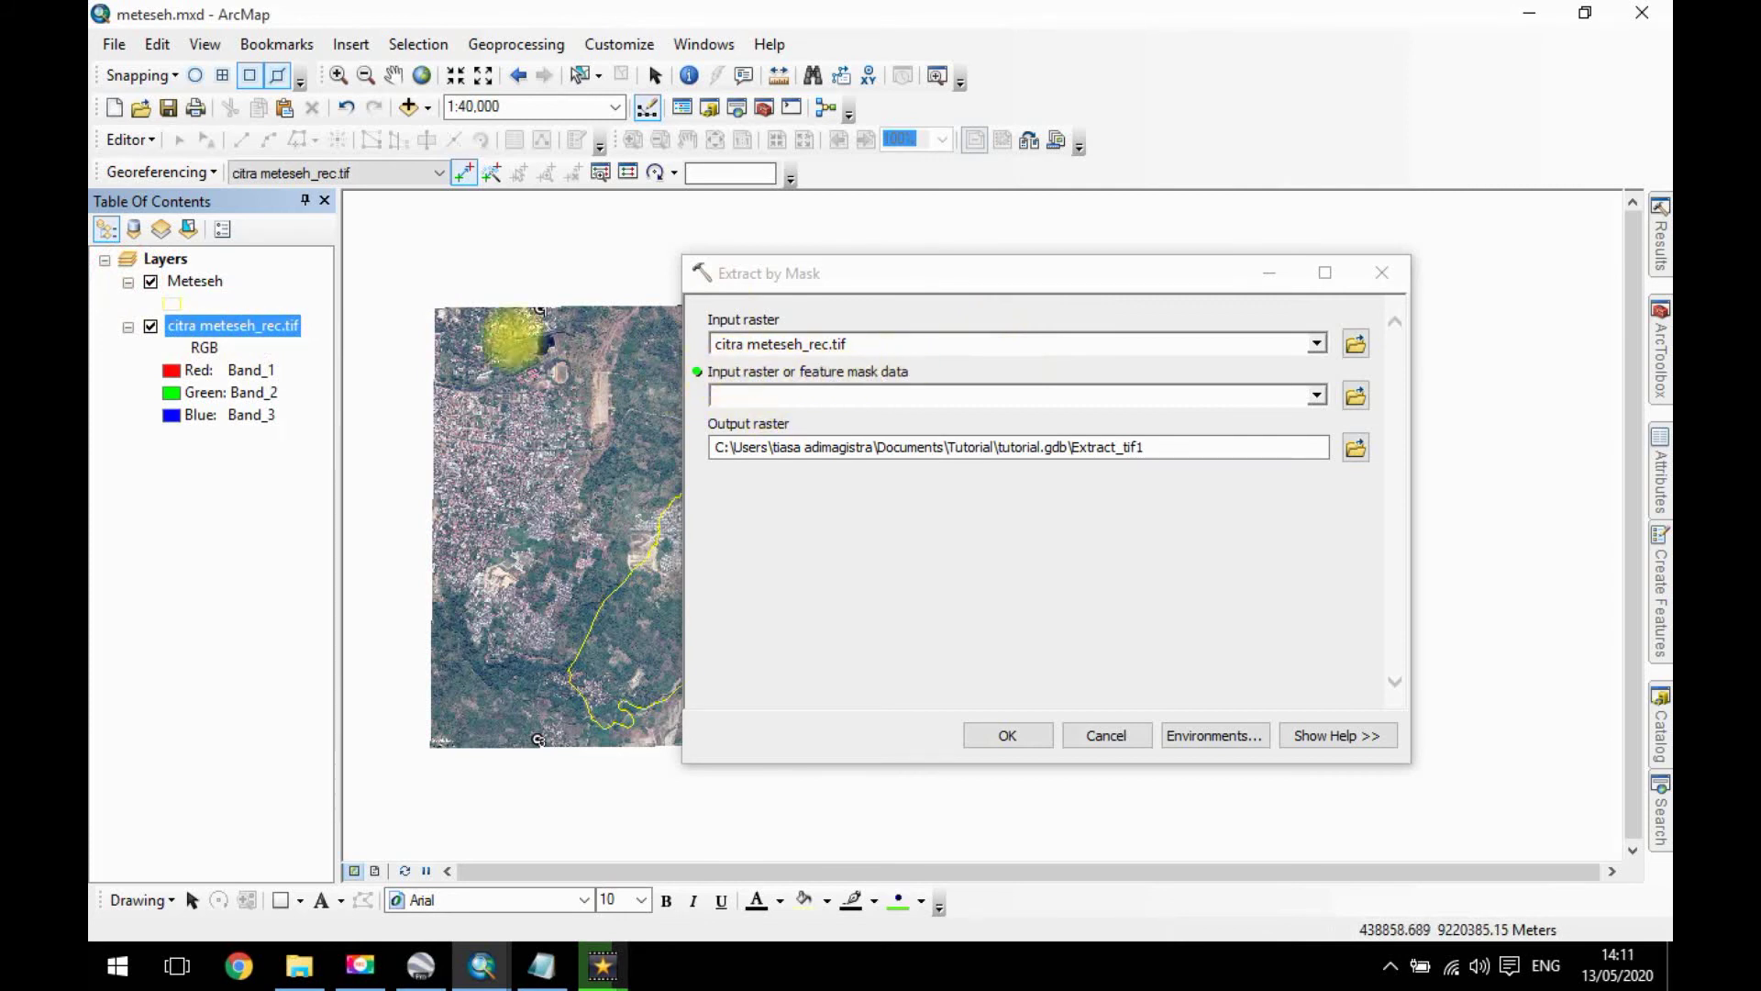
Set the Meteseh layer as the feature mask data and run Extract by Mask with the default output in tutorial.gdb.
{"action": "left_click", "coordinate": [199, 284]}
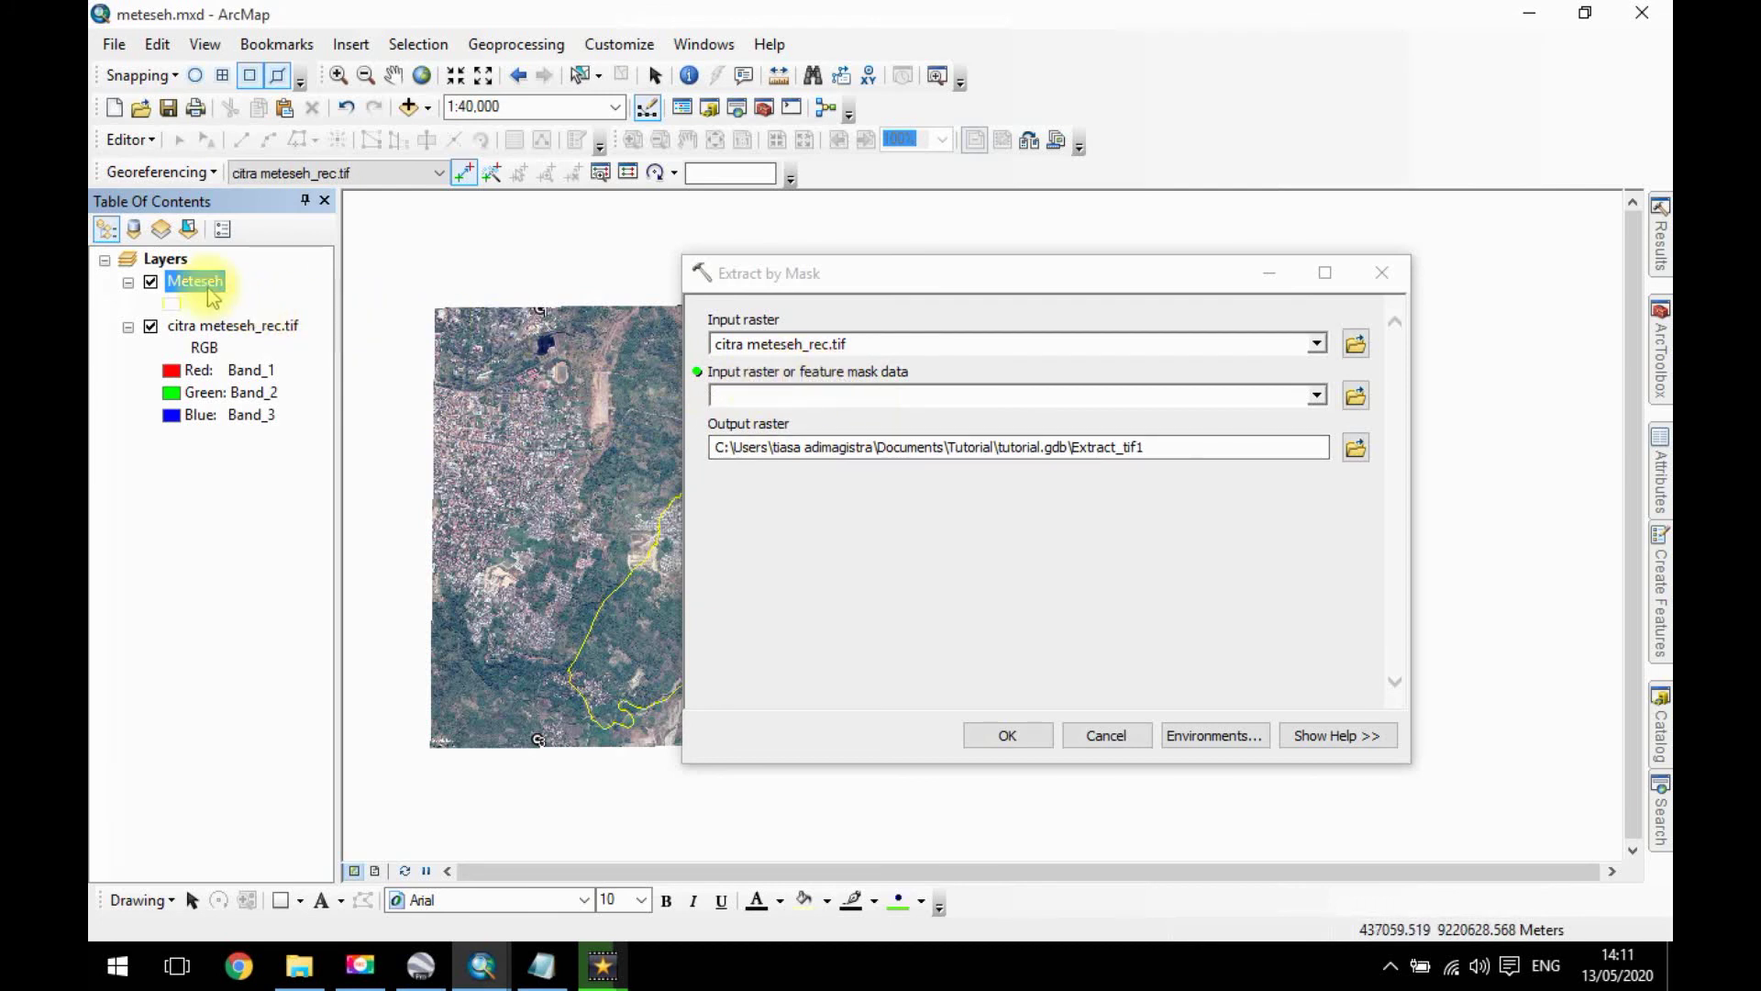
{"action": "left_click_drag", "start_coordinate": [191, 288], "coordinate": [758, 373]}
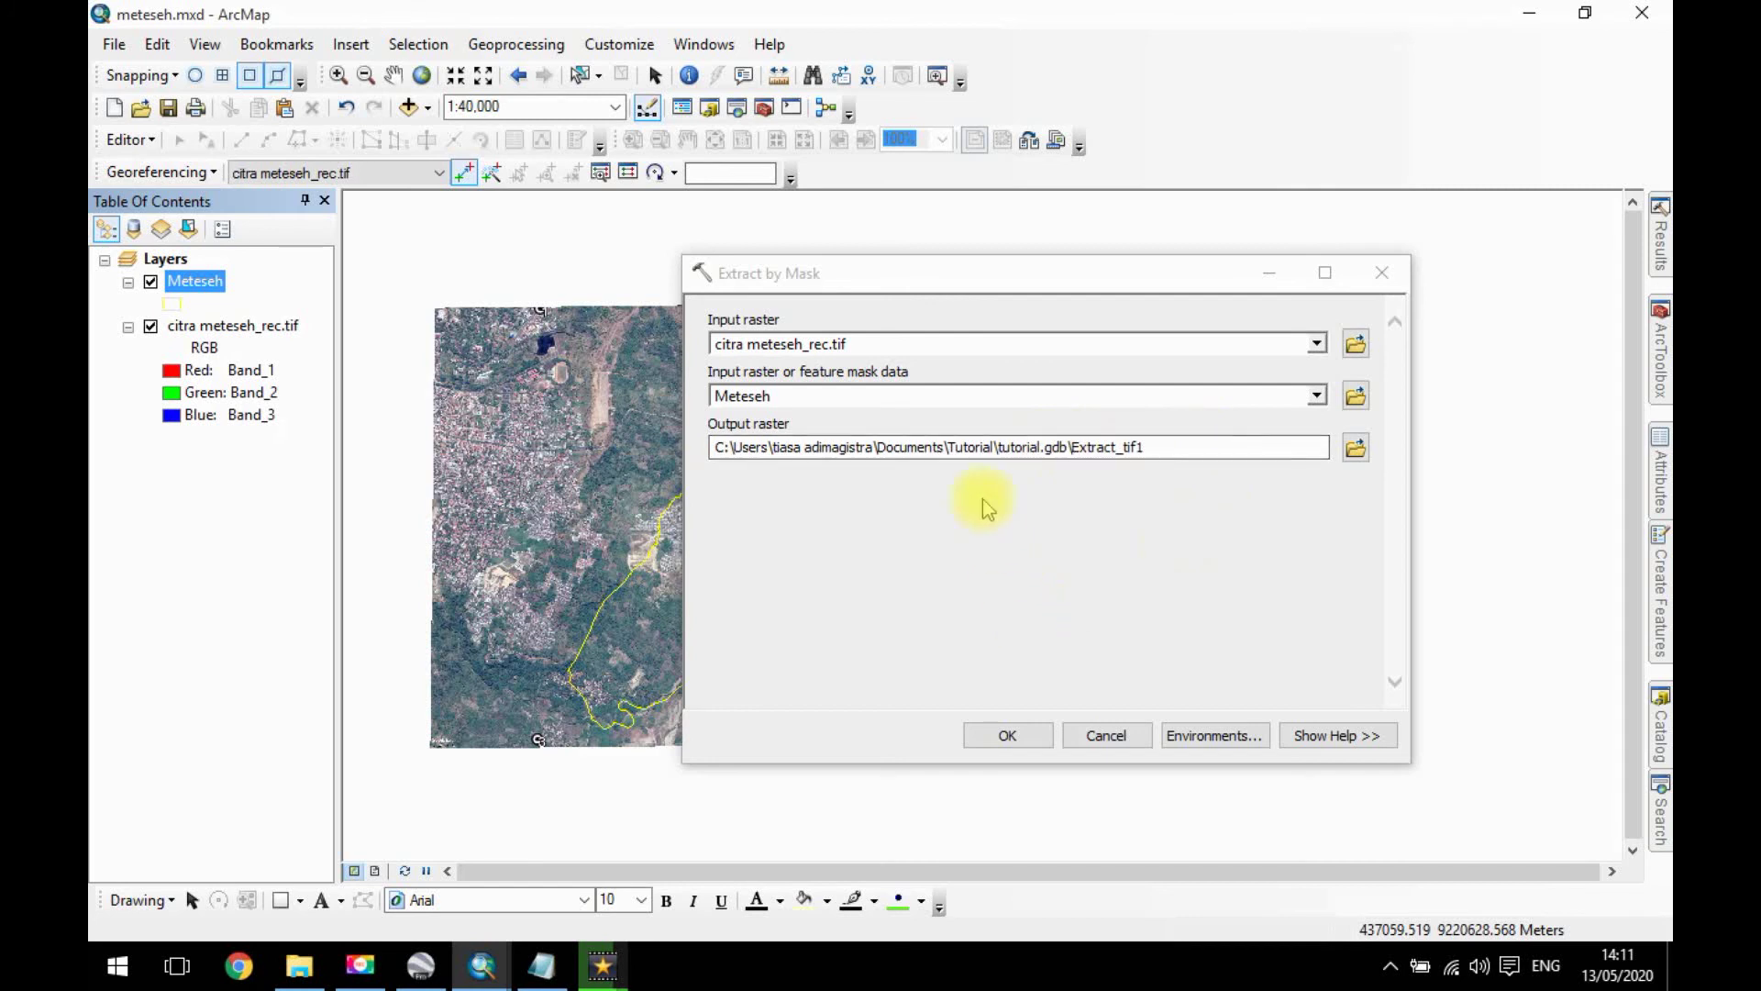
{"action": "left_click", "coordinate": [1018, 733]}
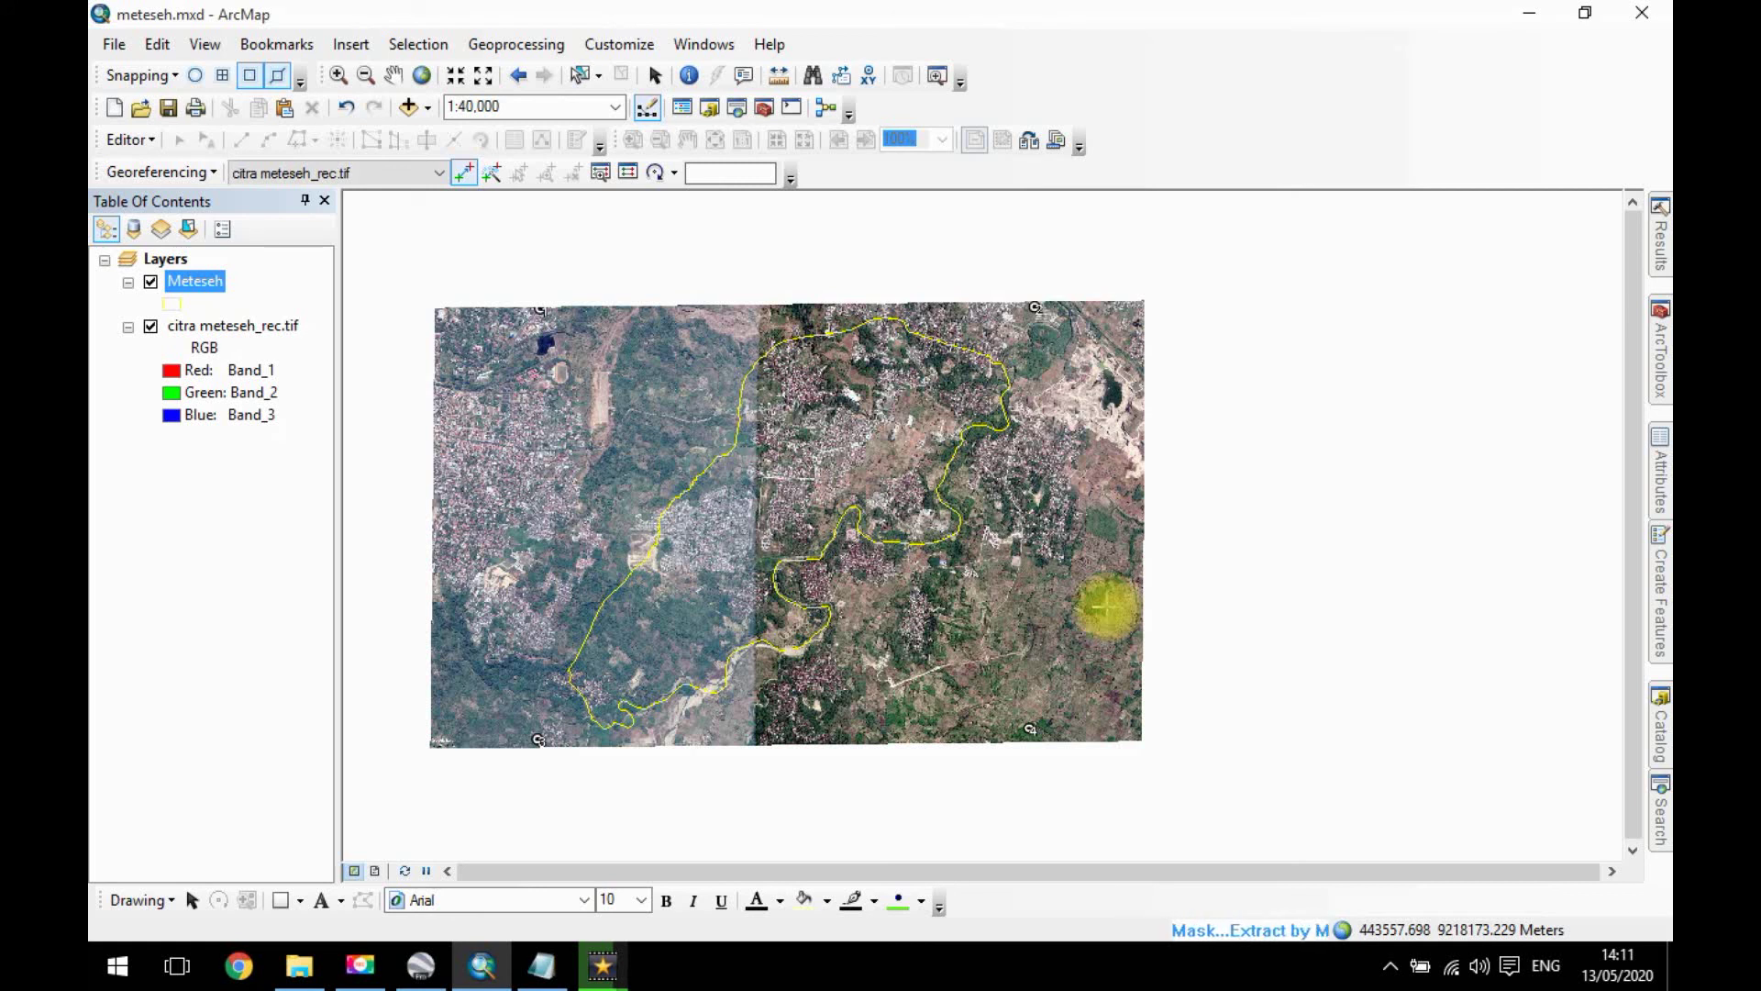
{"action": "left_click", "coordinate": [1106, 605]}
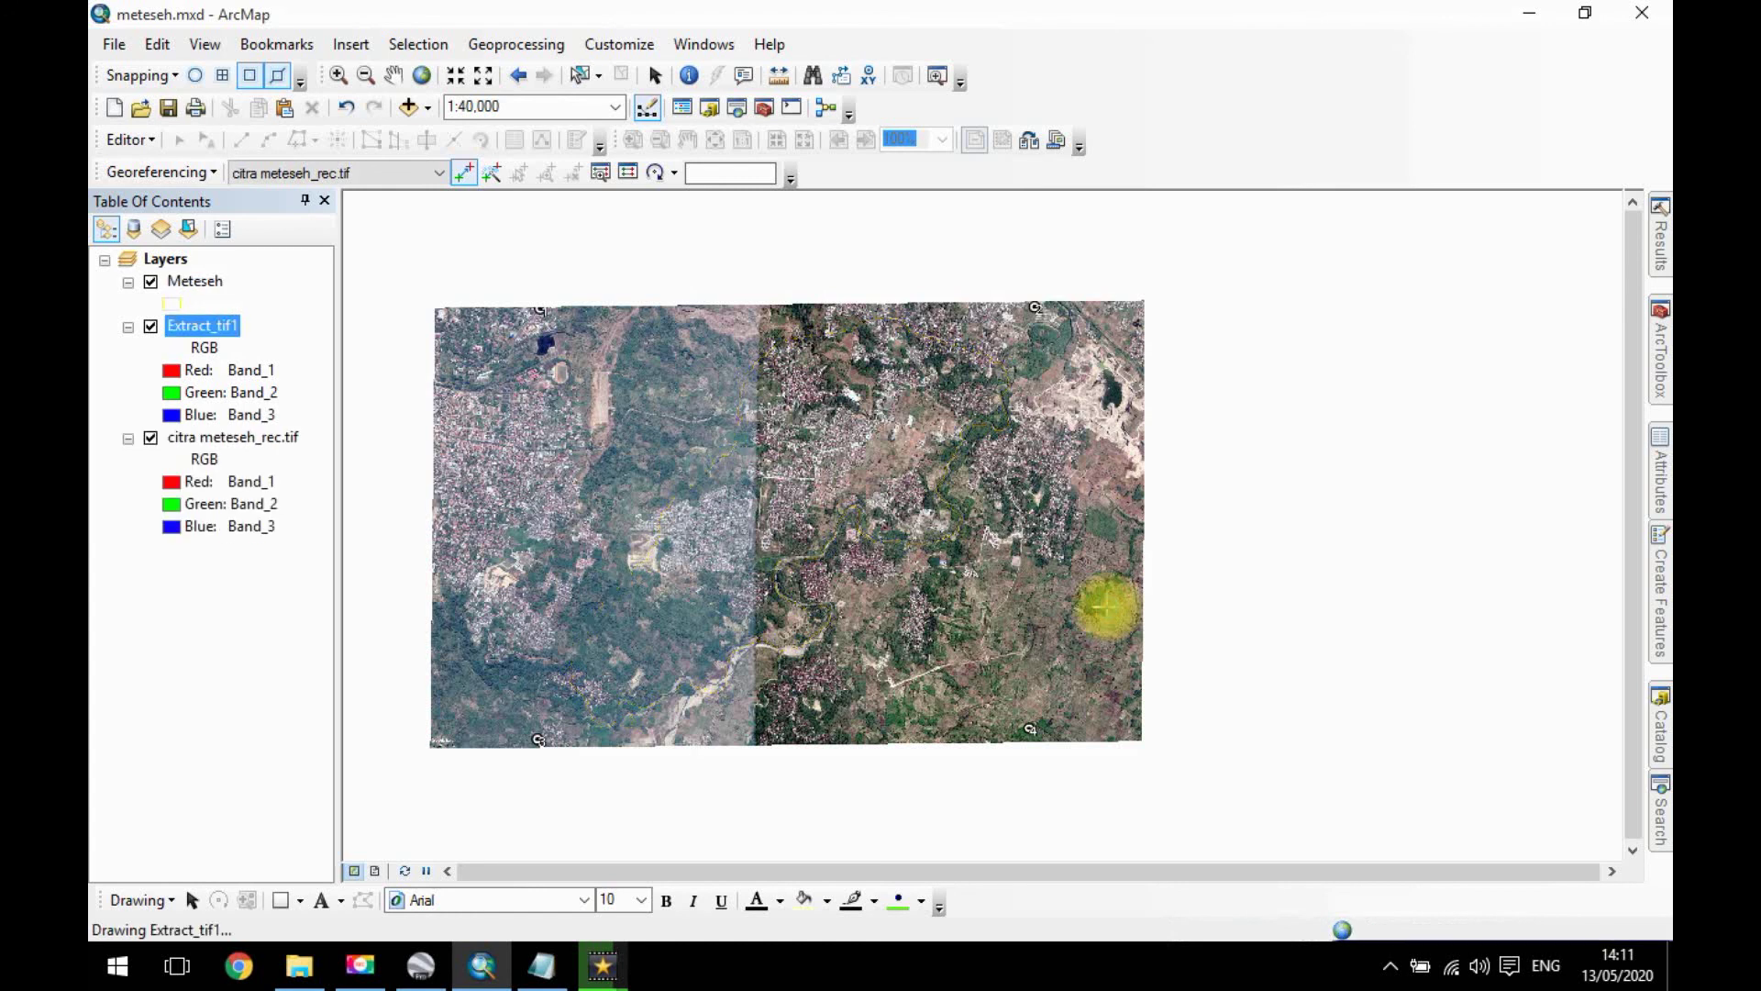
{"action": "left_click", "coordinate": [812, 431]}
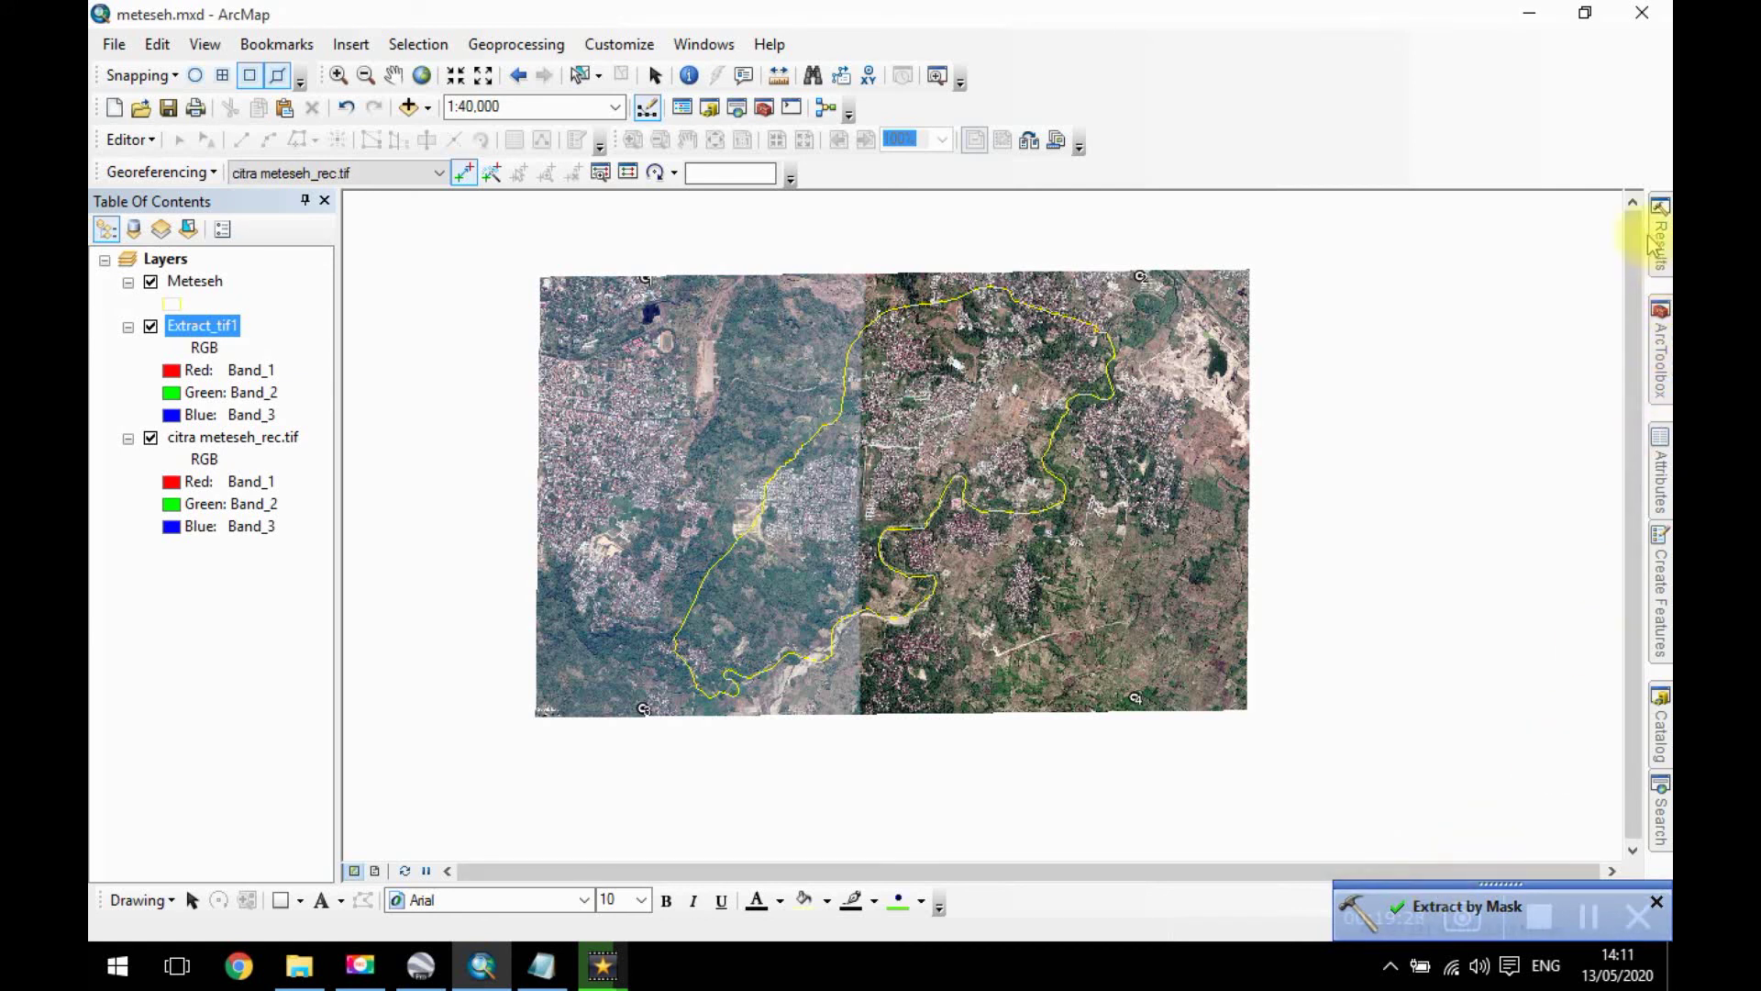
Show the geoprocessing results of the current session and expand the Extract by Mask entry.
{"action": "left_click", "coordinate": [515, 44]}
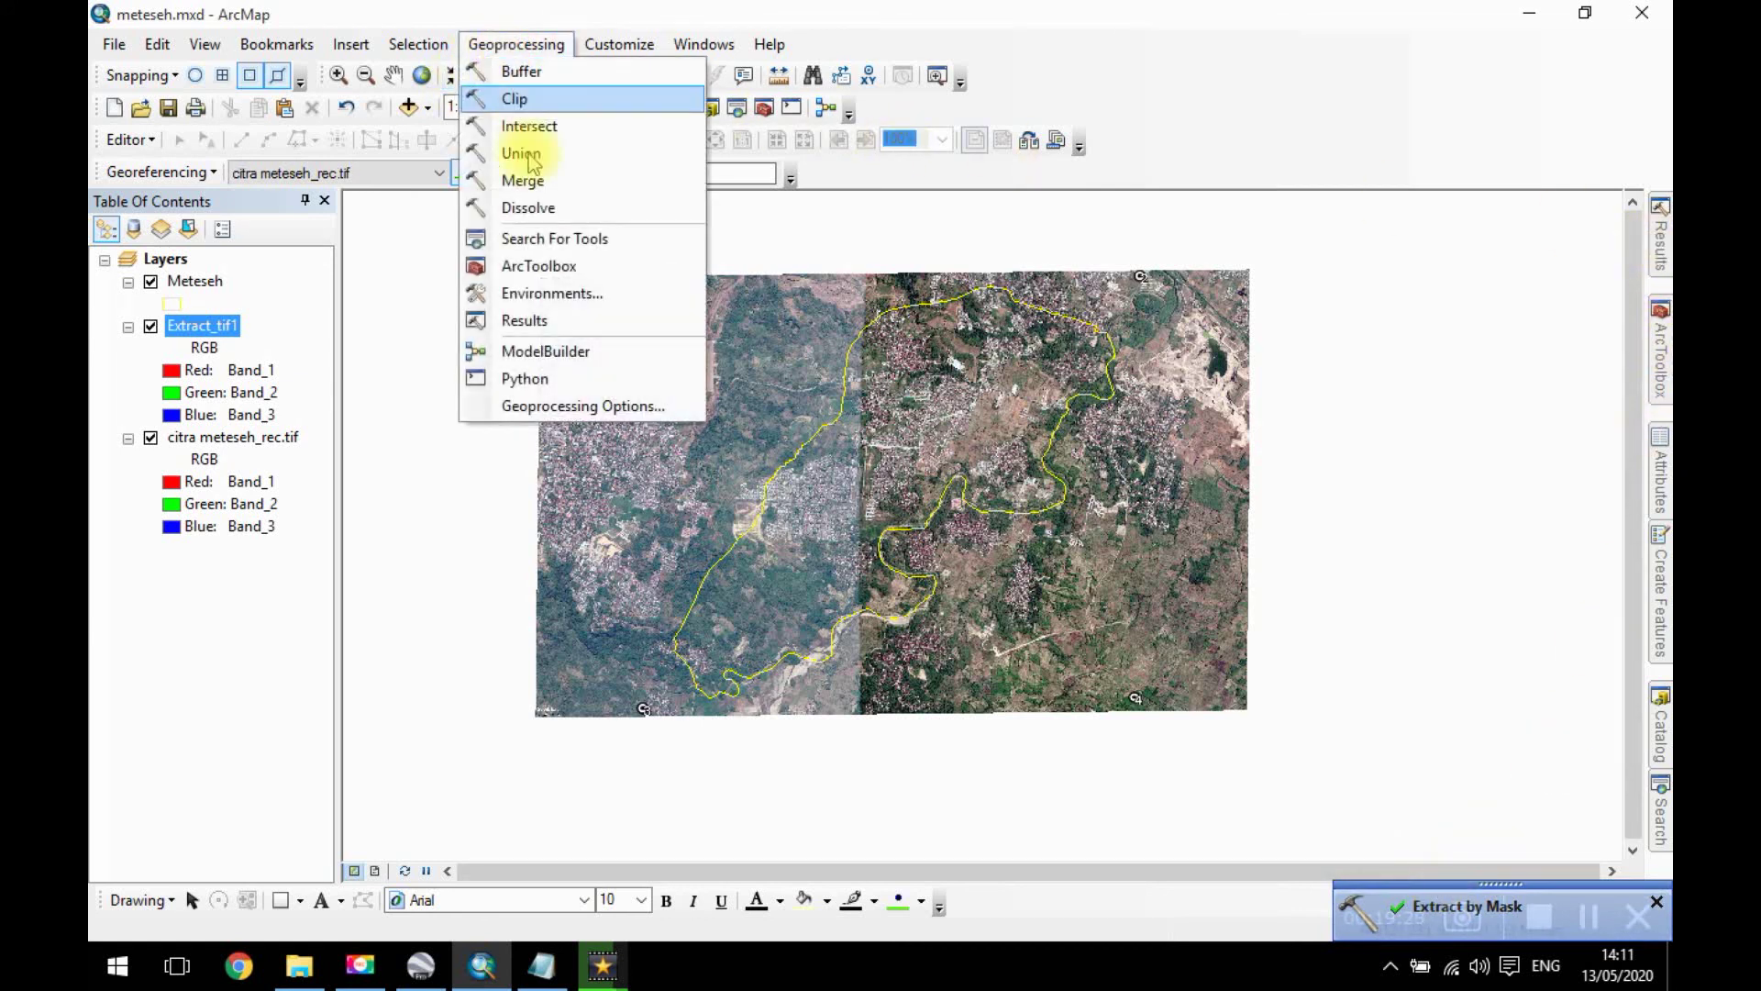
{"action": "left_click", "coordinate": [566, 322]}
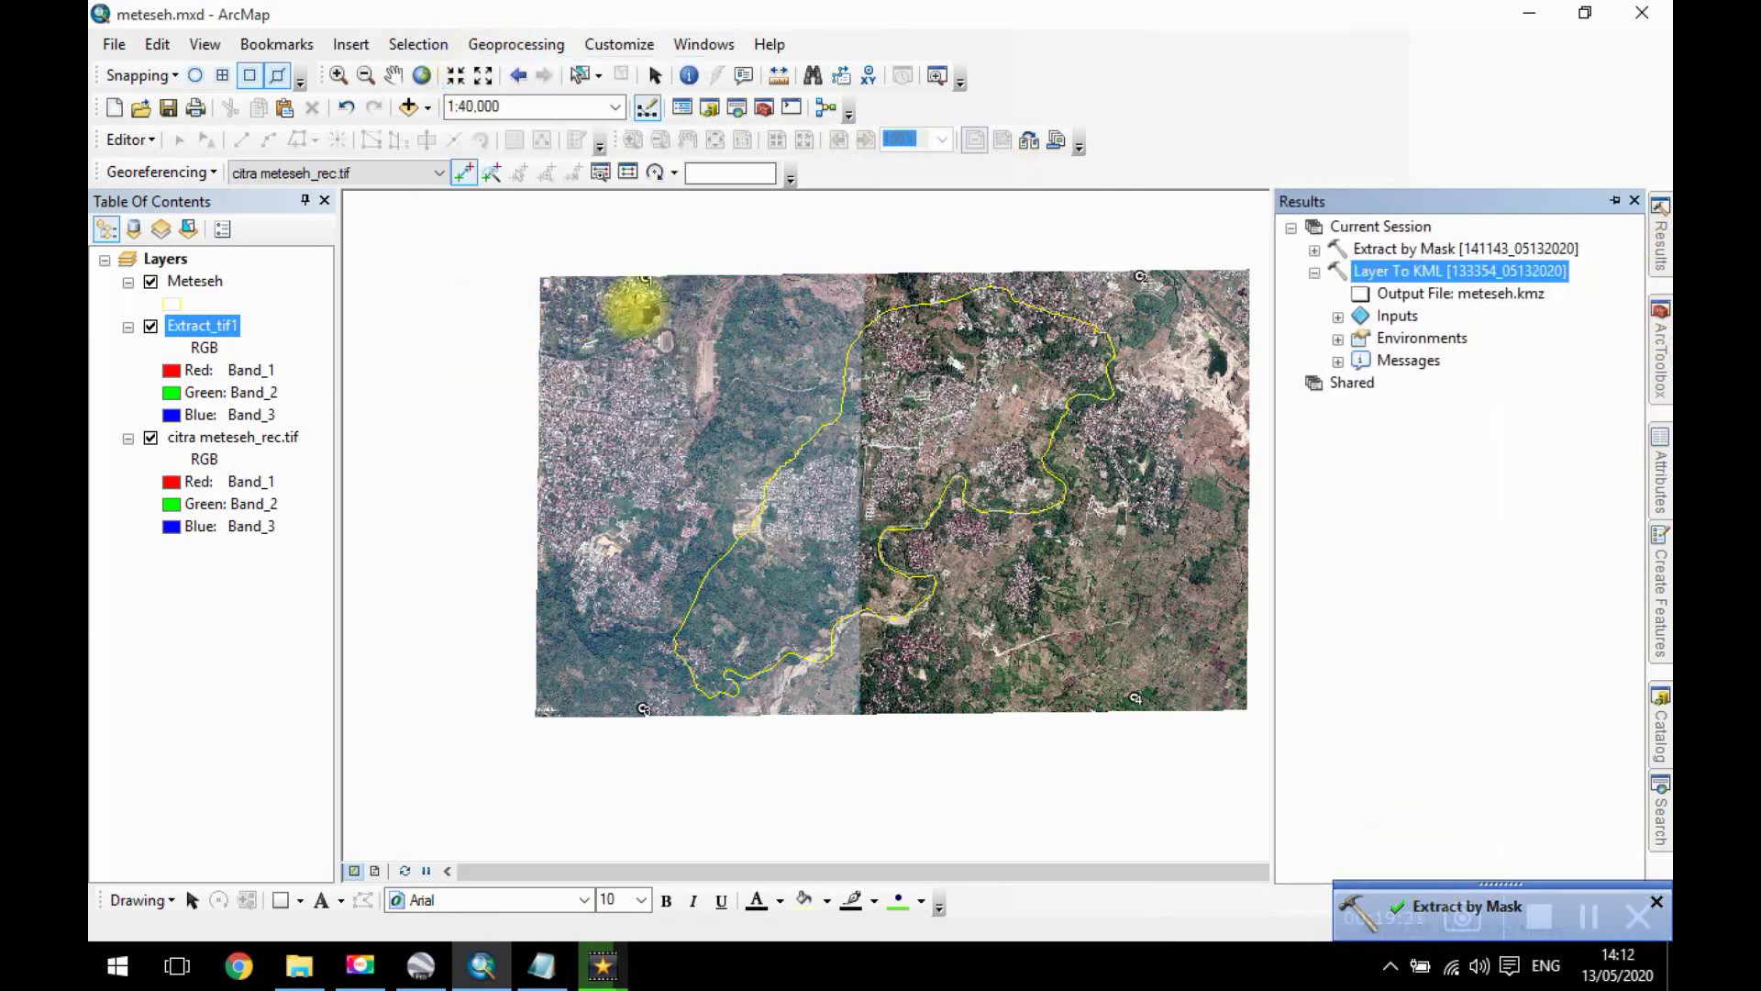
{"action": "left_click", "coordinate": [1314, 248]}
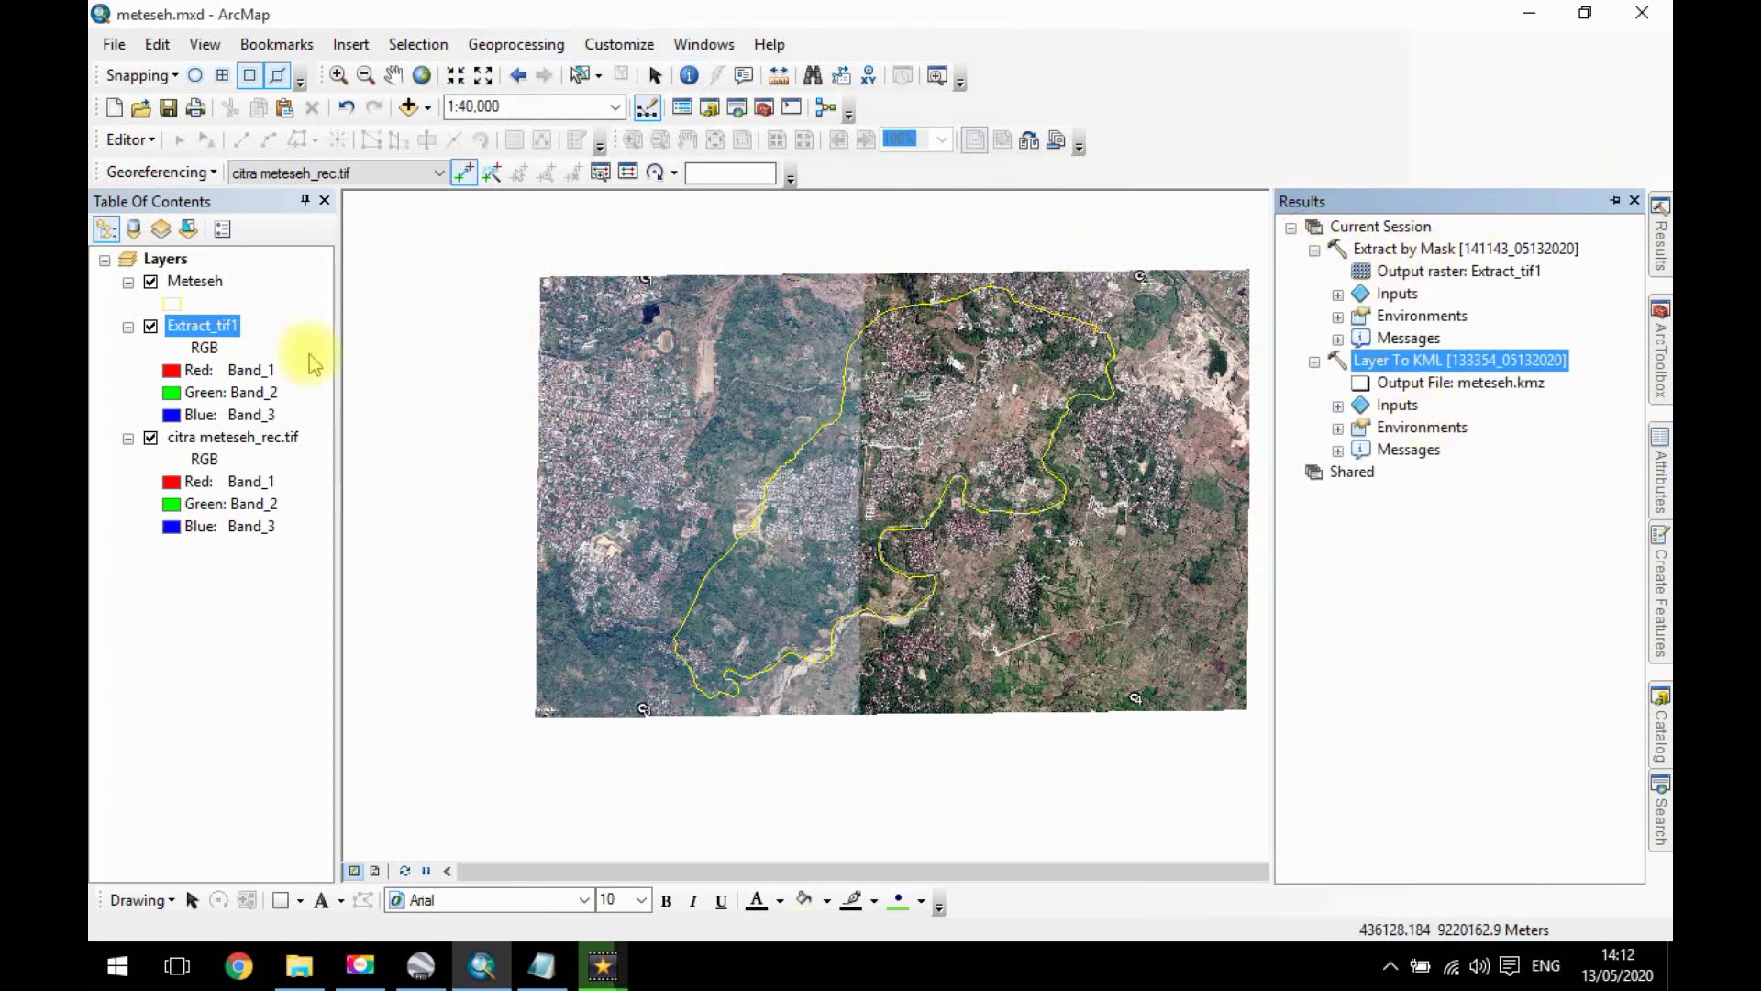
Hide the citra meteseh_rec.tif layer and remove it from the map.
{"action": "left_click", "coordinate": [218, 438]}
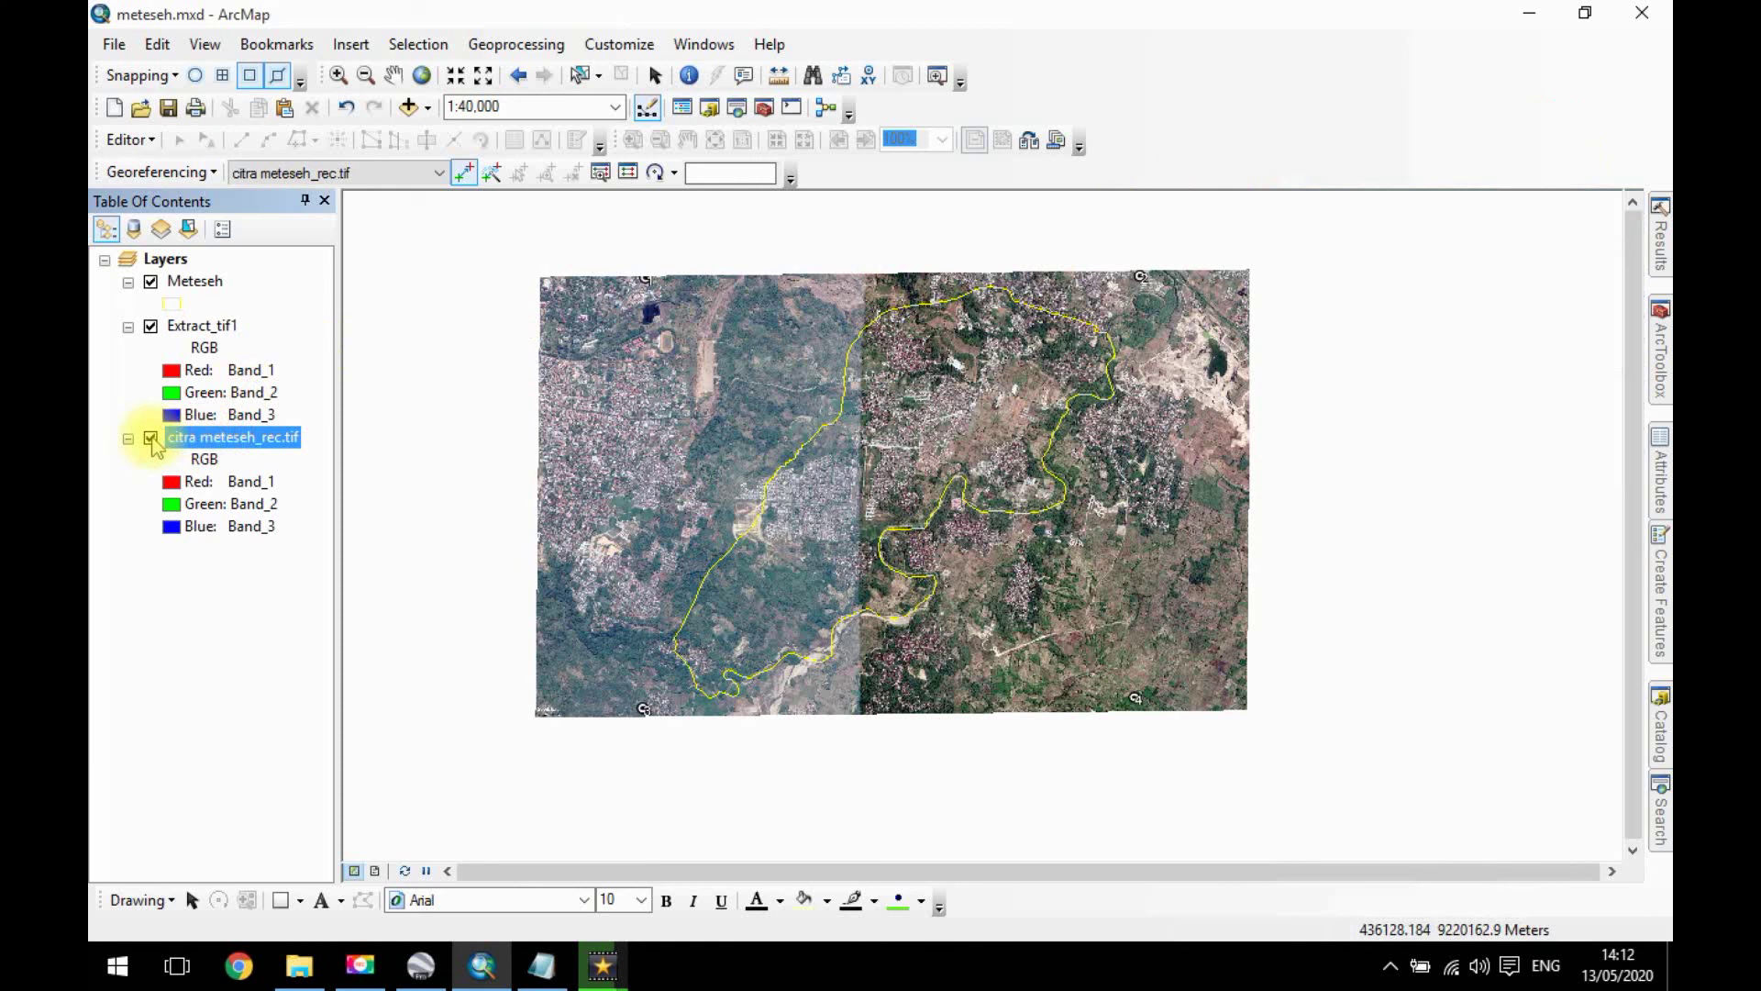
{"action": "left_click", "coordinate": [150, 438]}
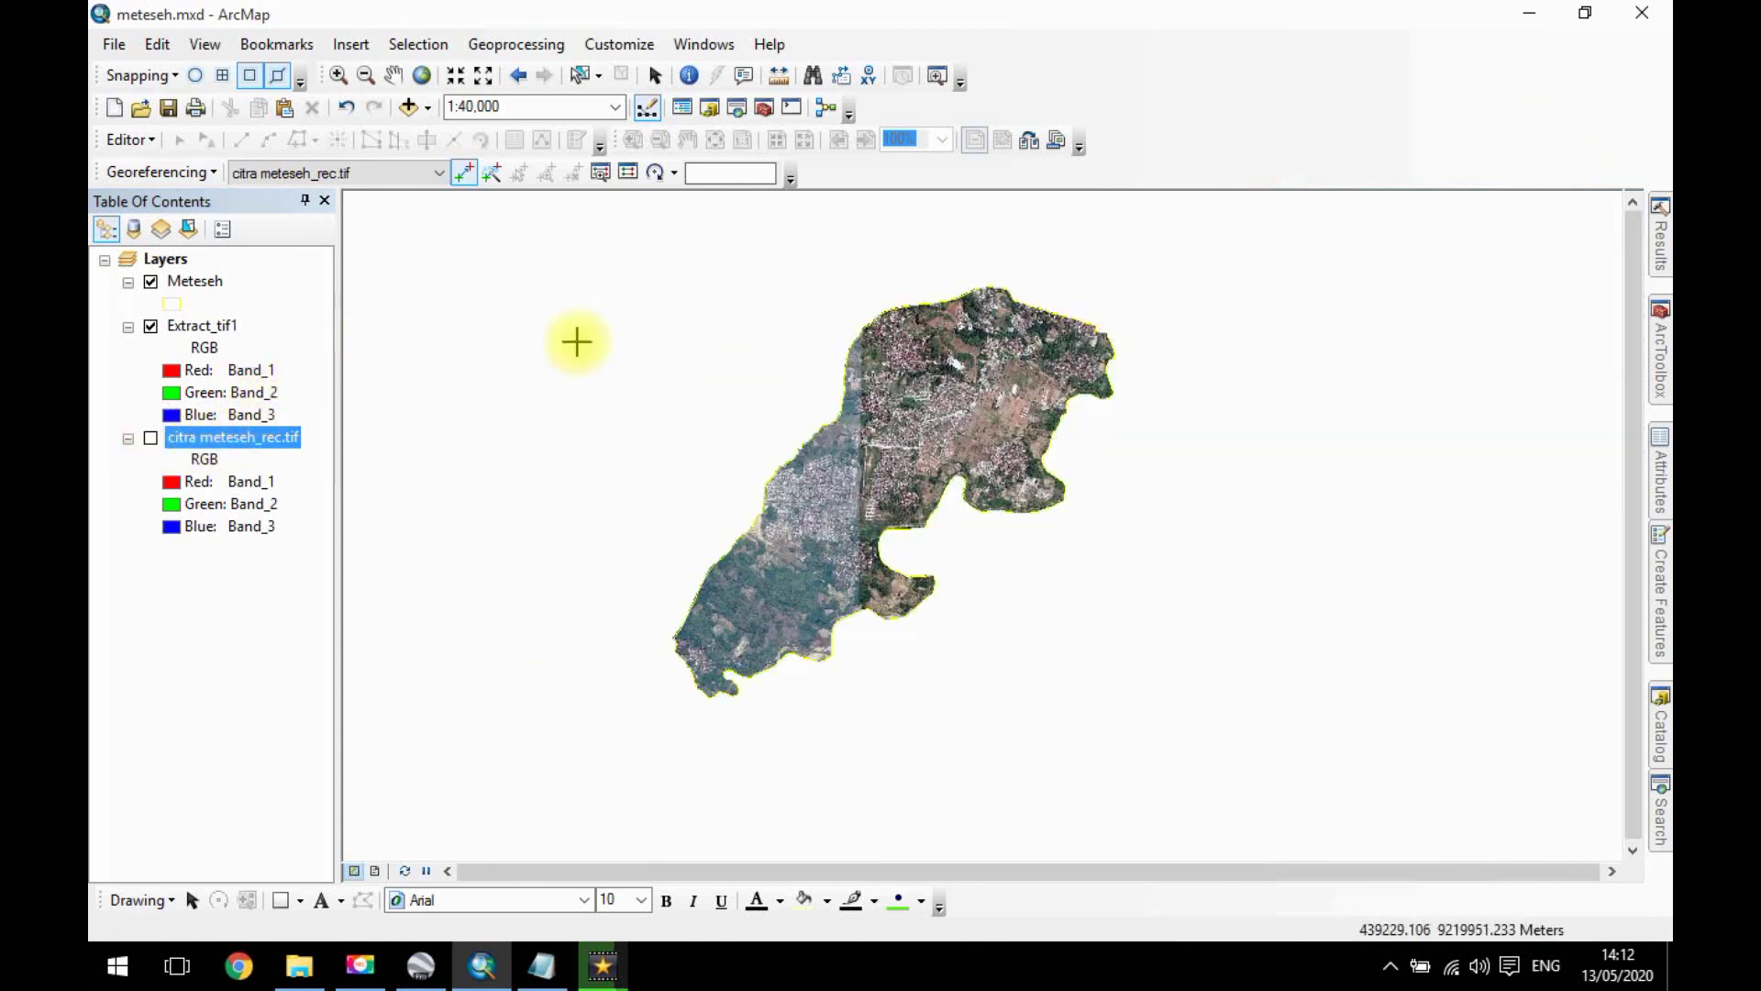
{"action": "right_click", "coordinate": [198, 438]}
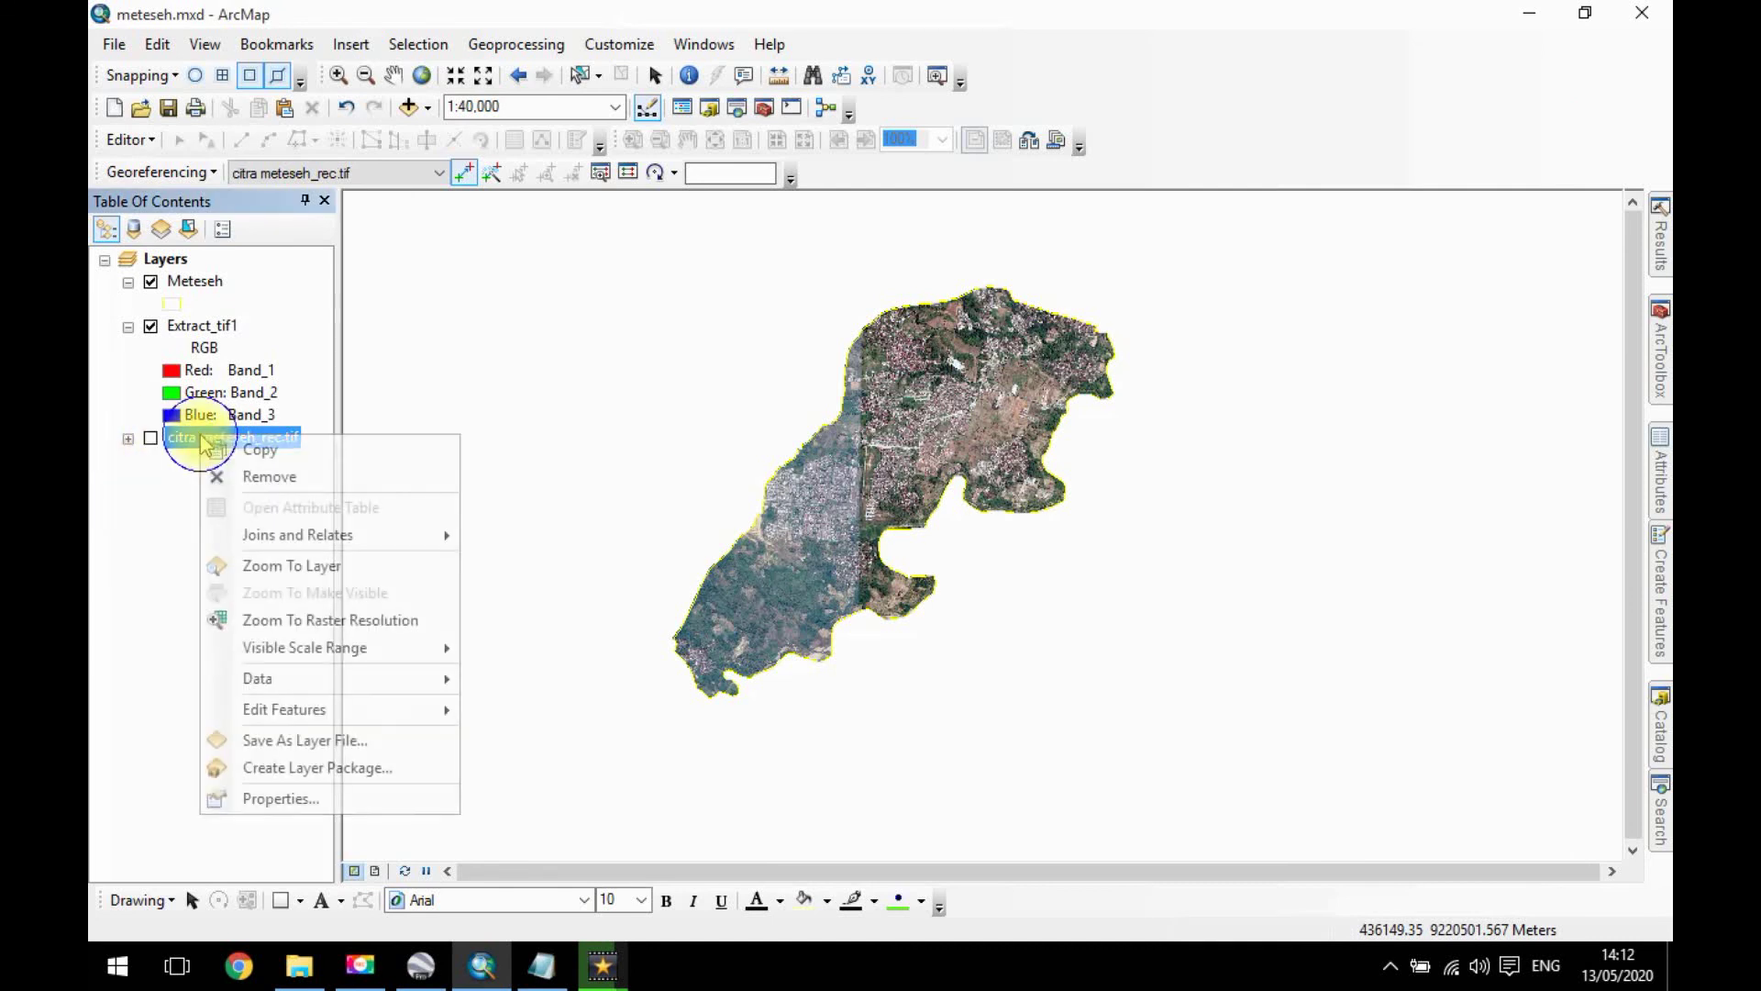
{"action": "left_click", "coordinate": [279, 471]}
Examine the clipped Extract_tif1 raster against the Meteseh boundary, both in close detail and in full extent.
{"action": "scroll", "coordinate": [955, 386], "scroll_direction": "up", "scroll_amount": 4}
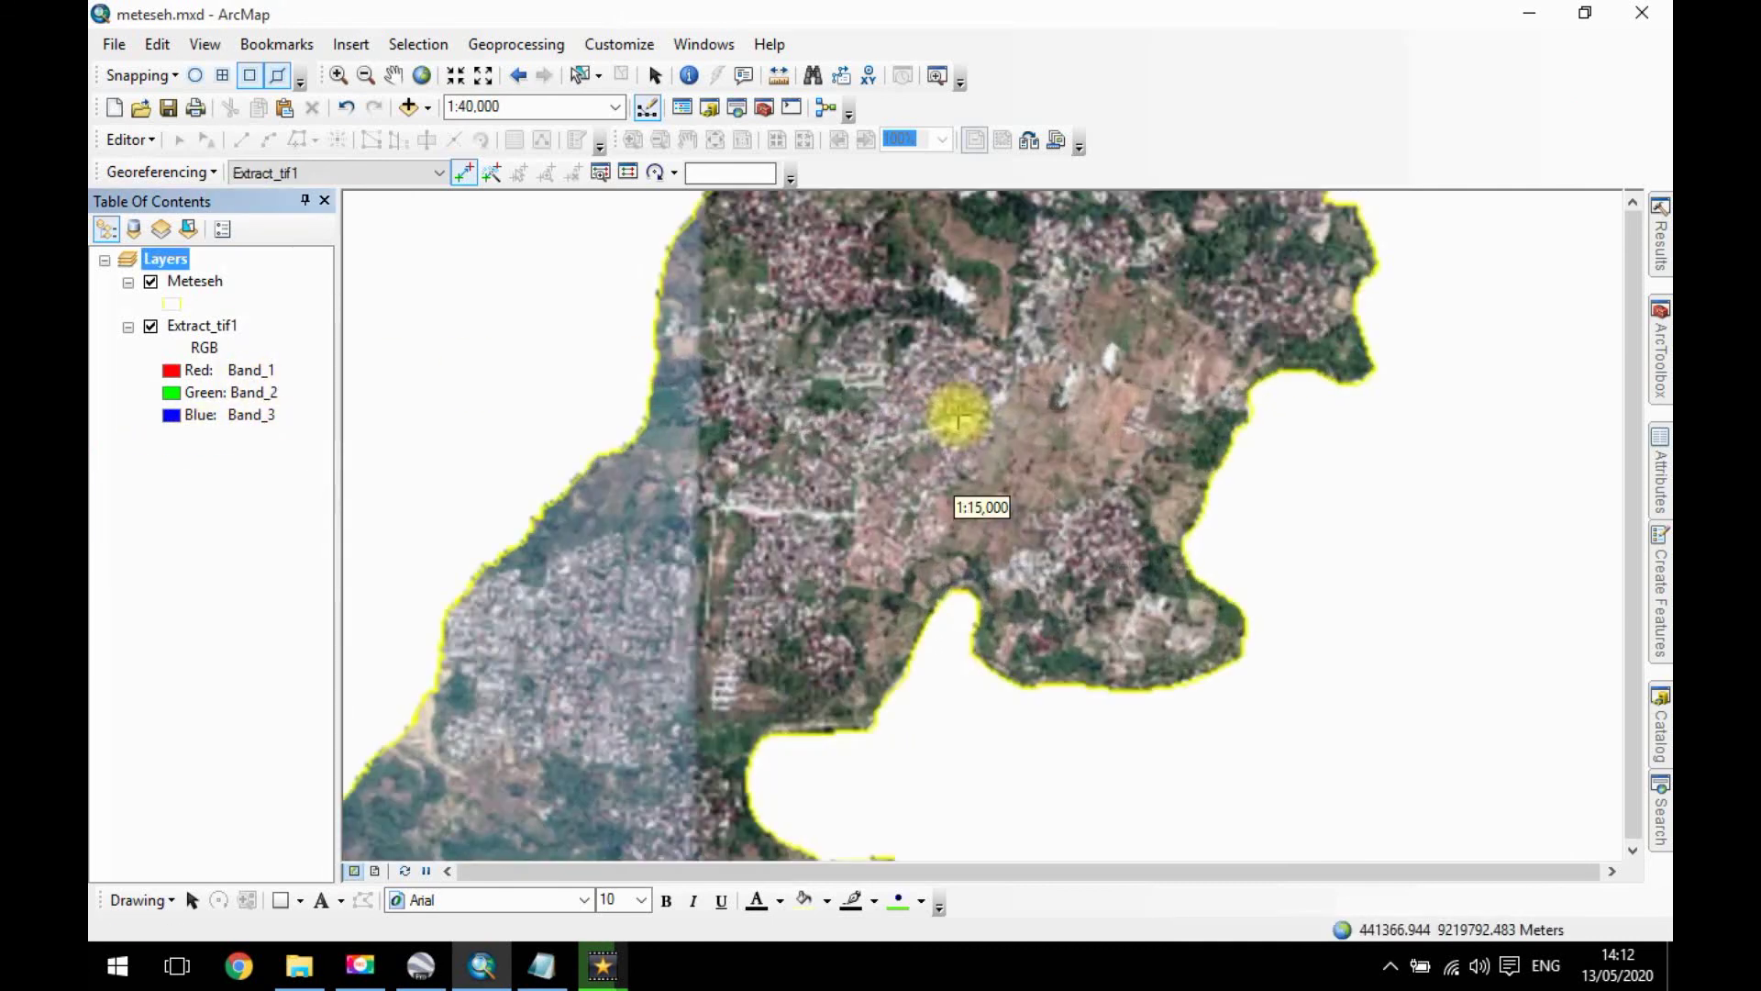
{"action": "scroll", "coordinate": [1064, 514], "scroll_direction": "down", "scroll_amount": 2}
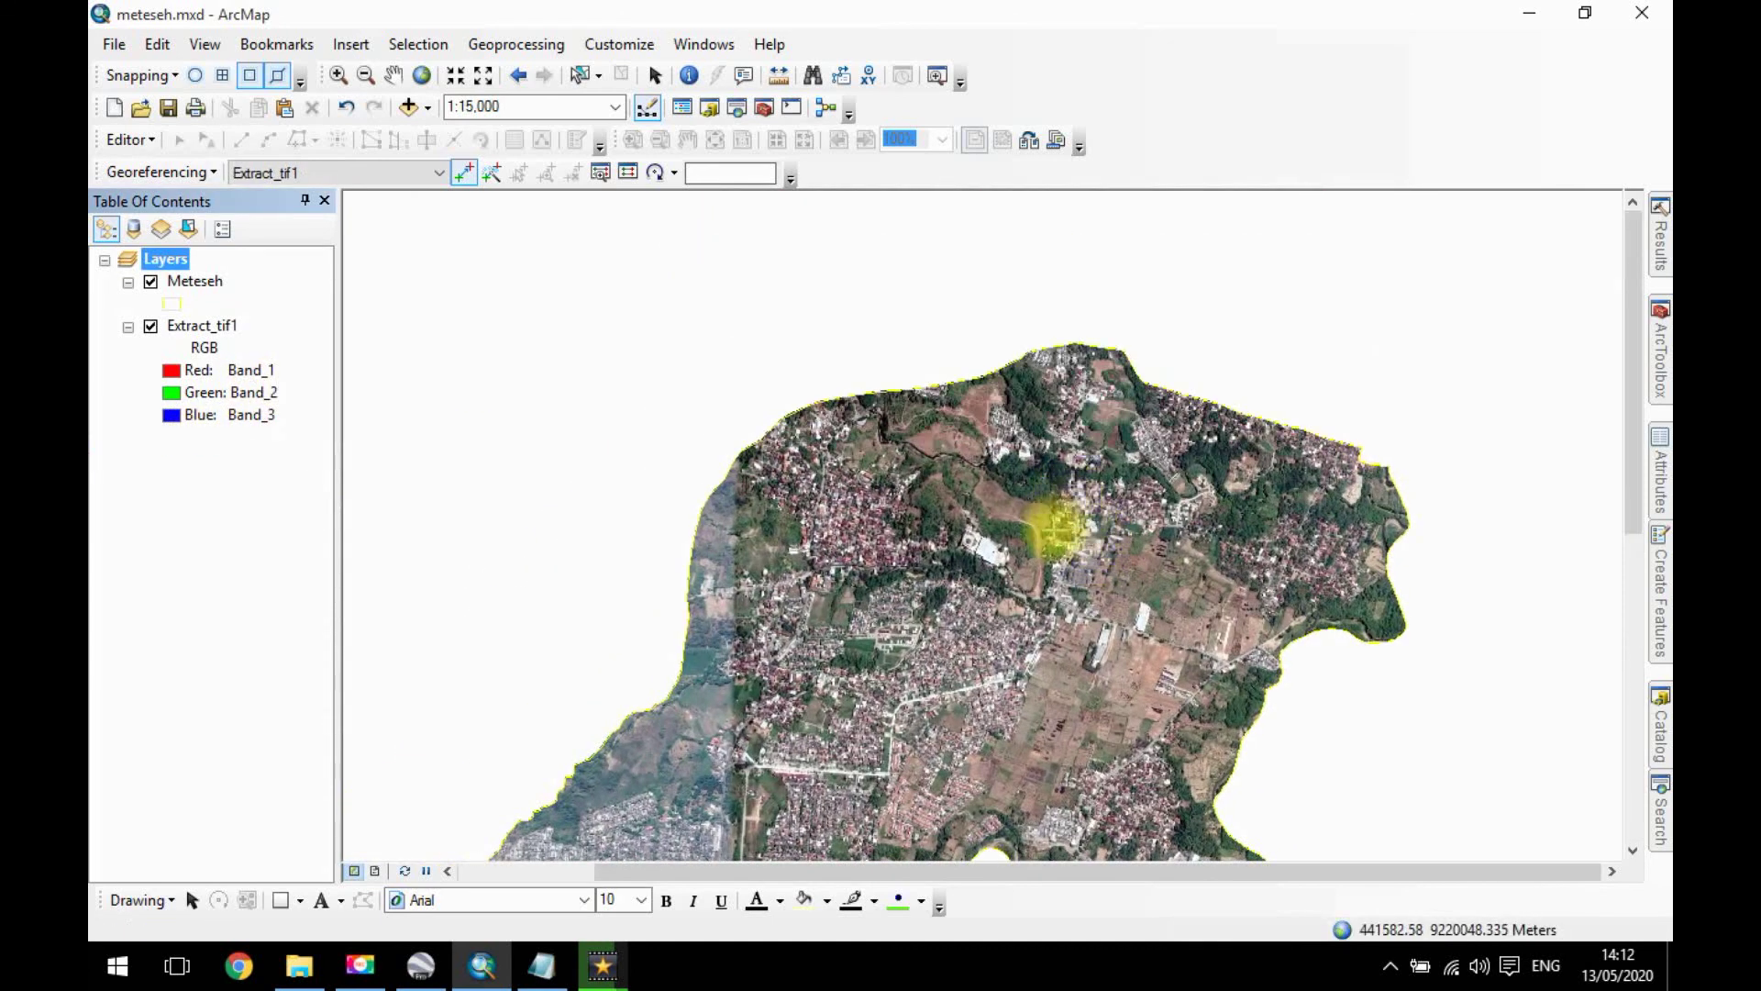
{"action": "left_click_drag", "start_coordinate": [1054, 679], "coordinate": [789, 518]}
{"action": "scroll", "coordinate": [857, 464], "scroll_direction": "down", "scroll_amount": 1}
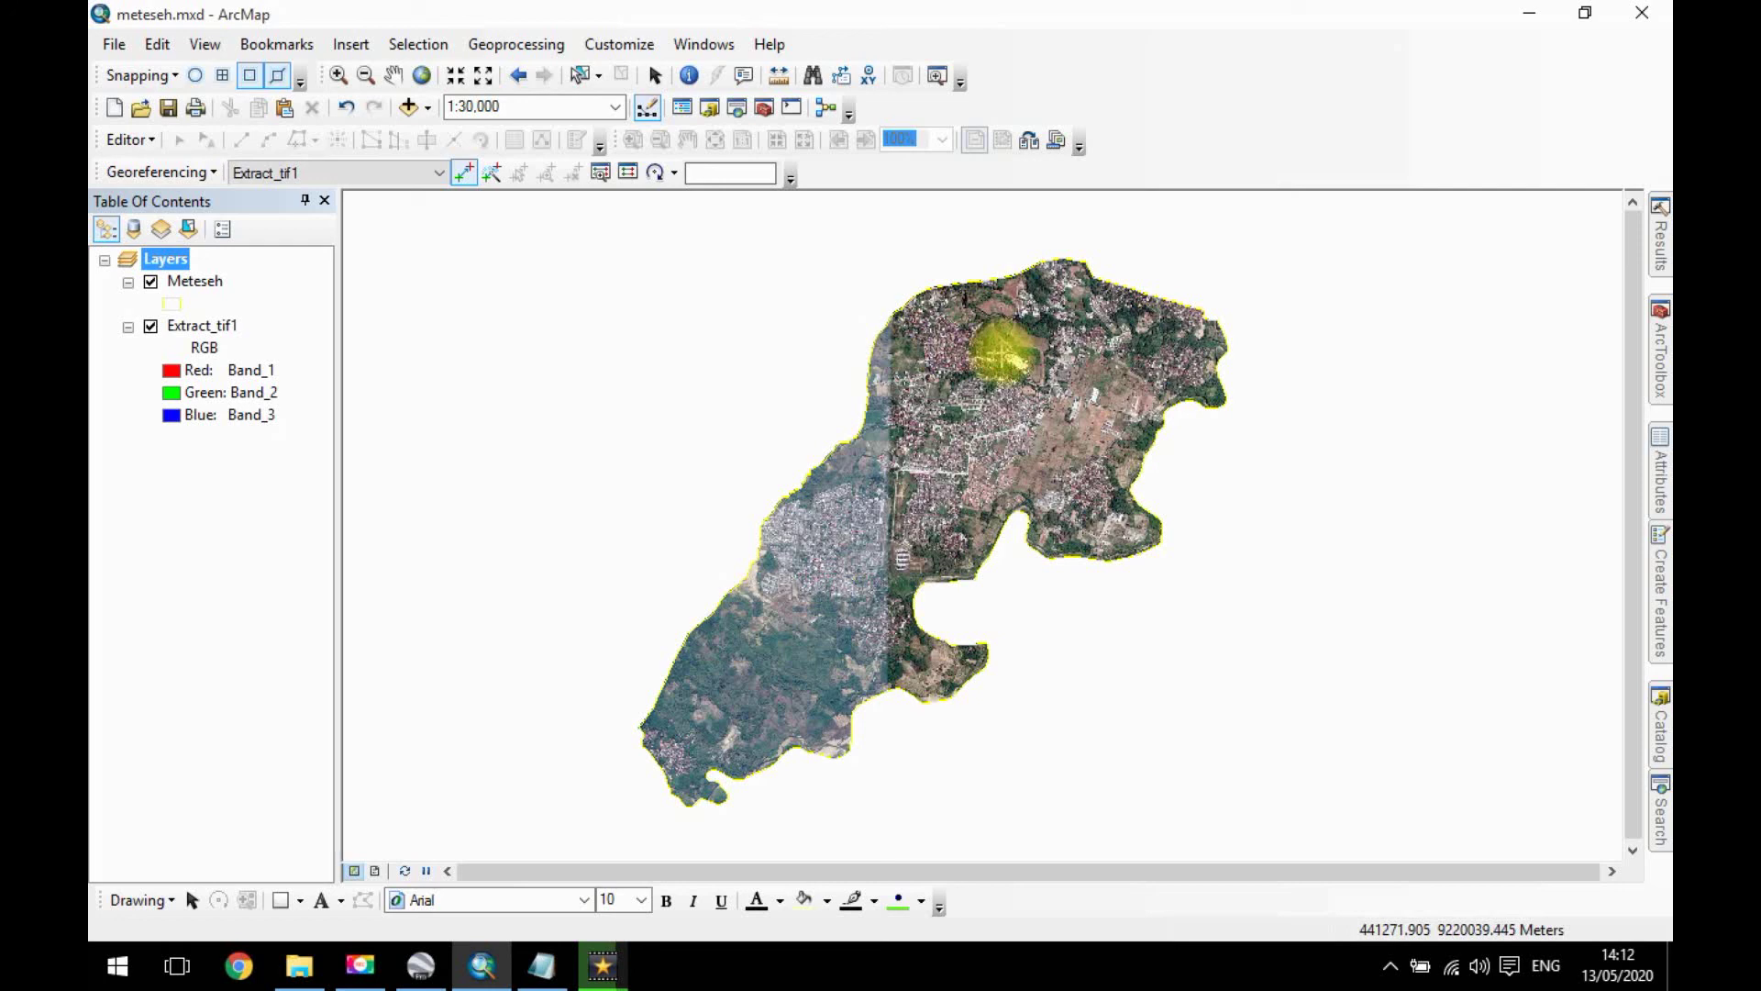
{"action": "scroll", "coordinate": [1018, 351], "scroll_direction": "up", "scroll_amount": 4}
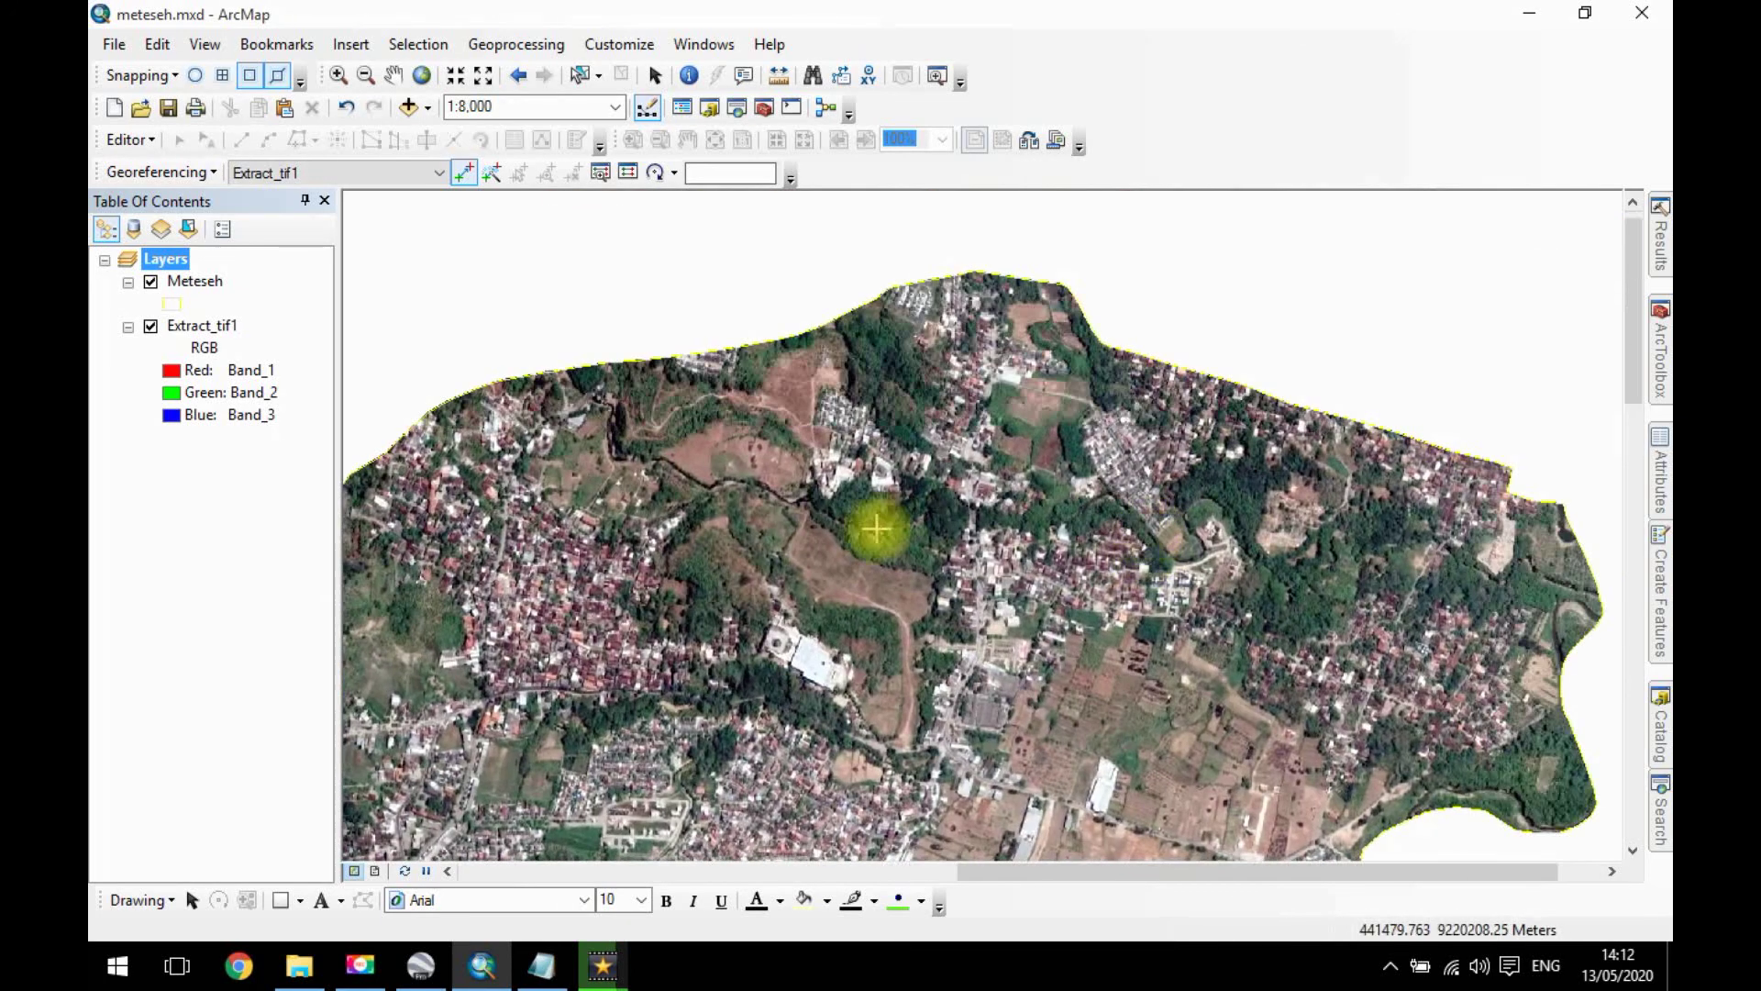
{"action": "scroll", "coordinate": [995, 518], "scroll_direction": "up", "scroll_amount": 2}
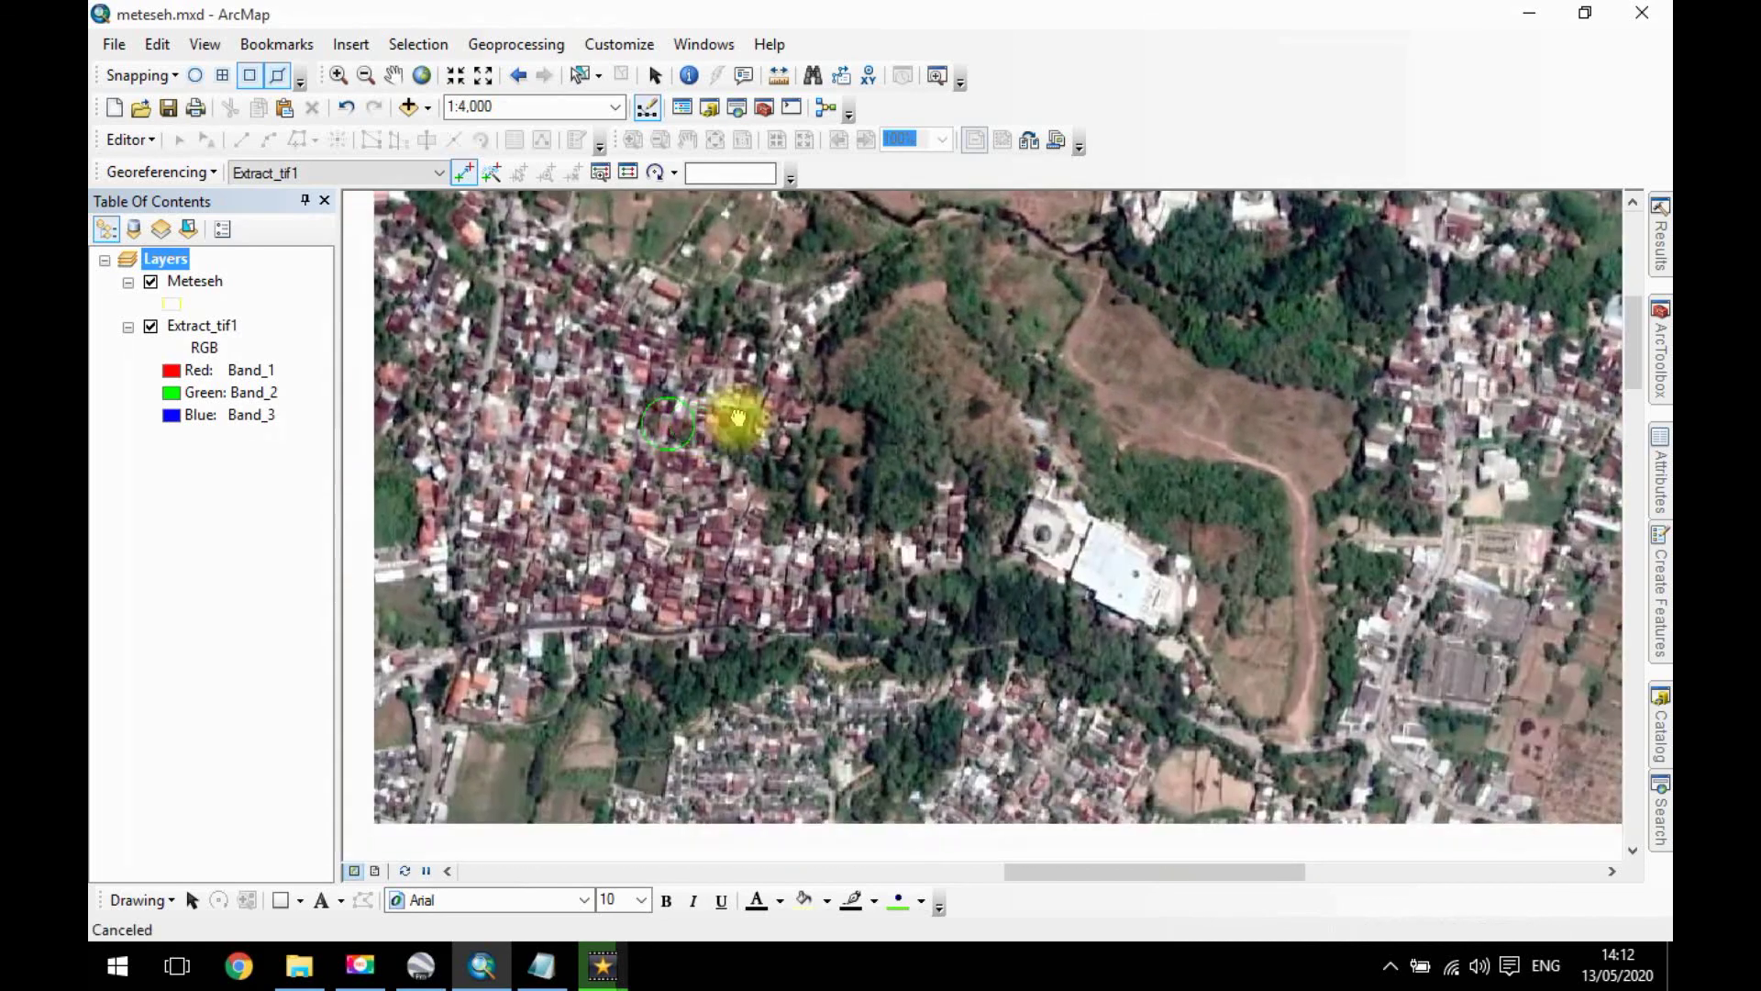
{"action": "scroll", "coordinate": [871, 477], "scroll_direction": "down", "scroll_amount": 2}
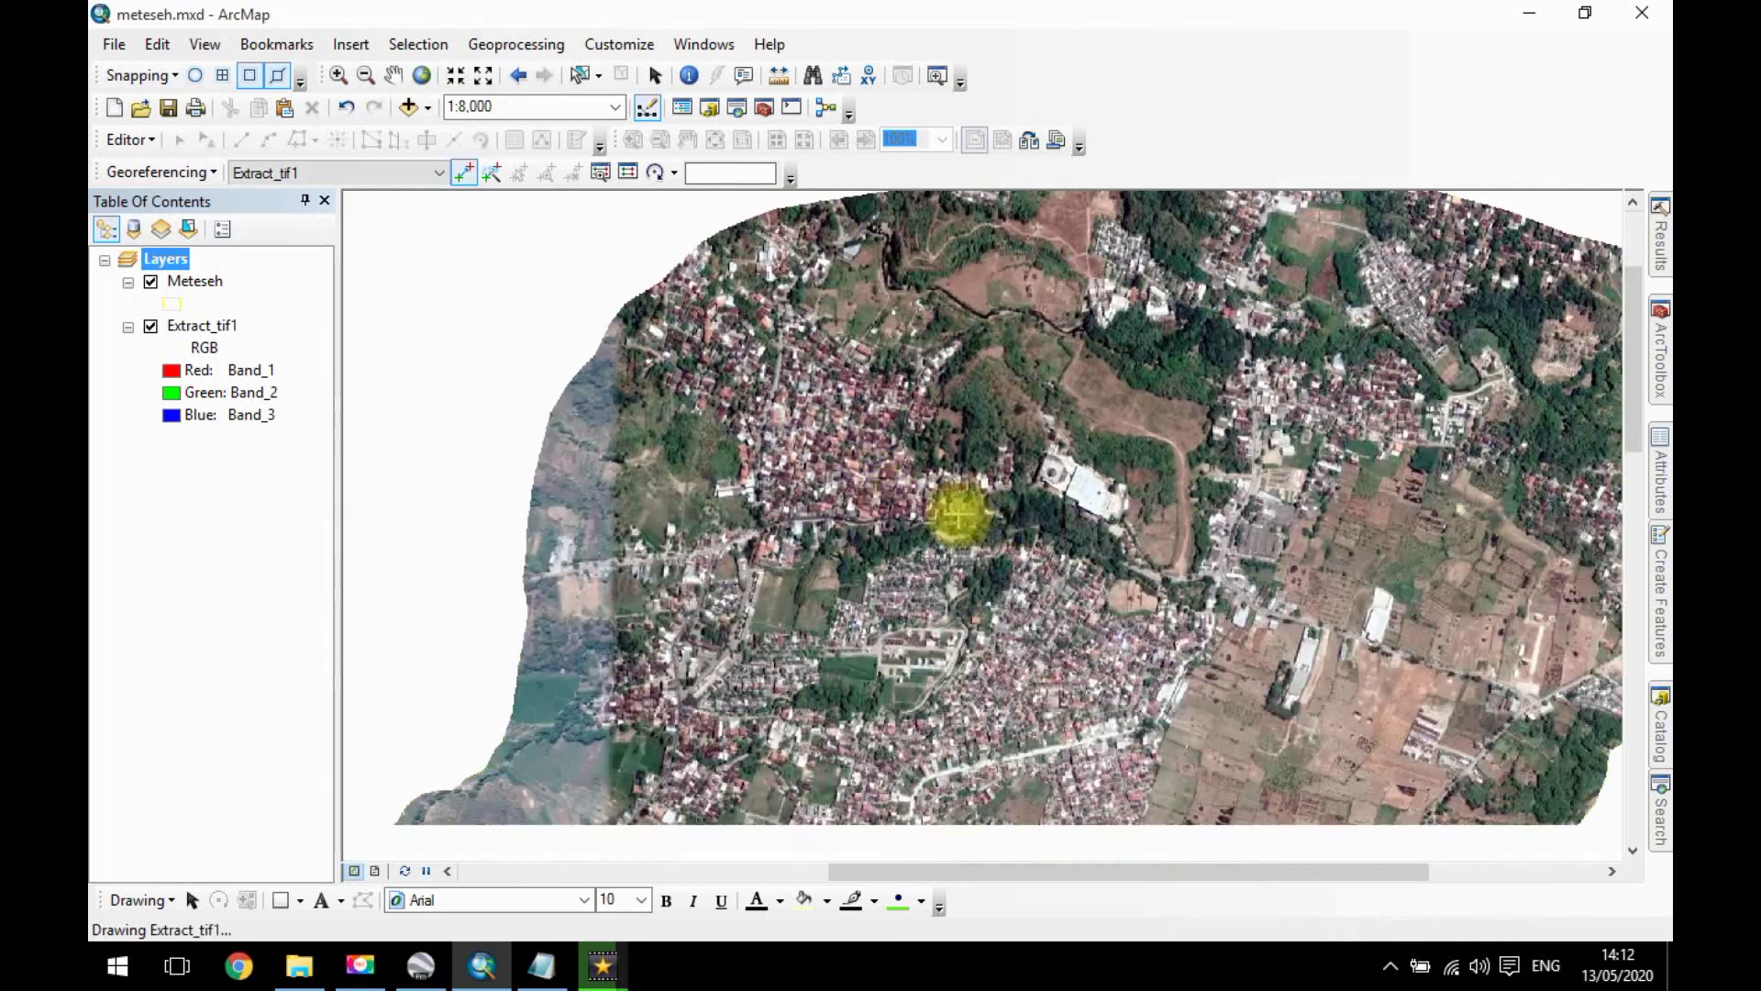
{"action": "scroll", "coordinate": [925, 477], "scroll_direction": "down", "scroll_amount": 2}
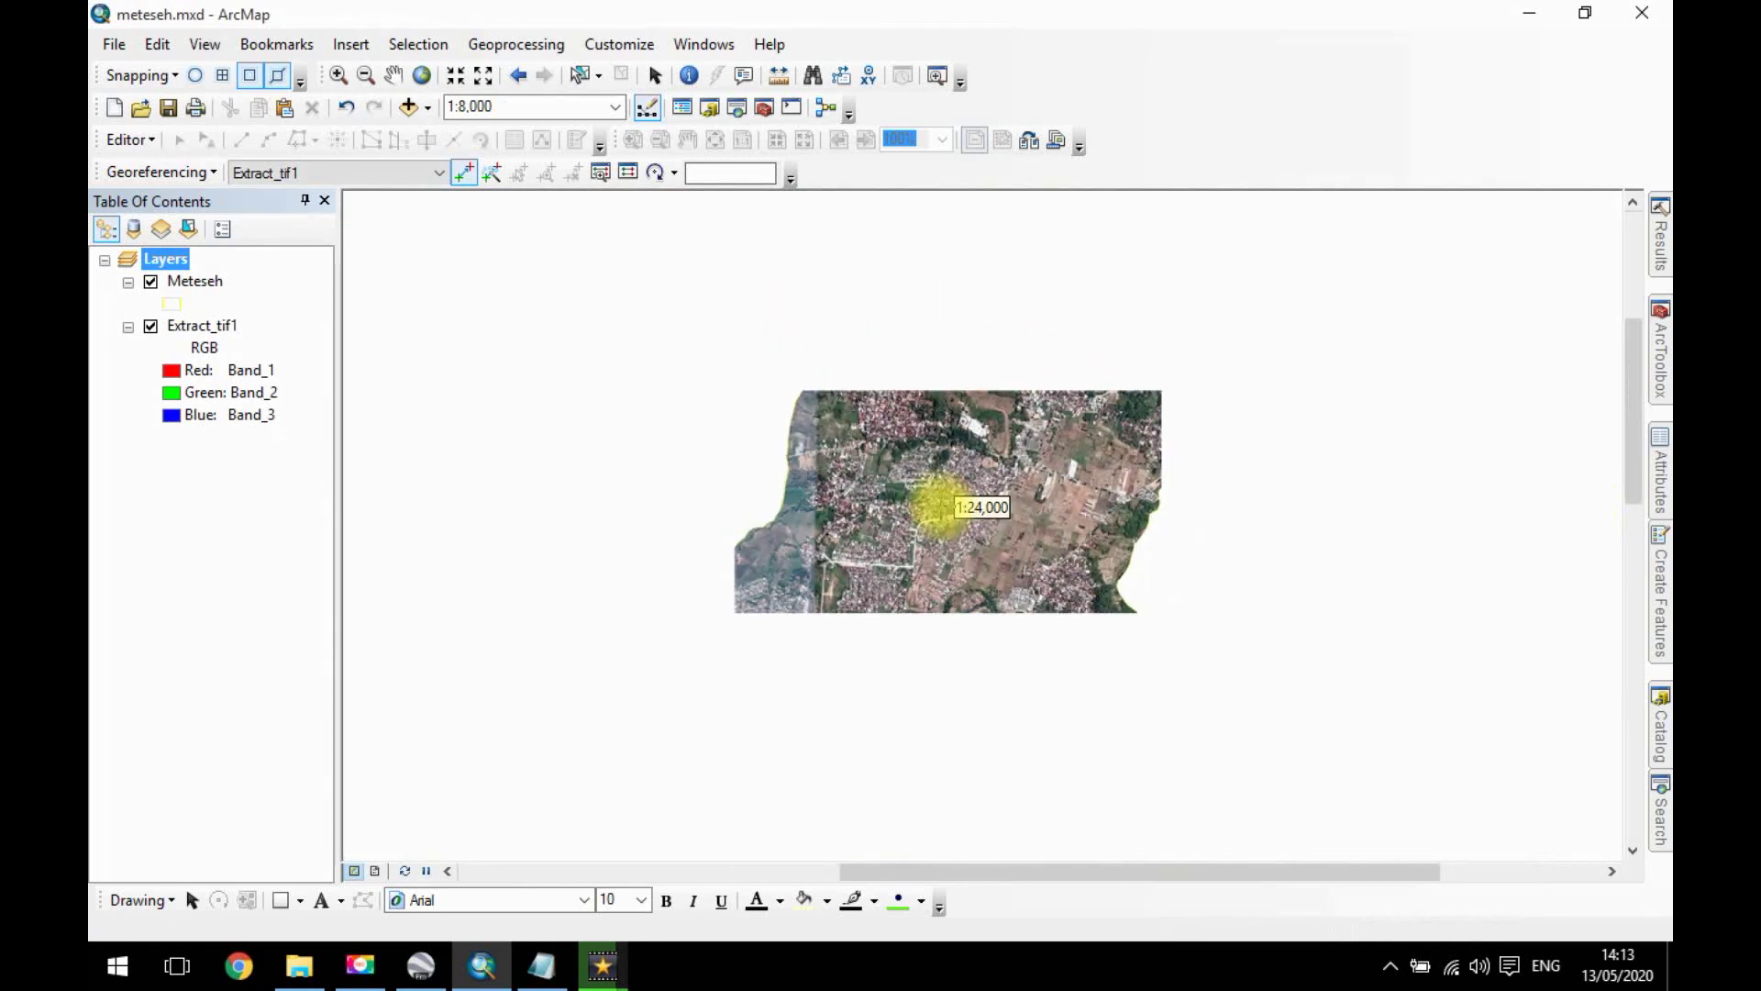
{"action": "scroll", "coordinate": [943, 495], "scroll_direction": "down", "scroll_amount": 1}
{"action": "left_click_drag", "start_coordinate": [1002, 530], "coordinate": [1012, 408]}
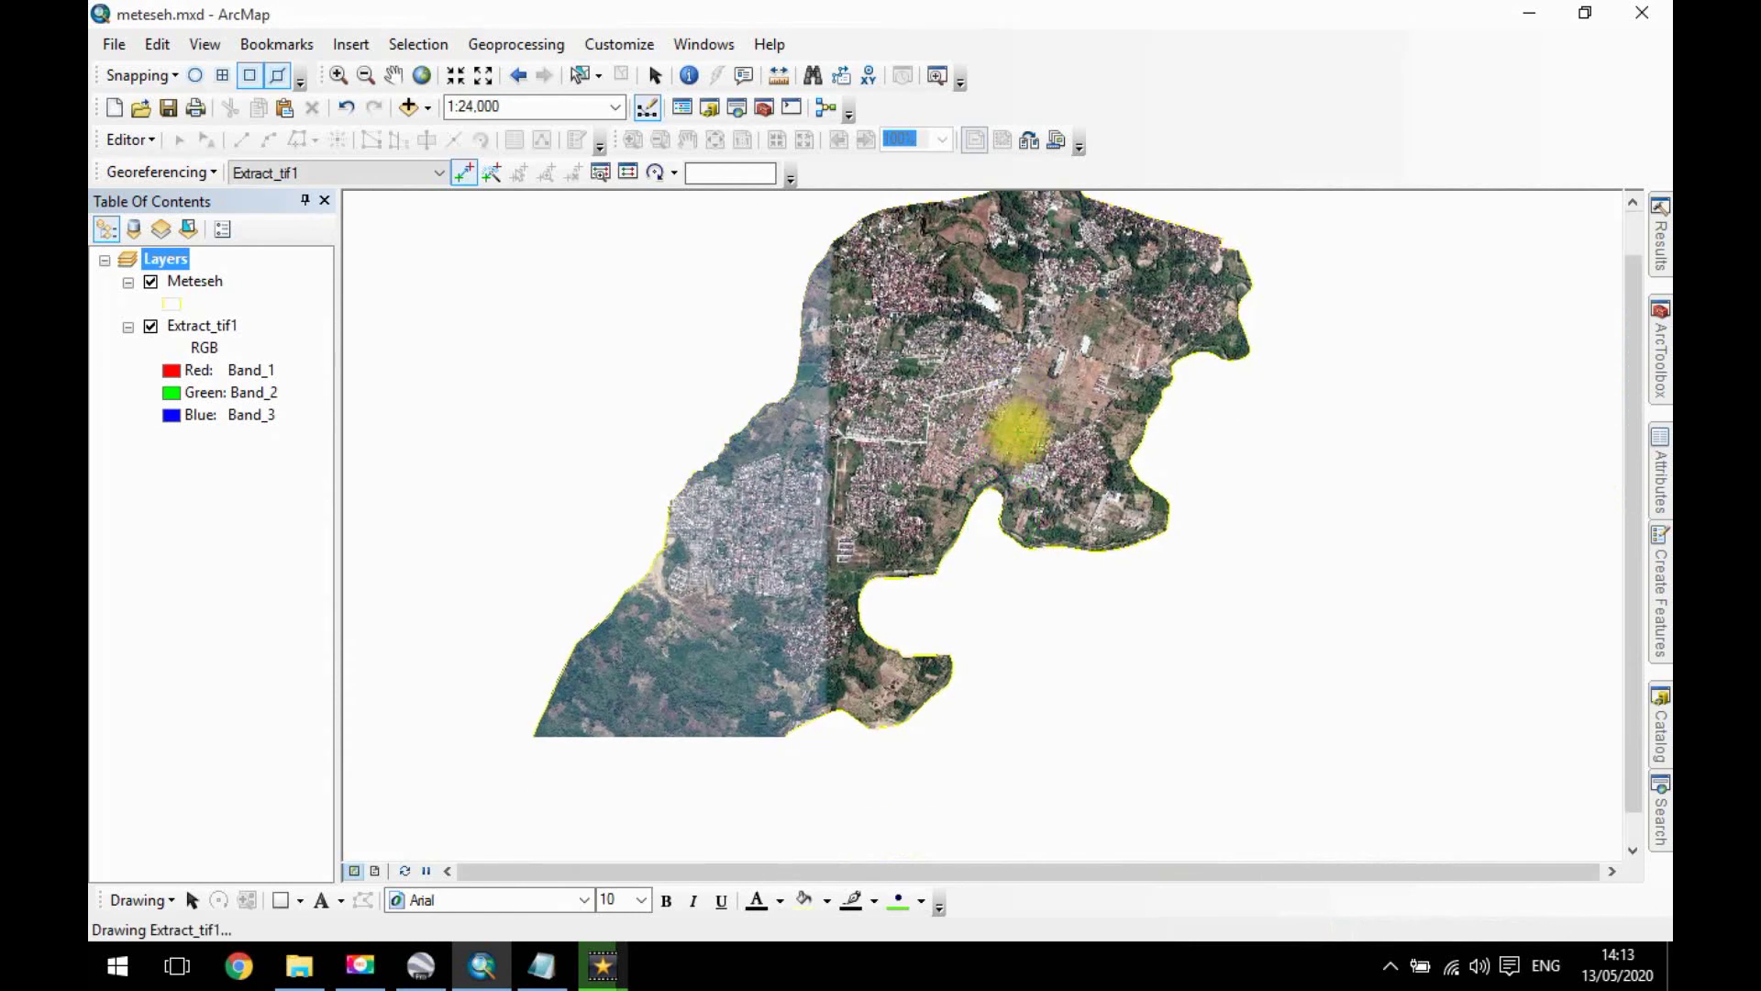
{"action": "scroll", "coordinate": [1020, 445], "scroll_direction": "down", "scroll_amount": 1}
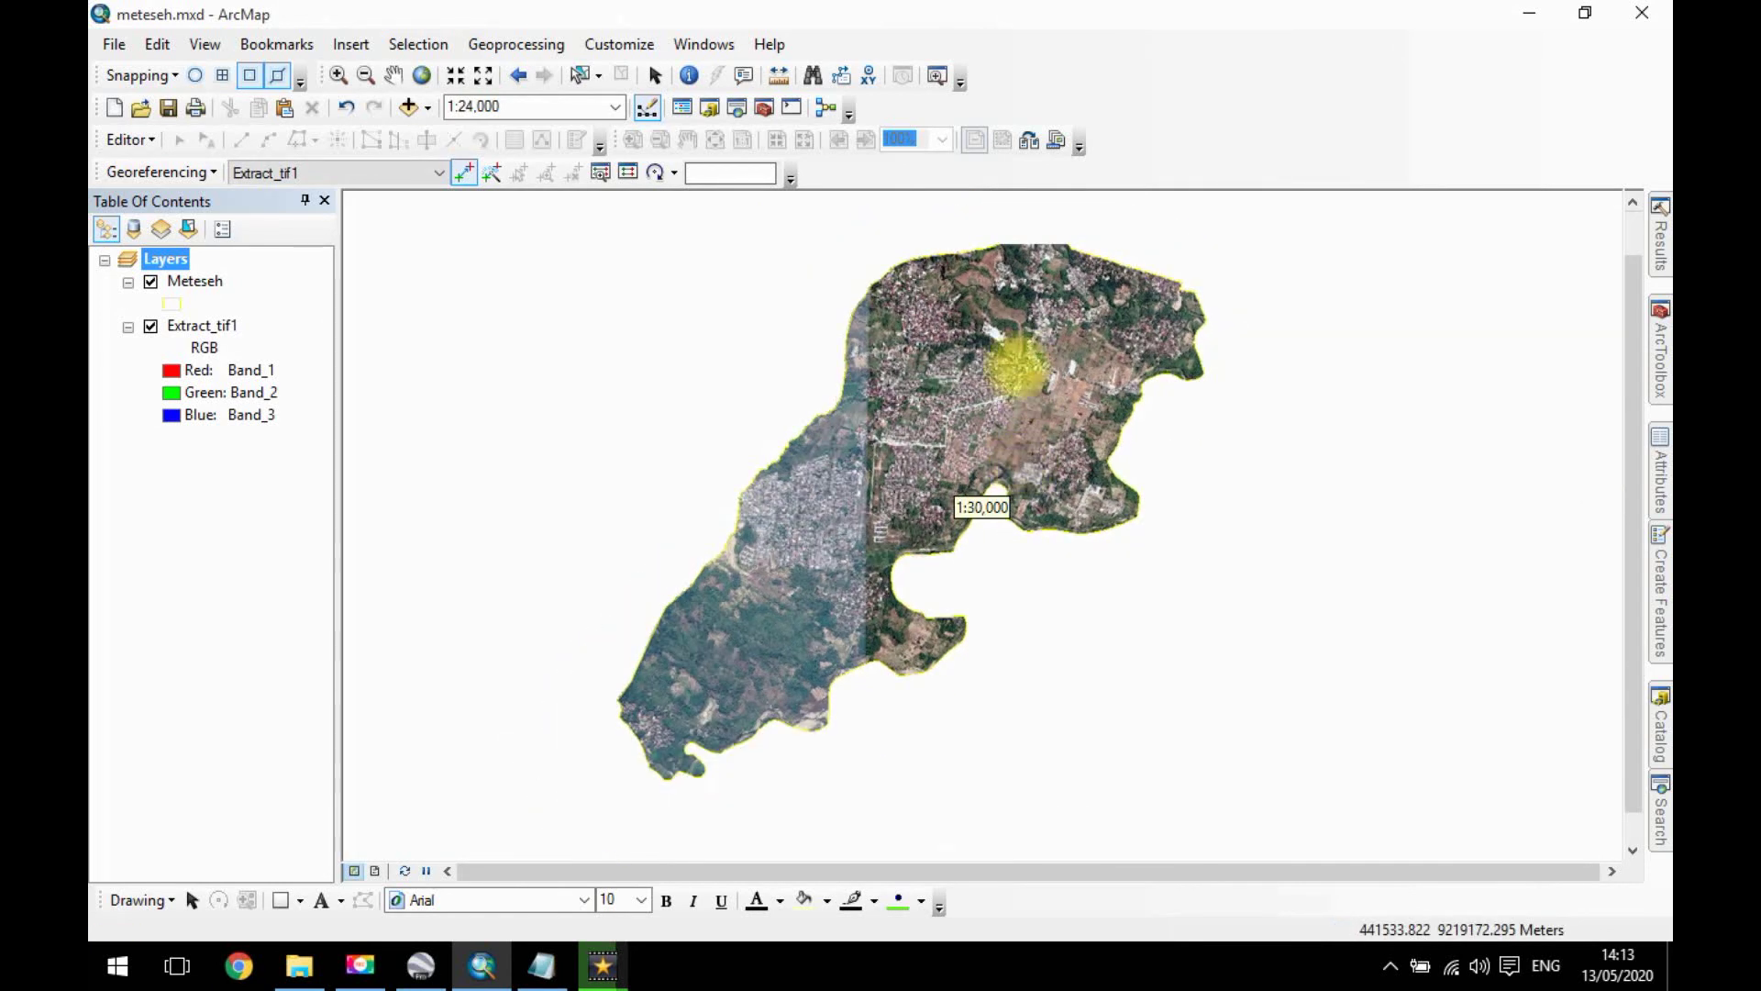